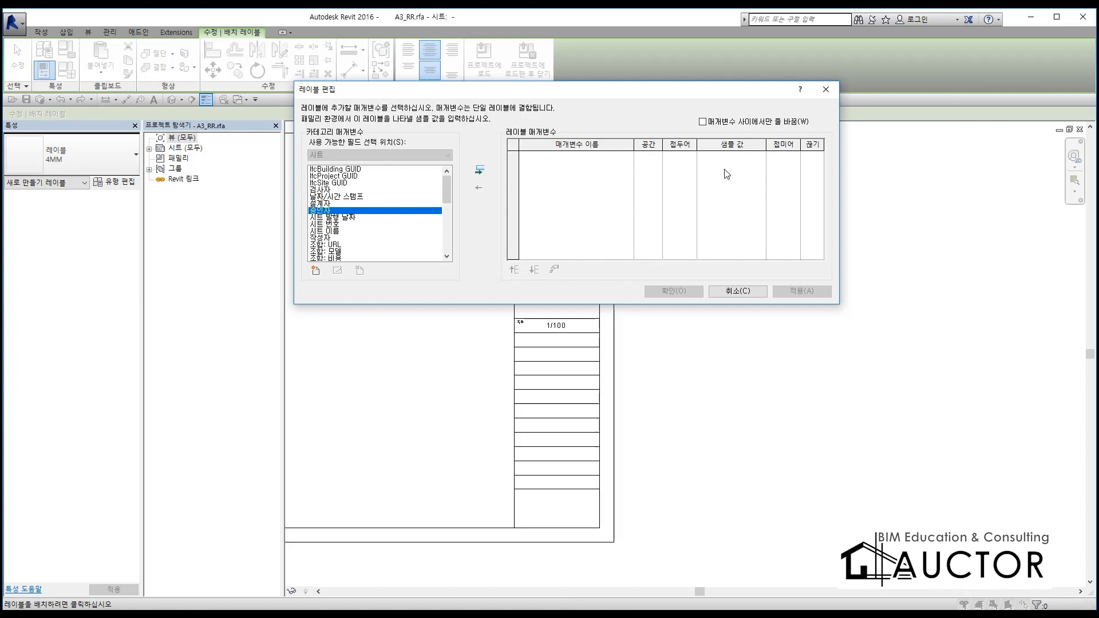
# Cancel adding a label to the title block and close the A3_RR.rfa family
pyautogui.click(744, 291)
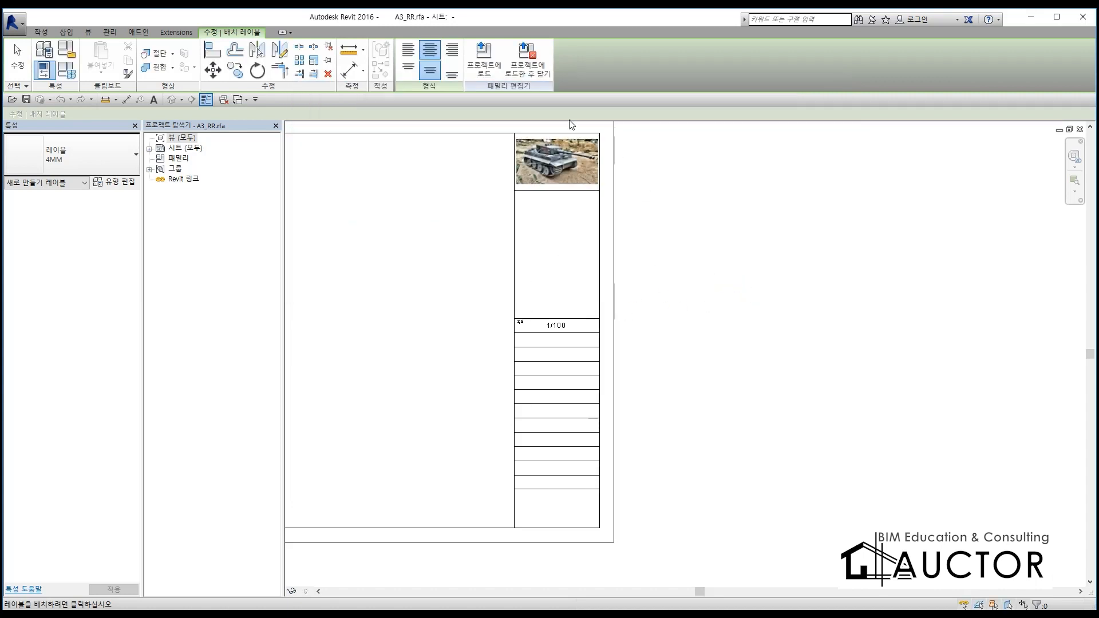
pyautogui.scroll(4, 535, 341)
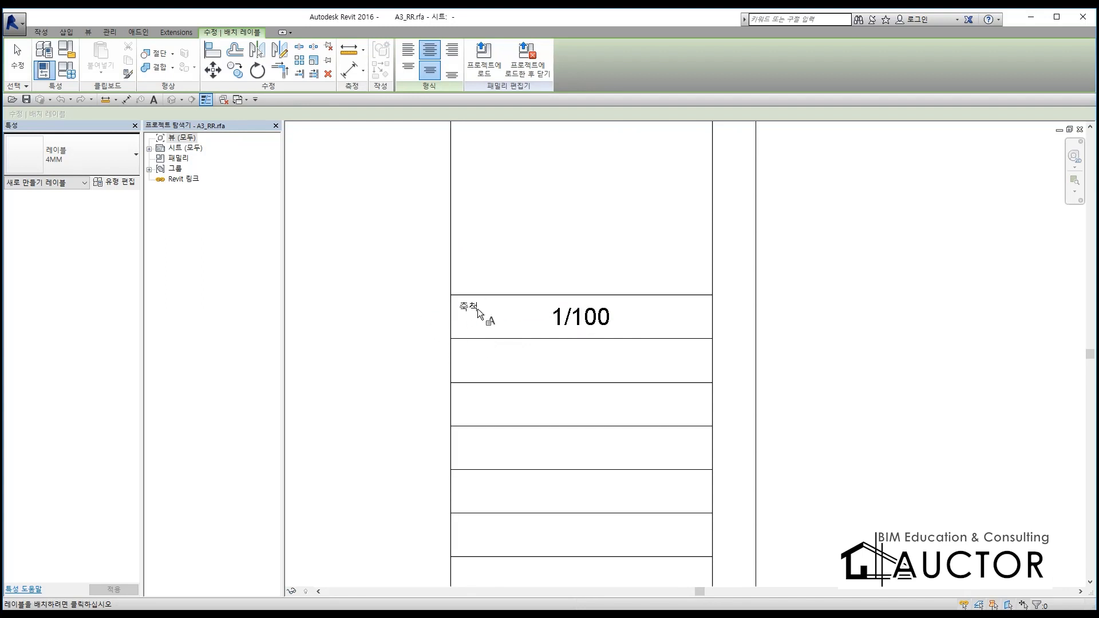
pyautogui.press('Escape')
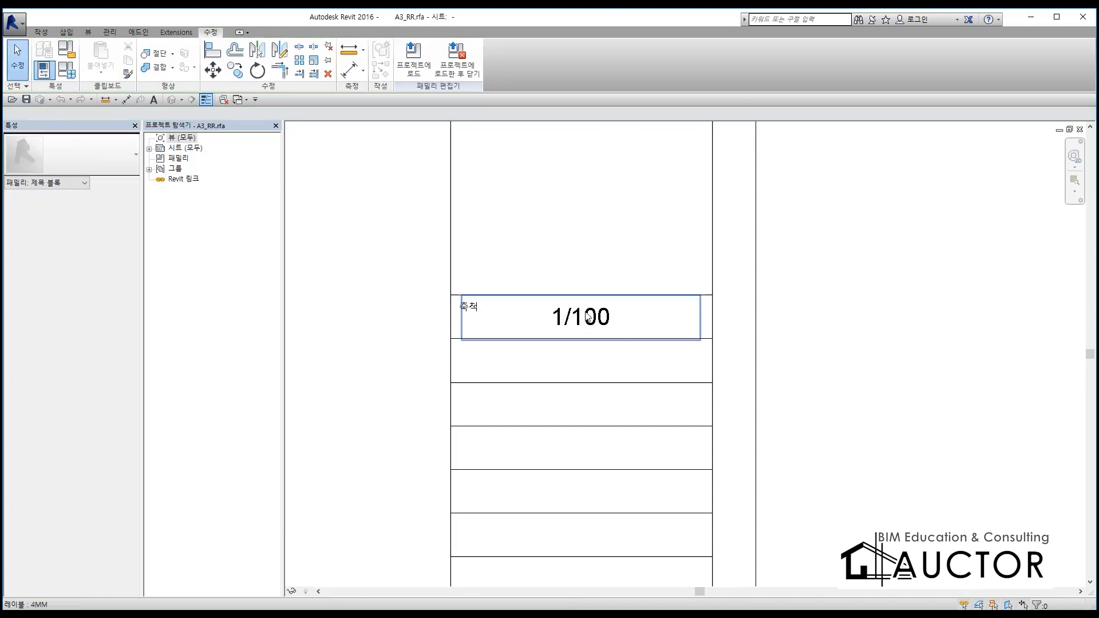
pyautogui.click(1080, 129)
# Move the 구조1층 3D VIEW viewport straight up on sheet S101, beside the upper part of the floor plan
pyautogui.scroll(-6, 544, 385)
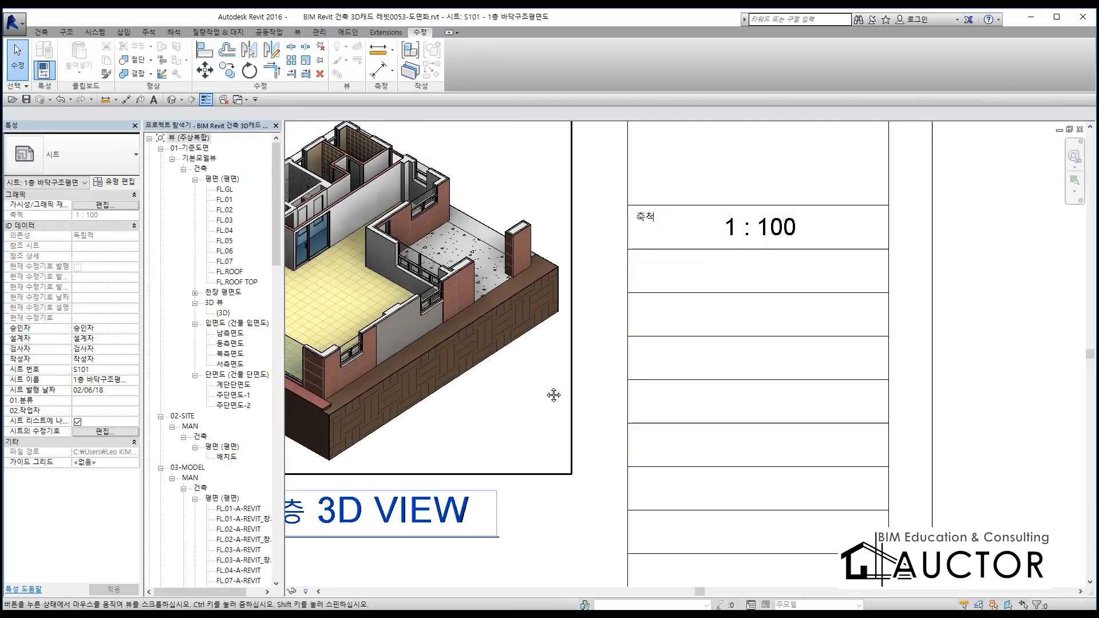
pyautogui.scroll(2, 564, 360)
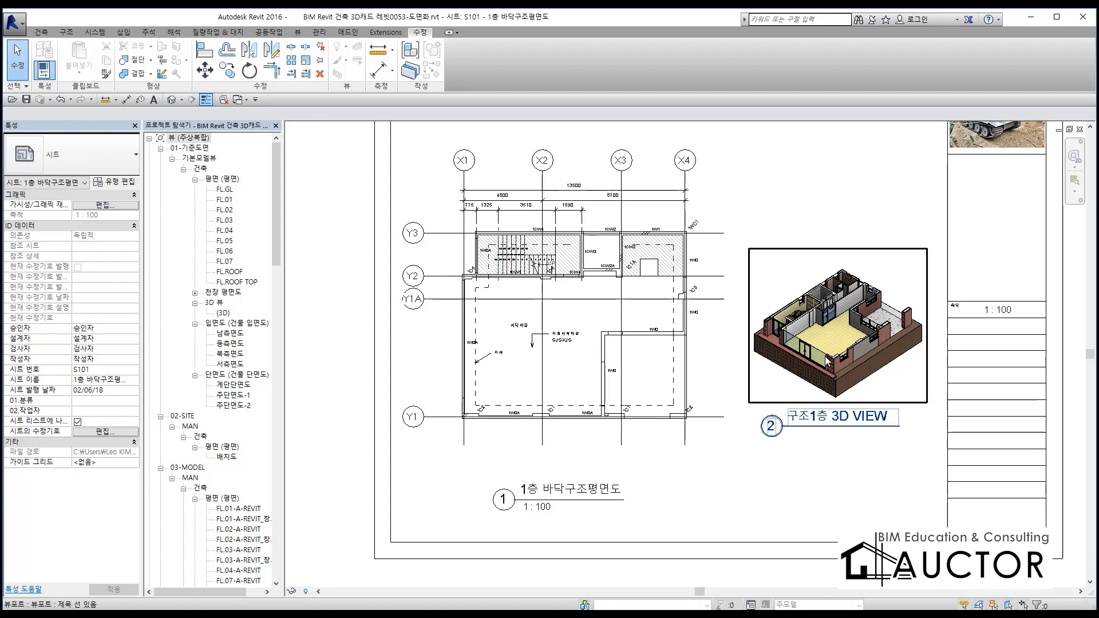
pyautogui.moveTo(861, 350); pyautogui.dragTo(862, 257)
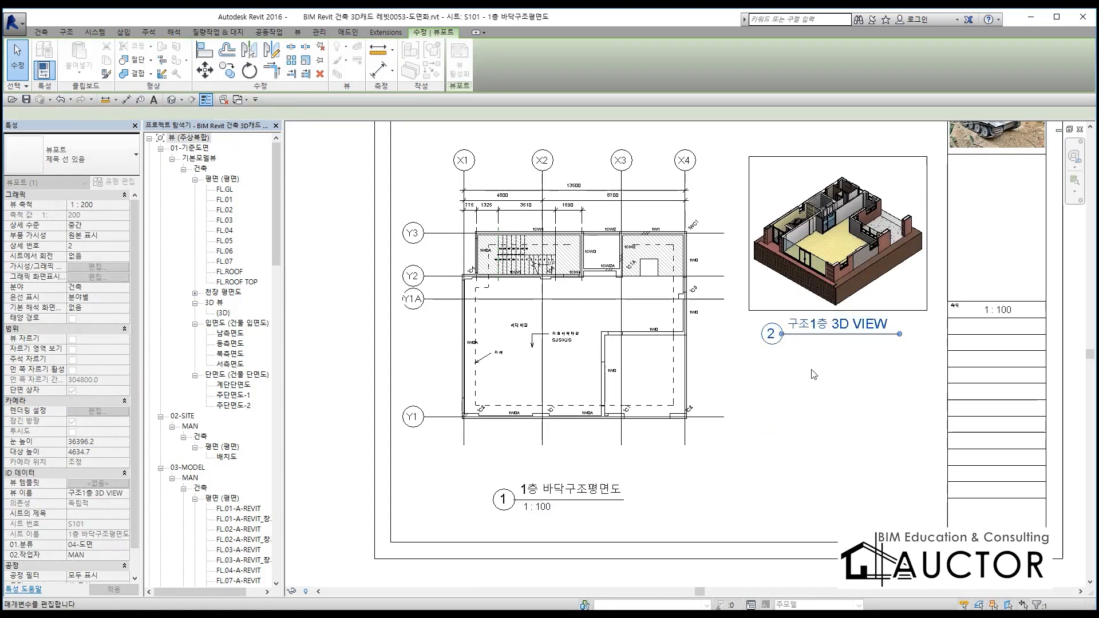
pyautogui.scroll(5, 593, 266)
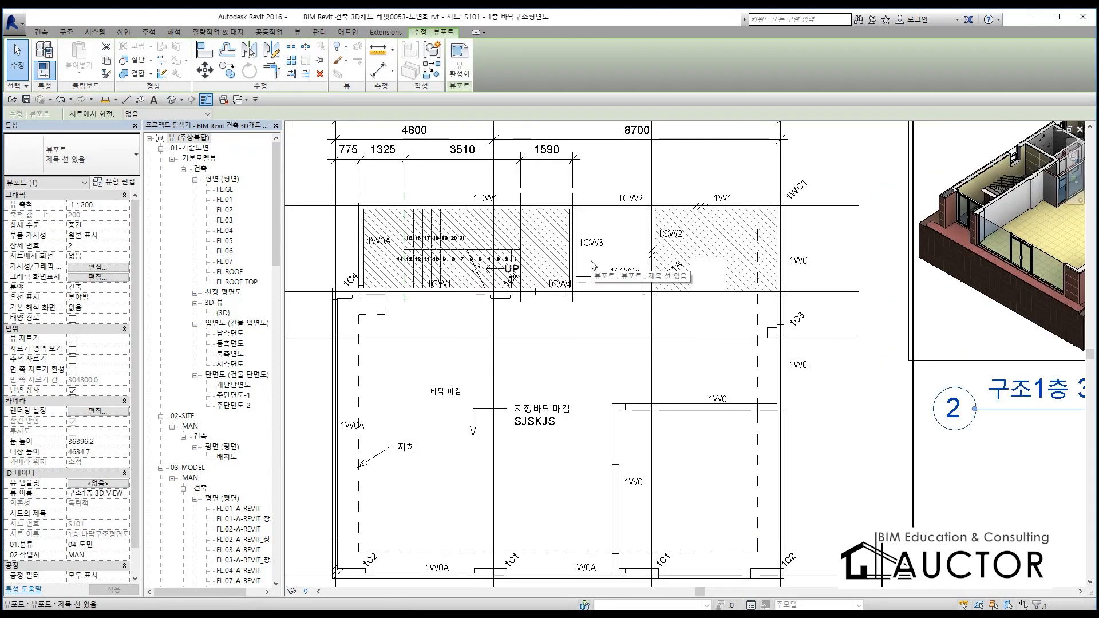
pyautogui.scroll(-3, 576, 309)
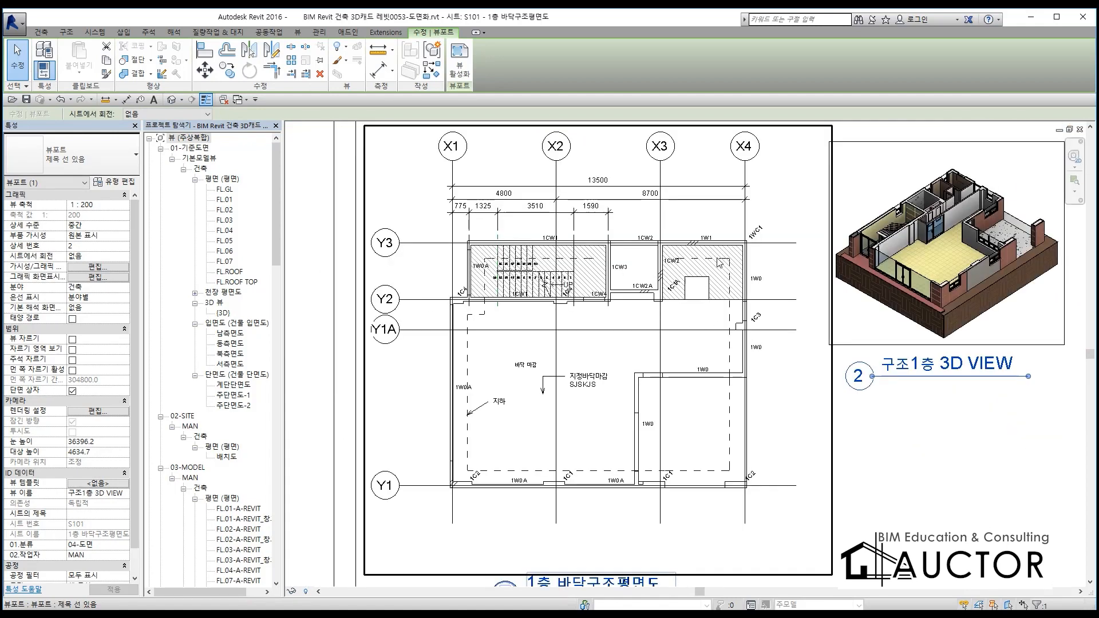
pyautogui.scroll(8, 627, 337)
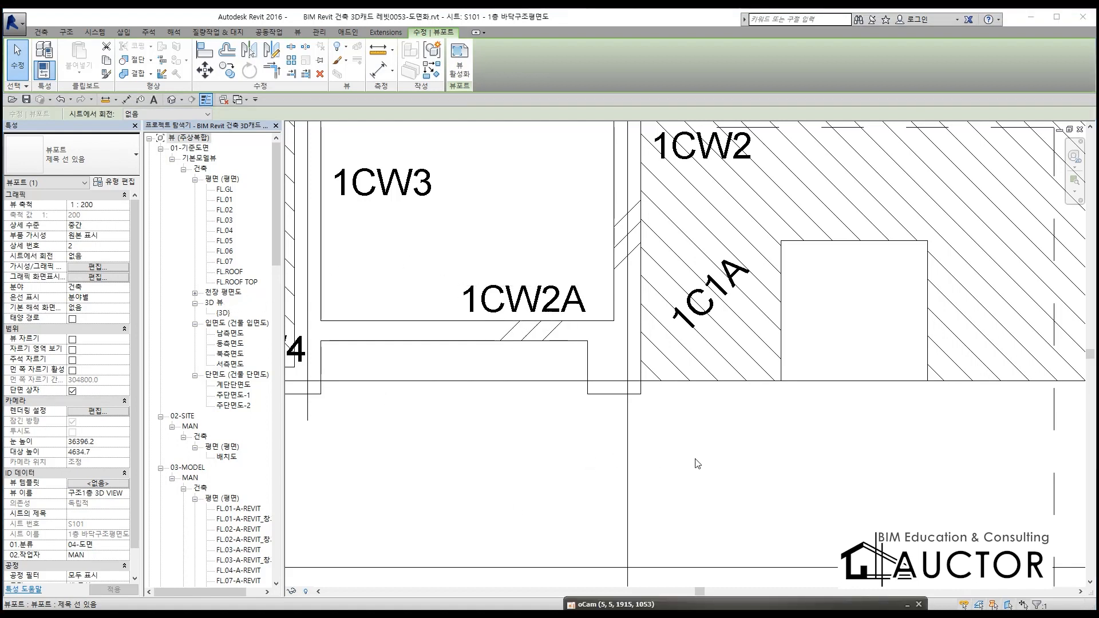
pyautogui.doubleClick(726, 465)
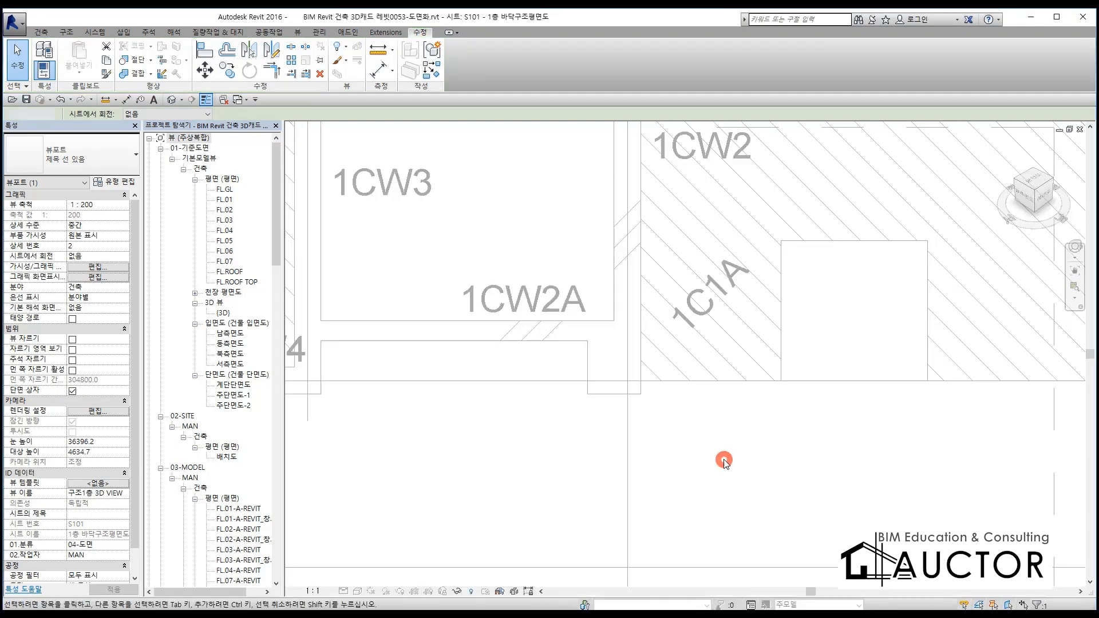
pyautogui.scroll(-3, 719, 403)
pyautogui.rightClick(710, 394)
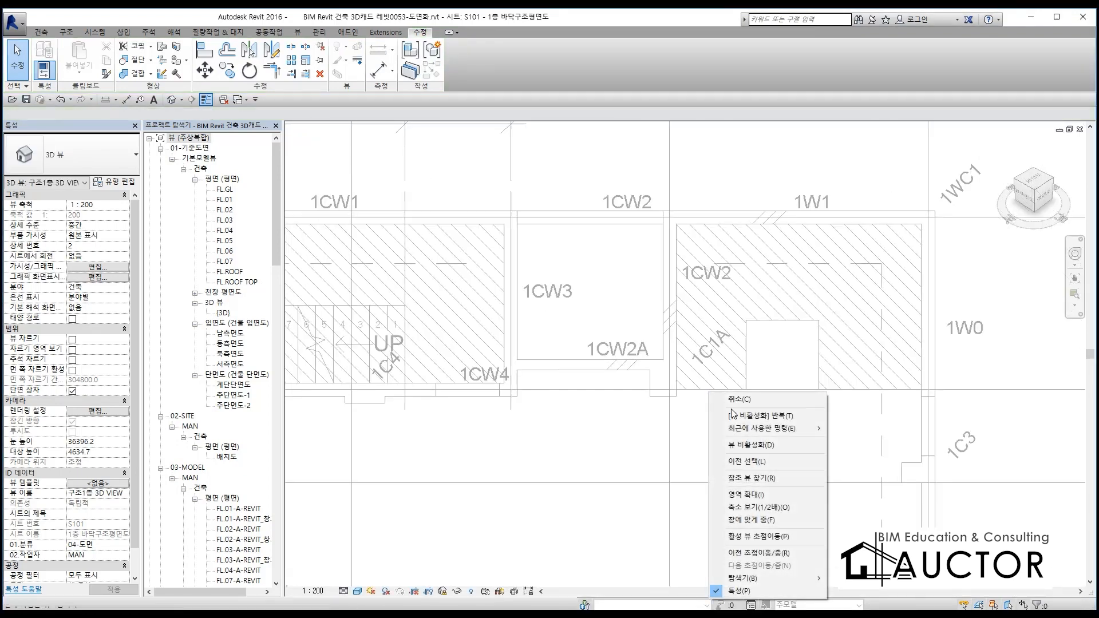
pyautogui.click(752, 445)
# Open the 1층 바닥구조평면도 floor plan from the 구조 views under 04-도면
pyautogui.click(241, 461)
pyautogui.scroll(-3, 239, 465)
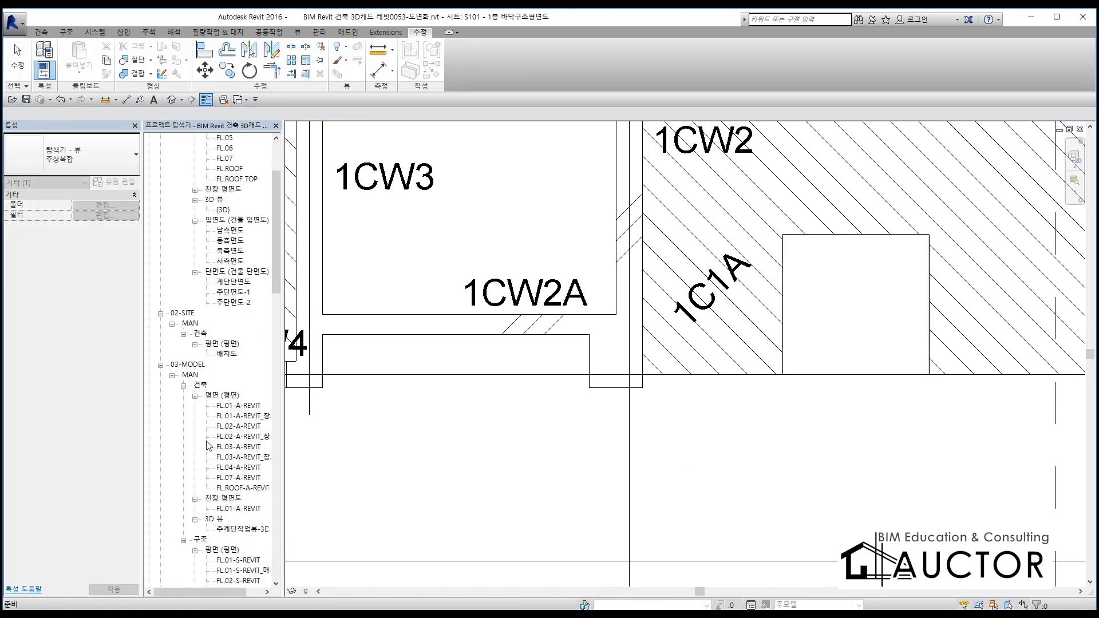
pyautogui.scroll(-6, 238, 464)
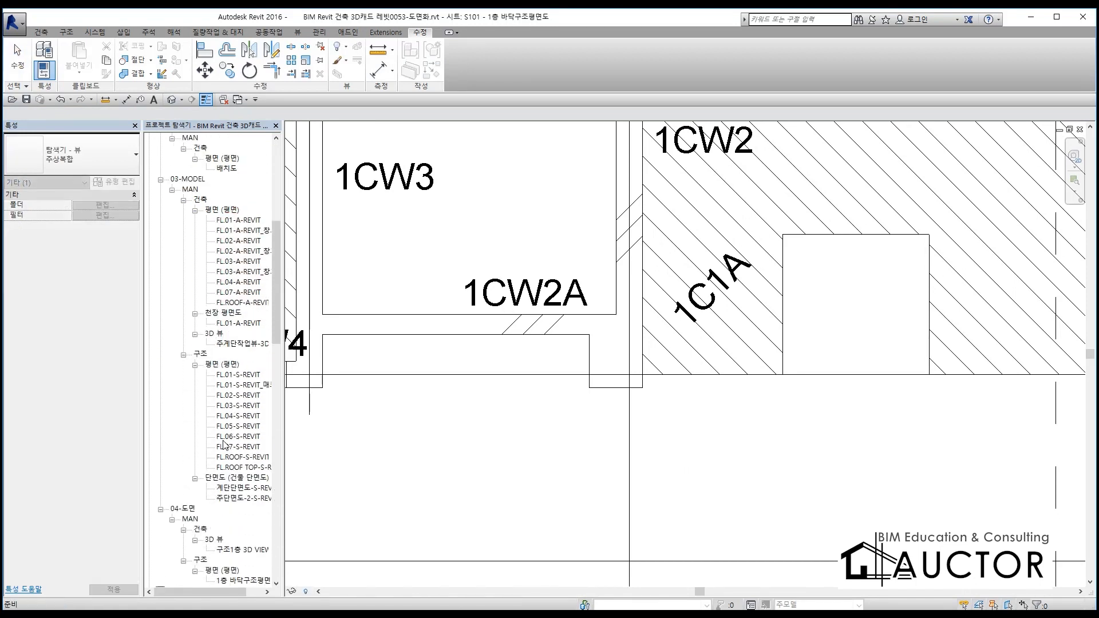
pyautogui.scroll(-3, 222, 441)
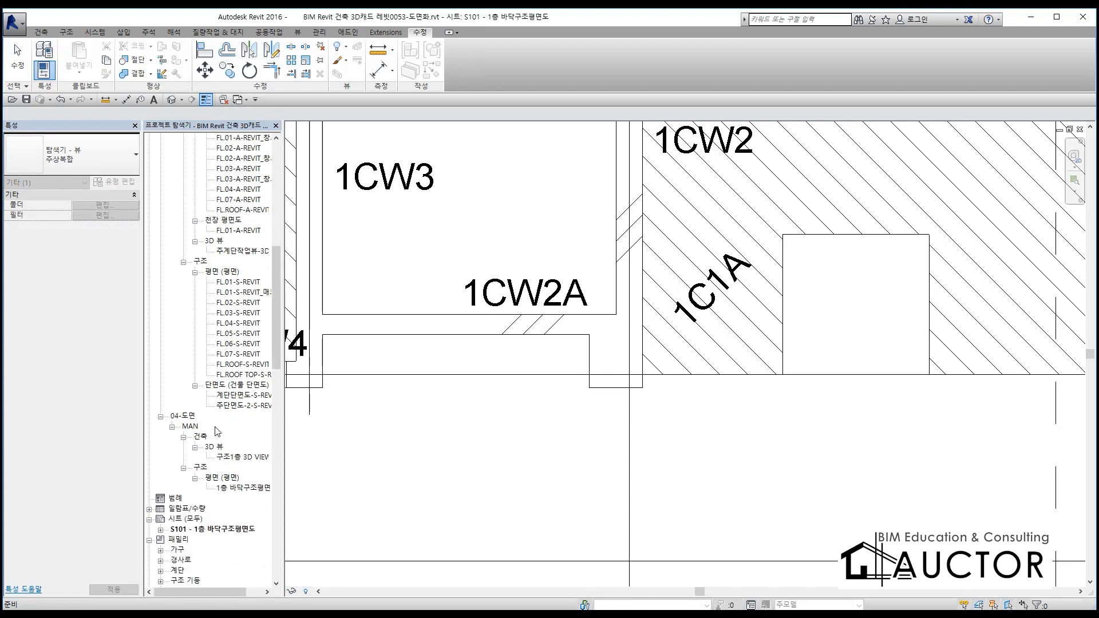
pyautogui.scroll(-1, 240, 413)
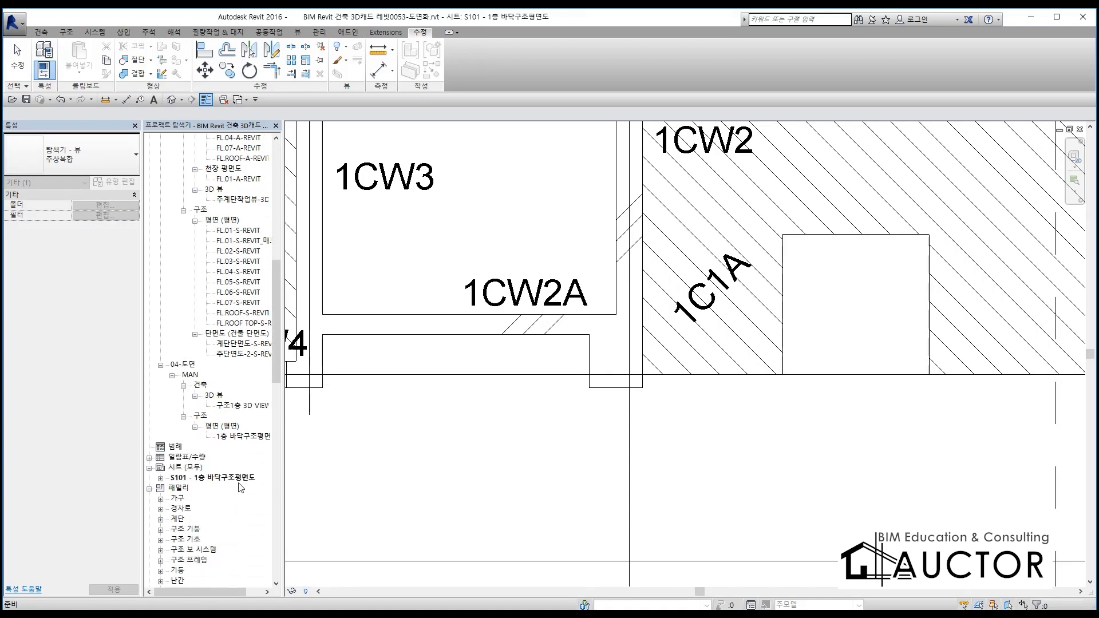
pyautogui.doubleClick(243, 436)
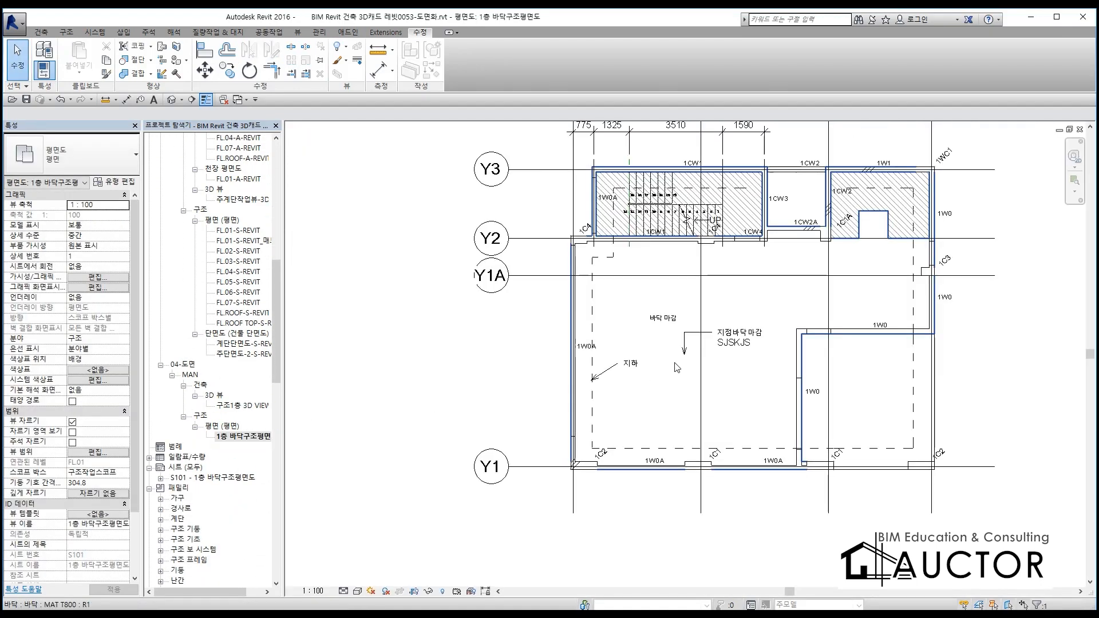
# Duplicate the 1층 바닥구조평면도 view without its detailing, using the plain 복제 option
pyautogui.scroll(-3, 545, 387)
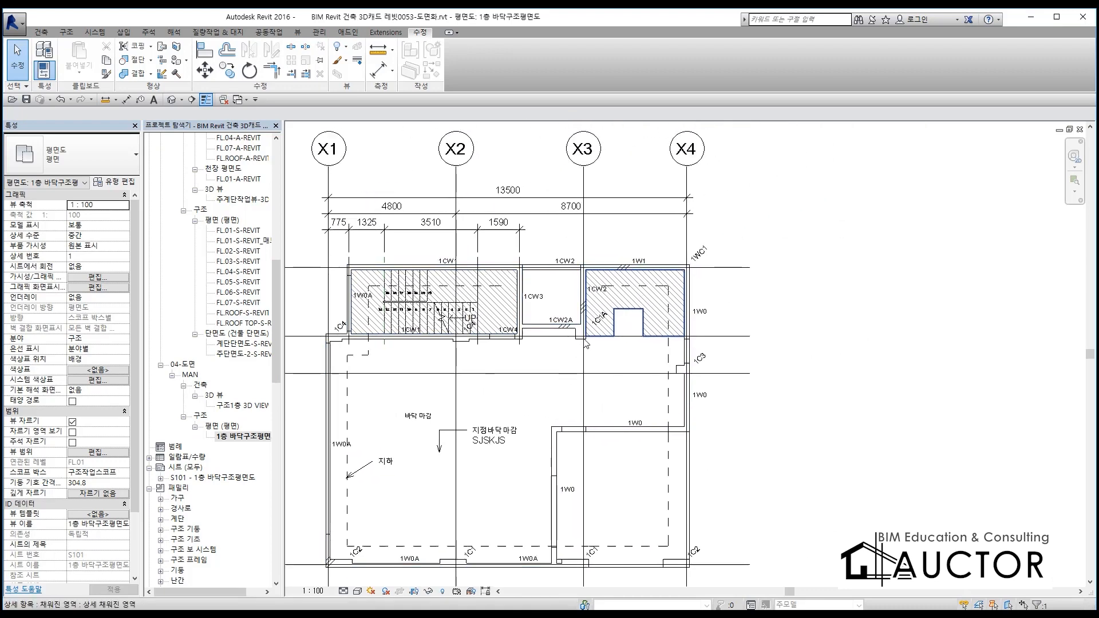
pyautogui.scroll(6, 593, 317)
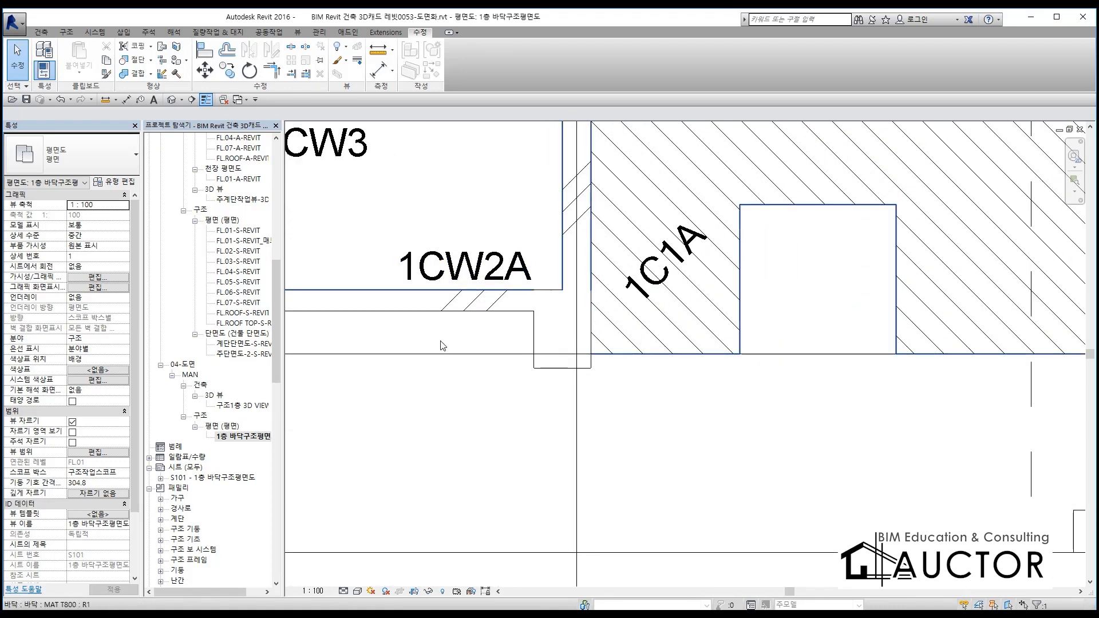
pyautogui.scroll(-4, 716, 280)
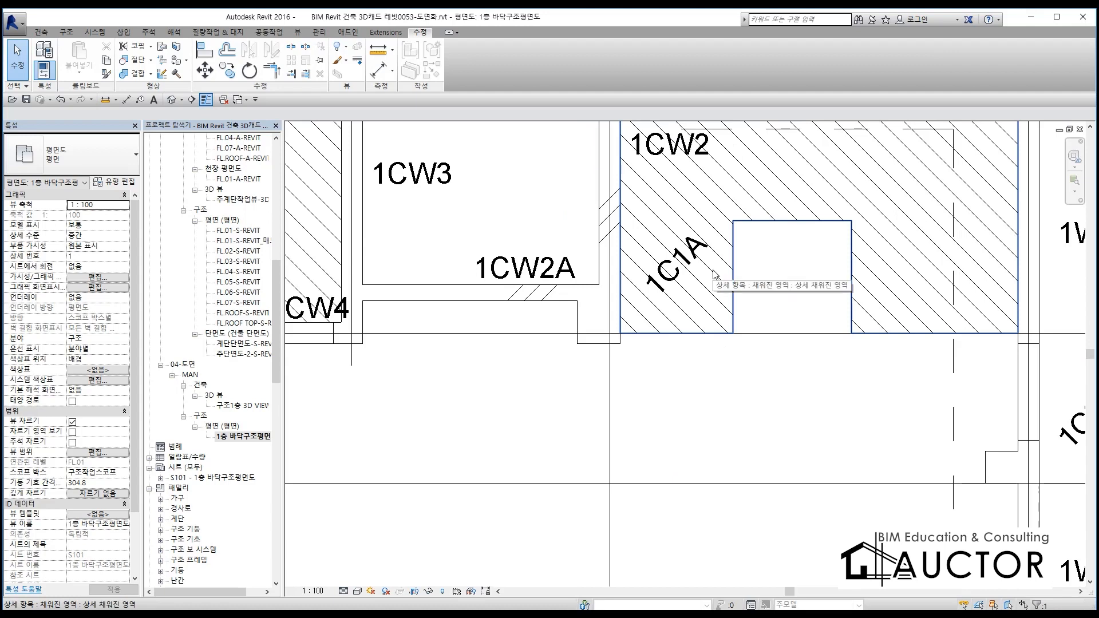
pyautogui.moveTo(740, 278); pyautogui.dragTo(636, 336, button='middle')
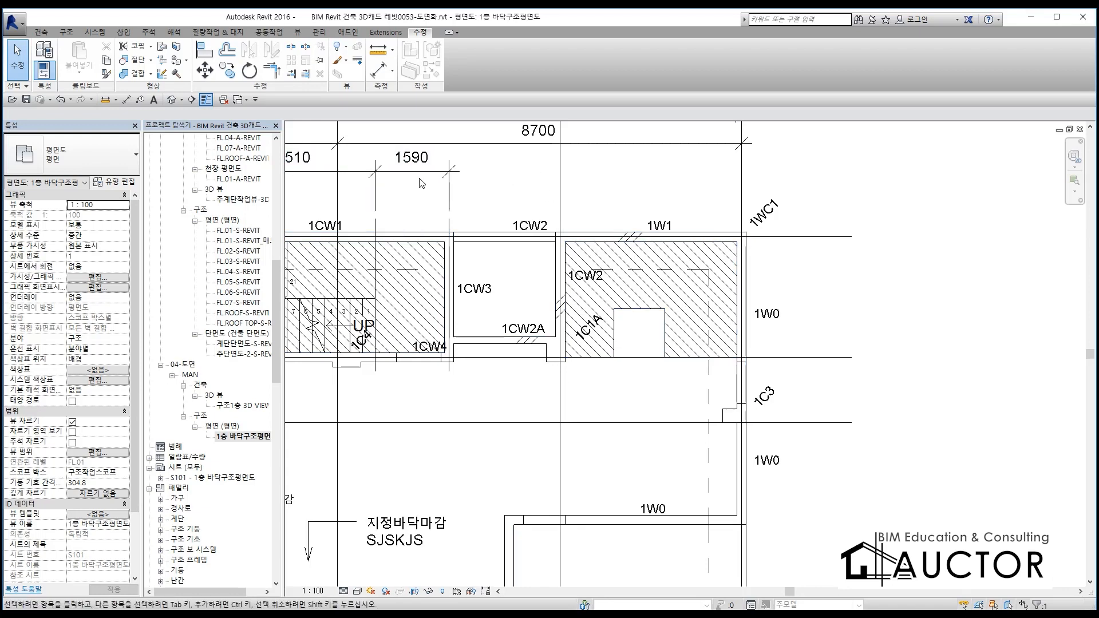
pyautogui.click(245, 437)
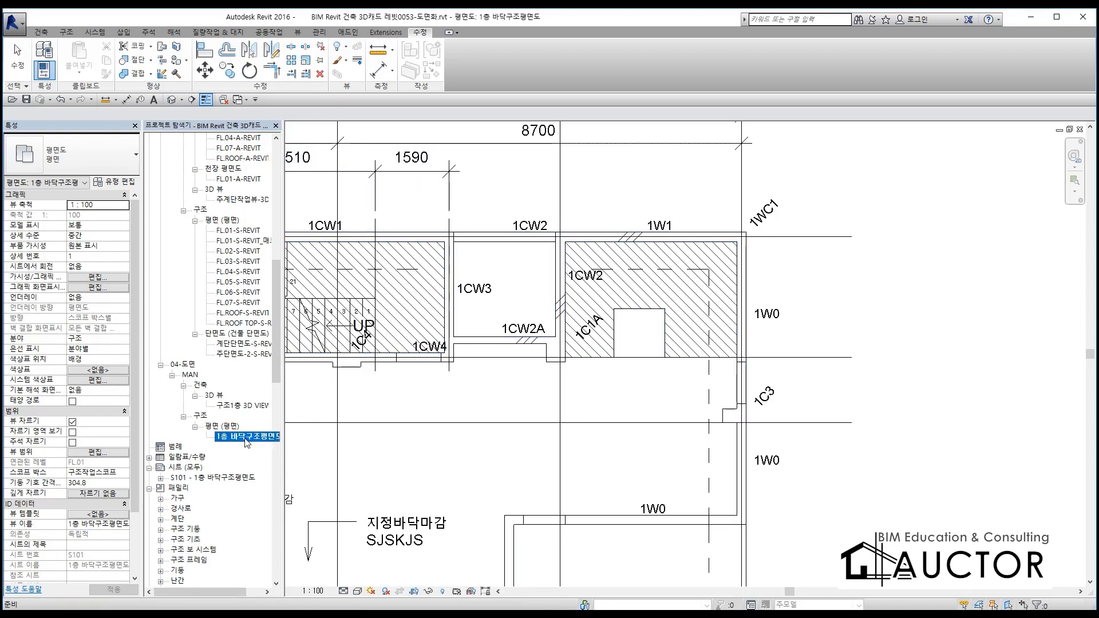
pyautogui.rightClick(245, 437)
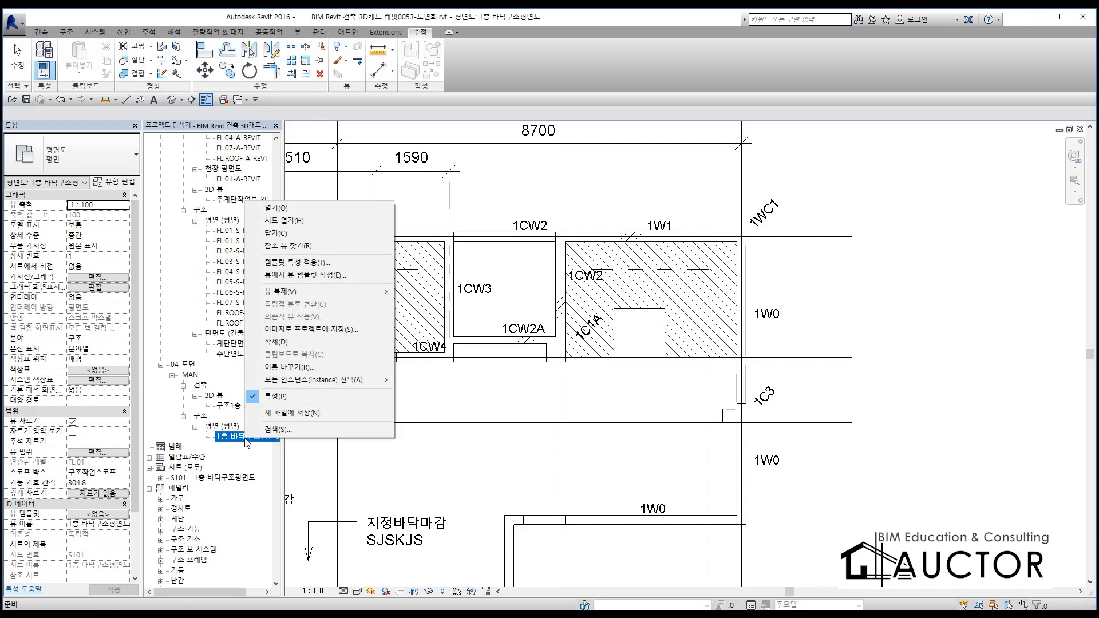
pyautogui.click(336, 293)
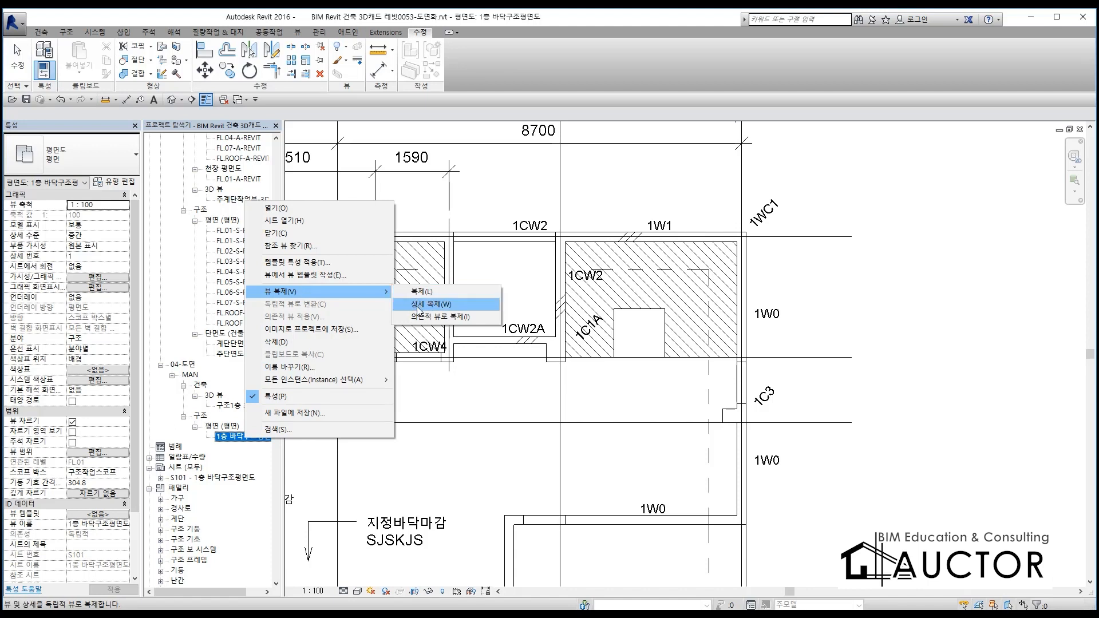
pyautogui.click(422, 292)
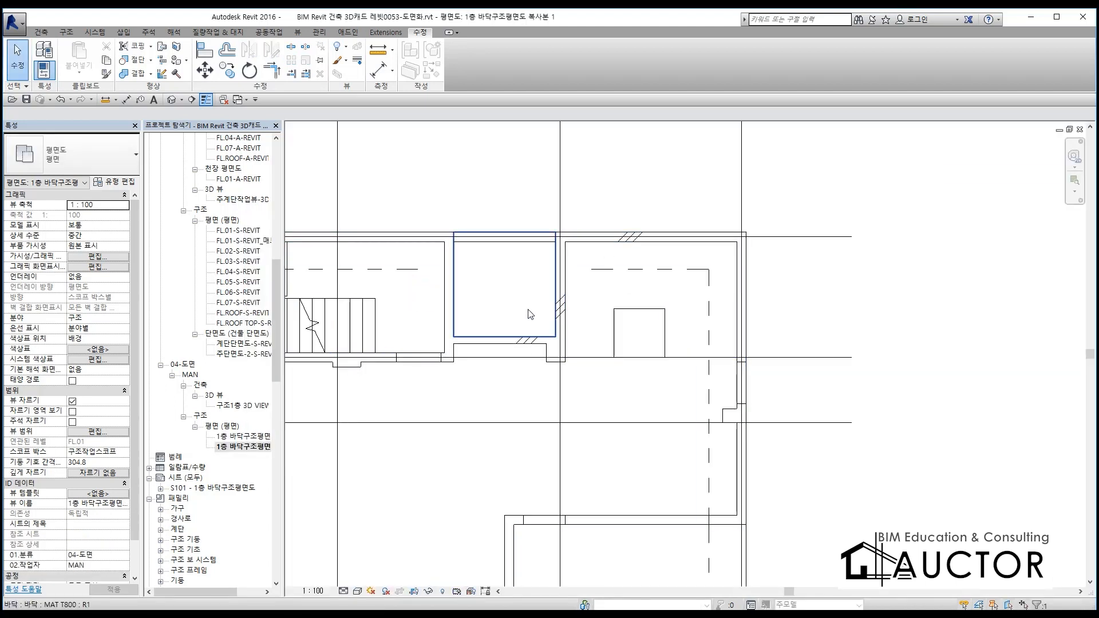
# Rename the duplicated floor plan view as 엘리베이터확대평면도
pyautogui.click(250, 448)
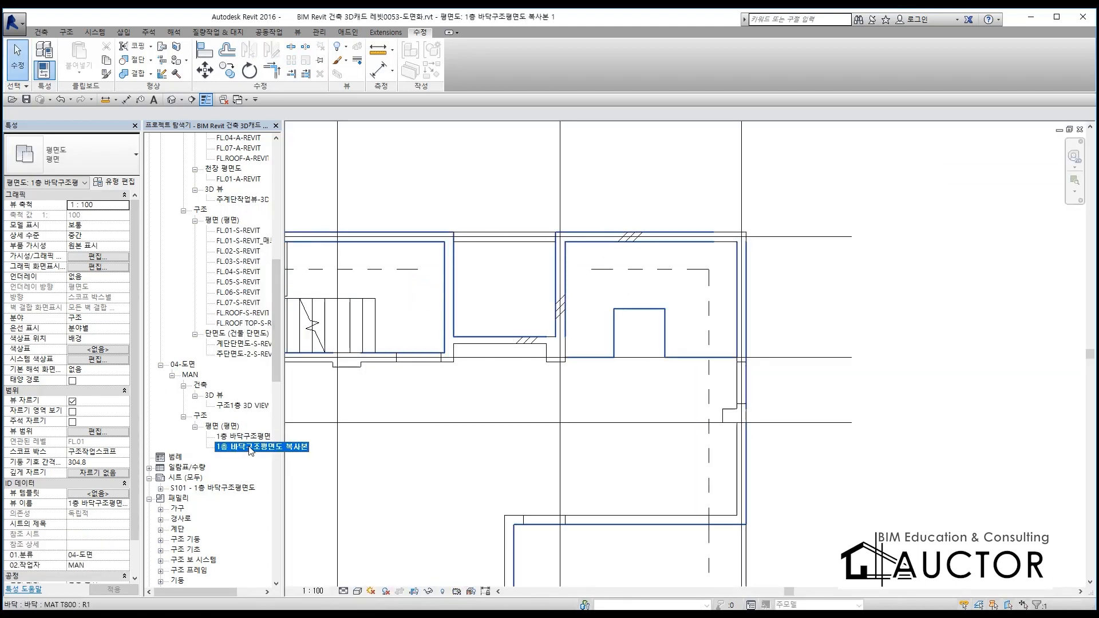
pyautogui.rightClick(251, 449)
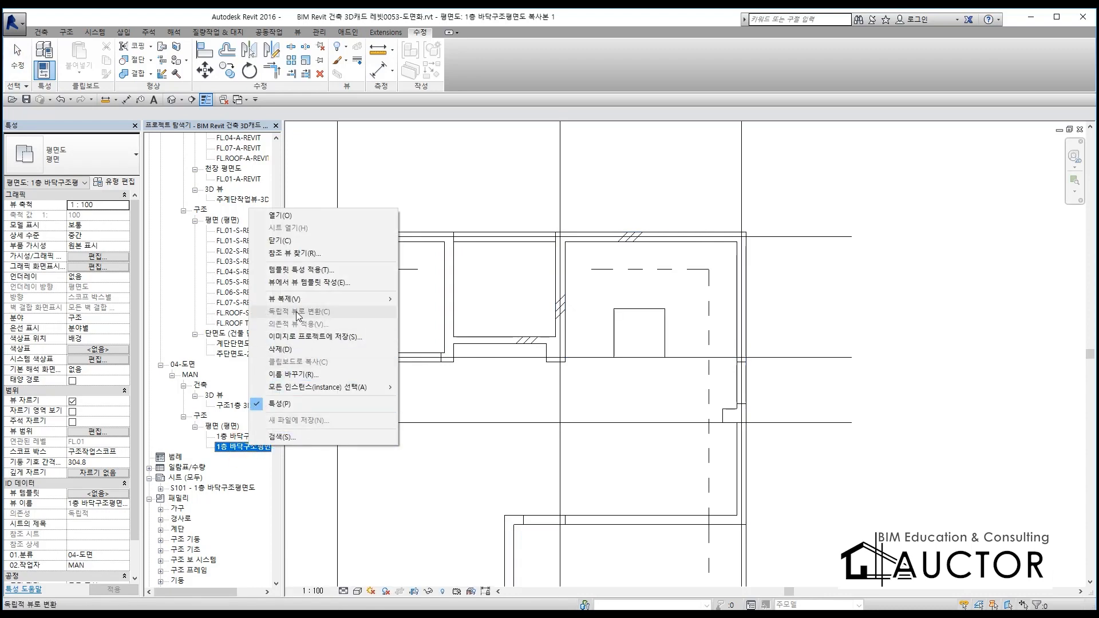
pyautogui.moveTo(318, 301)
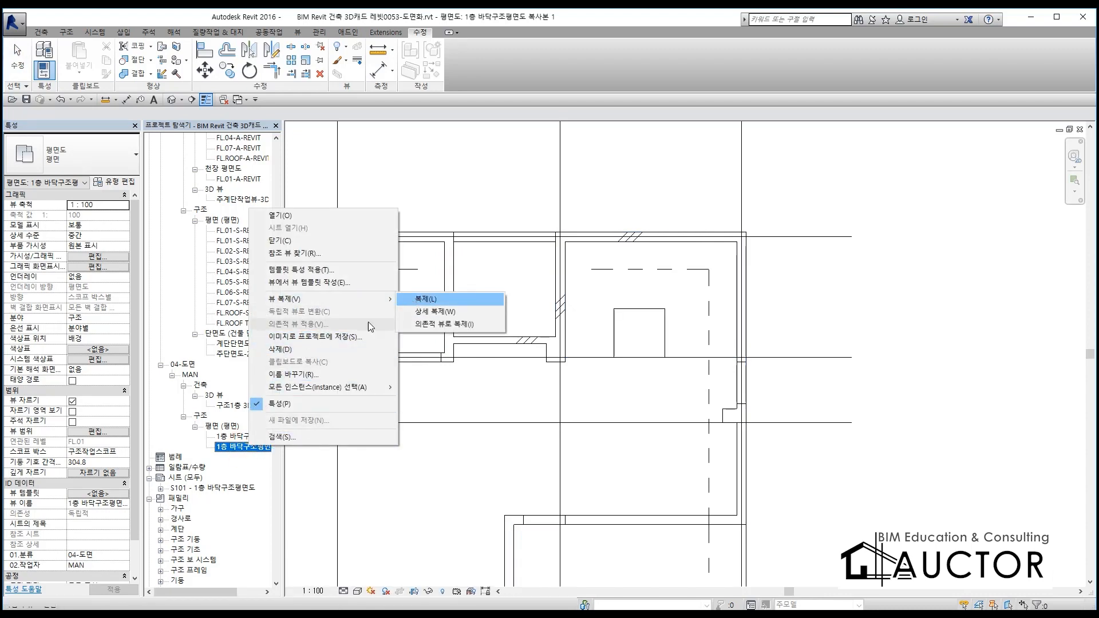
pyautogui.click(320, 375)
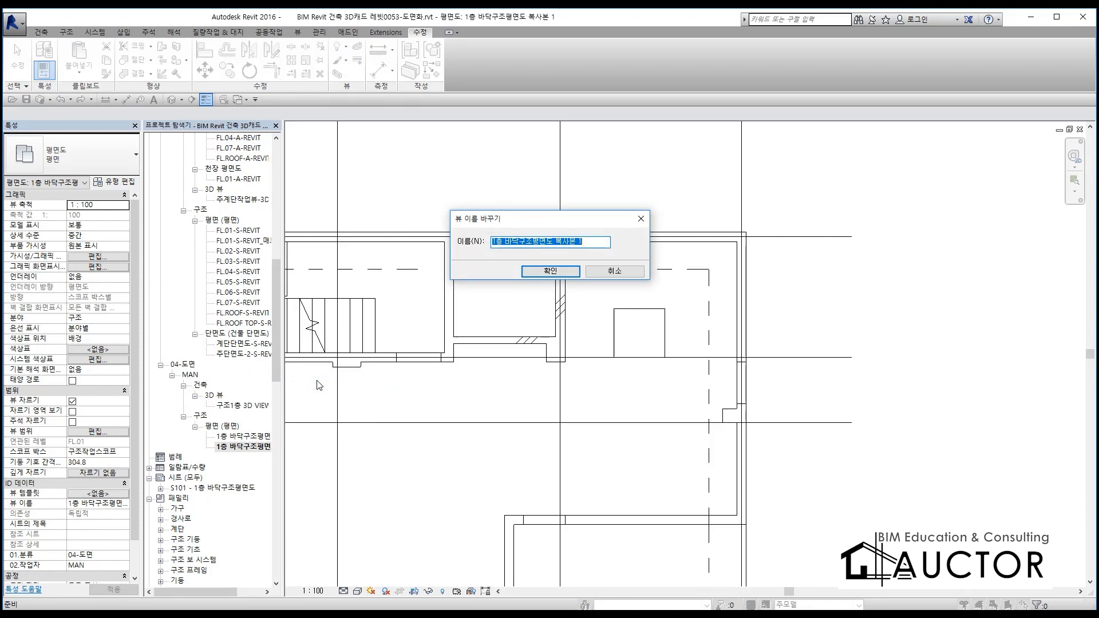
pyautogui.write('D')
pyautogui.press('BackSpace')
pyautogui.press('BackSpace')
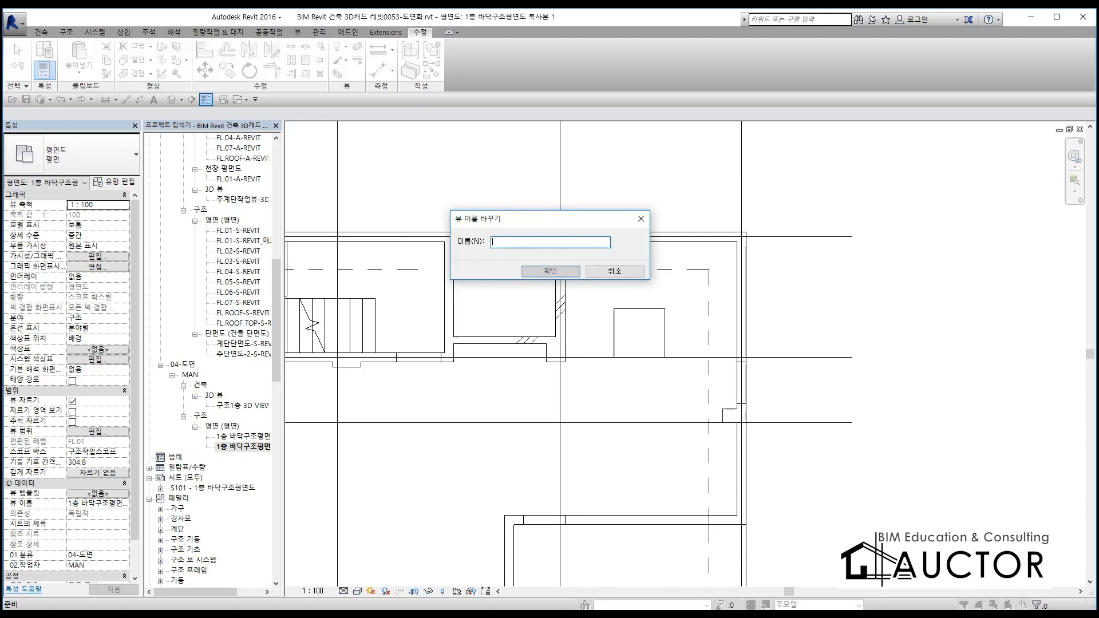
pyautogui.write('엘ㄹ')
pyautogui.write('리베이터사')
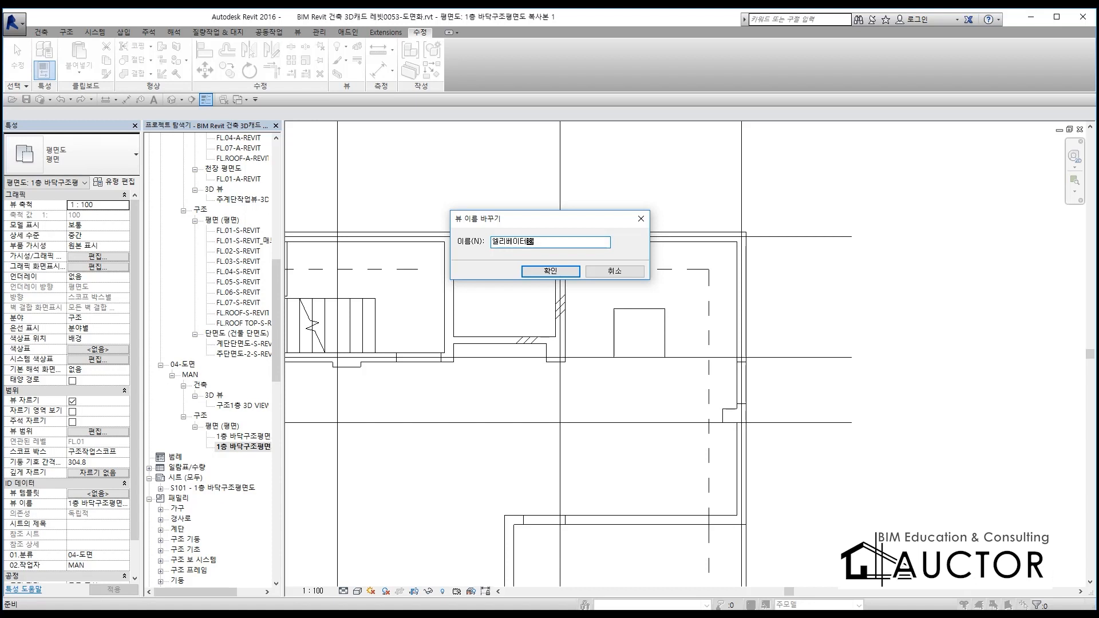
pyautogui.write('대펴평며')
pyautogui.write('면도')
pyautogui.click(541, 271)
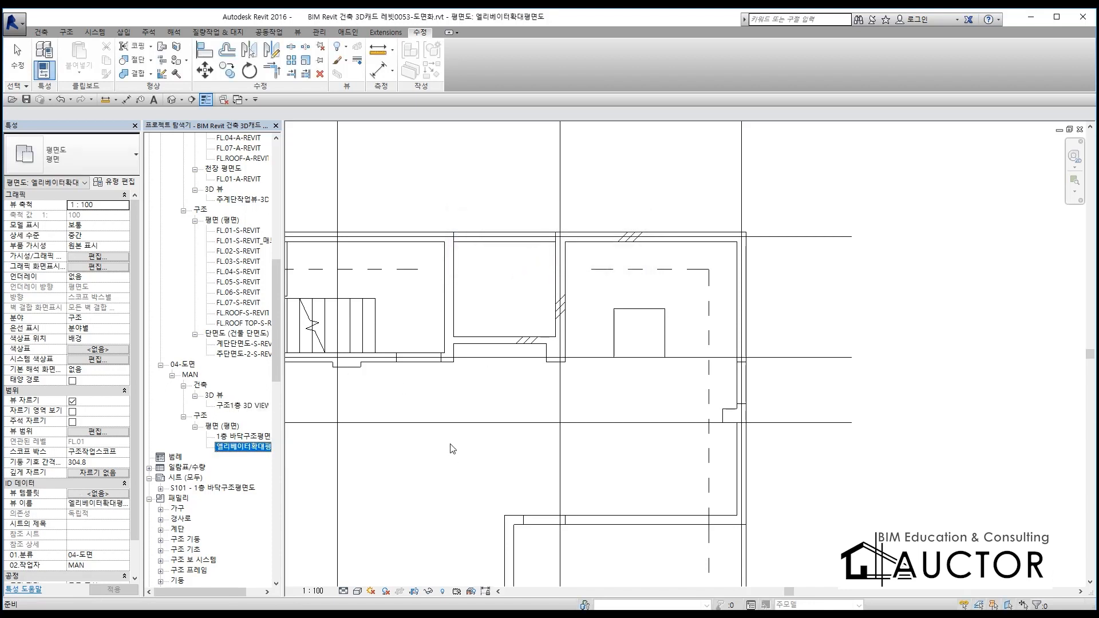
# Show the crop region of the 엘리베이터확대평면도 view, select its boundary, and hide the region again
pyautogui.click(418, 596)
pyautogui.scroll(-5, 504, 383)
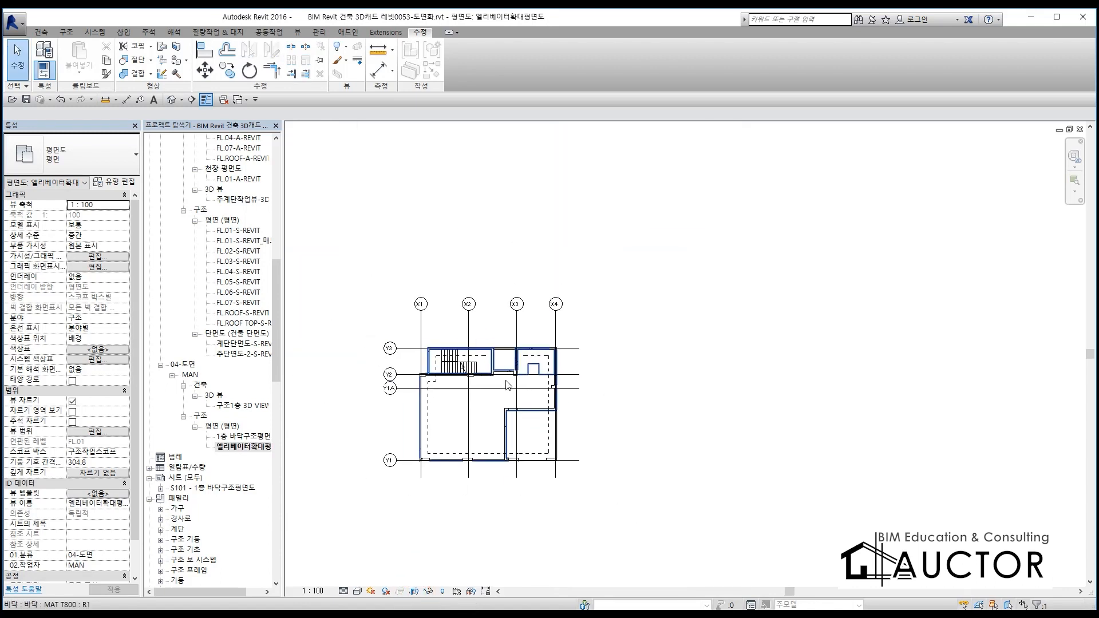
pyautogui.click(413, 592)
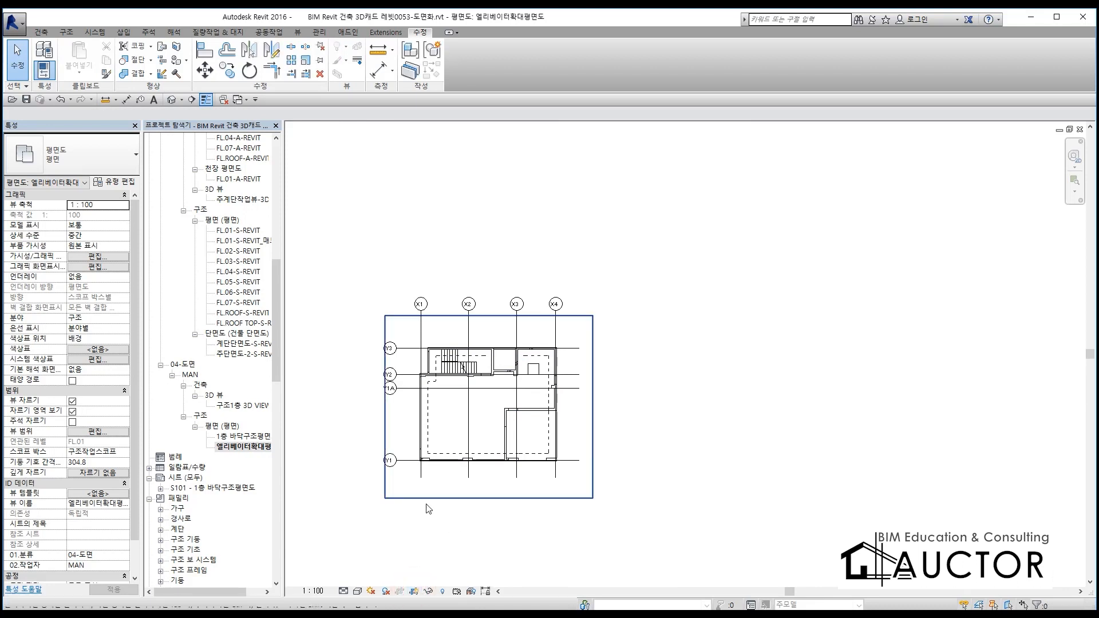
pyautogui.scroll(2, 434, 481)
pyautogui.click(456, 230)
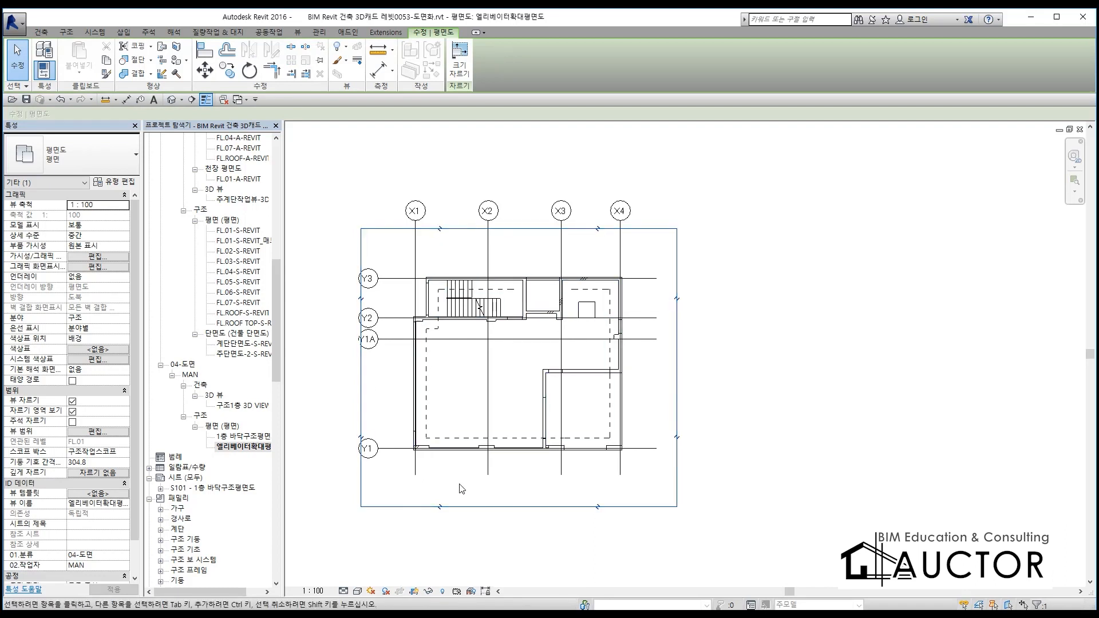
pyautogui.click(414, 592)
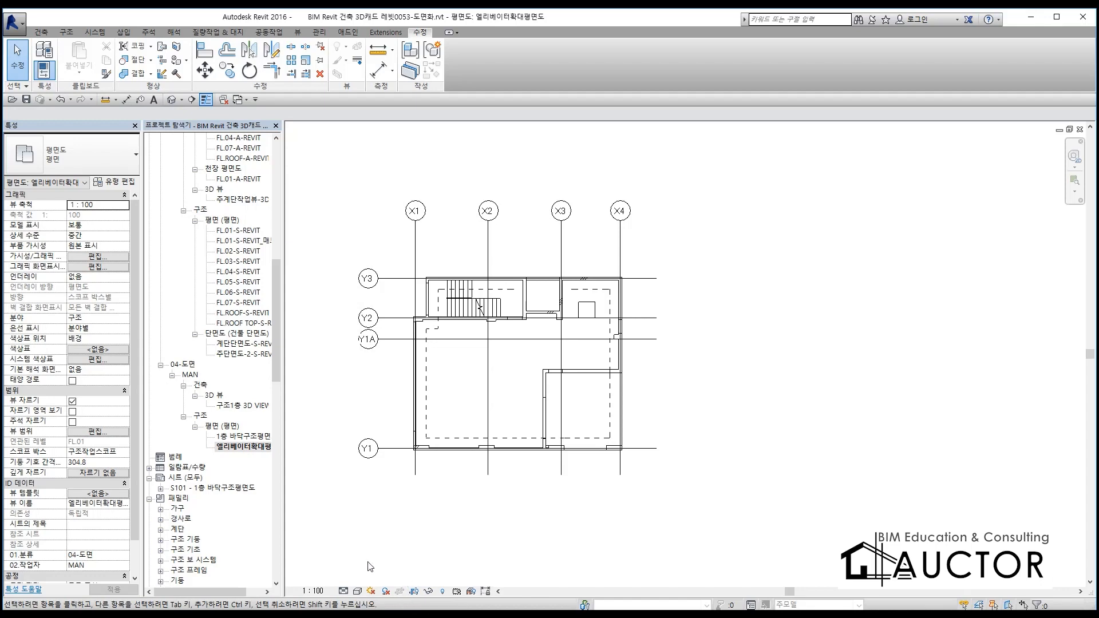
# Compare the properties of the two plan views and set the scope box of the 엘리베이터확대평면도 view to 없음
pyautogui.click(238, 438)
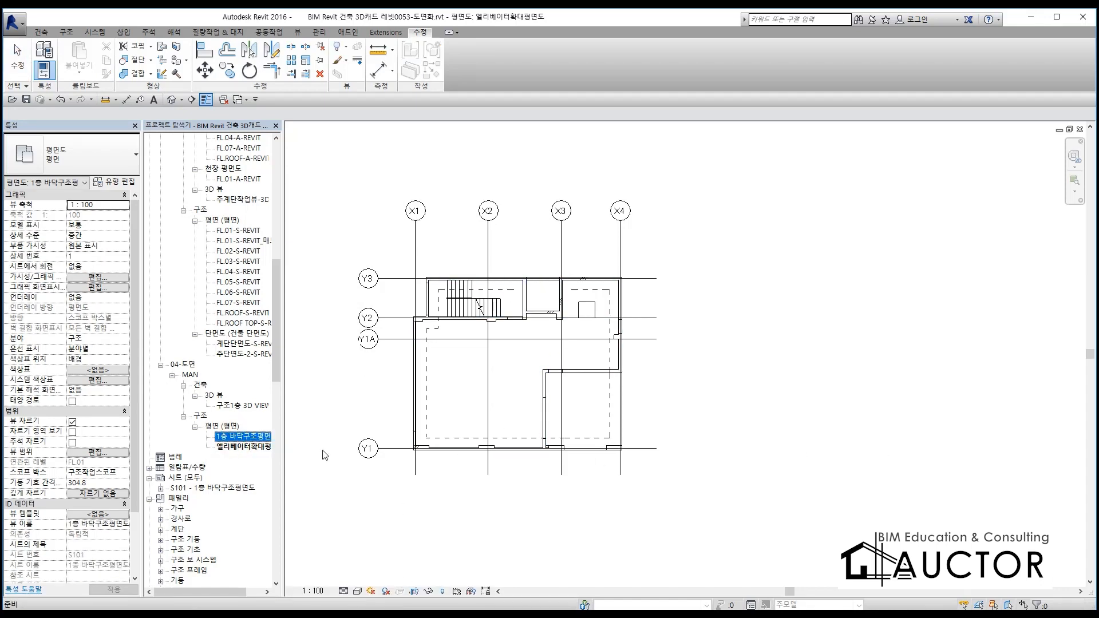
pyautogui.click(243, 447)
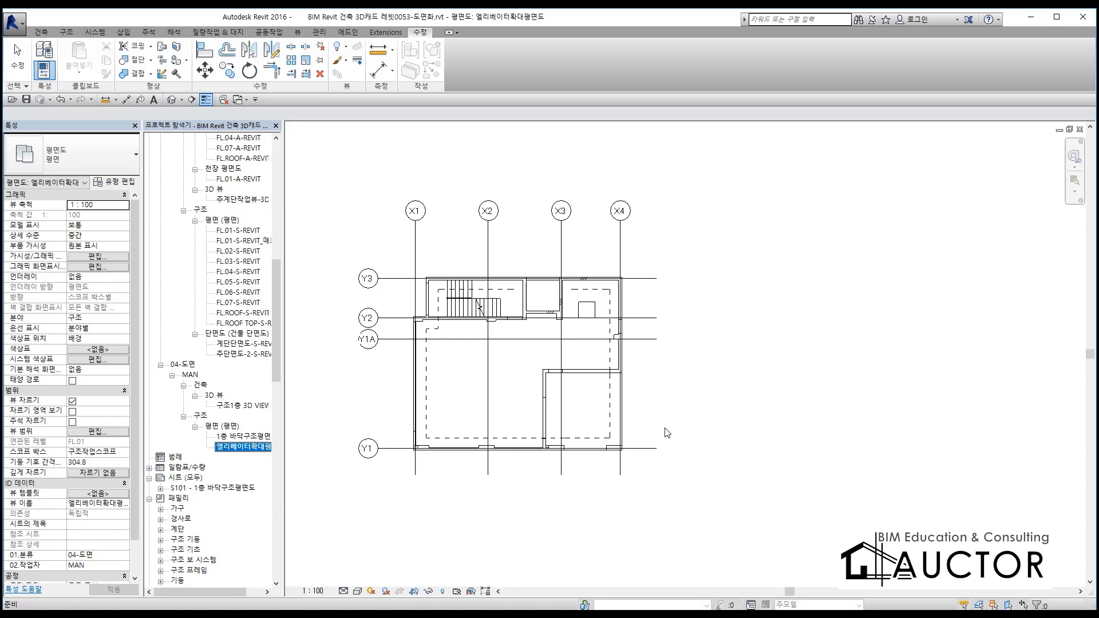
pyautogui.press('F9')
pyautogui.moveTo(8, 459); pyautogui.dragTo(136, 460)
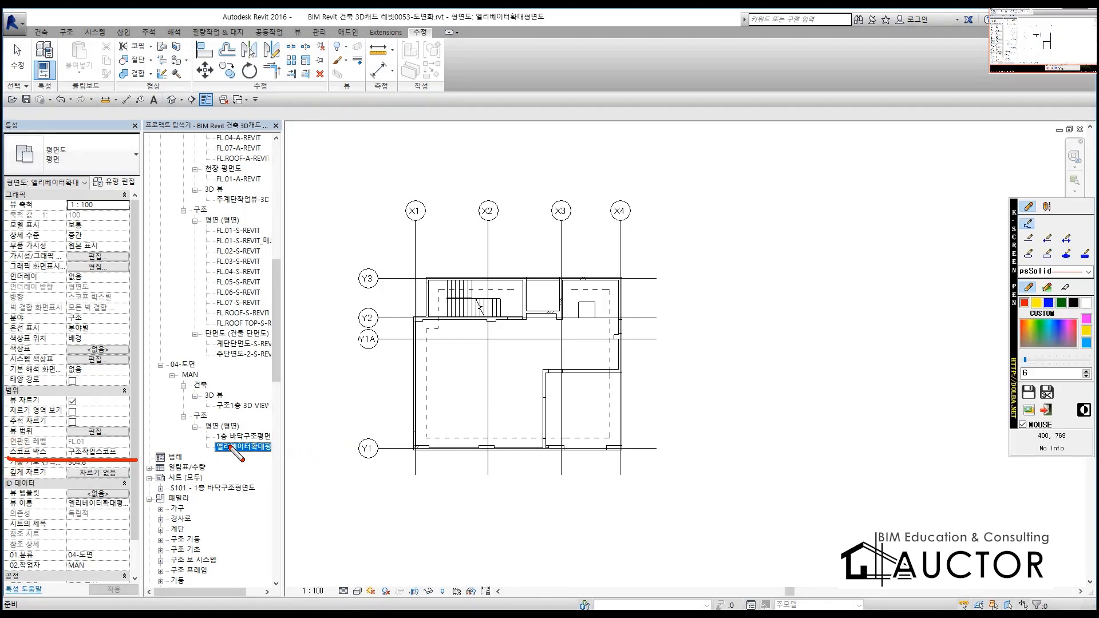
pyautogui.press('F9')
pyautogui.click(125, 455)
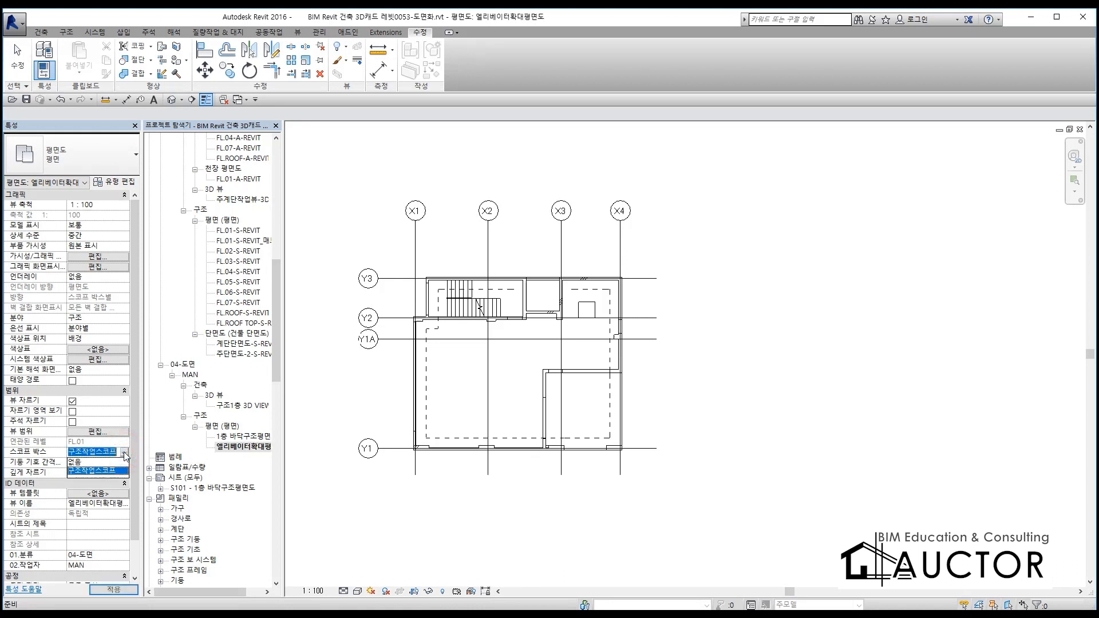
pyautogui.click(75, 461)
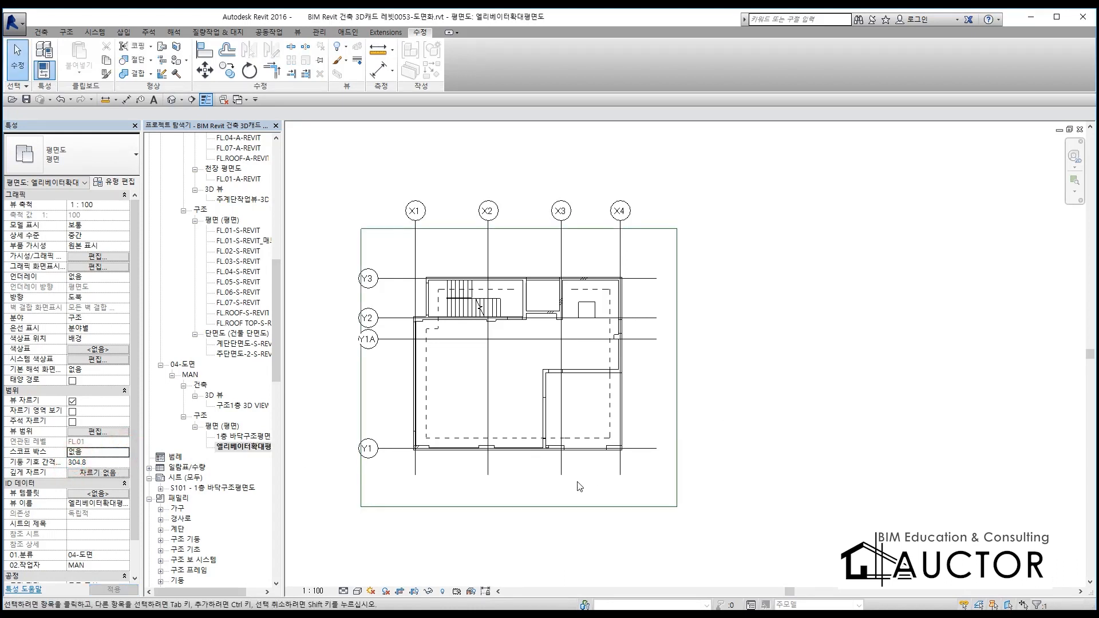
# Inspect the scope box around the plan and compare the properties of the 1층 바닥구조평면도 and 엘리베이터확대평면도 views
pyautogui.click(551, 507)
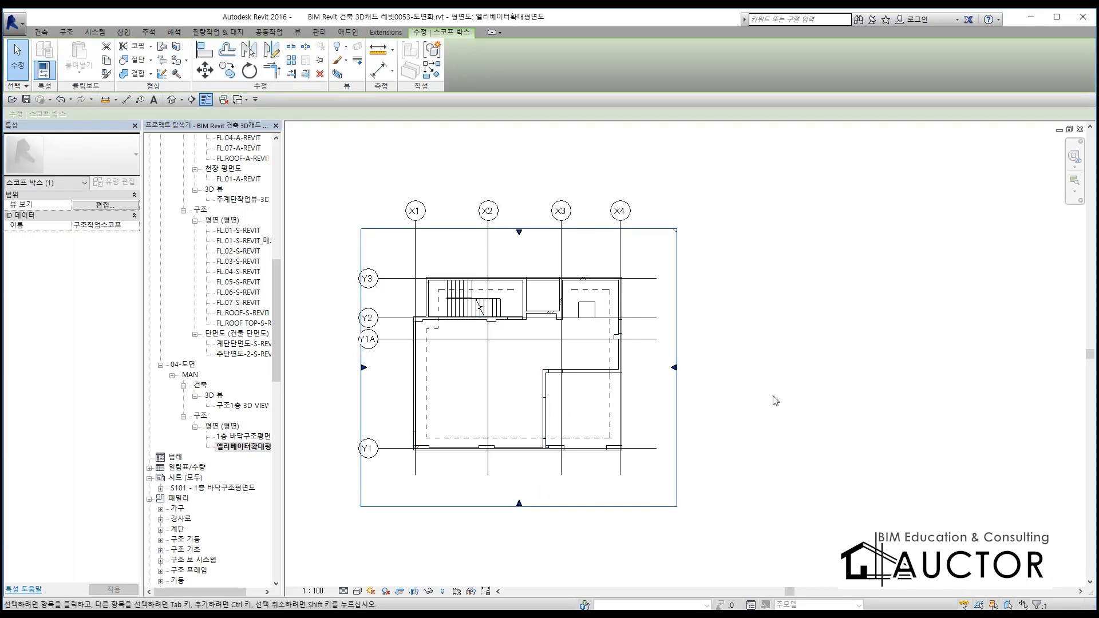
pyautogui.click(738, 417)
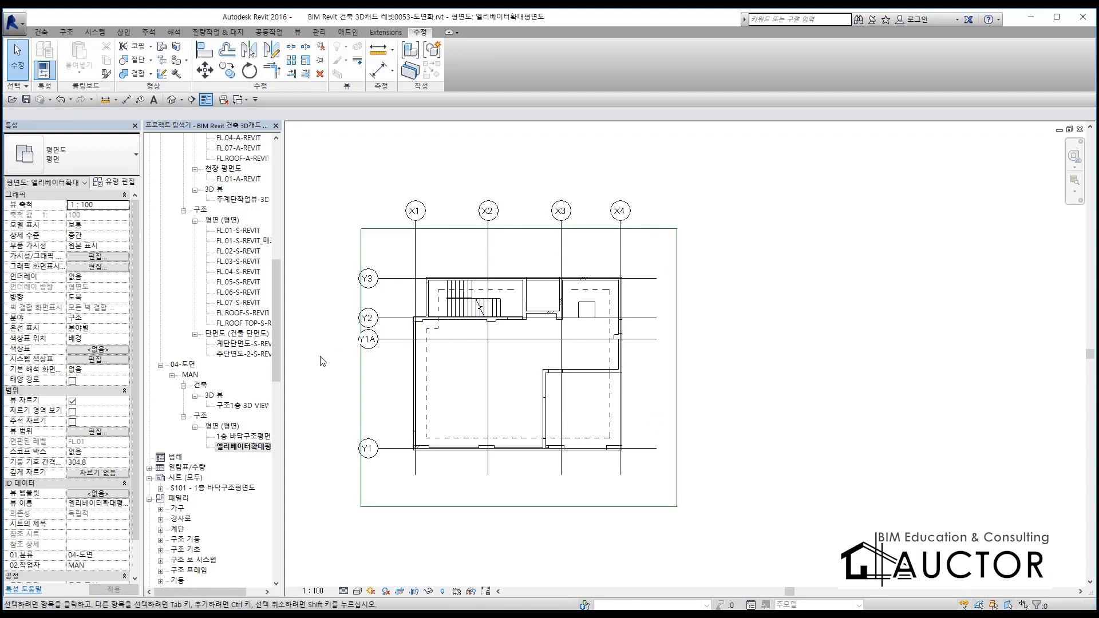
pyautogui.click(243, 437)
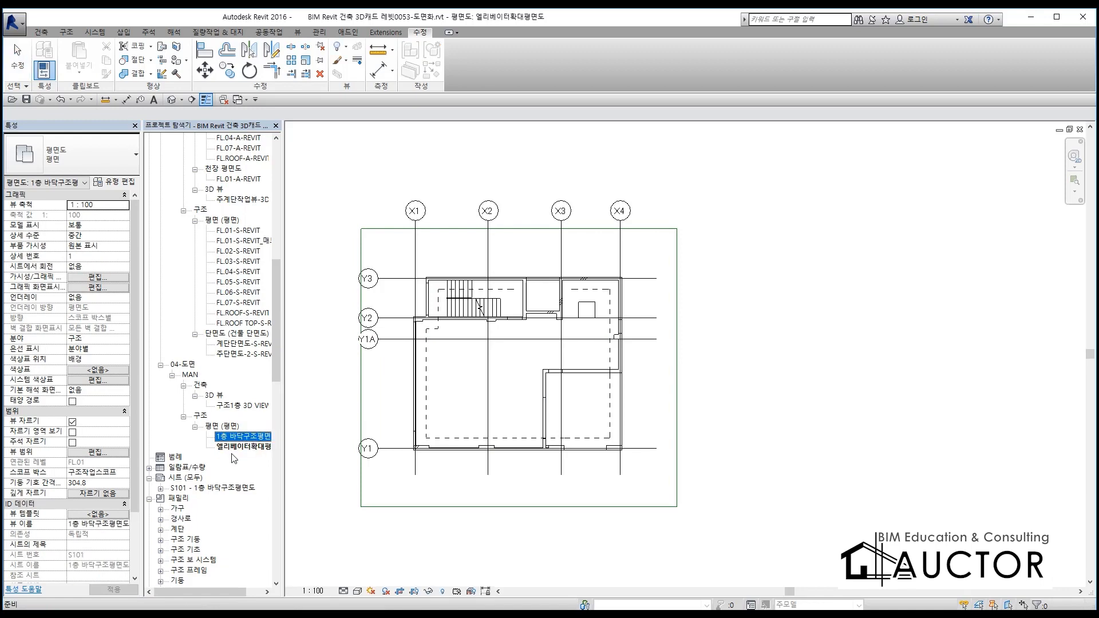
pyautogui.click(235, 450)
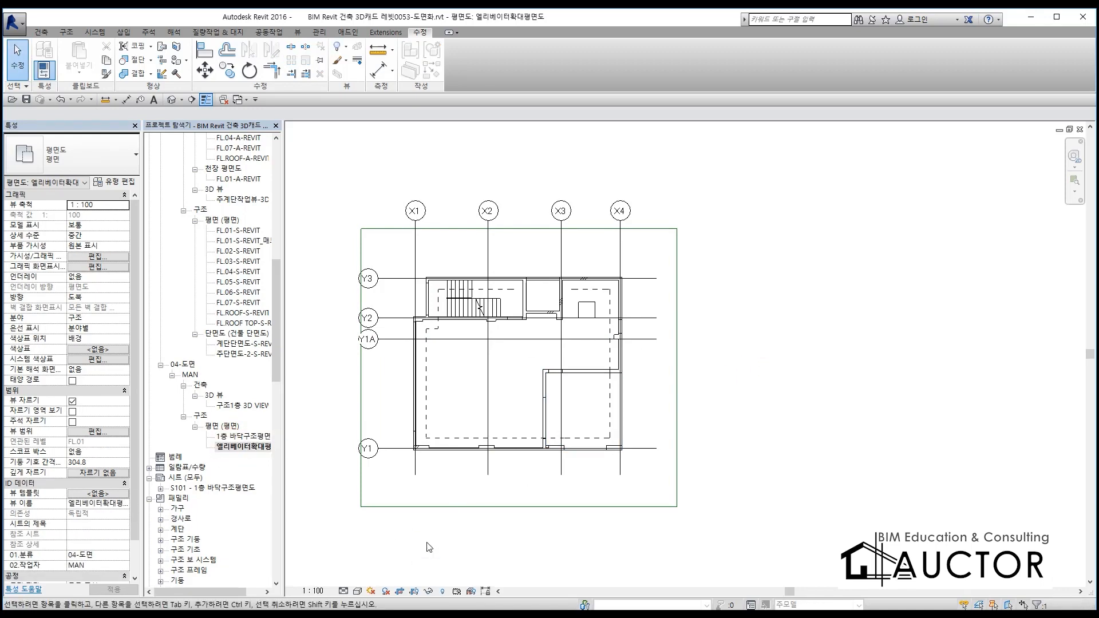
pyautogui.click(461, 506)
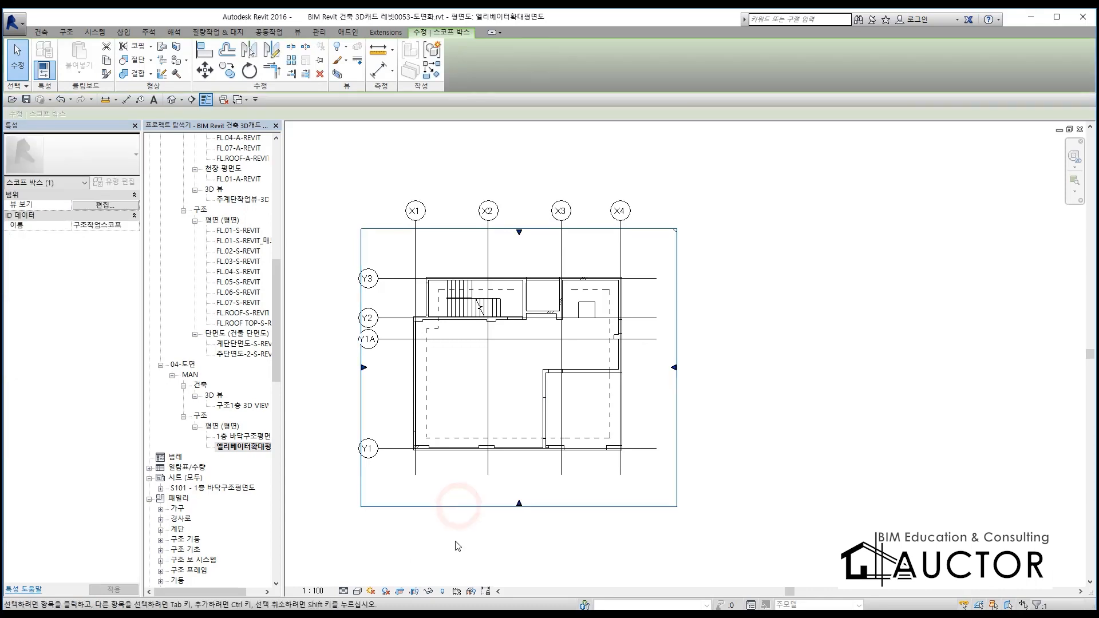
# Turn off the 스코프 박스 annotation category in the visibility/graphics overrides of the 엘리베이터확대평면도 view
pyautogui.click(523, 520)
pyautogui.press('v')
pyautogui.press('g')
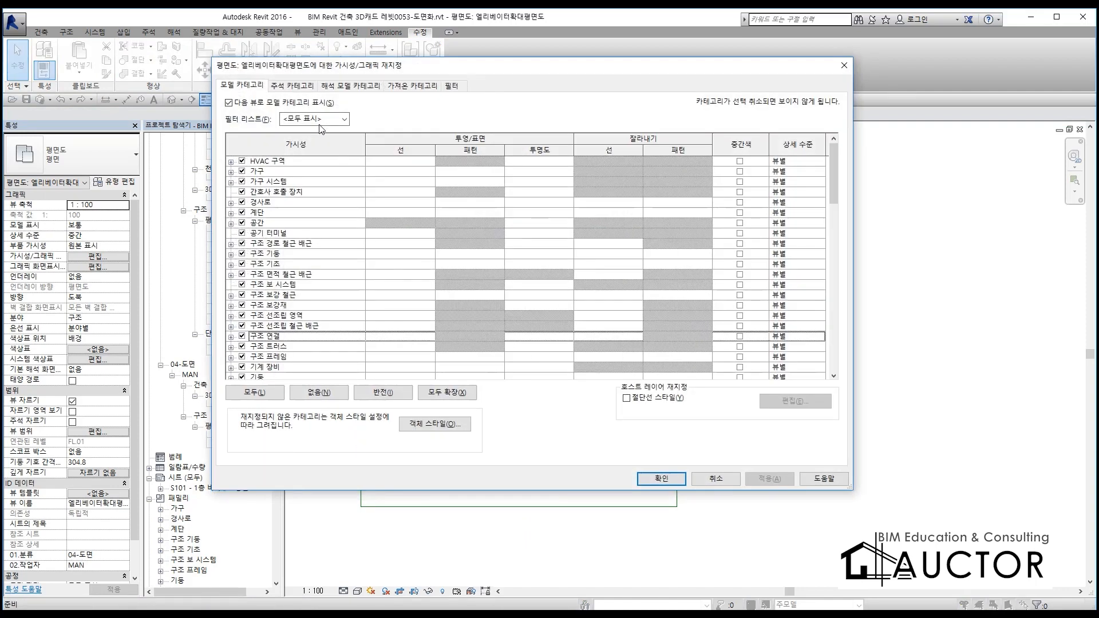
pyautogui.click(290, 85)
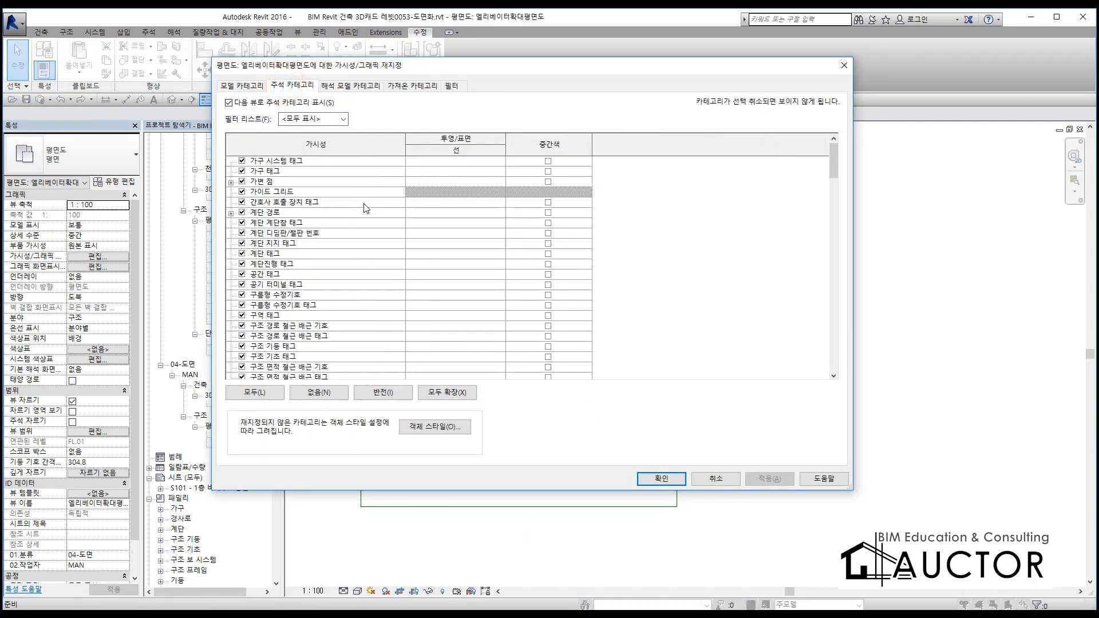
pyautogui.scroll(-7, 367, 208)
pyautogui.scroll(-4, 341, 240)
pyautogui.scroll(-12, 367, 263)
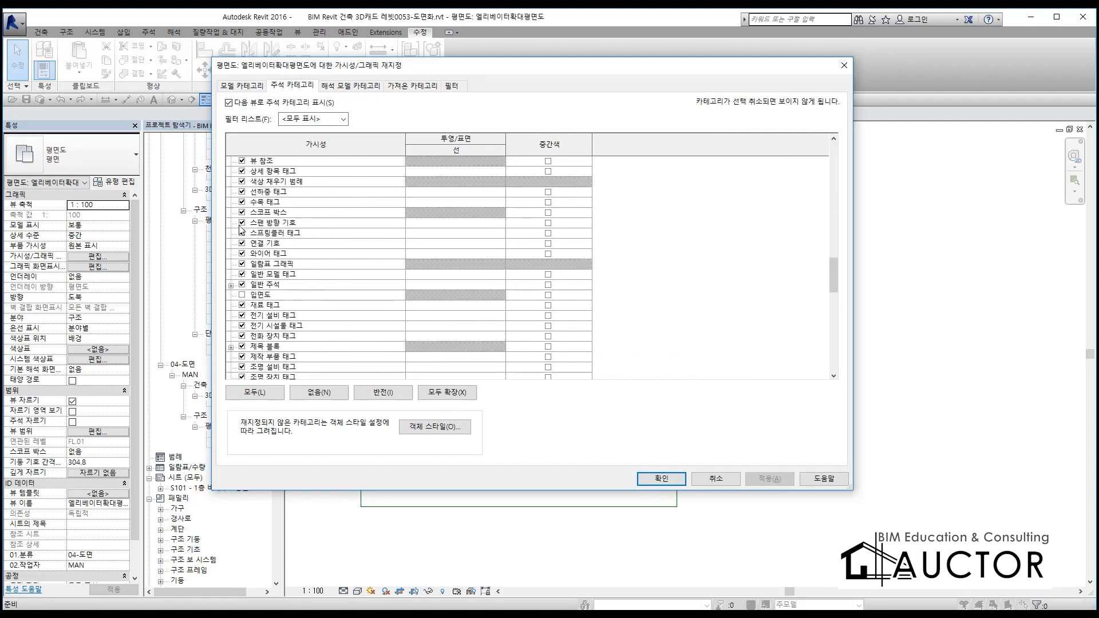
pyautogui.click(241, 213)
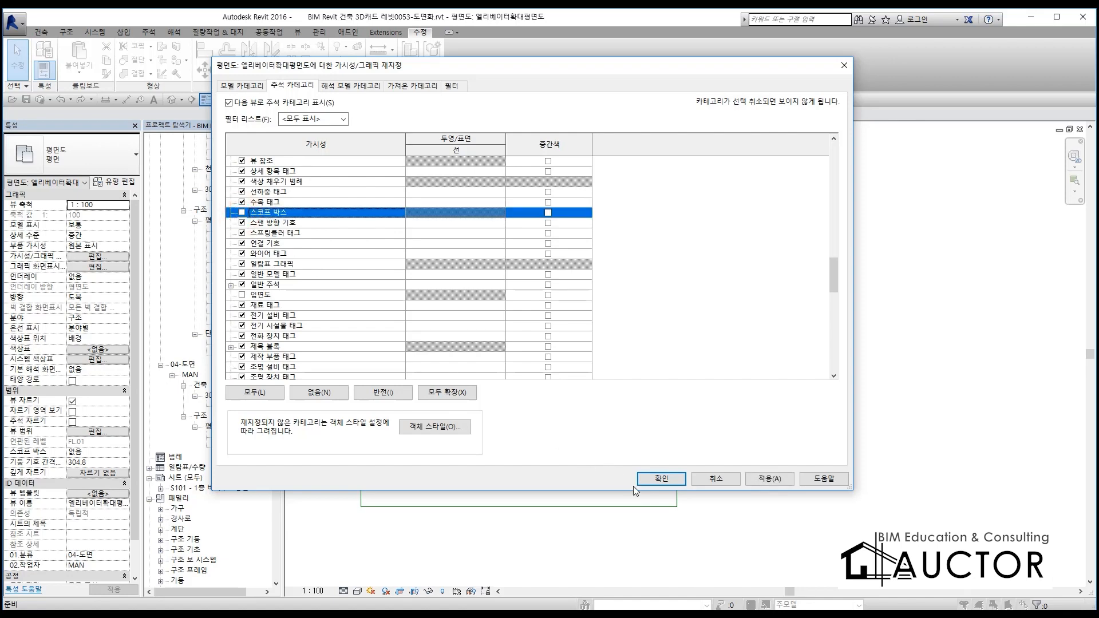
pyautogui.click(658, 481)
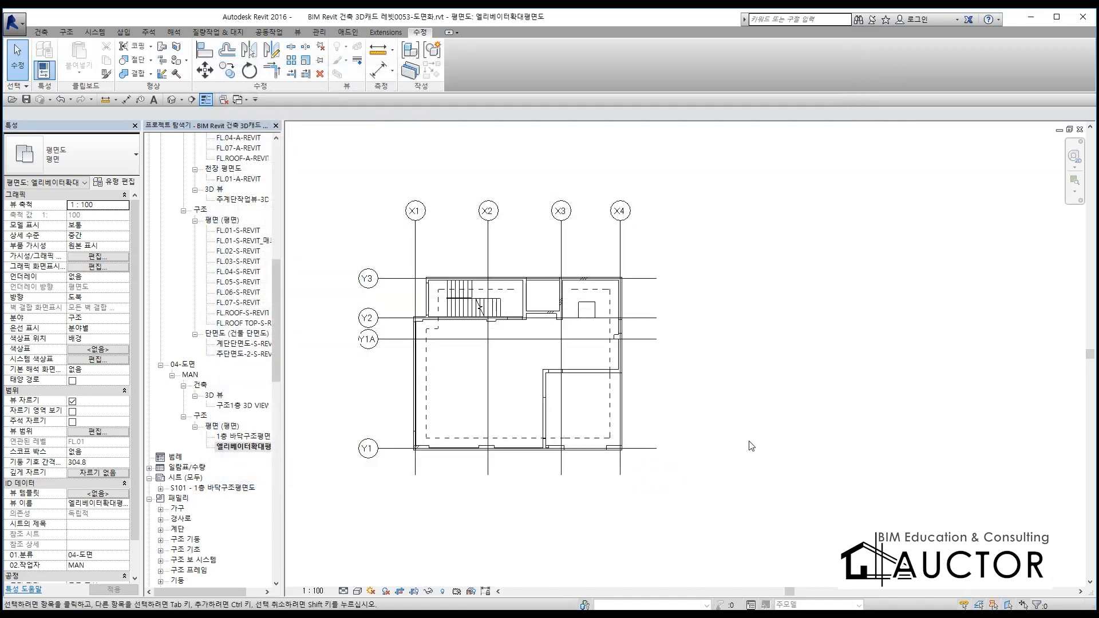
# Show the view's crop region and shrink its four sides to enclose only the elevator shaft around X3 between Y2 and Y3
pyautogui.click(414, 592)
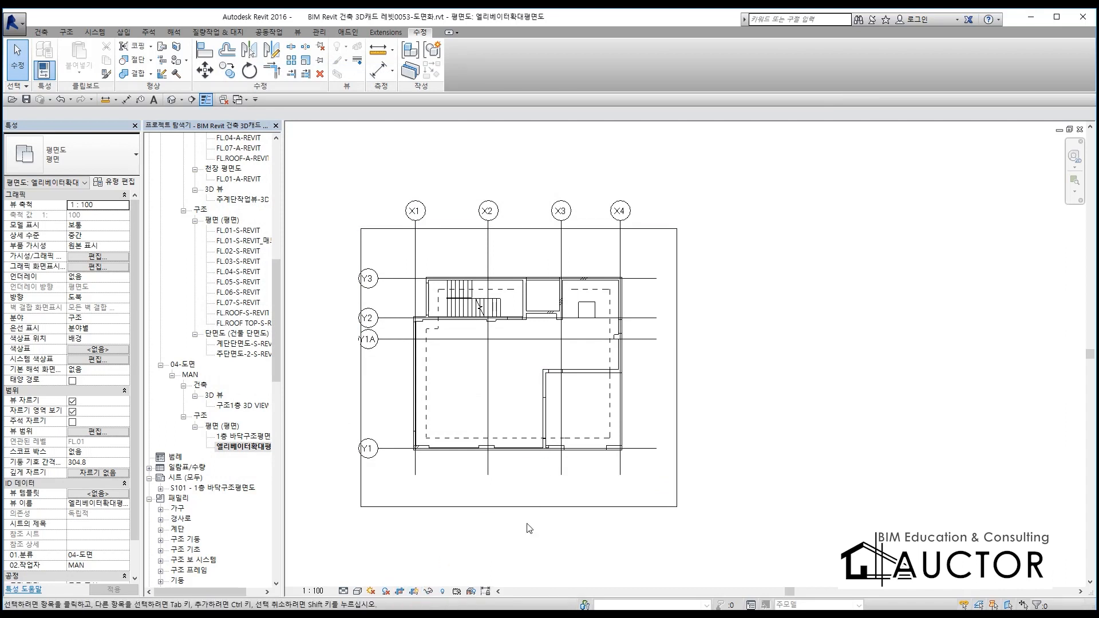
pyautogui.hotkey('ctrl', 'F2')
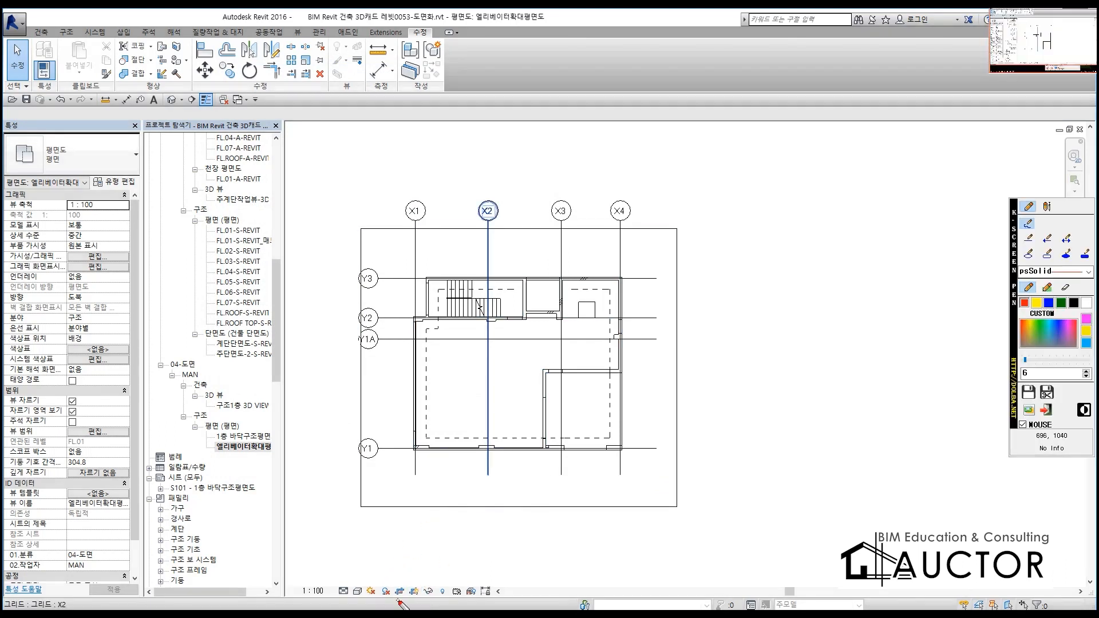
pyautogui.moveTo(419, 601)
pyautogui.mouseDown()
pyautogui.moveTo(393, 600)
pyautogui.moveTo(399, 581)
pyautogui.moveTo(437, 591)
pyautogui.moveTo(401, 603)
pyautogui.mouseUp()
pyautogui.press('Escape')
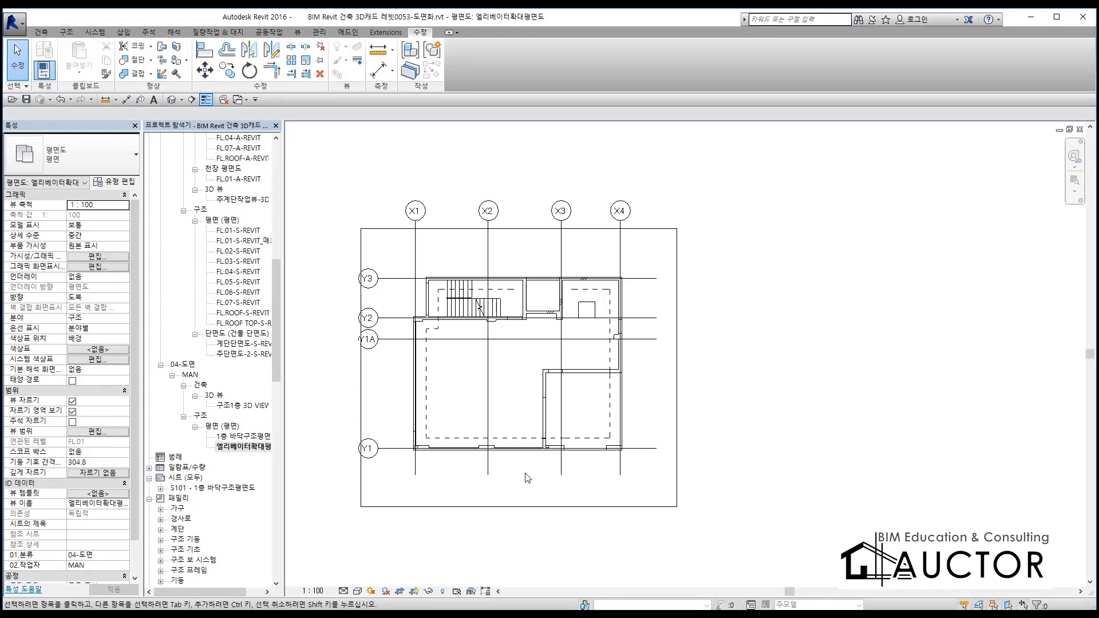
pyautogui.click(469, 507)
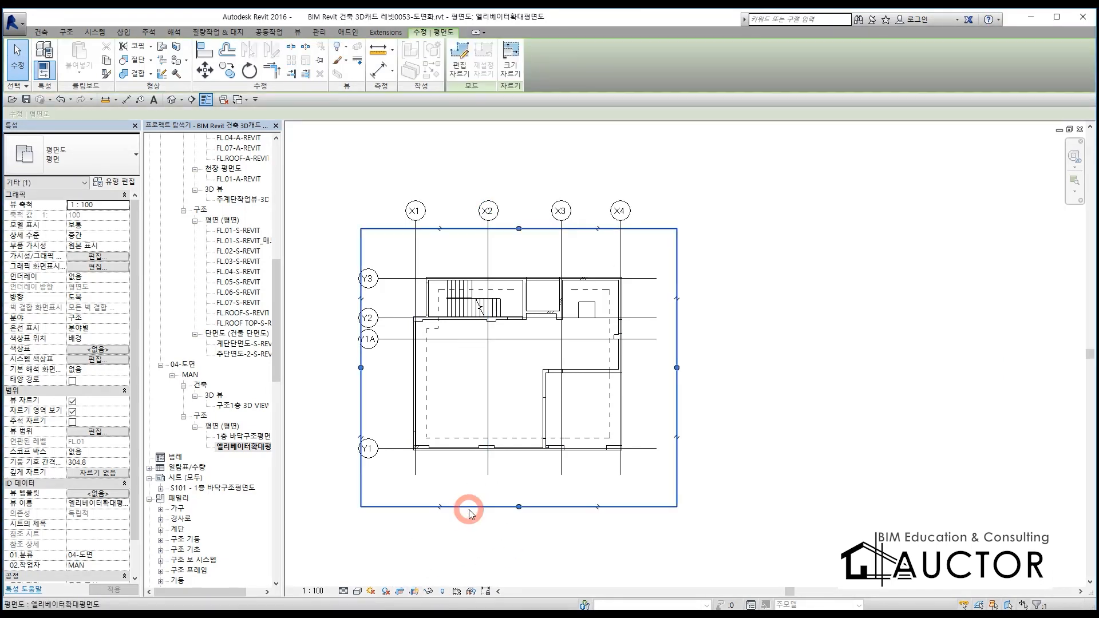
pyautogui.moveTo(518, 508); pyautogui.dragTo(557, 331)
pyautogui.moveTo(677, 279); pyautogui.dragTo(580, 292)
pyautogui.moveTo(361, 279); pyautogui.dragTo(505, 286)
pyautogui.moveTo(543, 229); pyautogui.dragTo(544, 266)
pyautogui.click(616, 344)
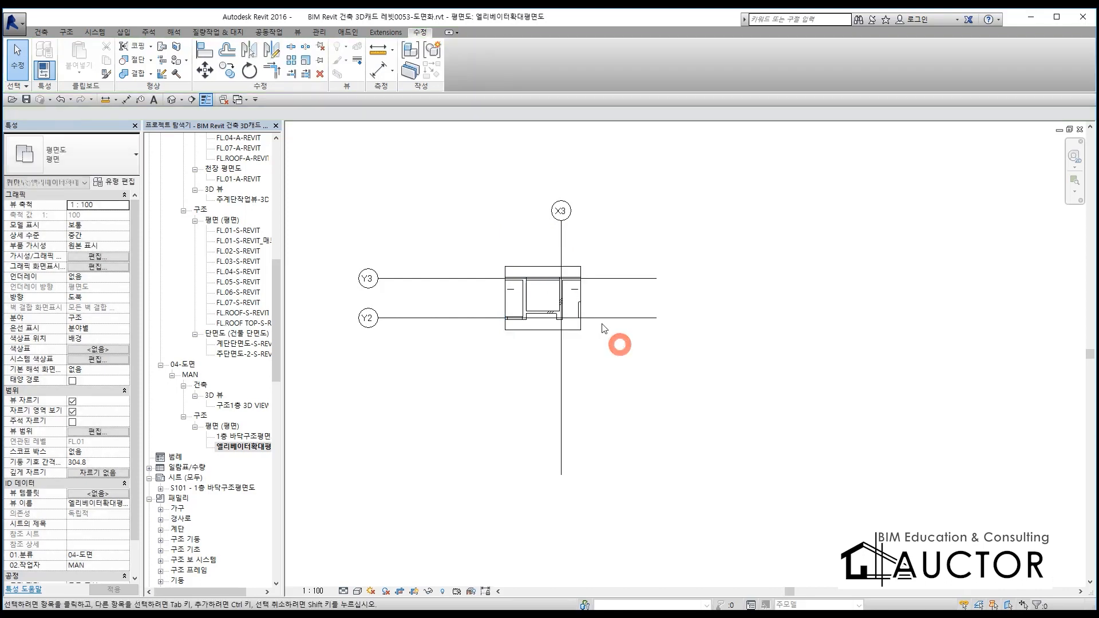
# Hide the crop region boundary of the 엘리베이터확대평면도 view
pyautogui.scroll(6, 538, 281)
pyautogui.scroll(-5, 539, 285)
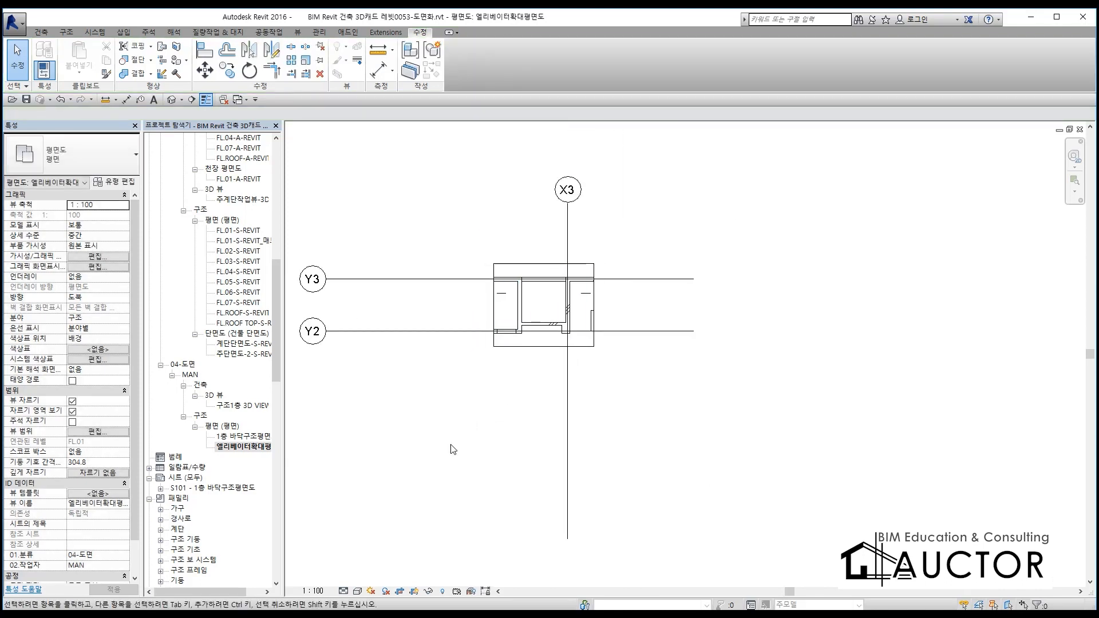
pyautogui.click(414, 592)
# Pull the bubble ends of grids Y2 and Y3 in toward the elevator shaft and shorten grid X3 to just below Y2
pyautogui.click(416, 331)
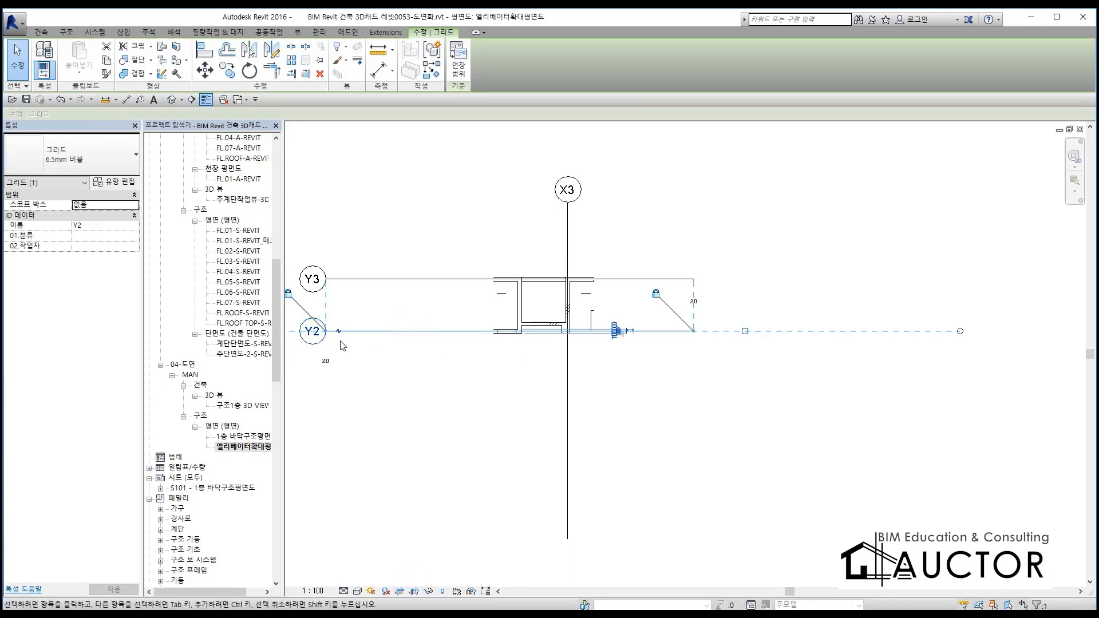
pyautogui.moveTo(326, 331); pyautogui.dragTo(445, 331)
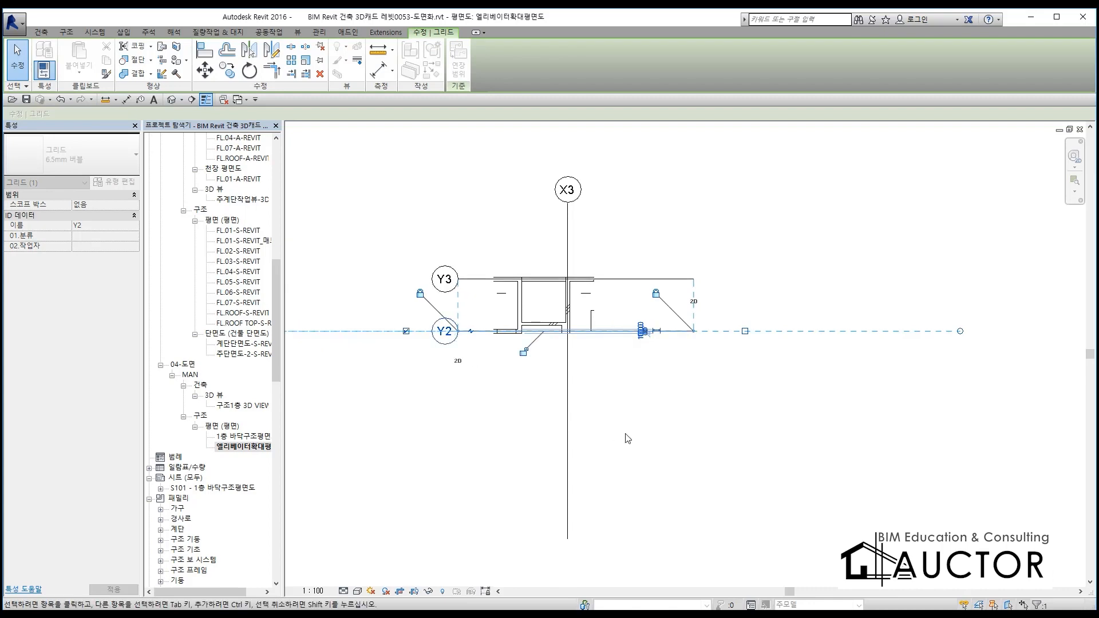
pyautogui.click(625, 435)
pyautogui.click(568, 466)
pyautogui.click(568, 539)
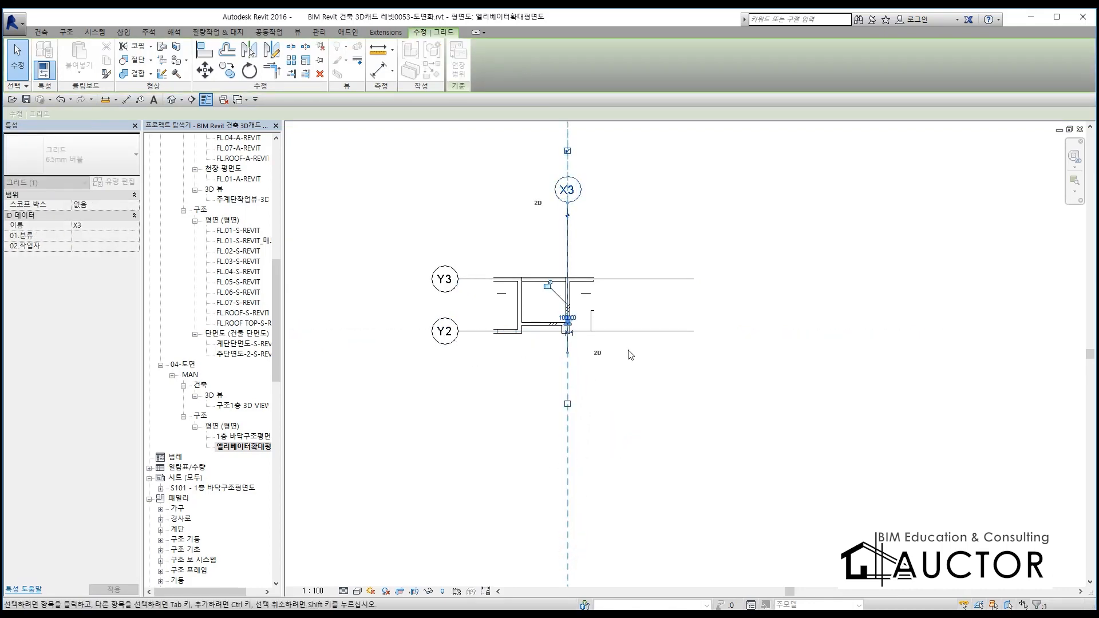
# Shorten the ends of grids Y2 and Y3 opposite their bubbles and bring the X3 bubble down closer to the shaft
pyautogui.click(636, 332)
pyautogui.moveTo(693, 331); pyautogui.dragTo(622, 332)
pyautogui.click(589, 380)
pyautogui.click(568, 238)
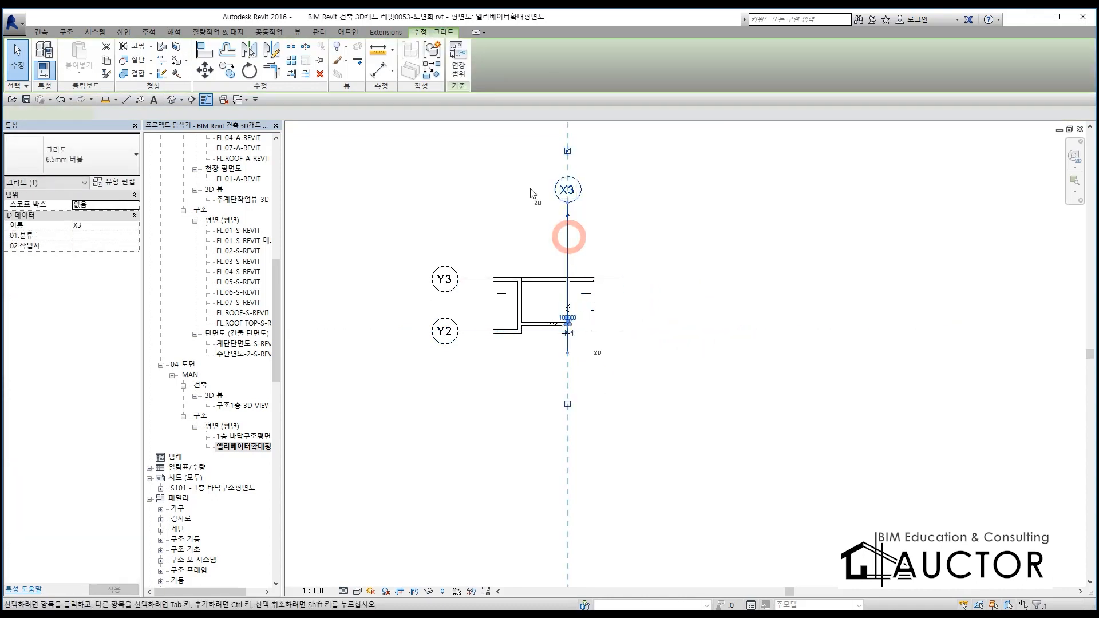
pyautogui.scroll(2, 530, 190)
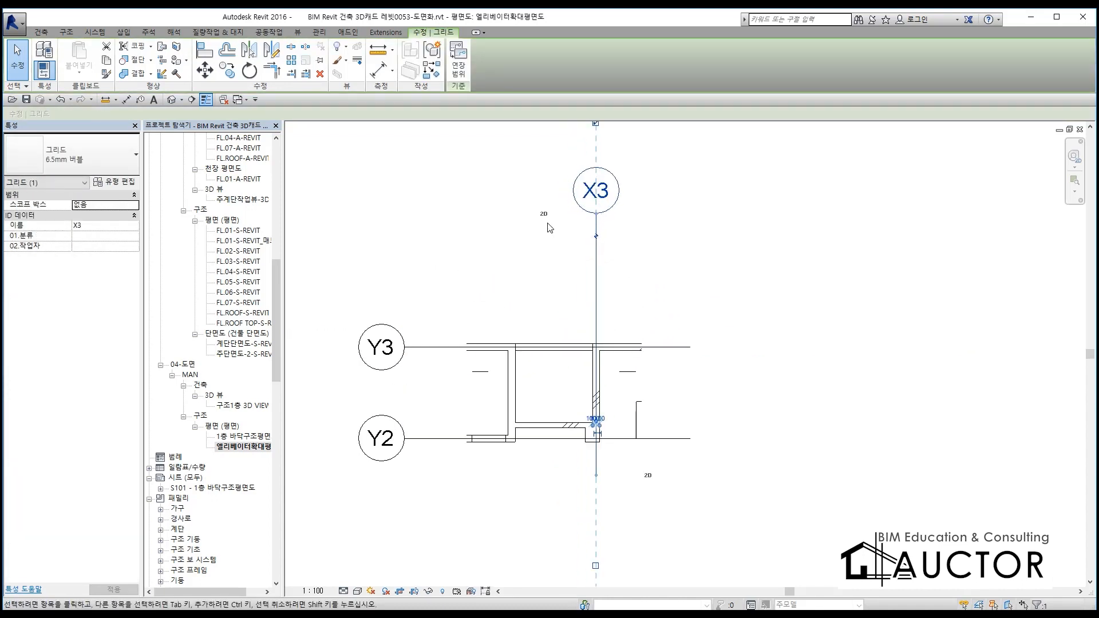
pyautogui.moveTo(596, 213); pyautogui.dragTo(598, 288)
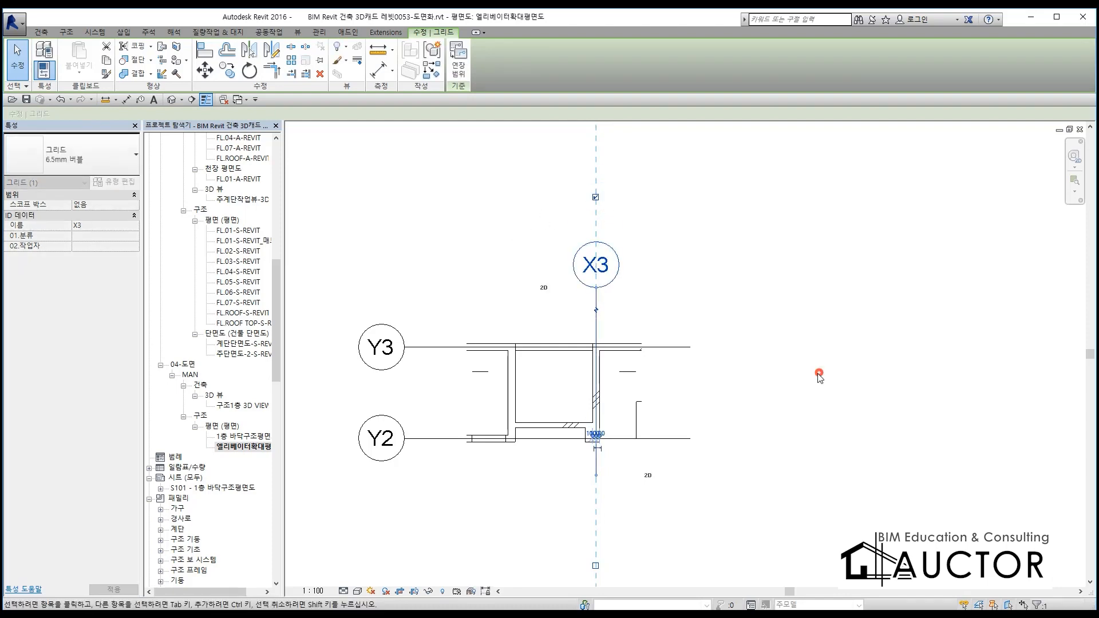
pyautogui.press('Escape')
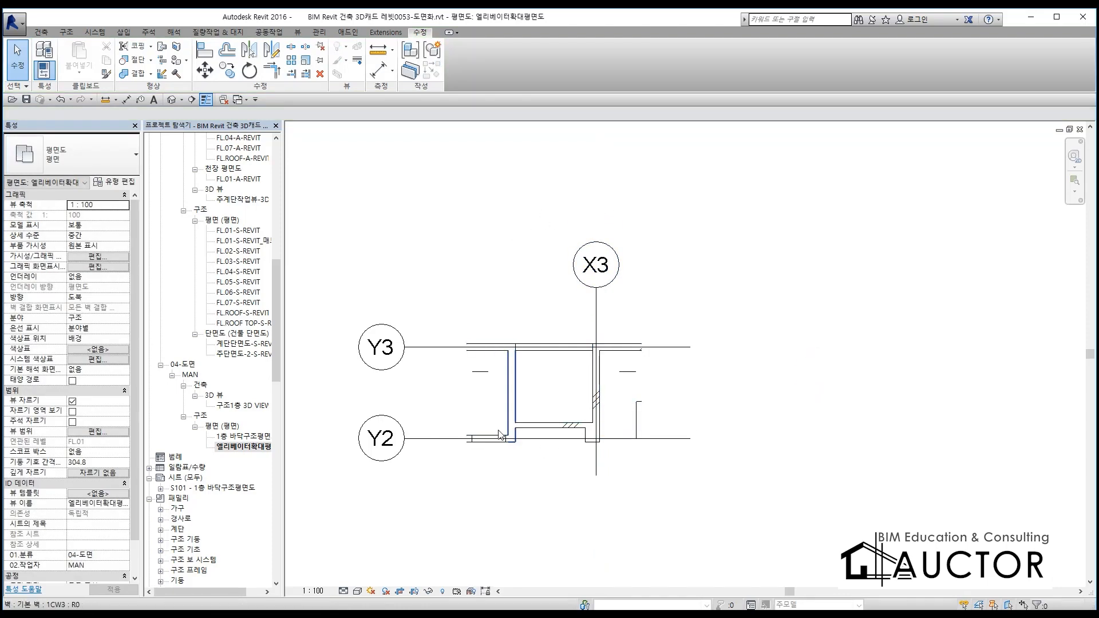
# Open sheet S101 - 1층 바닥구조평면도 and place the 엘리베이터확대평면도 view beneath the 구조1층 3D VIEW viewport
pyautogui.doubleClick(232, 488)
pyautogui.scroll(-5, 579, 350)
pyautogui.scroll(-3, 580, 351)
pyautogui.moveTo(629, 315); pyautogui.dragTo(640, 271)
pyautogui.moveTo(252, 452); pyautogui.dragTo(538, 451)
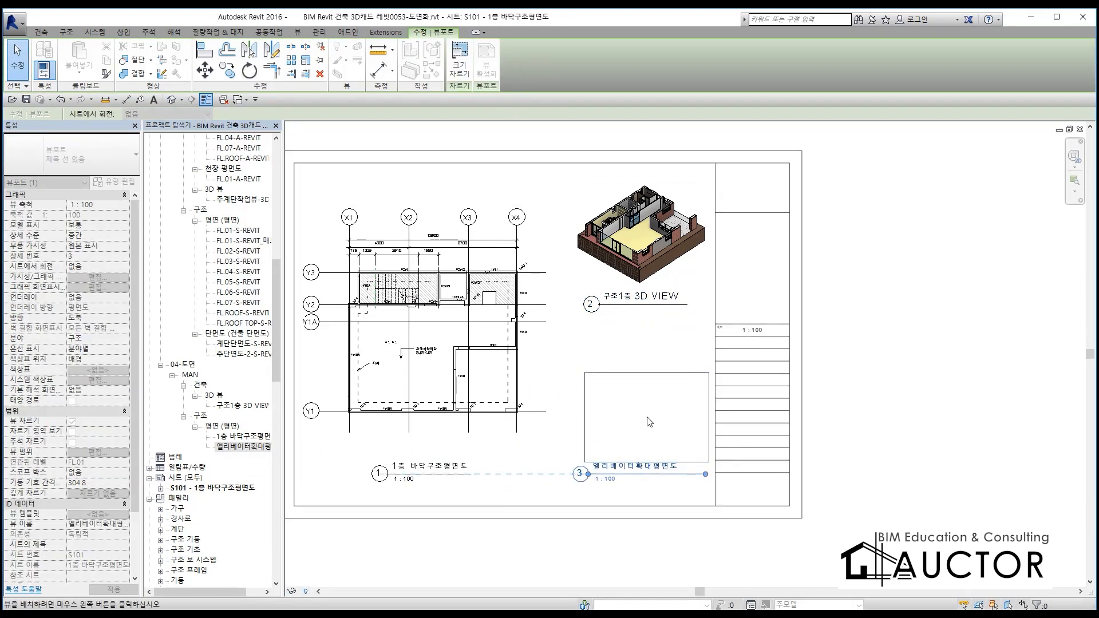
pyautogui.click(643, 418)
pyautogui.click(907, 449)
pyautogui.moveTo(682, 446); pyautogui.dragTo(671, 428)
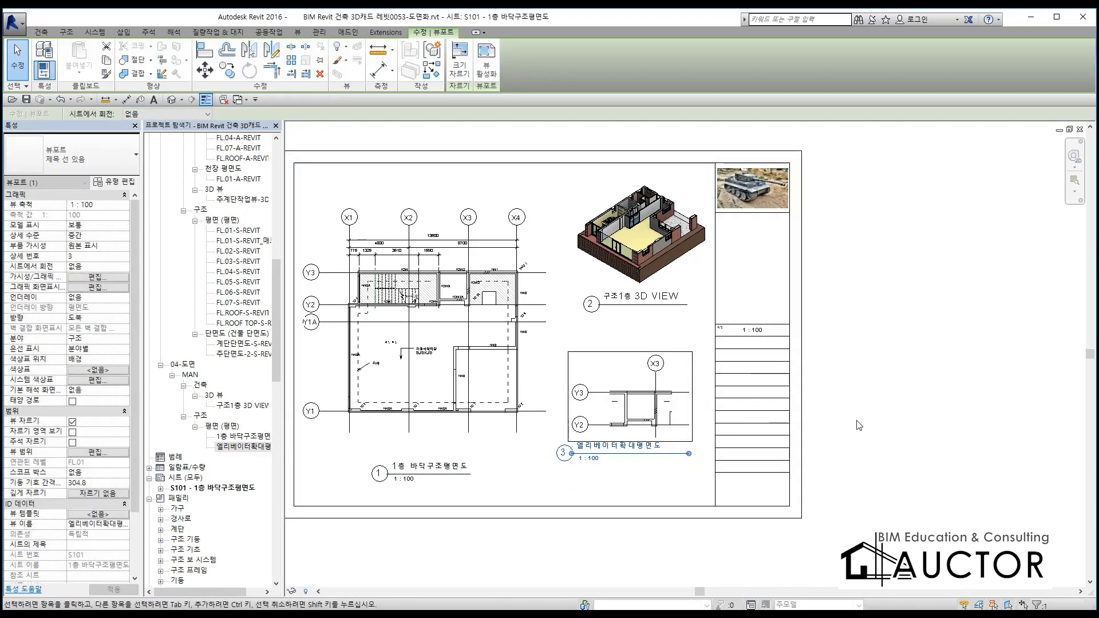
pyautogui.click(851, 419)
# Select the 1층 바닥구조평면도 viewport and examine the viewports and their titles on the sheet
pyautogui.click(490, 341)
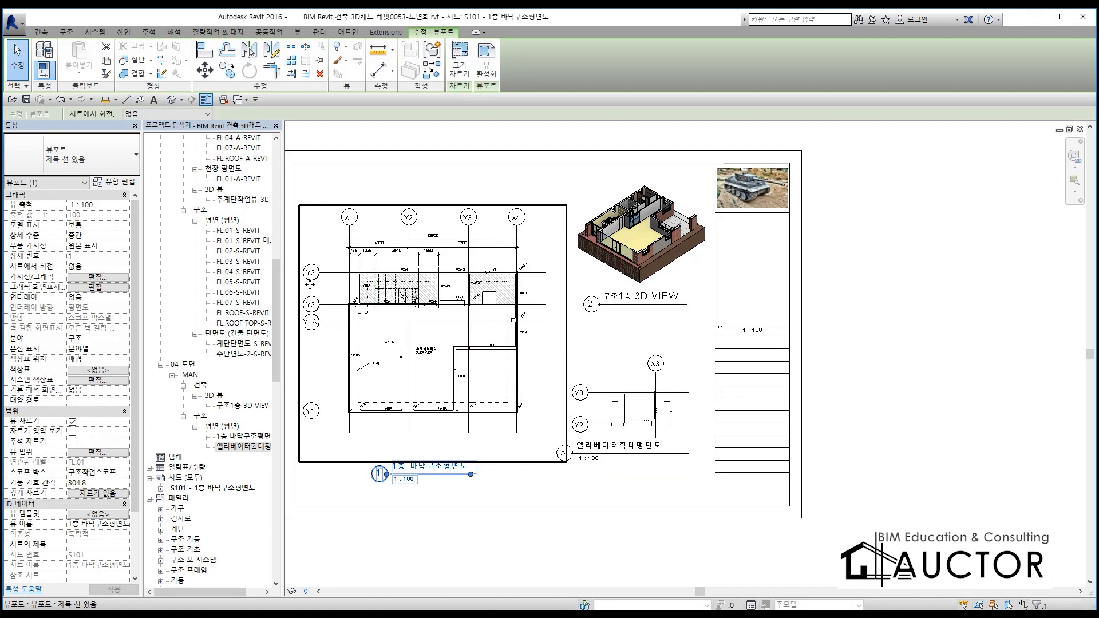
pyautogui.scroll(5, 616, 427)
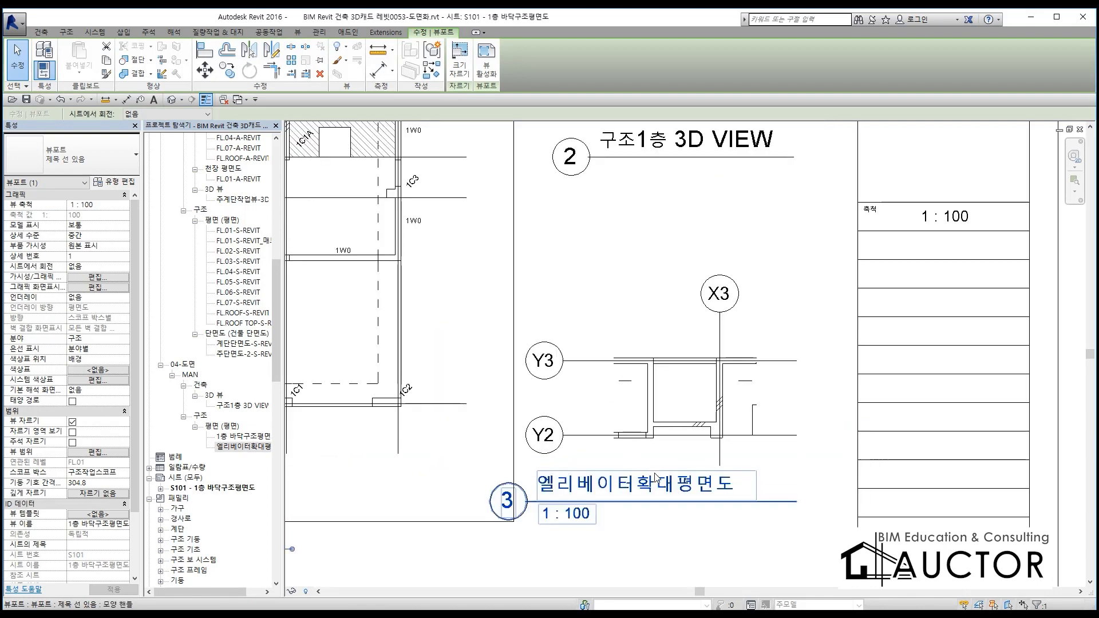
pyautogui.scroll(-5, 727, 328)
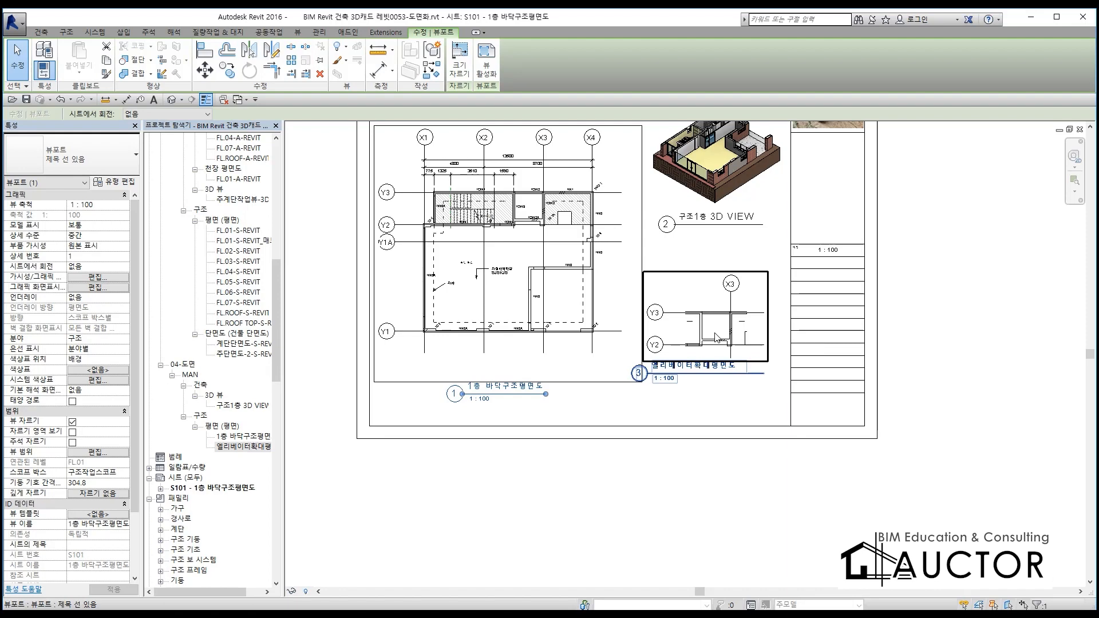
pyautogui.scroll(5, 737, 292)
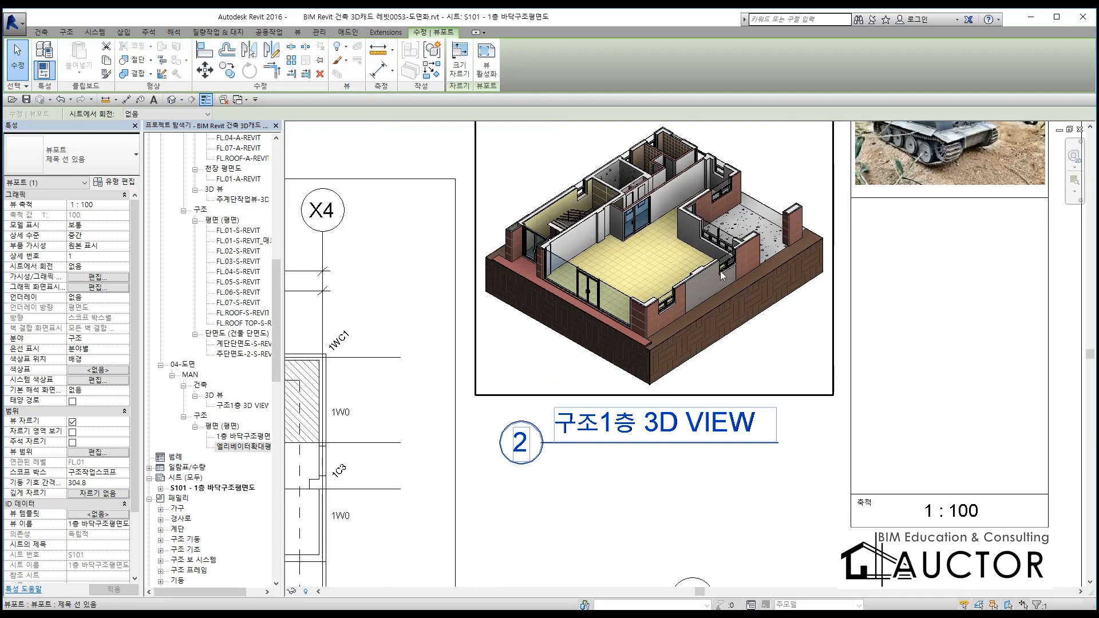
# Activate the 구조1층 3D VIEW viewport on the sheet and set its visual style to 은선 (hidden line)
pyautogui.doubleClick(694, 231)
pyautogui.click(695, 232)
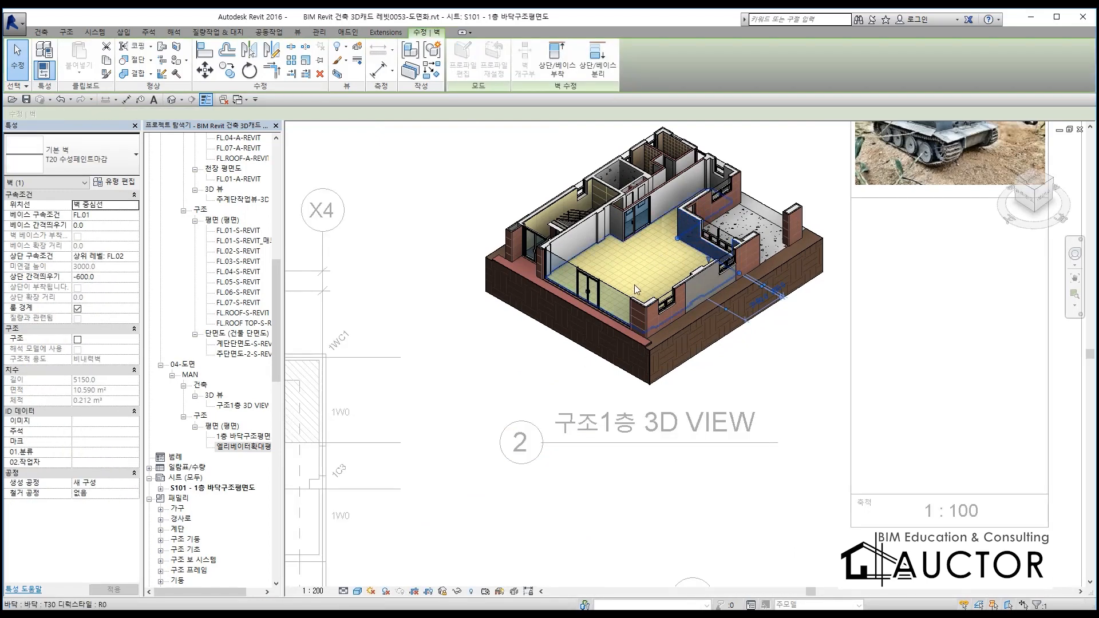
pyautogui.click(356, 591)
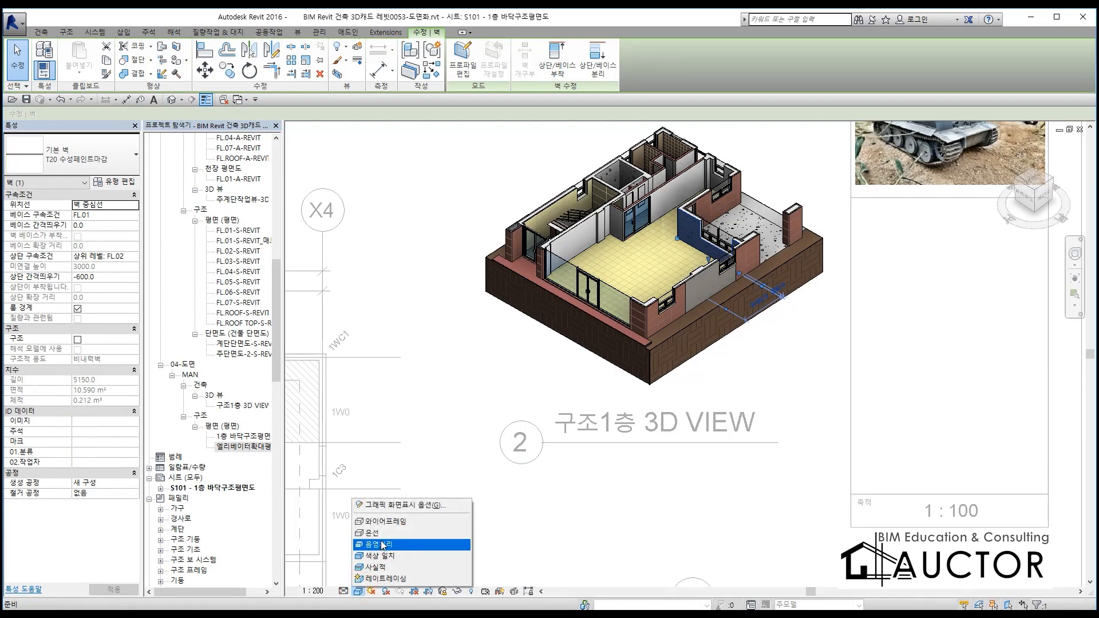
pyautogui.click(381, 535)
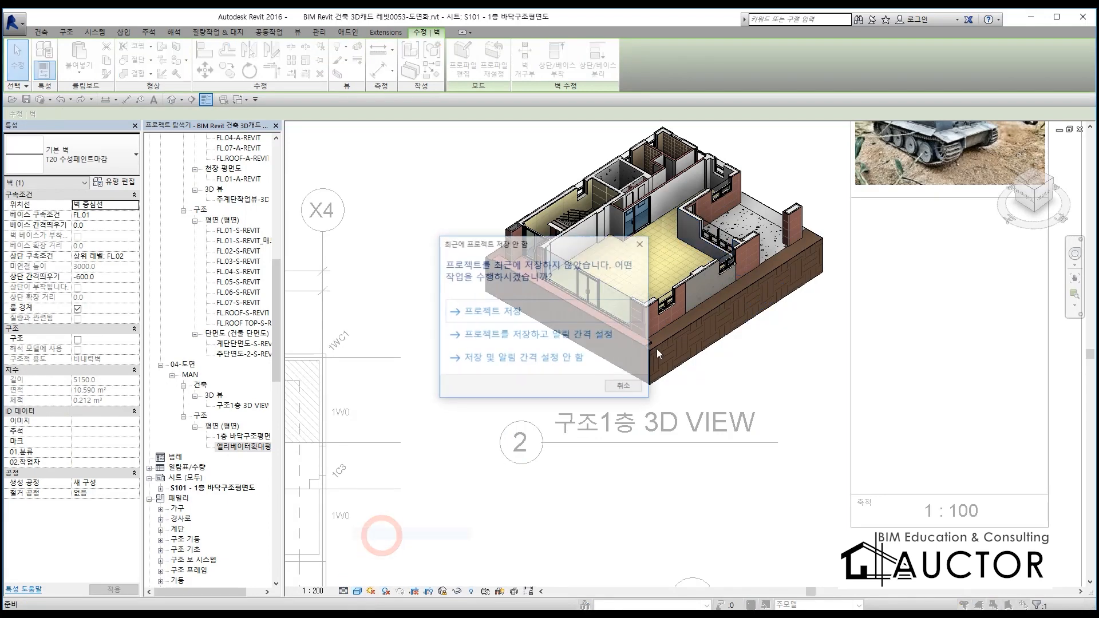
pyautogui.click(641, 244)
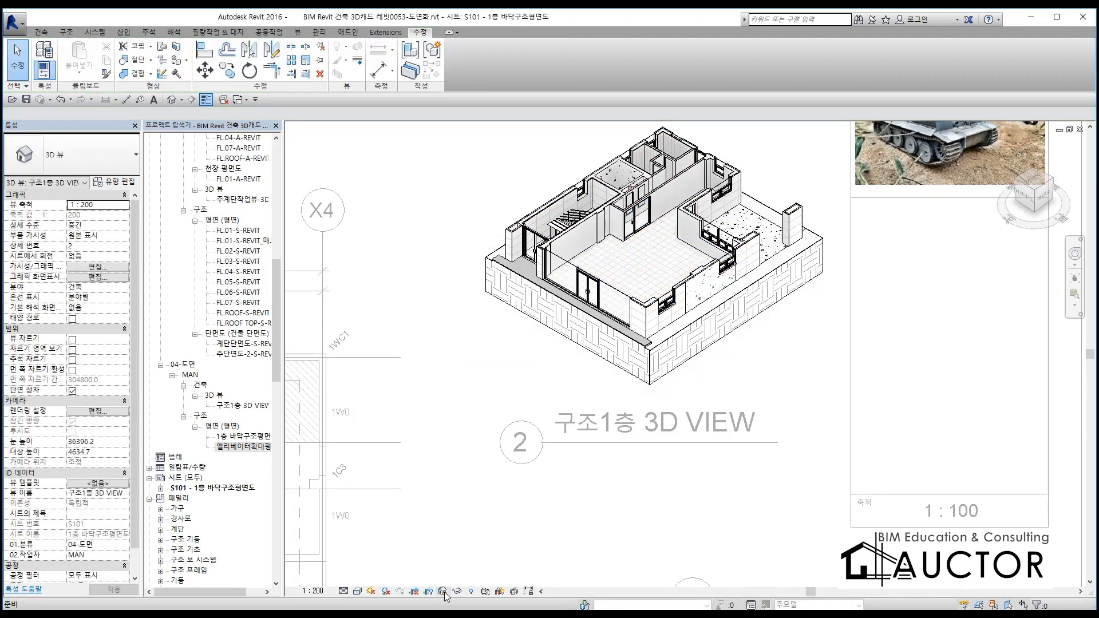
# Turn on shadows in the activated 3D view and deactivate it to return to the sheet
pyautogui.click(411, 592)
pyautogui.rightClick(675, 391)
pyautogui.click(723, 439)
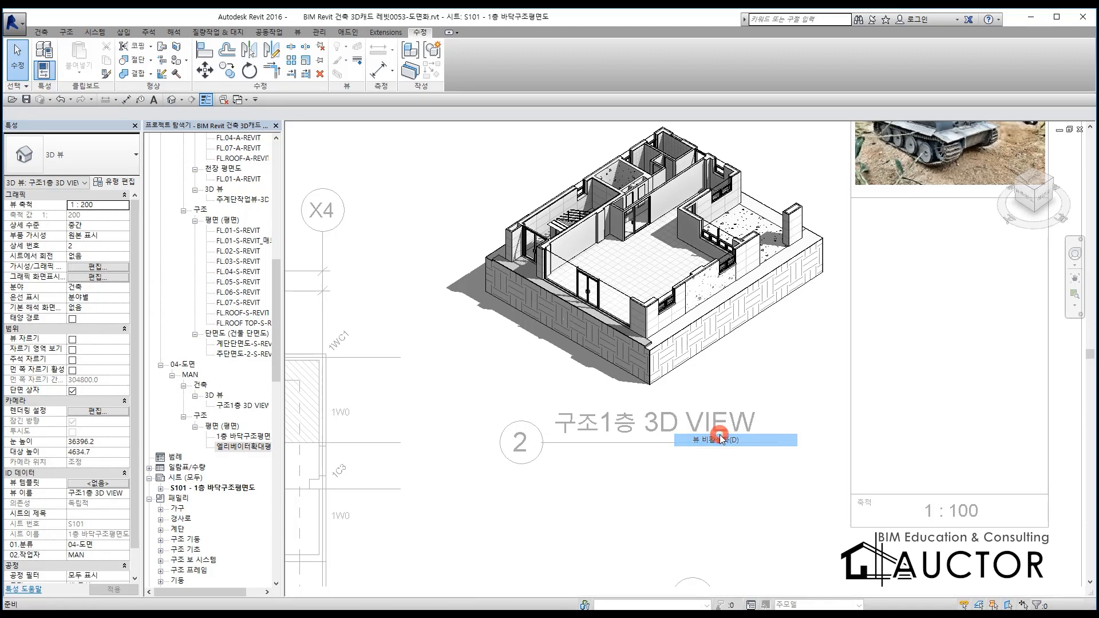
# Remove the 엘리베이터확대평면도 viewport from sheet S101
pyautogui.scroll(-6, 766, 385)
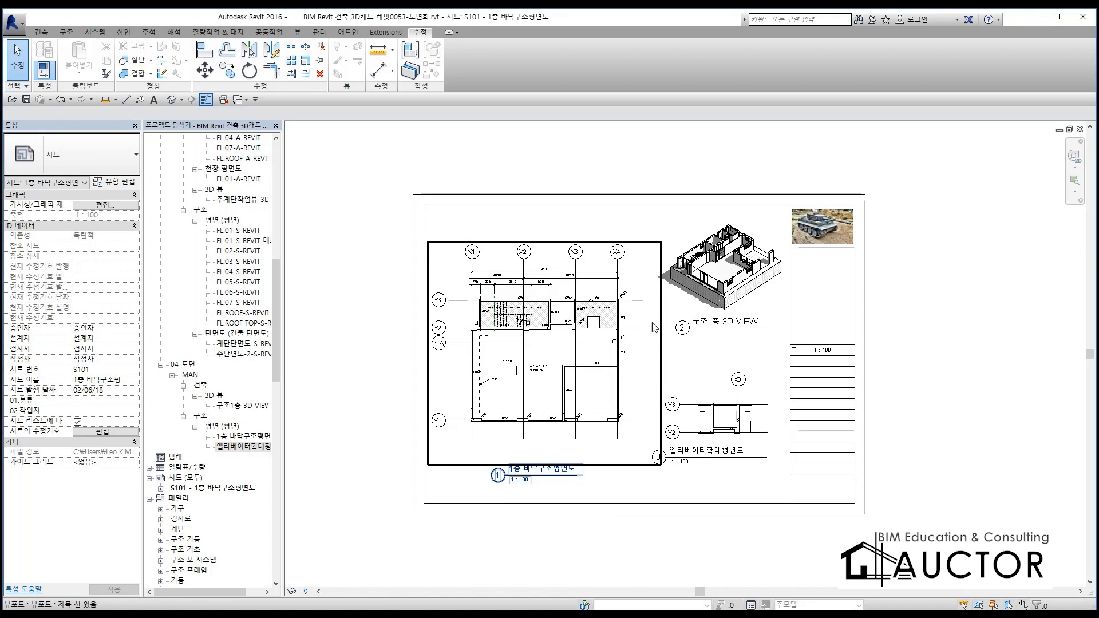
pyautogui.scroll(4, 761, 245)
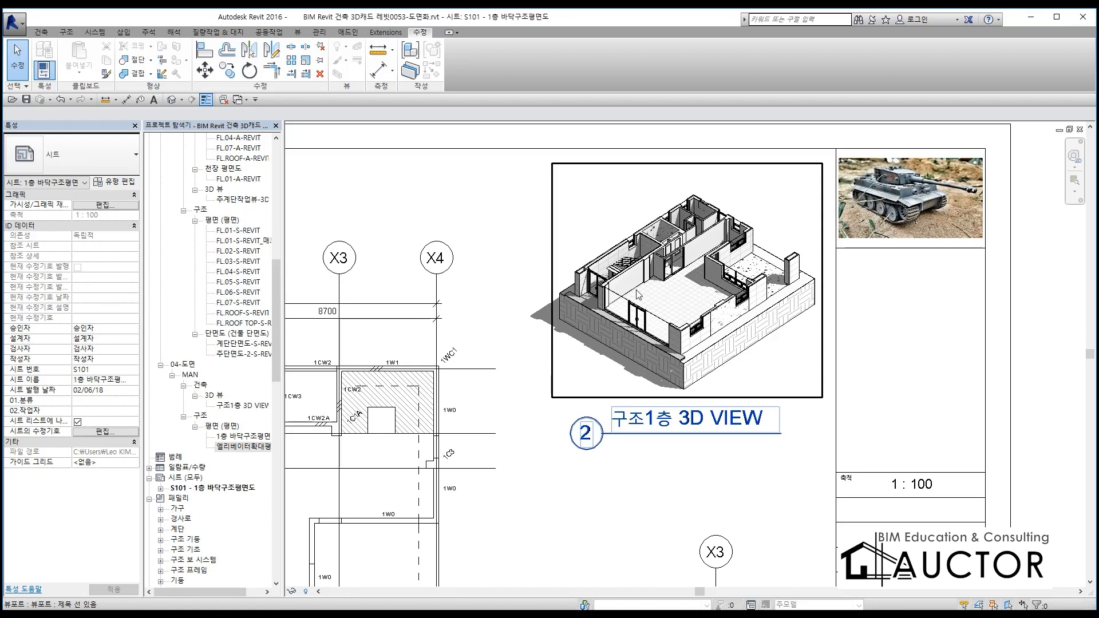
pyautogui.scroll(-6, 605, 319)
pyautogui.scroll(3, 661, 276)
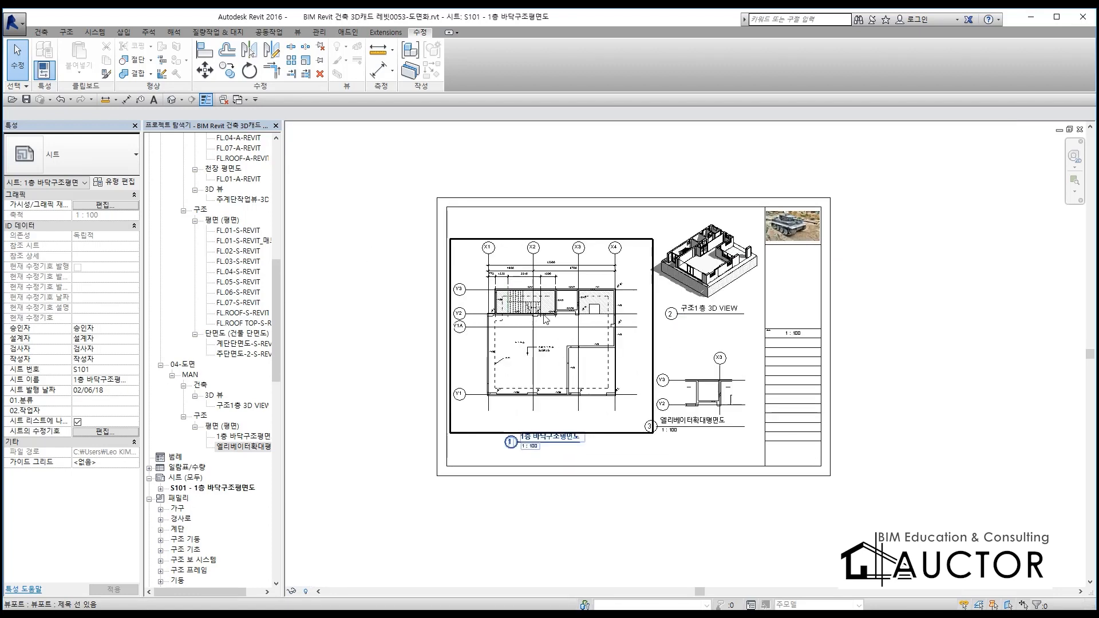
pyautogui.moveTo(738, 313); pyautogui.dragTo(719, 253, button='middle')
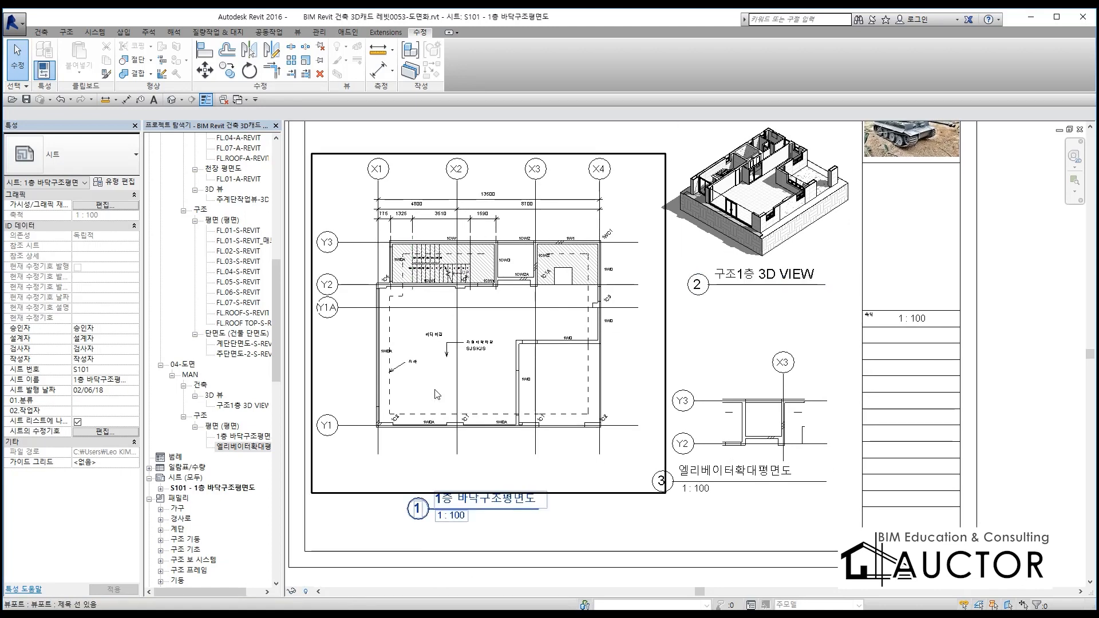
pyautogui.scroll(-1, 437, 394)
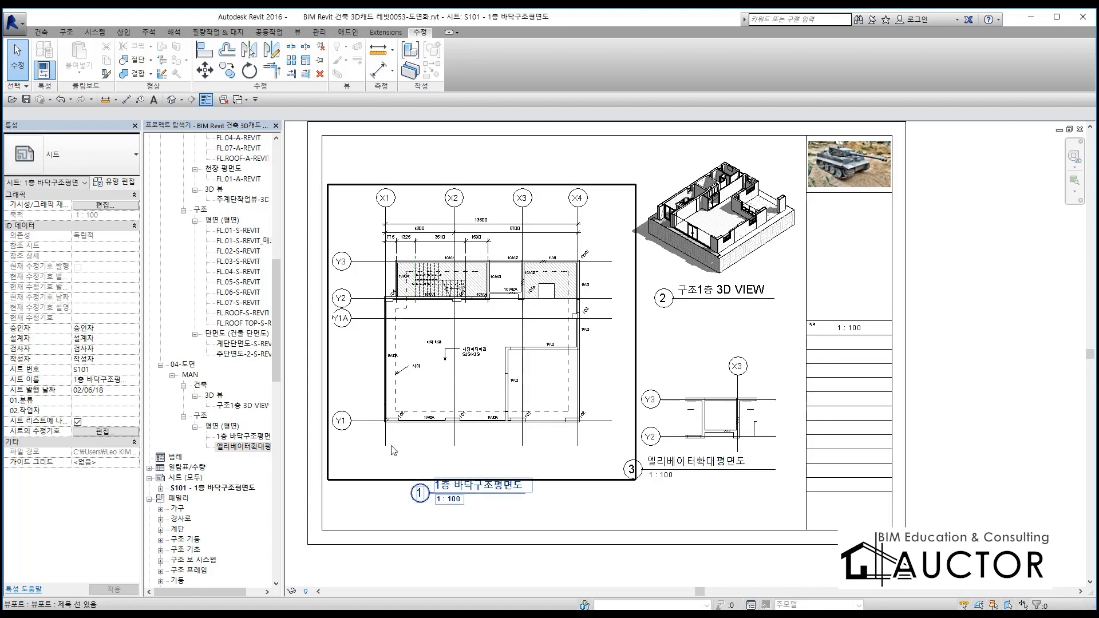
pyautogui.click(728, 387)
pyautogui.press('Delete')
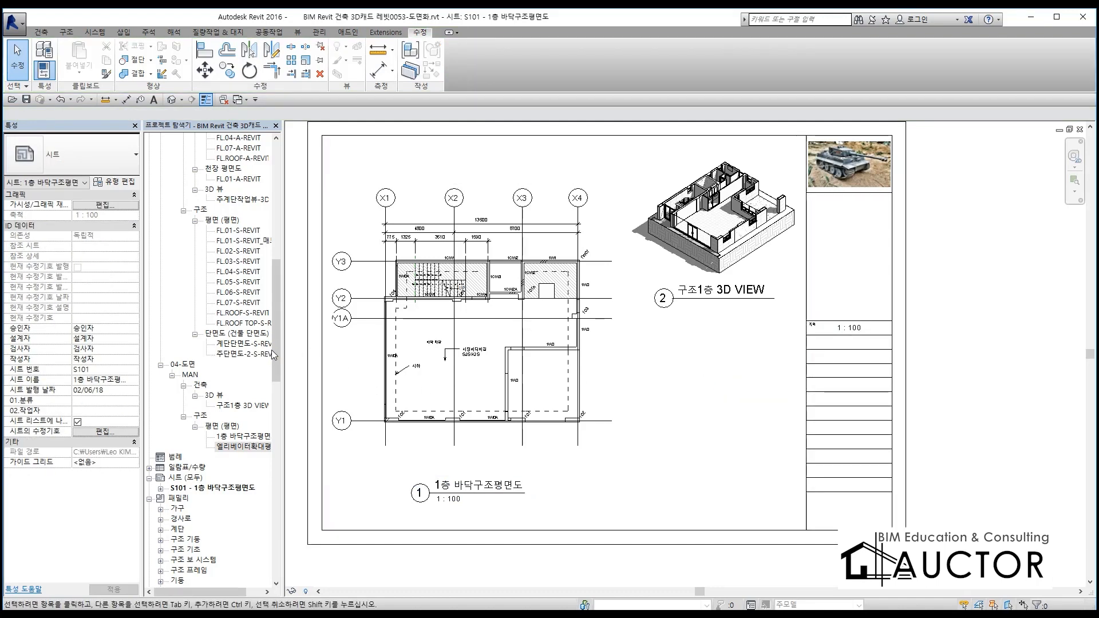
# Collapse the 패밀리 group in the project browser and start a new schedule (새 일람표/수량) under 일람표/수량
pyautogui.moveTo(278, 349); pyautogui.dragTo(276, 406)
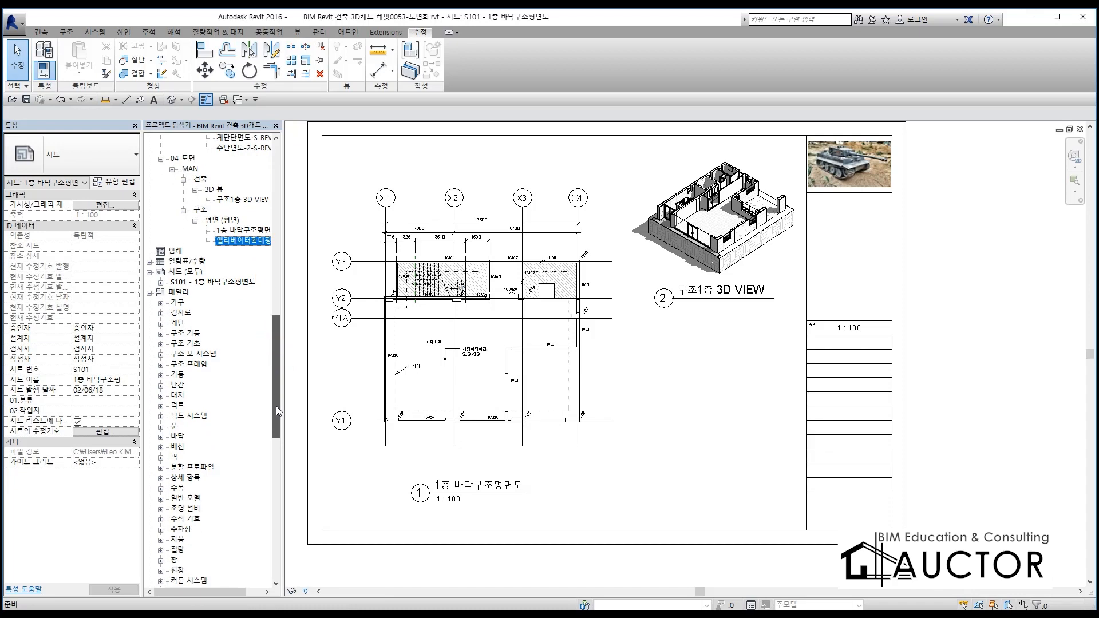
pyautogui.click(148, 293)
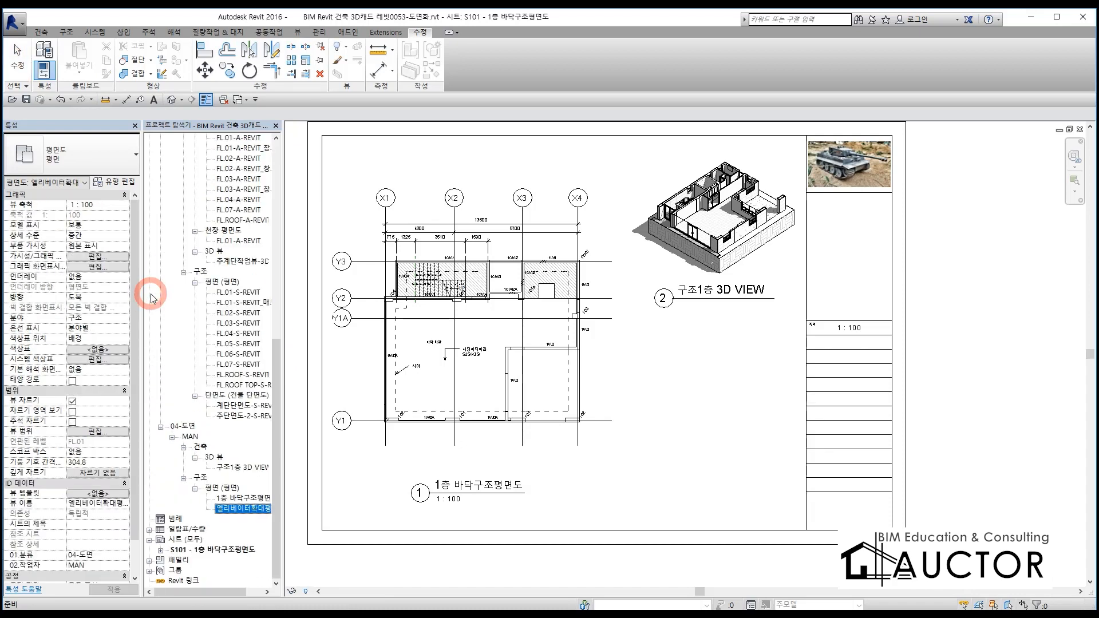
pyautogui.click(173, 529)
pyautogui.doubleClick(190, 532)
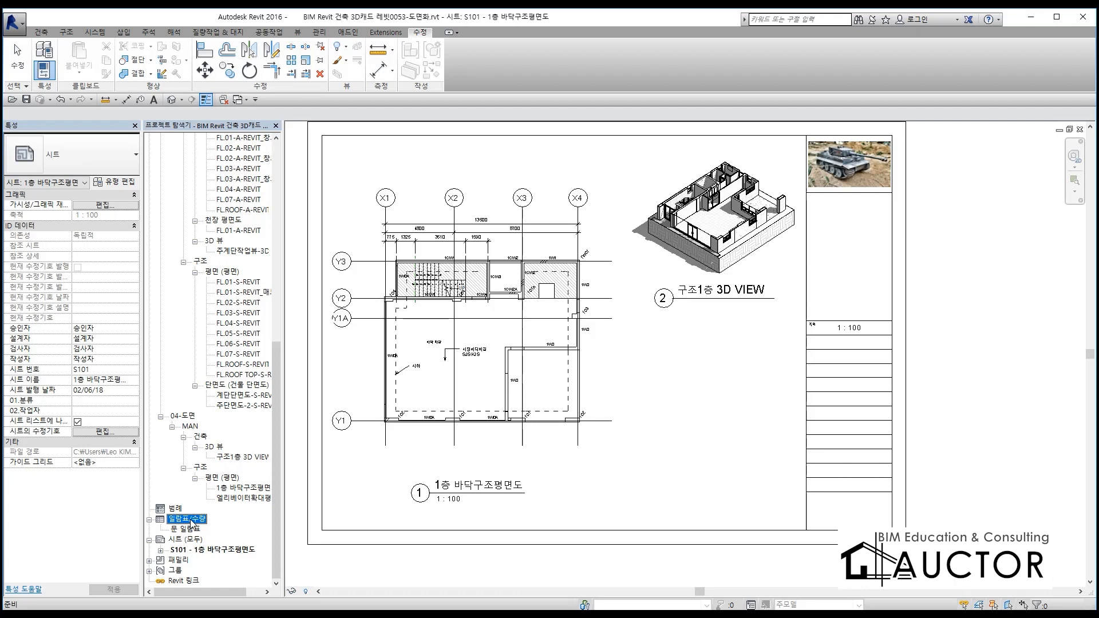
pyautogui.rightClick(192, 523)
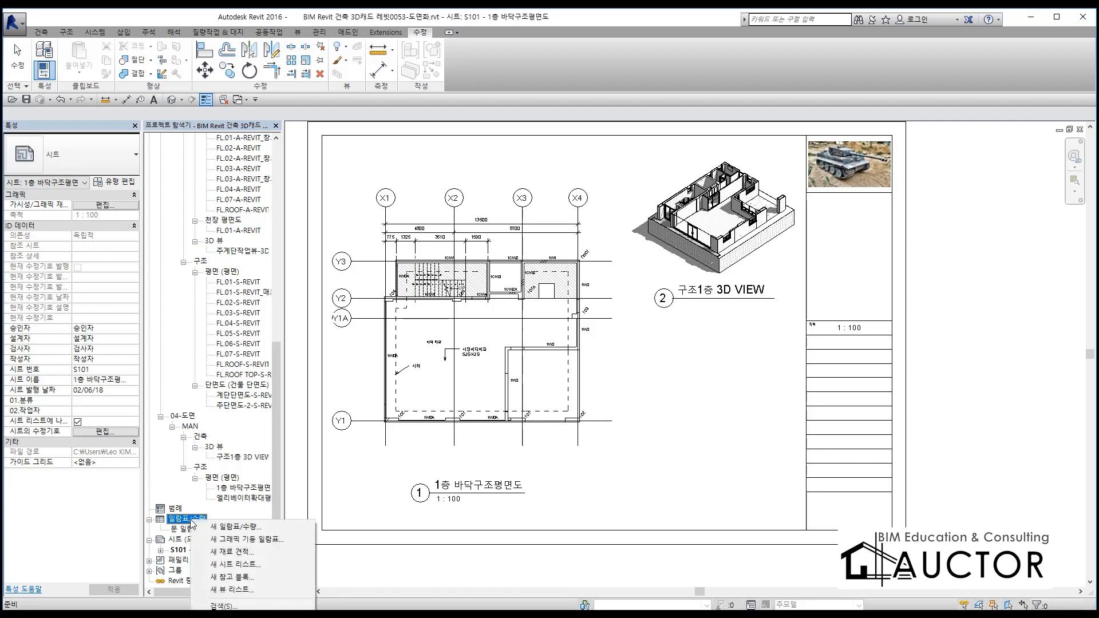
pyautogui.click(239, 527)
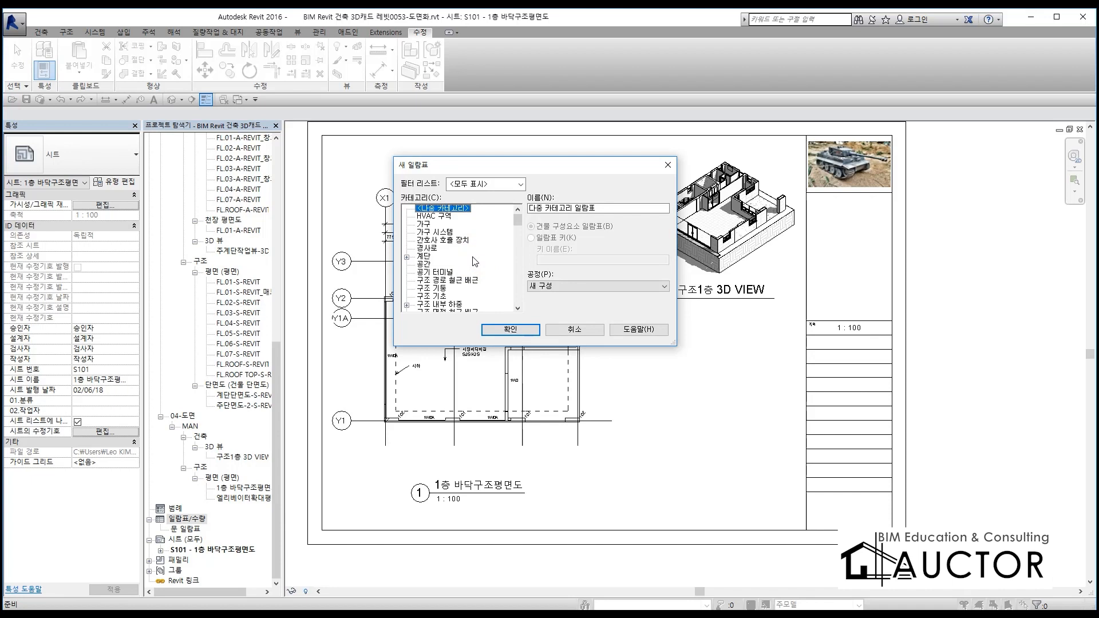
pyautogui.hotkey('ctrl', 'F1')
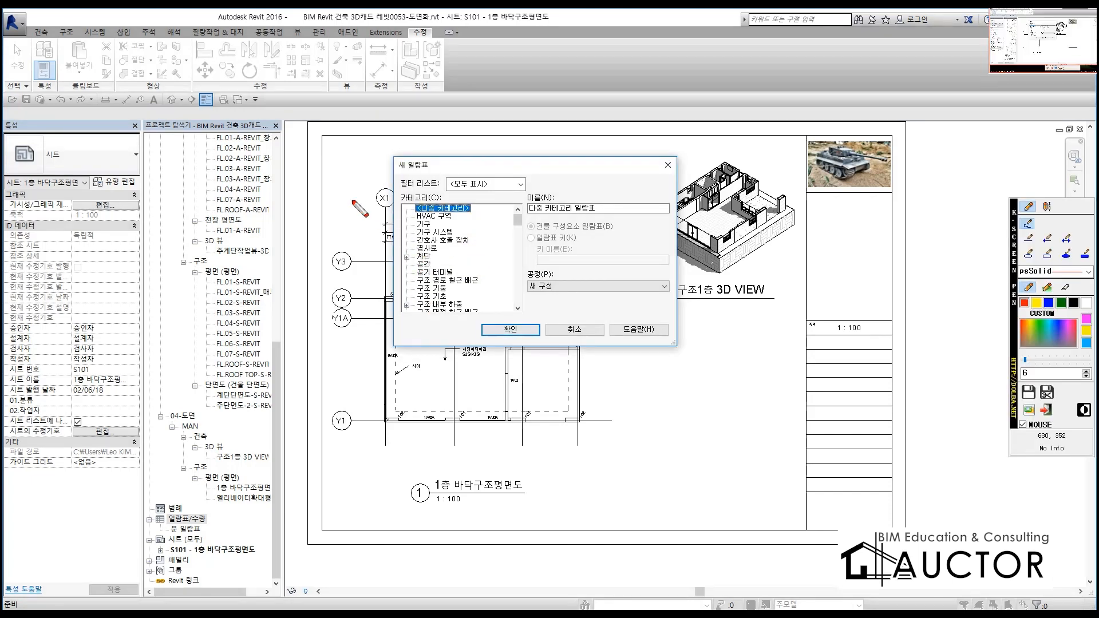
pyautogui.moveTo(314, 152); pyautogui.dragTo(345, 204)
pyautogui.moveTo(326, 204)
pyautogui.mouseDown()
pyautogui.moveTo(362, 198)
pyautogui.moveTo(334, 234)
pyautogui.mouseUp()
pyautogui.moveTo(383, 184); pyautogui.dragTo(383, 279)
pyautogui.moveTo(387, 238); pyautogui.dragTo(433, 233)
pyautogui.moveTo(317, 276); pyautogui.dragTo(397, 287)
pyautogui.moveTo(399, 218); pyautogui.dragTo(400, 258)
pyautogui.moveTo(478, 197)
pyautogui.mouseDown()
pyautogui.moveTo(475, 269)
pyautogui.moveTo(509, 278)
pyautogui.mouseUp()
pyautogui.moveTo(550, 206); pyautogui.dragTo(515, 263)
pyautogui.moveTo(593, 303); pyautogui.dragTo(592, 229)
pyautogui.moveTo(696, 172)
pyautogui.mouseDown()
pyautogui.moveTo(726, 245)
pyautogui.moveTo(710, 269)
pyautogui.mouseUp()
pyautogui.moveTo(745, 198)
pyautogui.mouseDown()
pyautogui.moveTo(747, 255)
pyautogui.moveTo(765, 232)
pyautogui.mouseUp()
pyautogui.moveTo(762, 274); pyautogui.dragTo(695, 302)
pyautogui.moveTo(782, 250); pyautogui.dragTo(803, 282)
pyautogui.moveTo(828, 232)
pyautogui.mouseDown()
pyautogui.moveTo(831, 285)
pyautogui.moveTo(858, 258)
pyautogui.mouseUp()
pyautogui.moveTo(864, 256)
pyautogui.mouseDown()
pyautogui.moveTo(886, 255)
pyautogui.moveTo(857, 303)
pyautogui.mouseUp()
pyautogui.moveTo(870, 281); pyautogui.dragTo(890, 298)
pyautogui.moveTo(899, 246)
pyautogui.mouseDown()
pyautogui.moveTo(903, 312)
pyautogui.moveTo(418, 357)
pyautogui.moveTo(238, 346)
pyautogui.moveTo(787, 340)
pyautogui.moveTo(928, 327)
pyautogui.mouseUp()
pyautogui.press('Escape')
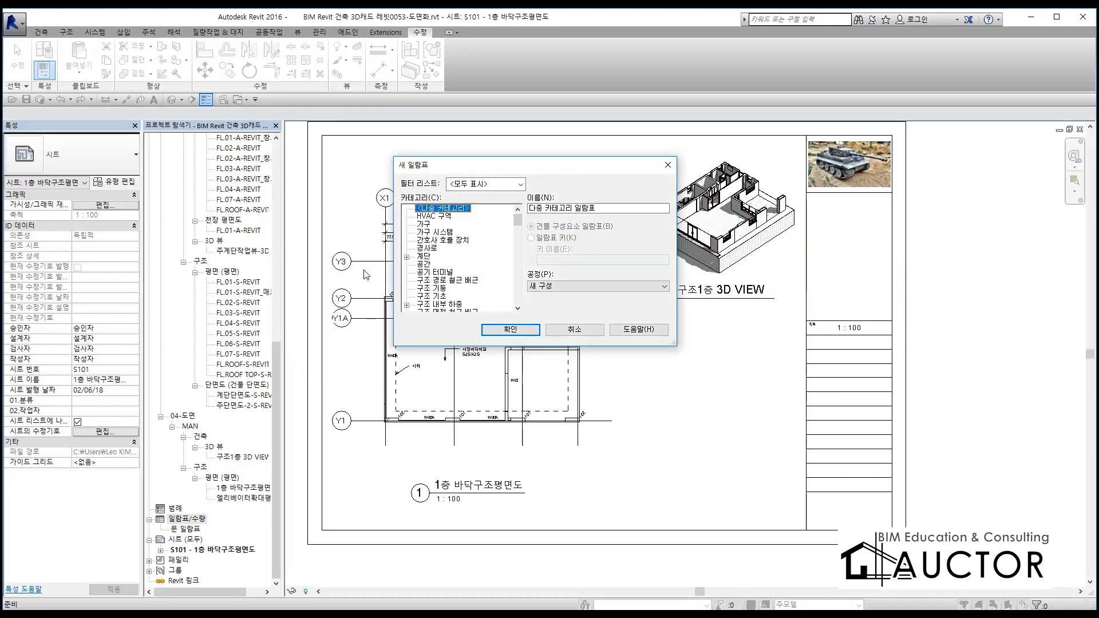
# Create the 구조 기둥 일람표 for the 구조 기둥 category as a building component schedule in the 새 구성 phase
pyautogui.click(447, 280)
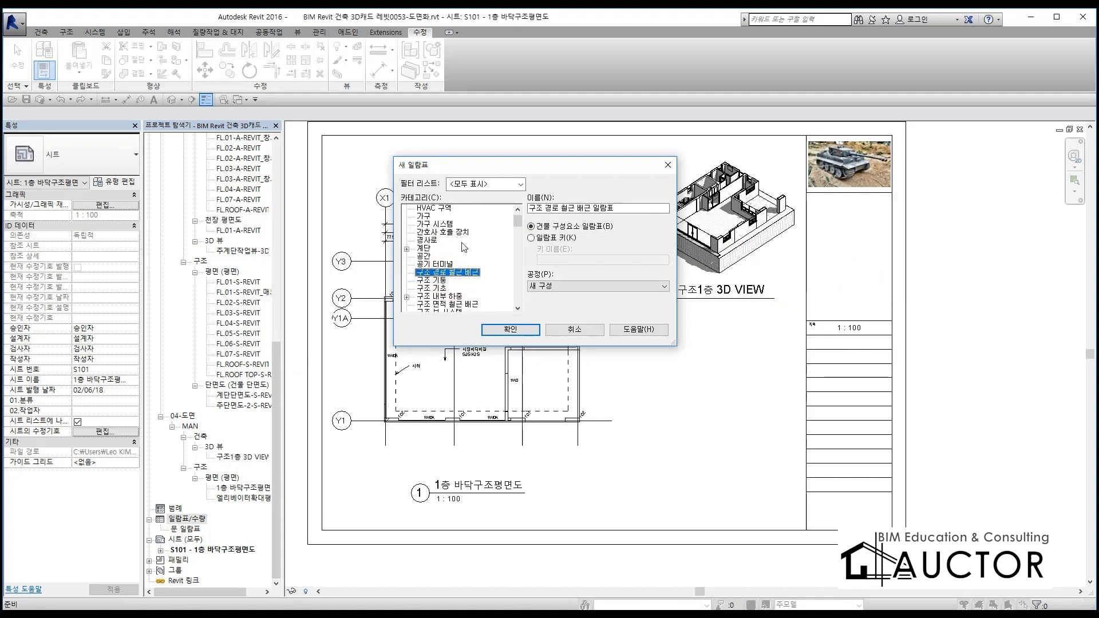
pyautogui.click(437, 280)
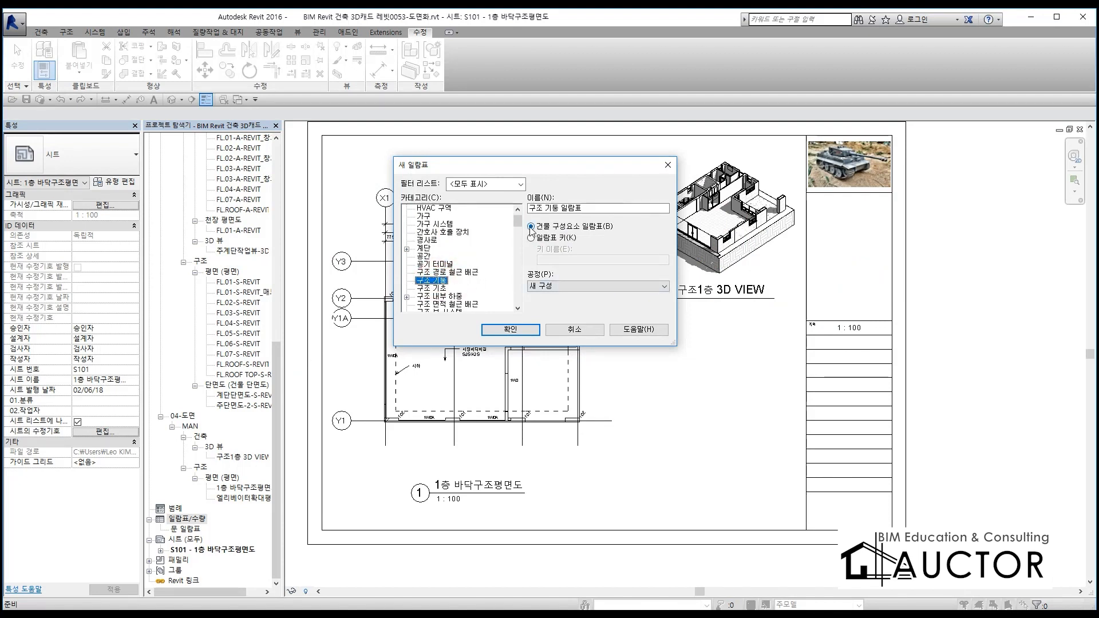
pyautogui.hotkey('ctrl', '2')
pyautogui.moveTo(603, 218)
pyautogui.mouseDown()
pyautogui.moveTo(516, 216)
pyautogui.moveTo(601, 231)
pyautogui.mouseUp()
pyautogui.press('Escape')
pyautogui.click(518, 329)
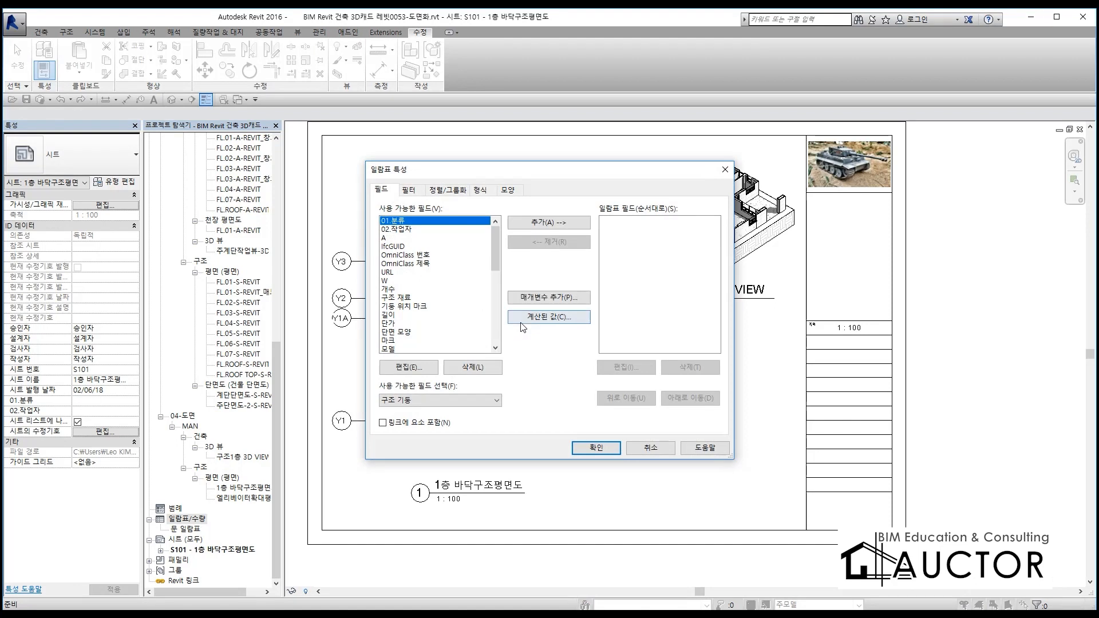
# Add 패밀리 및 유형 as the first field of the structural column schedule
pyautogui.moveTo(521, 174); pyautogui.dragTo(485, 133)
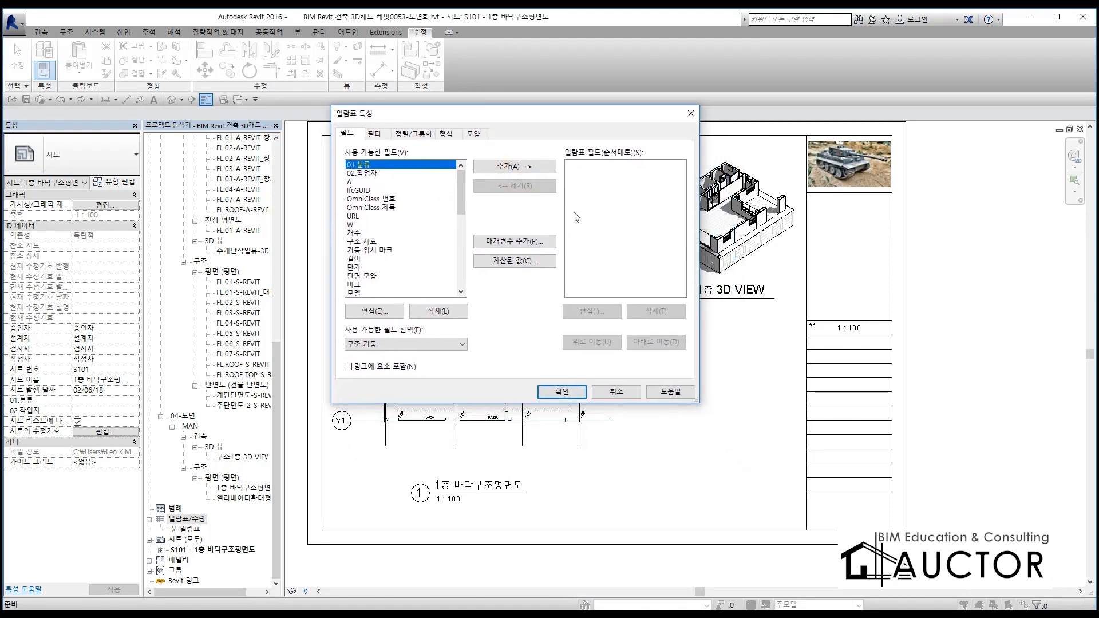
pyautogui.click(424, 250)
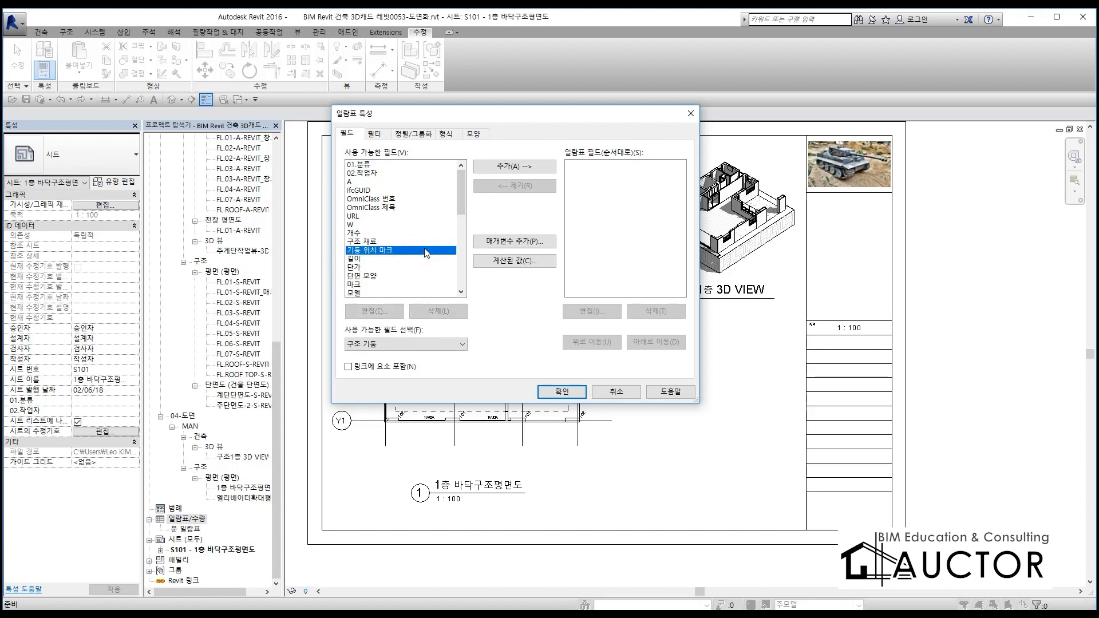
pyautogui.scroll(-1, 427, 252)
pyautogui.scroll(-4, 427, 253)
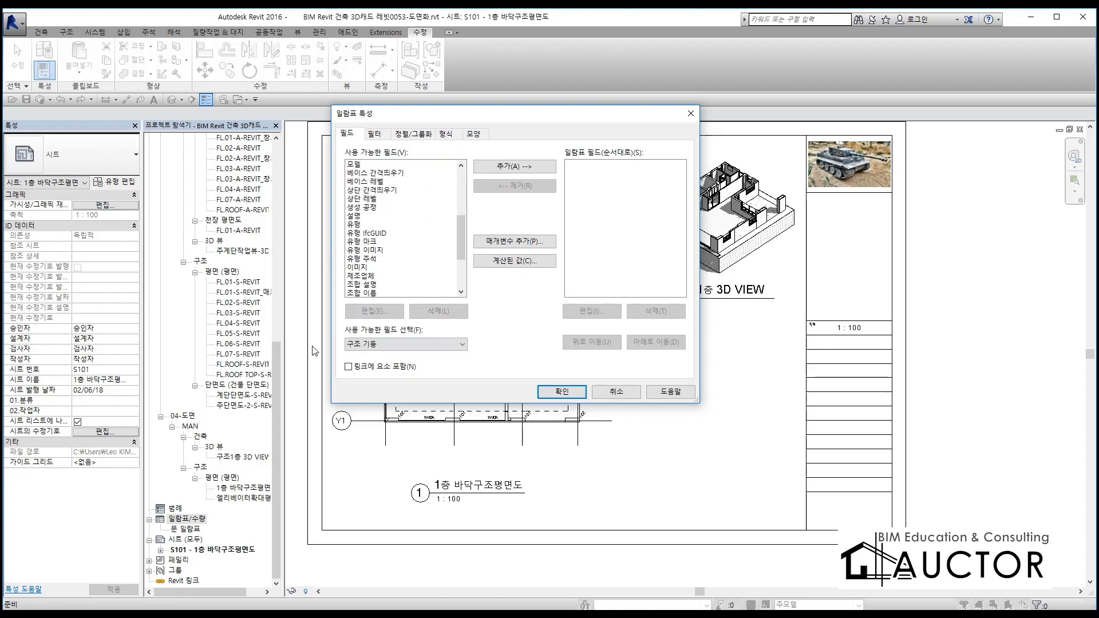
pyautogui.scroll(-3, 382, 274)
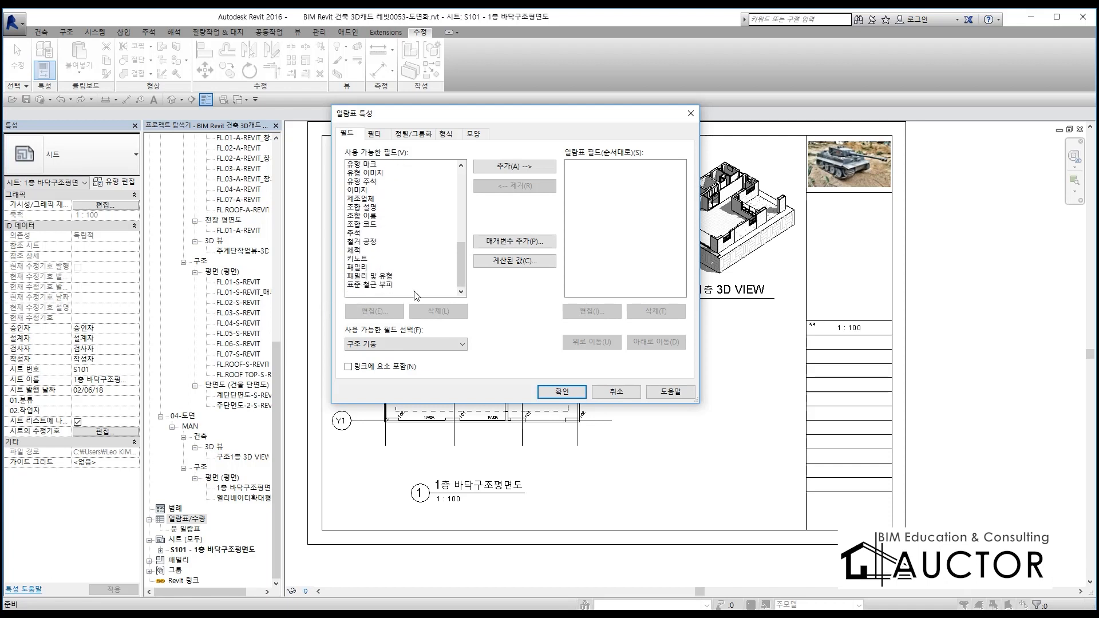
pyautogui.click(368, 277)
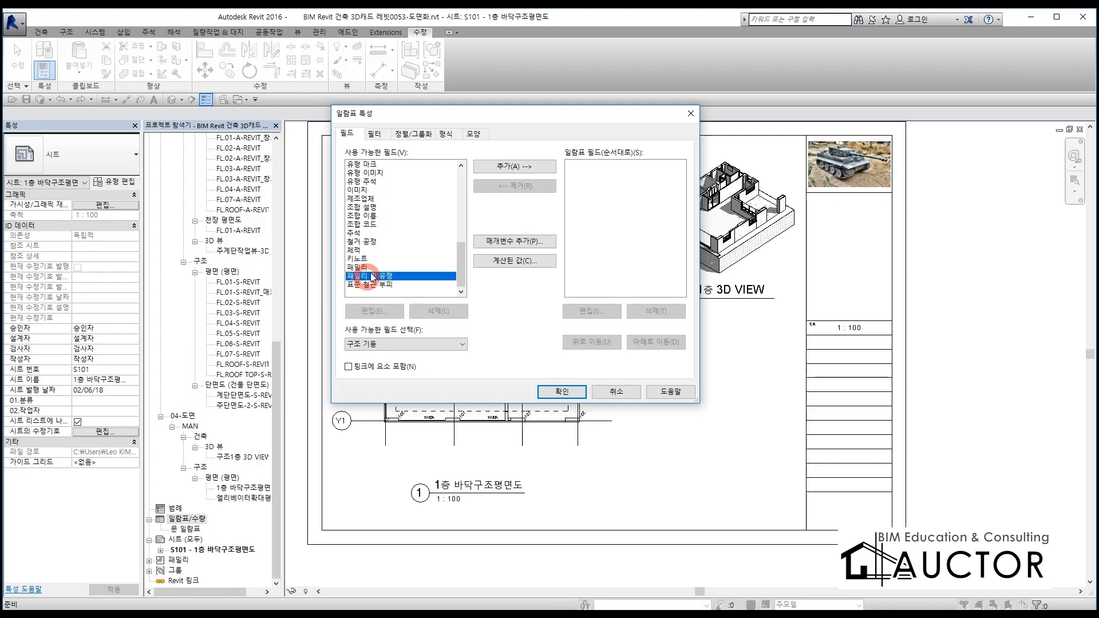
pyautogui.click(503, 168)
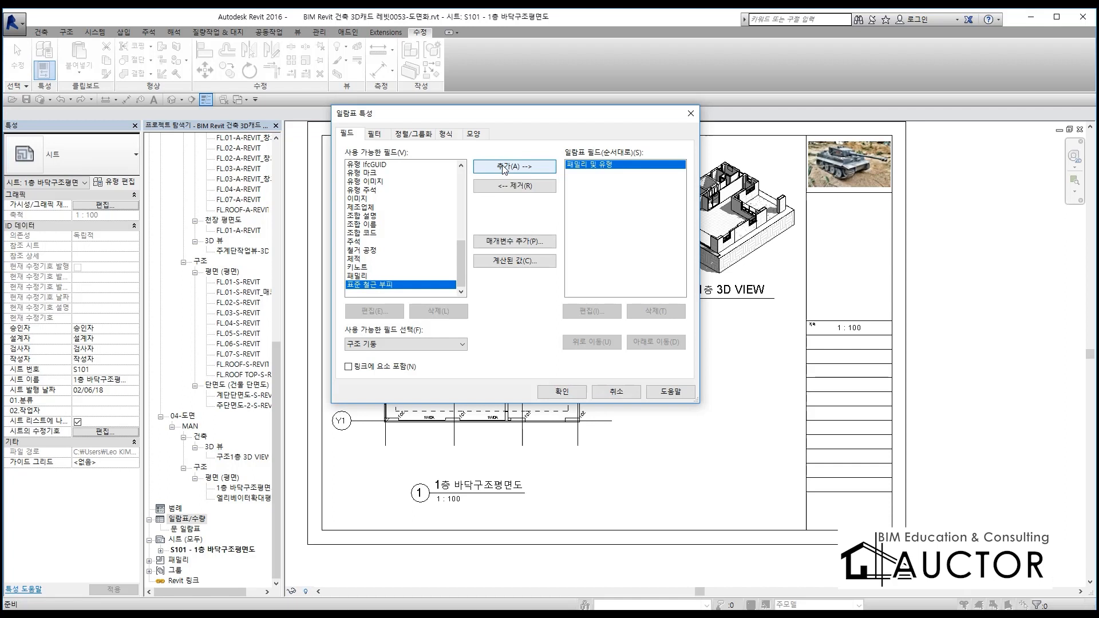
# Add the 구조 재료 and 개수 fields to the column schedule after 패밀리 및 유형
pyautogui.scroll(9, 380, 261)
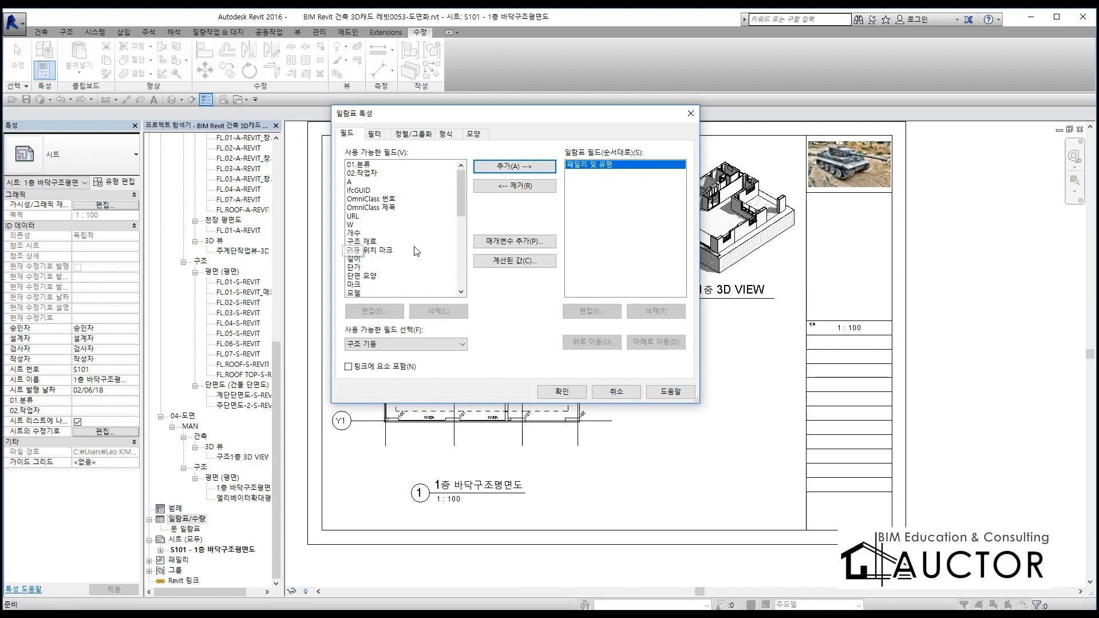
pyautogui.click(371, 242)
pyautogui.click(498, 167)
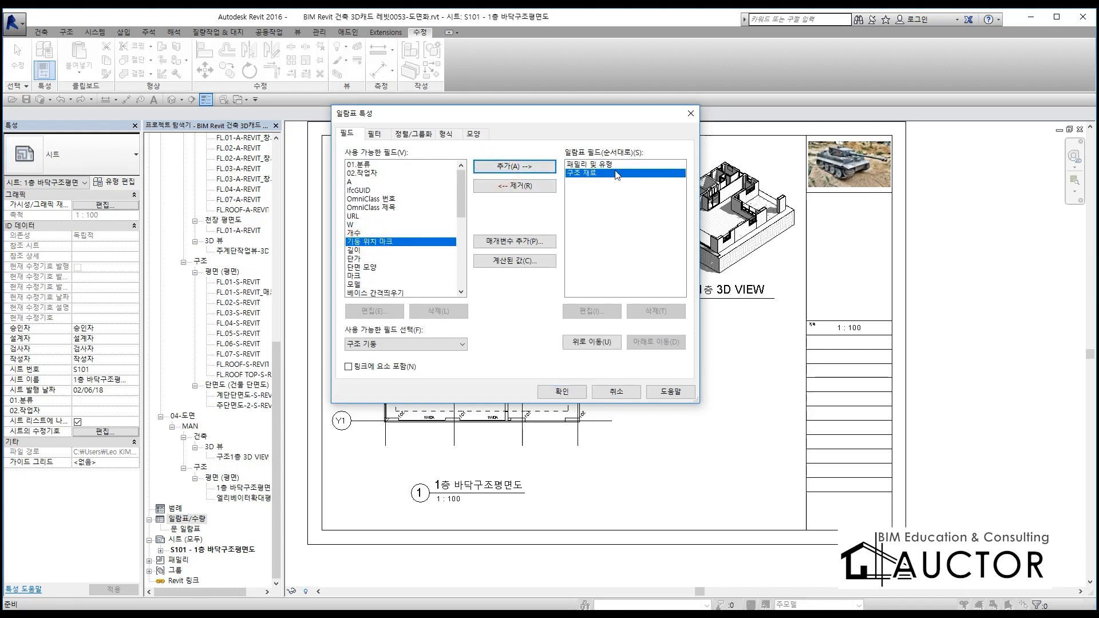
pyautogui.scroll(-1, 400, 257)
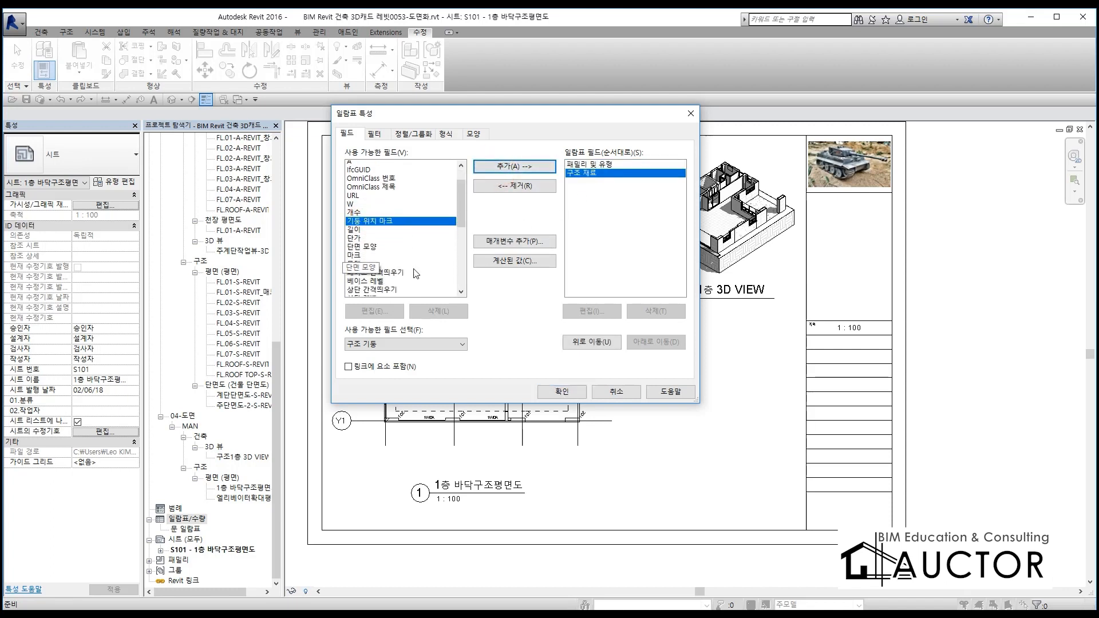
pyautogui.click(361, 207)
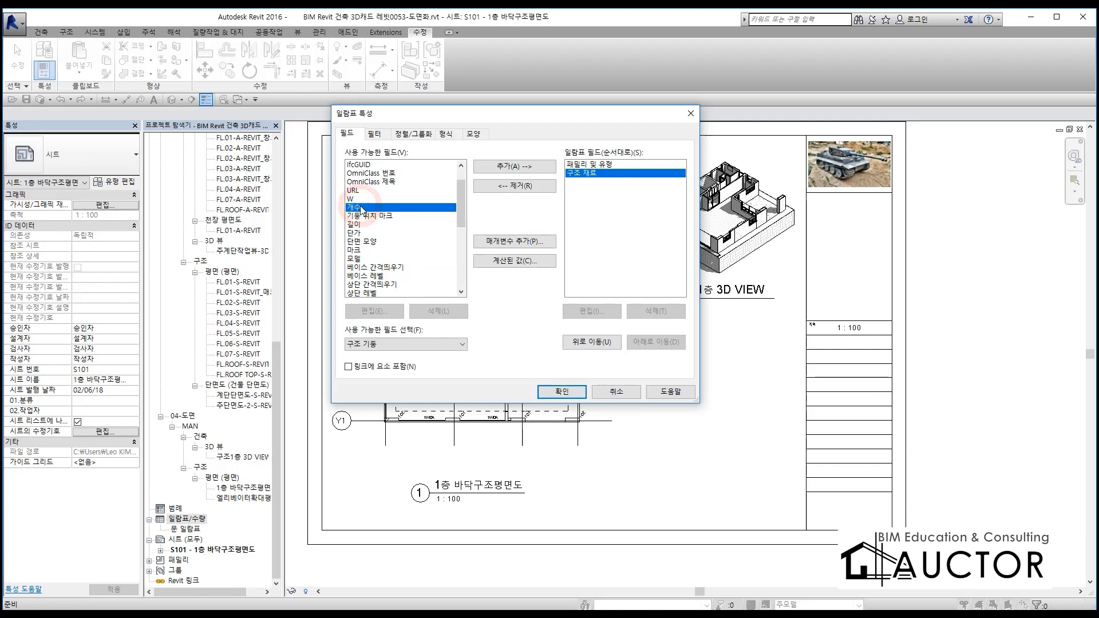
pyautogui.click(511, 167)
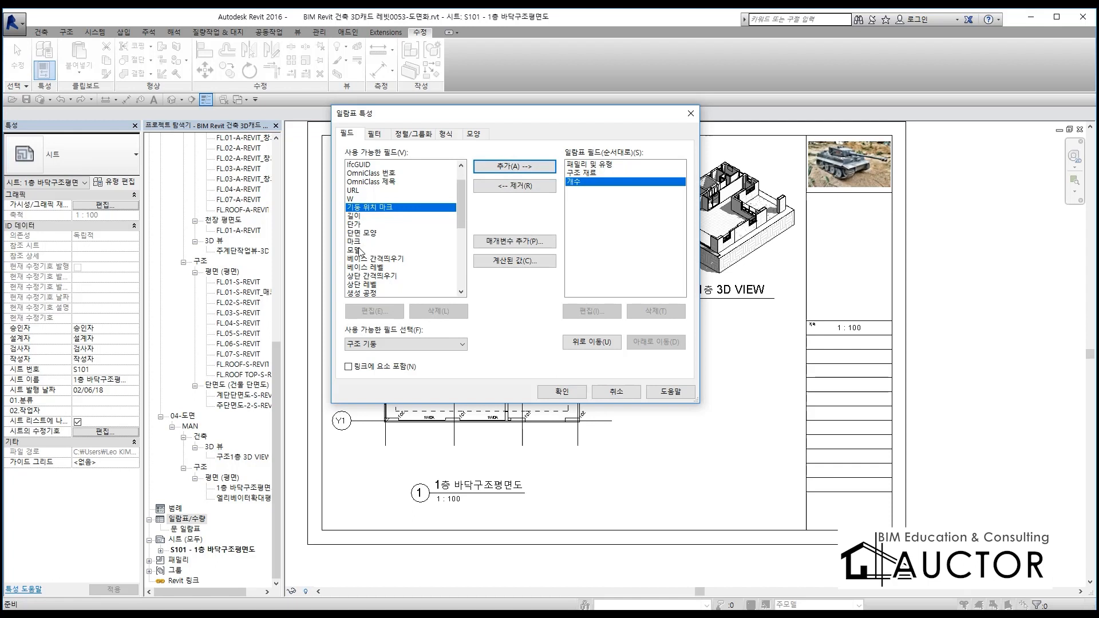
# Add the 체적 field to the column schedule and select 개수 among the scheduled fields
pyautogui.scroll(-2, 415, 248)
pyautogui.scroll(-4, 415, 248)
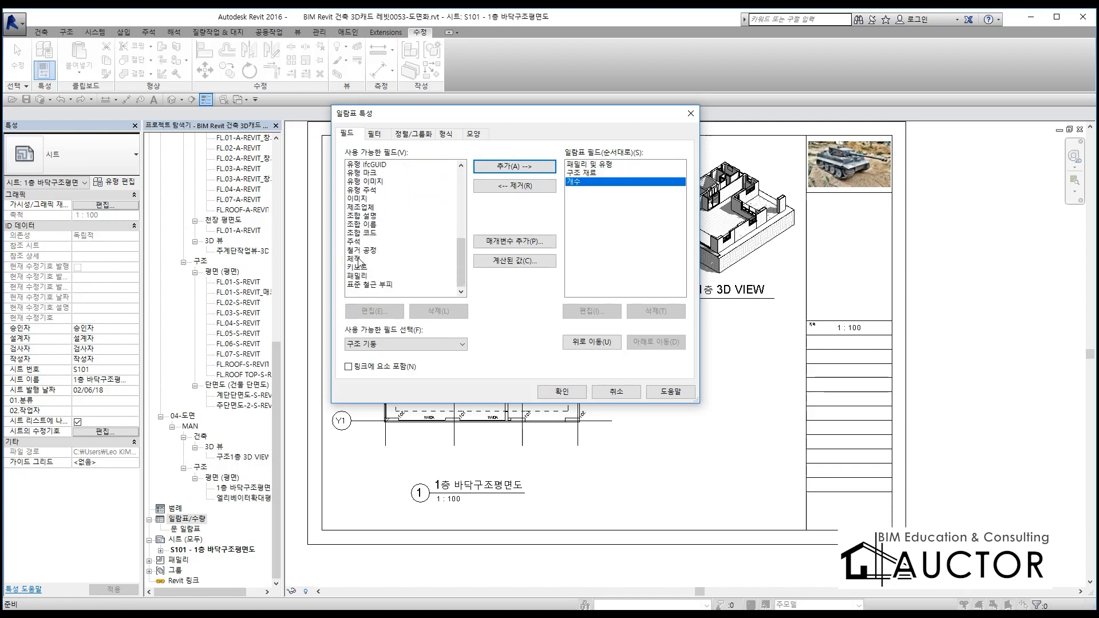
pyautogui.click(370, 260)
pyautogui.click(481, 167)
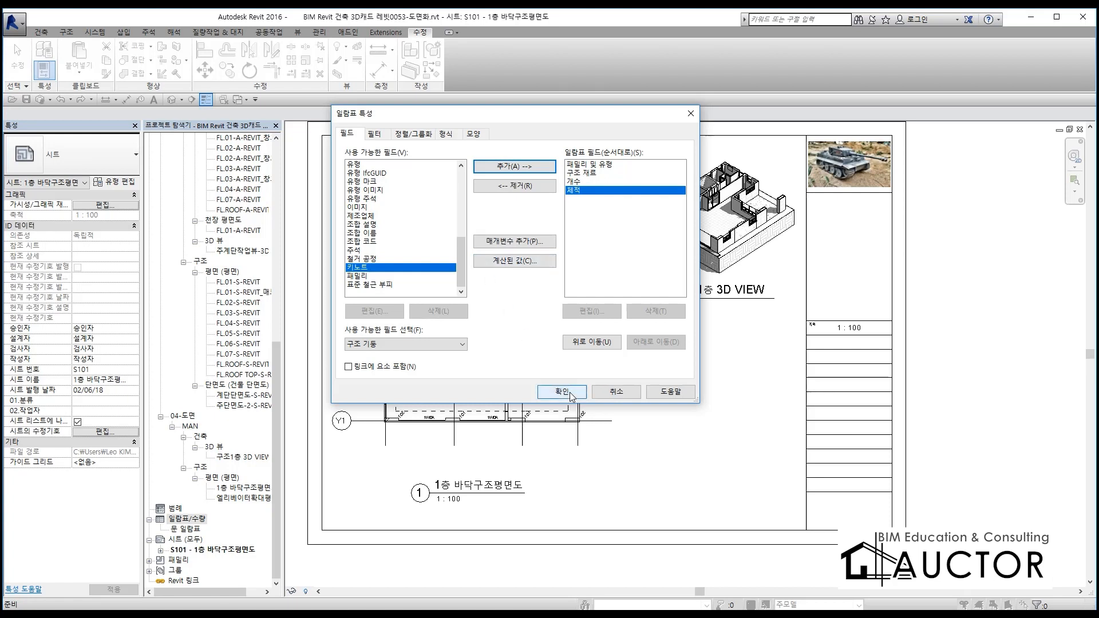
pyautogui.click(590, 181)
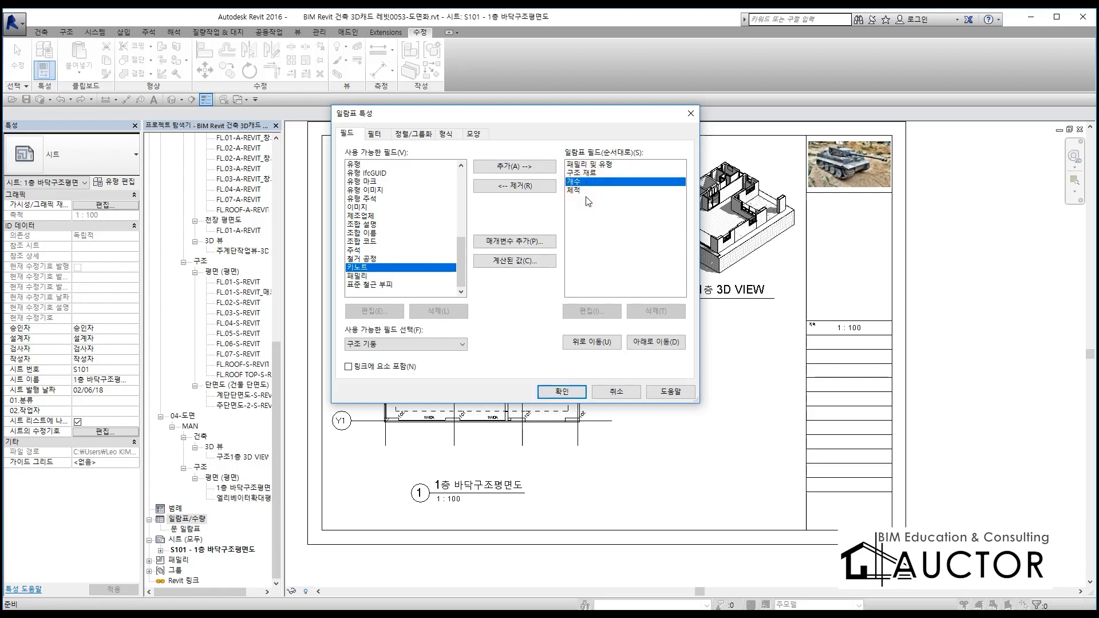
# Place 개수 after 체적 in the schedule's field order, generate the schedule, and widen its 패밀리 및 유형 column to fit the full names
pyautogui.click(653, 343)
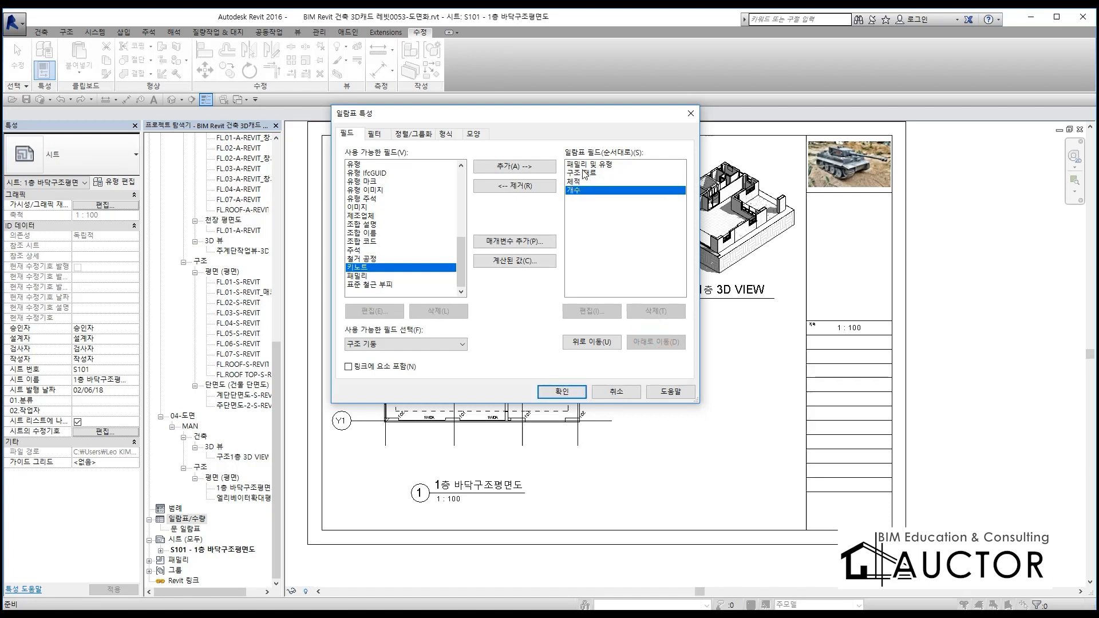
pyautogui.click(557, 393)
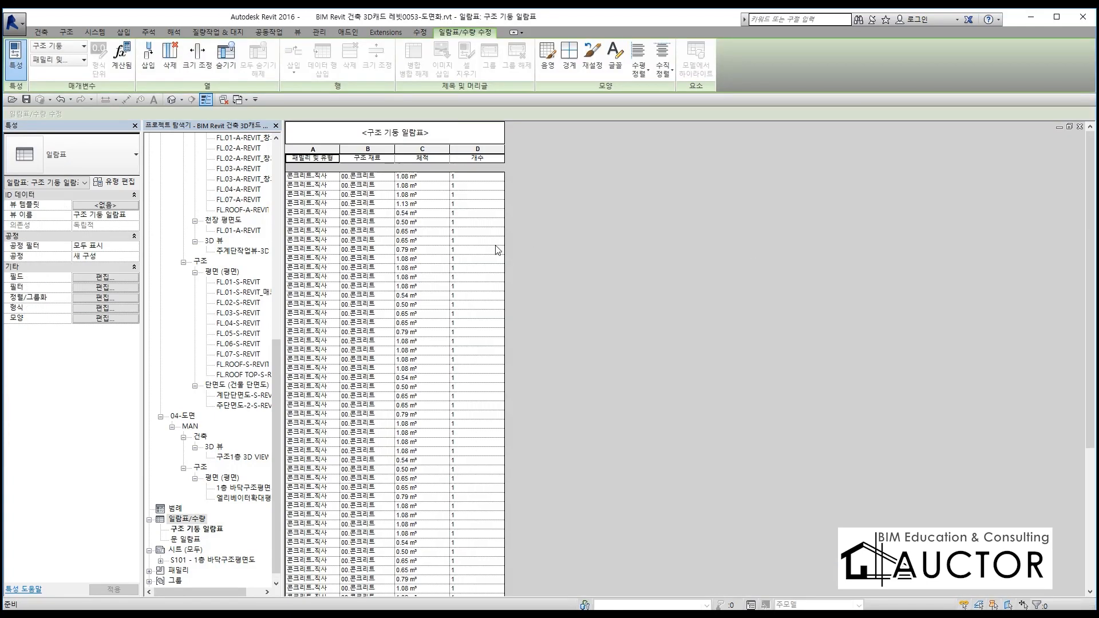
pyautogui.moveTo(339, 150); pyautogui.dragTo(396, 151)
pyautogui.scroll(-5, 355, 349)
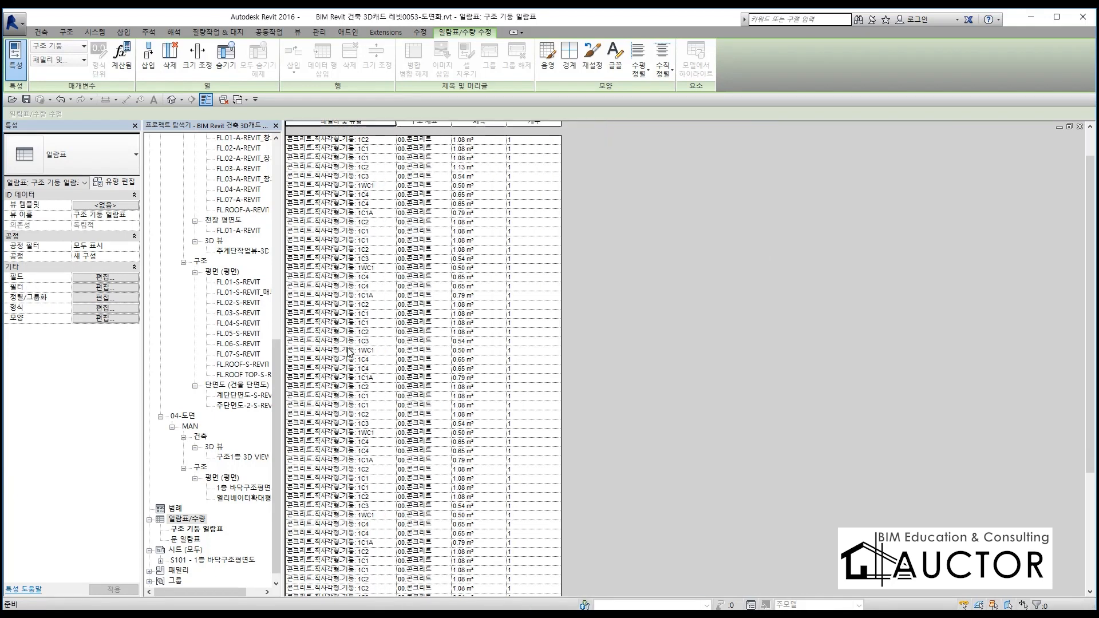
pyautogui.scroll(5, 375, 398)
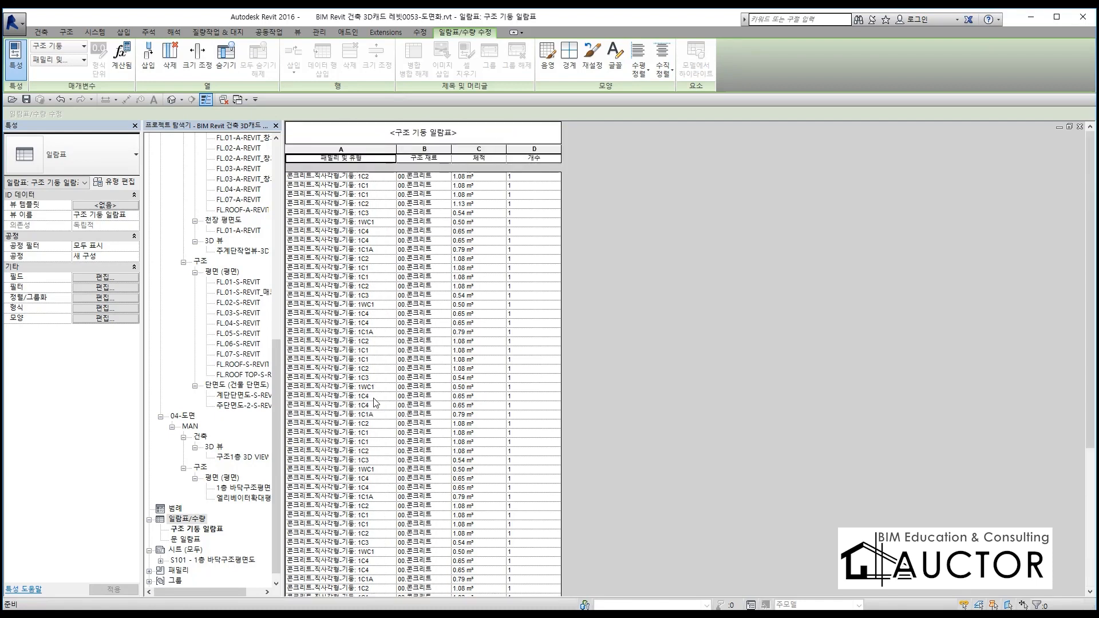
pyautogui.scroll(-5, 375, 404)
pyautogui.scroll(5, 375, 403)
# Align all four columns of the column schedule to 중심 horizontally and 가운데 vertically
pyautogui.moveTo(342, 150); pyautogui.dragTo(523, 148)
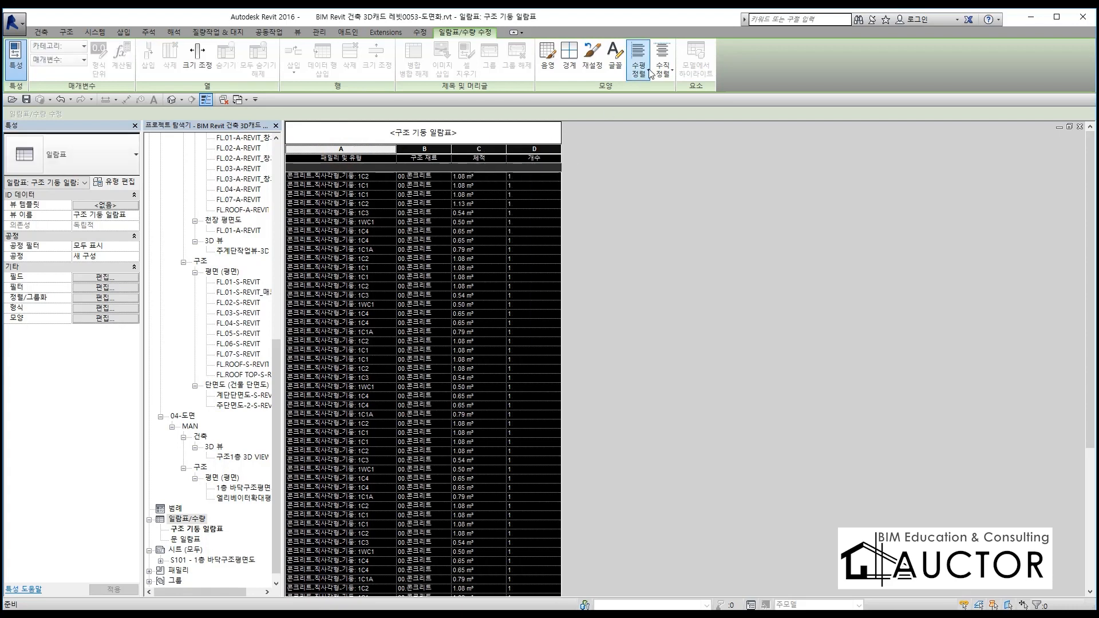
pyautogui.moveTo(671, 98)
pyautogui.mouseDown()
pyautogui.moveTo(623, 94)
pyautogui.moveTo(684, 24)
pyautogui.moveTo(698, 119)
pyautogui.moveTo(608, 114)
pyautogui.mouseUp()
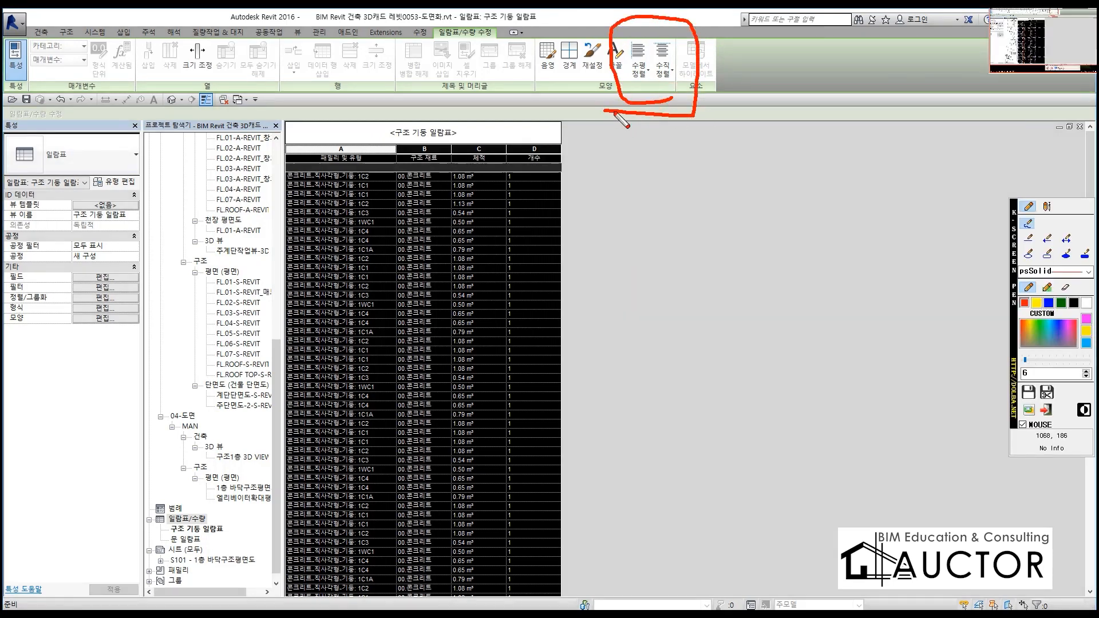
pyautogui.press('Escape')
pyautogui.click(642, 79)
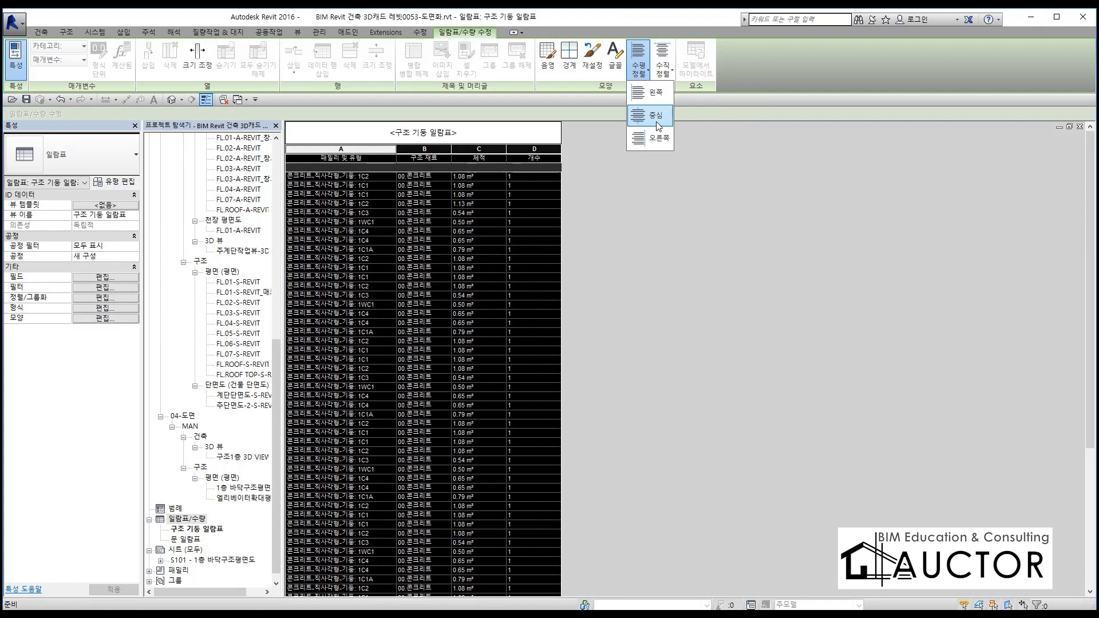
pyautogui.click(657, 118)
pyautogui.click(661, 70)
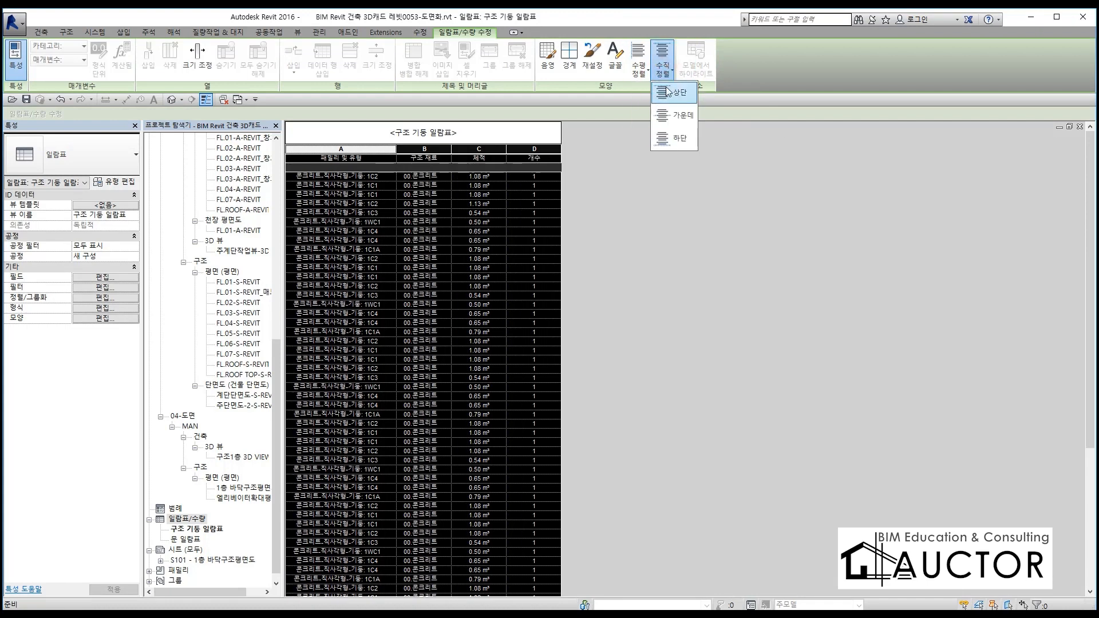
pyautogui.click(681, 116)
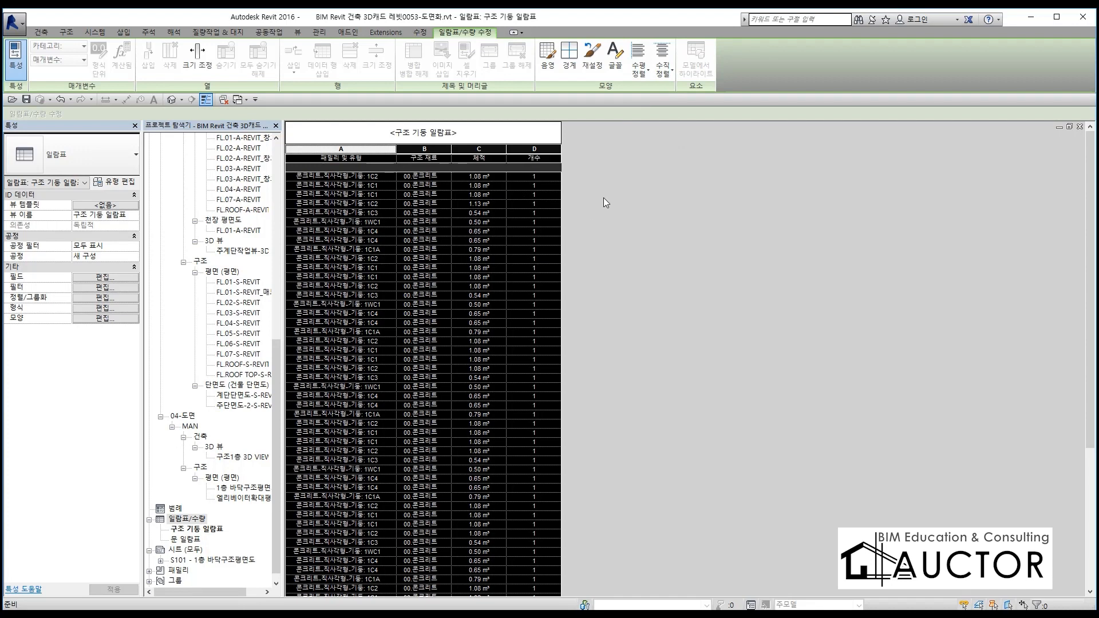
pyautogui.click(544, 211)
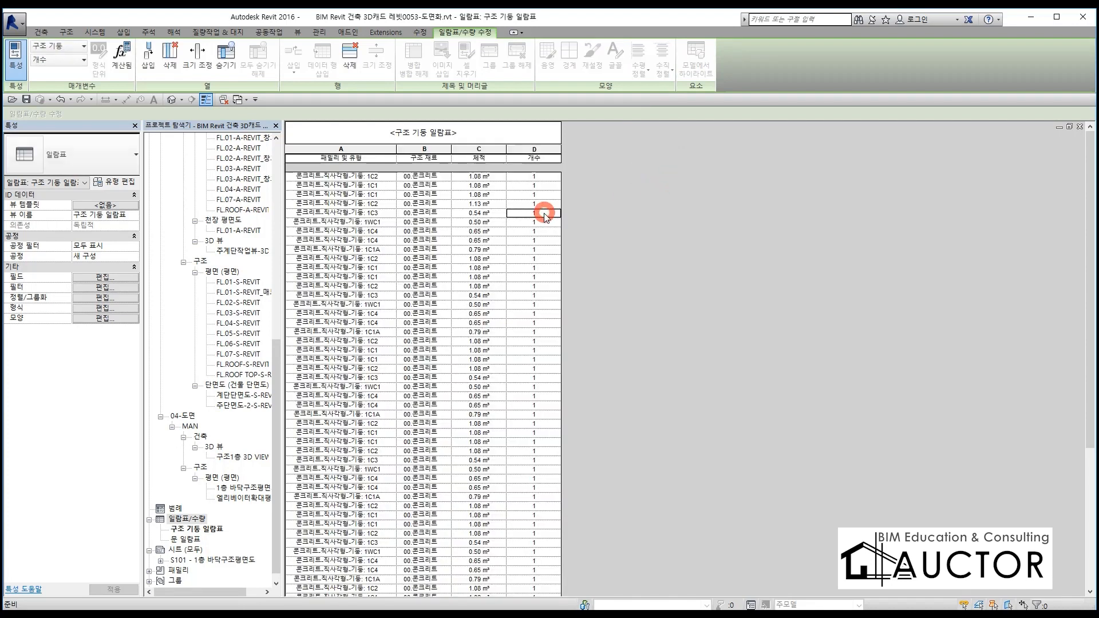
# Rename the 패밀리 및 유형 column heading as 이름
pyautogui.click(339, 159)
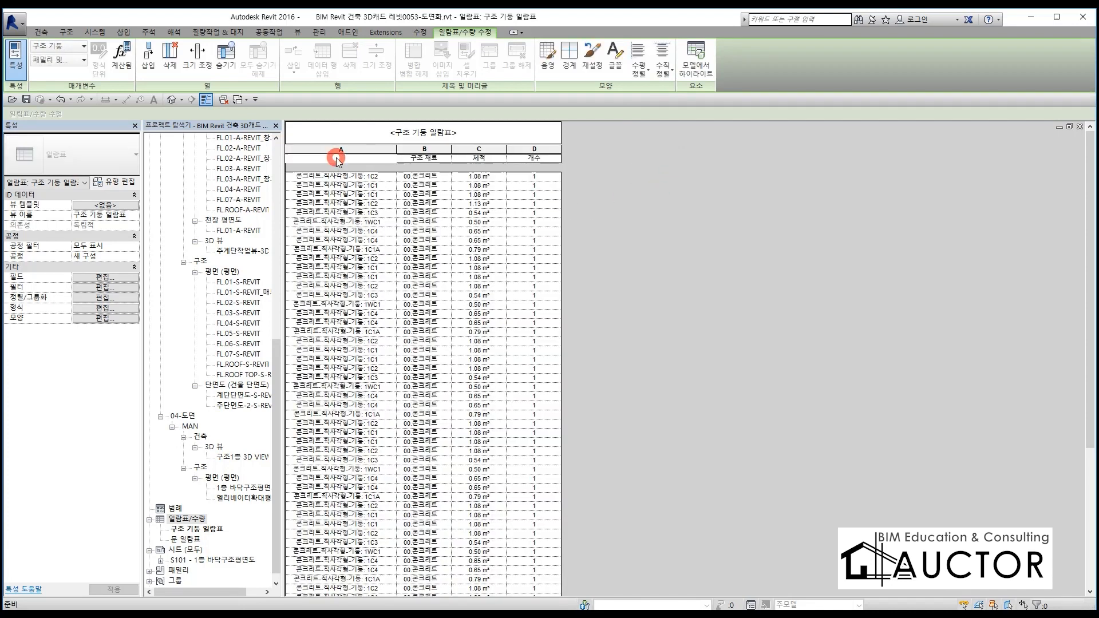
pyautogui.moveTo(379, 157); pyautogui.dragTo(298, 162)
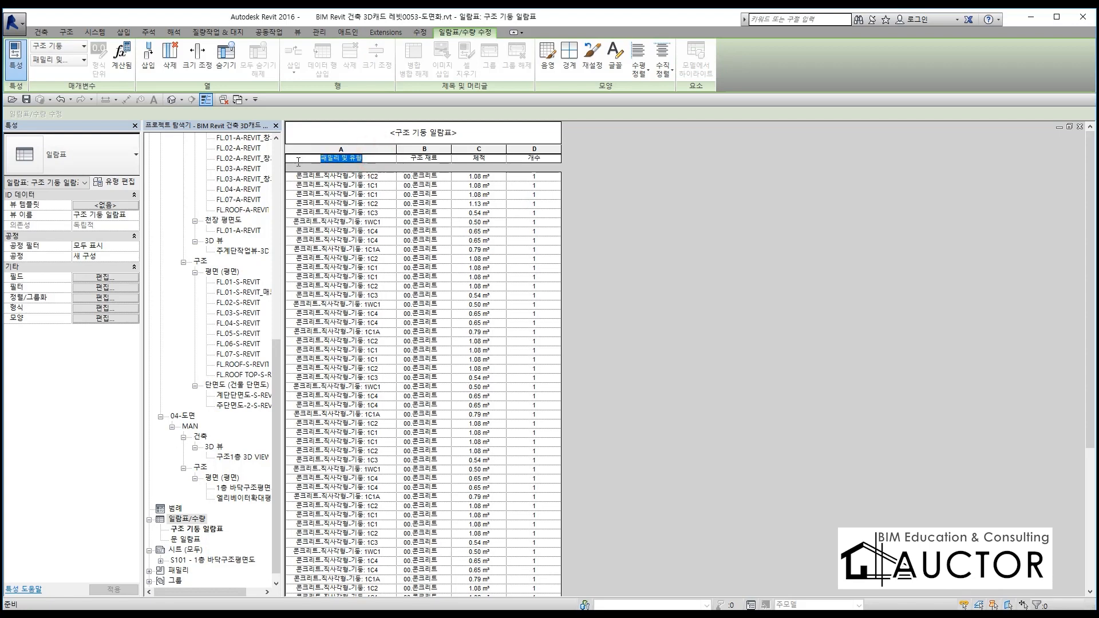
pyautogui.press('BackSpace')
pyautogui.write('이름')
# Rename the 체적 column heading as 볼륨, keeping the 구조 재료 and 개수 headings
pyautogui.click(407, 159)
pyautogui.moveTo(407, 160); pyautogui.dragTo(443, 160)
pyautogui.click(471, 158)
pyautogui.moveTo(471, 158); pyautogui.dragTo(492, 159)
pyautogui.write('부')
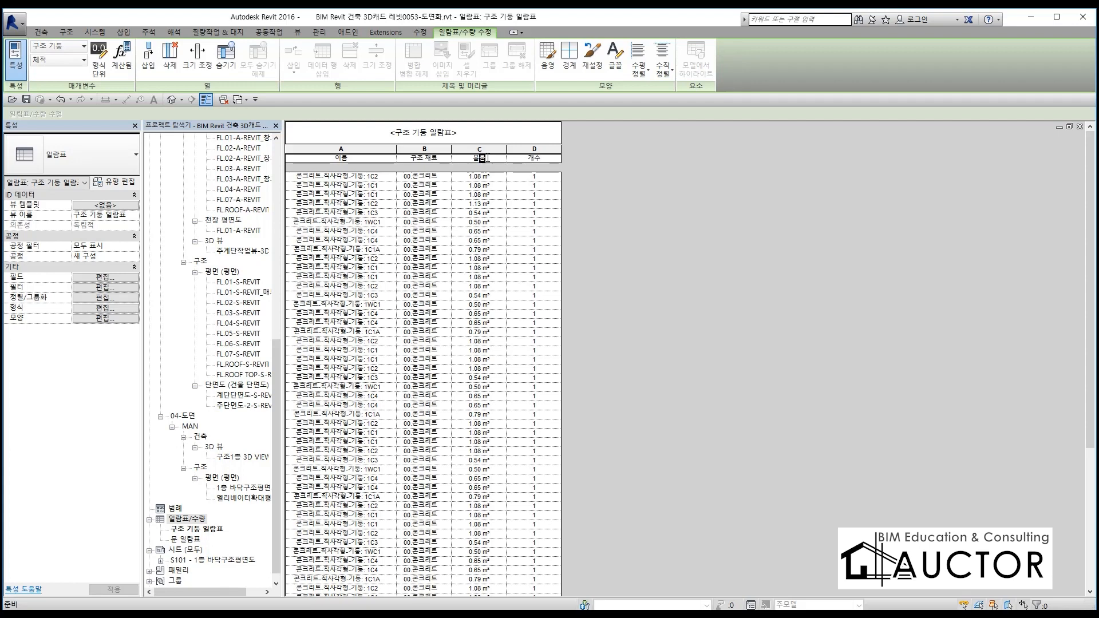
pyautogui.click(541, 158)
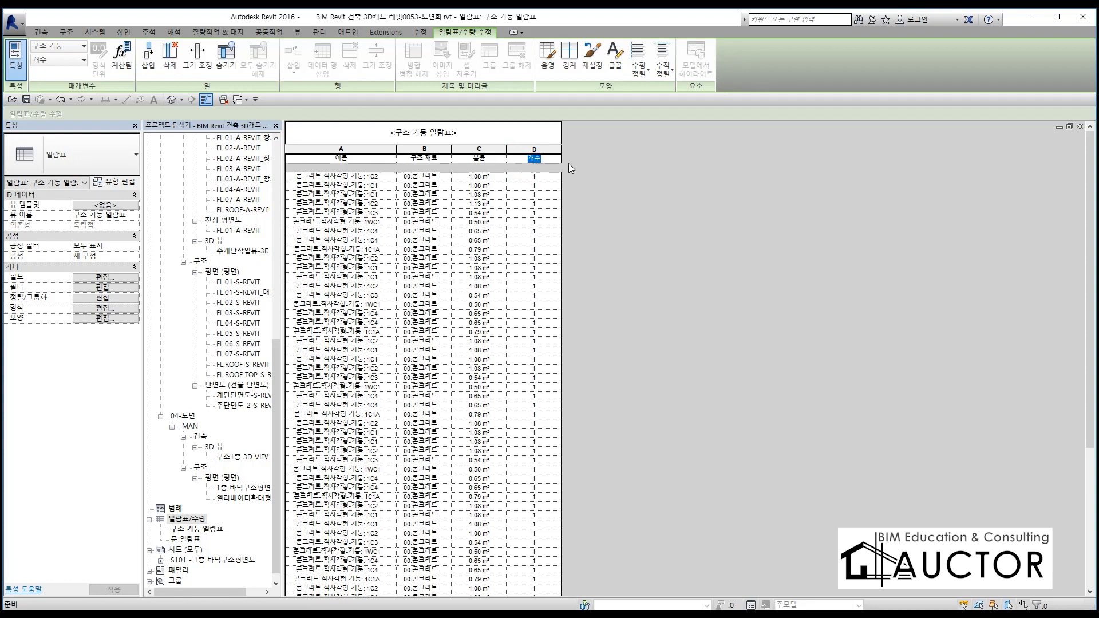
# Narrow the 개수 and 볼륨 columns of the structural column schedule to suit their short contents
pyautogui.moveTo(560, 147); pyautogui.dragTo(524, 150)
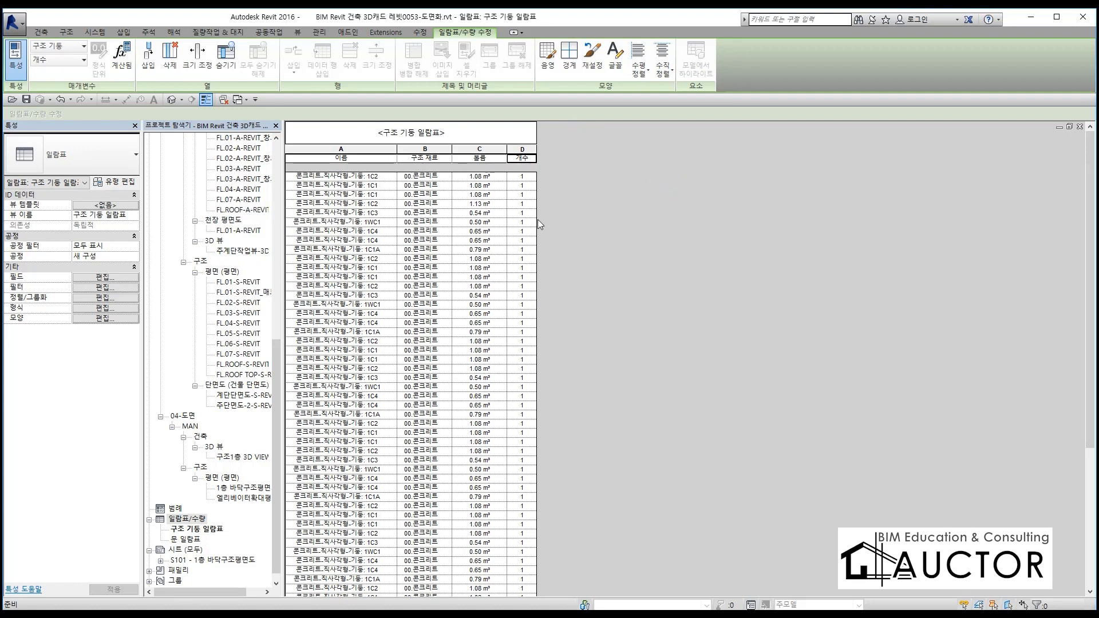
pyautogui.moveTo(453, 228); pyautogui.dragTo(454, 228)
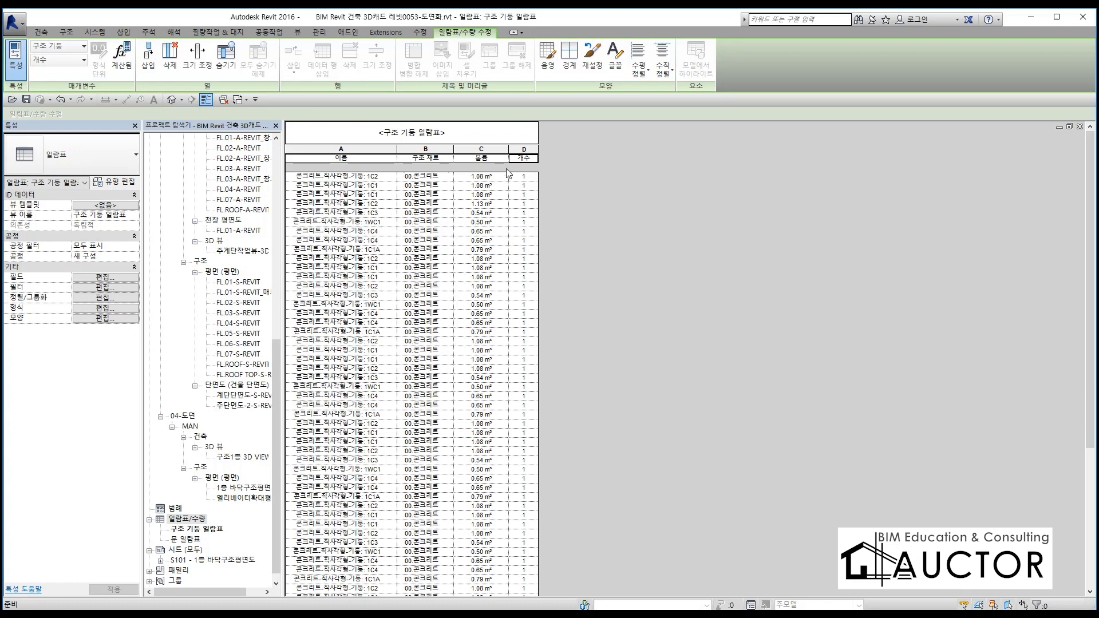
pyautogui.moveTo(506, 154); pyautogui.dragTo(496, 153)
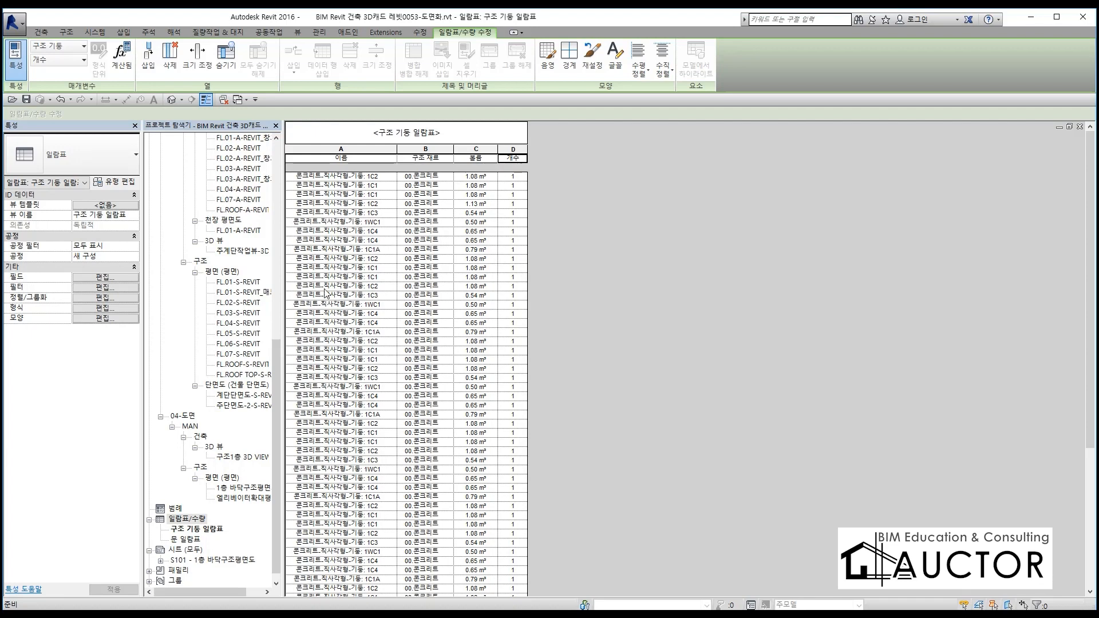
# Sort the column schedule by 패밀리 및 유형 in ascending order (오름차순)
pyautogui.hotkey('ctrl', '2')
pyautogui.moveTo(12, 307); pyautogui.dragTo(146, 308)
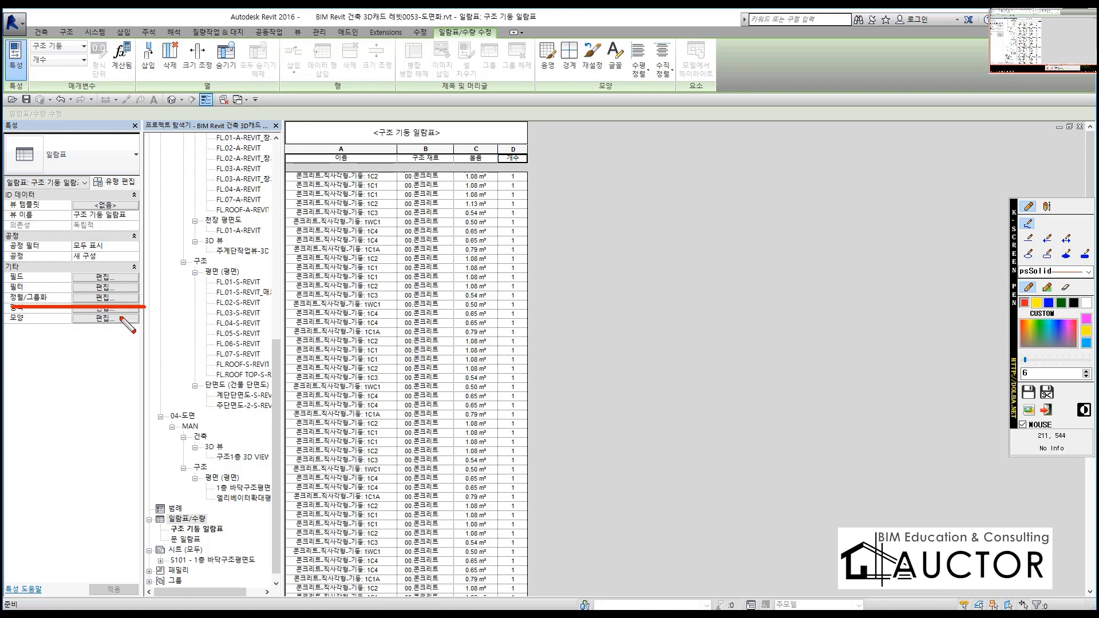
pyautogui.hotkey('ctrl', '2')
pyautogui.click(105, 298)
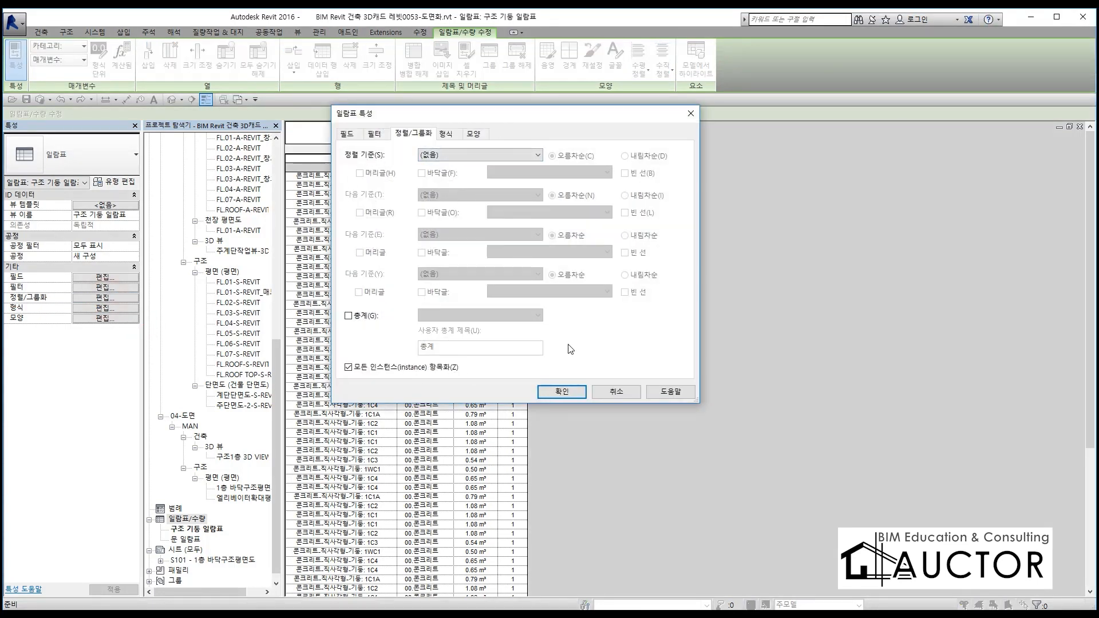
pyautogui.moveTo(573, 113); pyautogui.dragTo(617, 48)
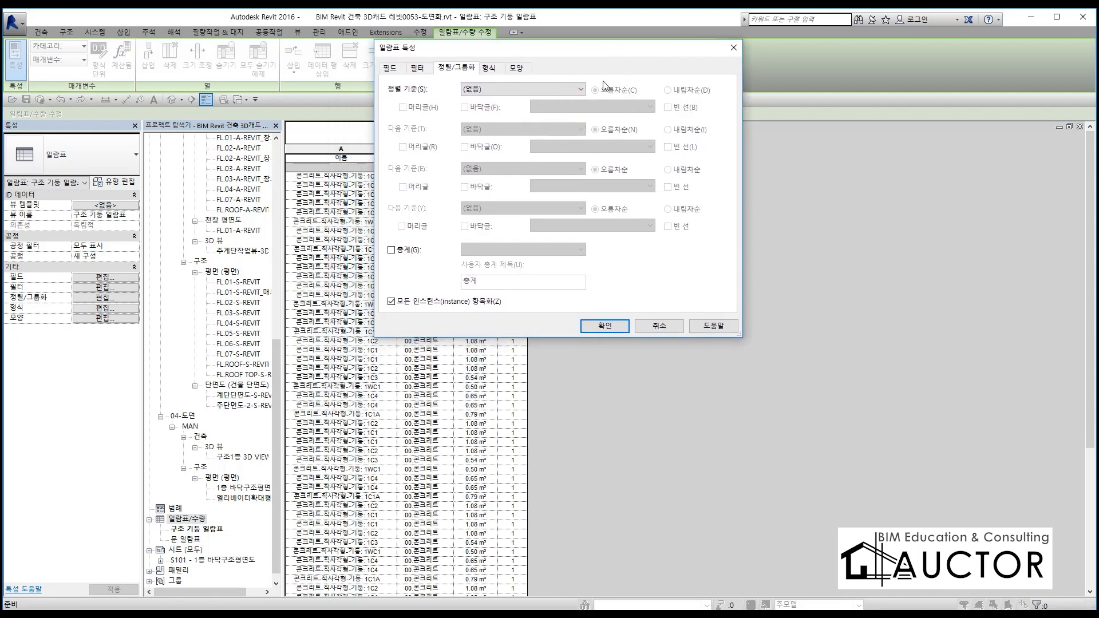
pyautogui.moveTo(542, 53); pyautogui.dragTo(592, 69)
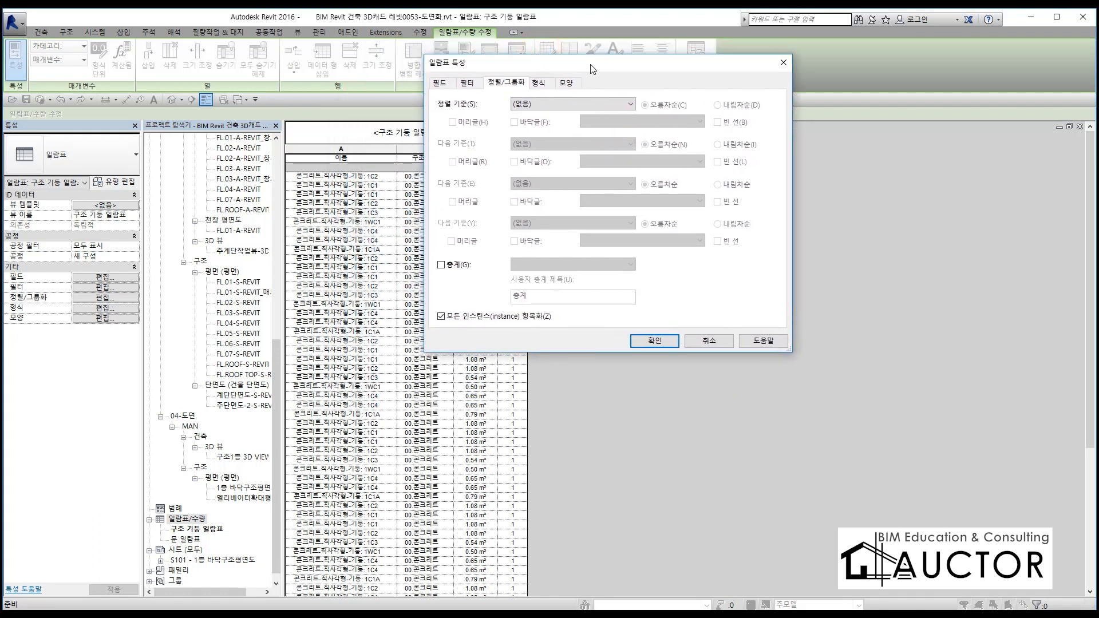
pyautogui.click(515, 105)
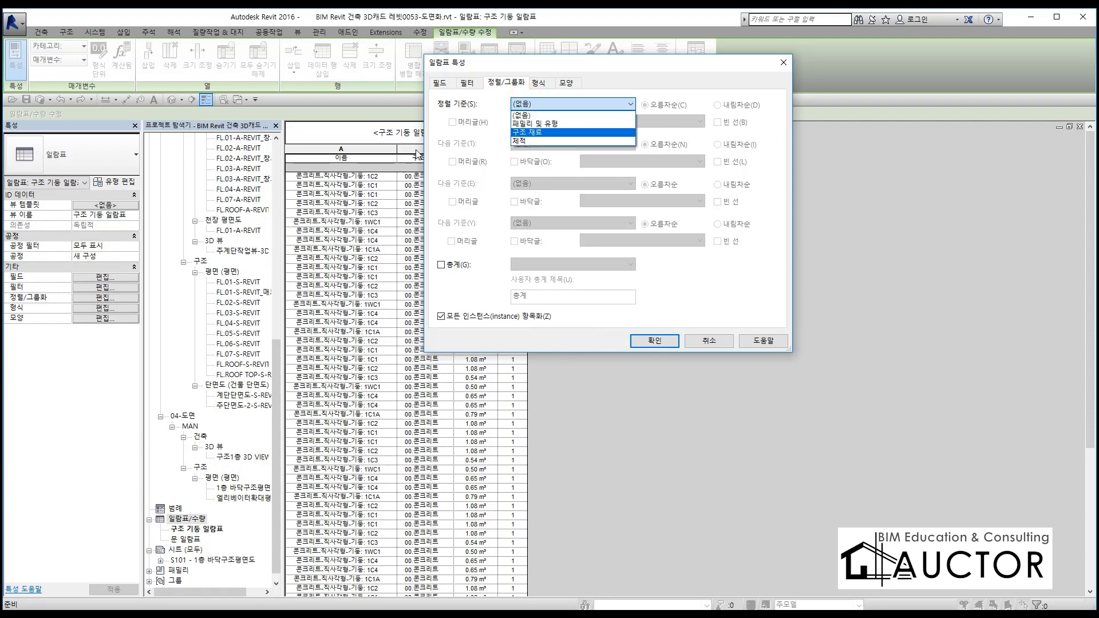
pyautogui.click(541, 125)
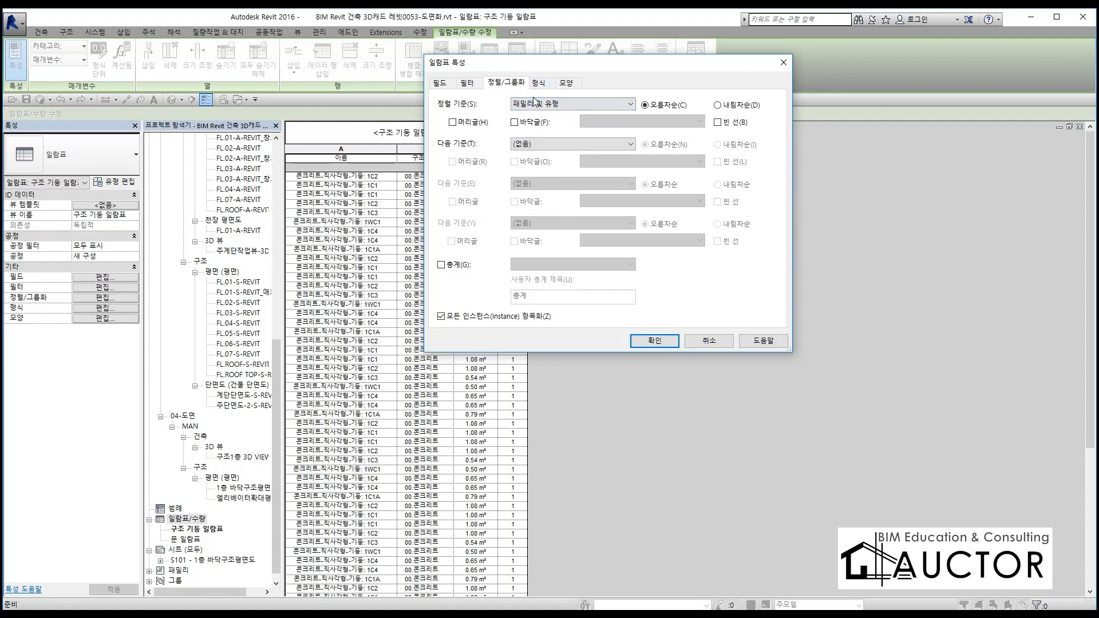
pyautogui.moveTo(555, 66); pyautogui.dragTo(617, 75)
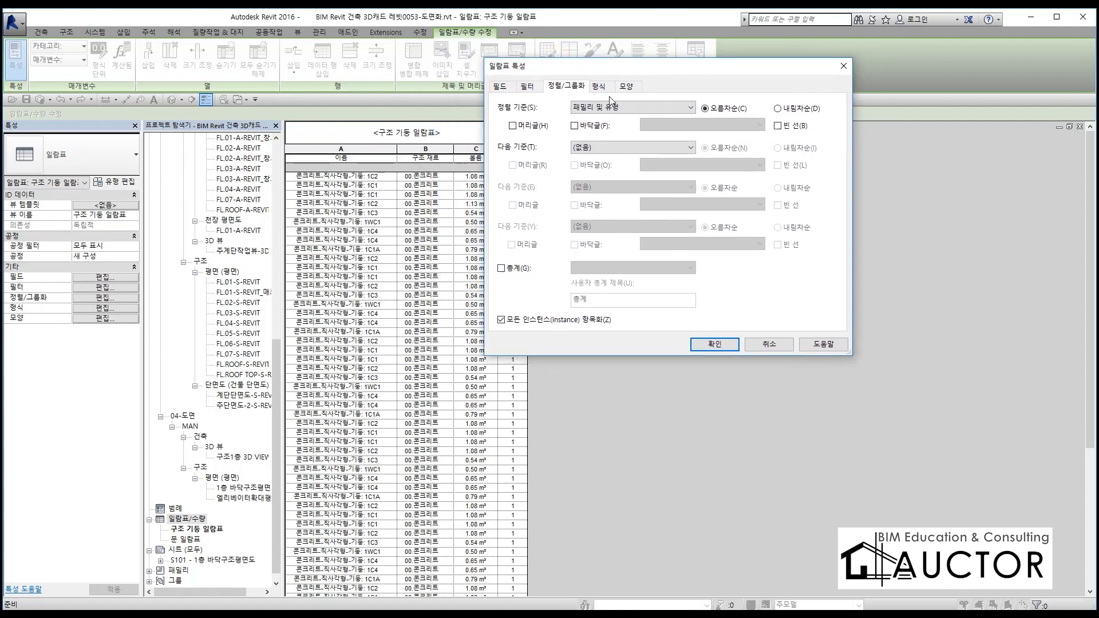
pyautogui.click(595, 150)
pyautogui.click(597, 153)
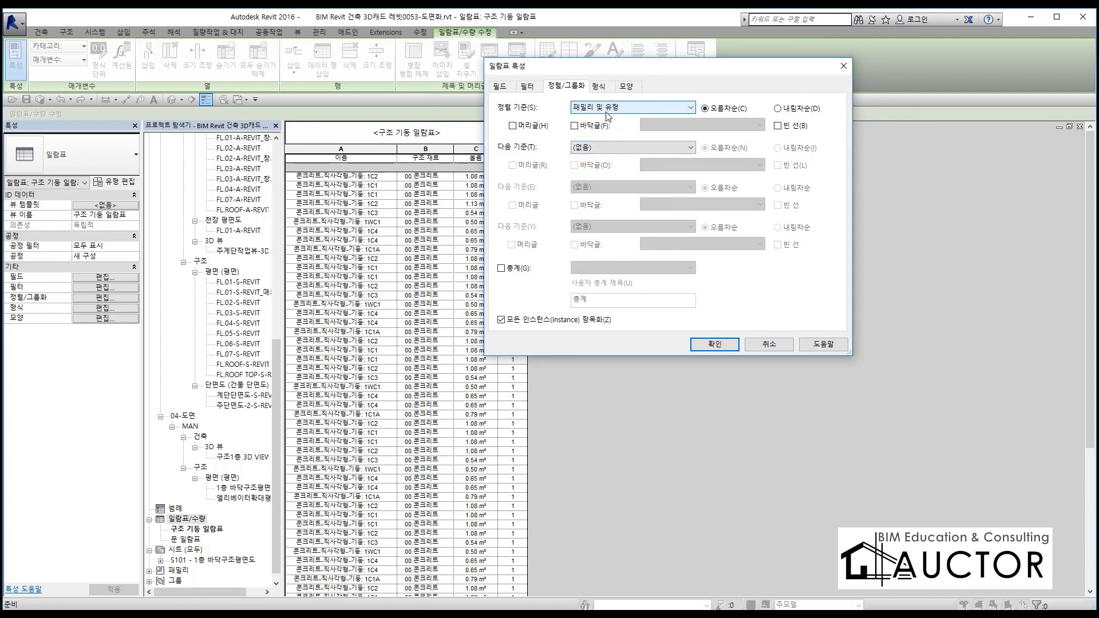
pyautogui.moveTo(623, 68); pyautogui.dragTo(576, 89)
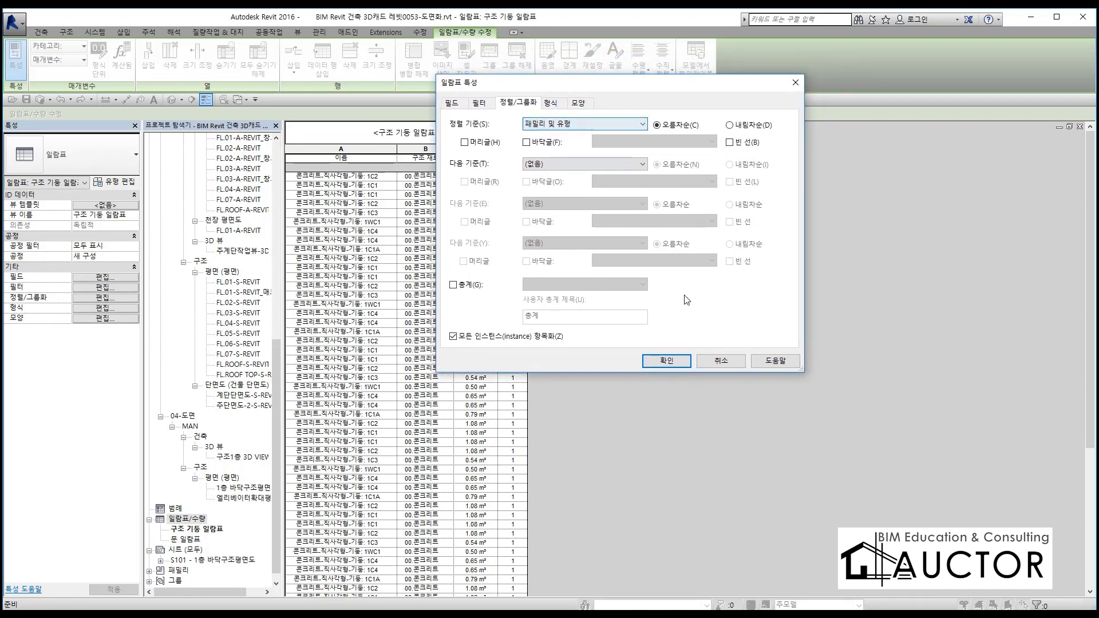
pyautogui.click(667, 361)
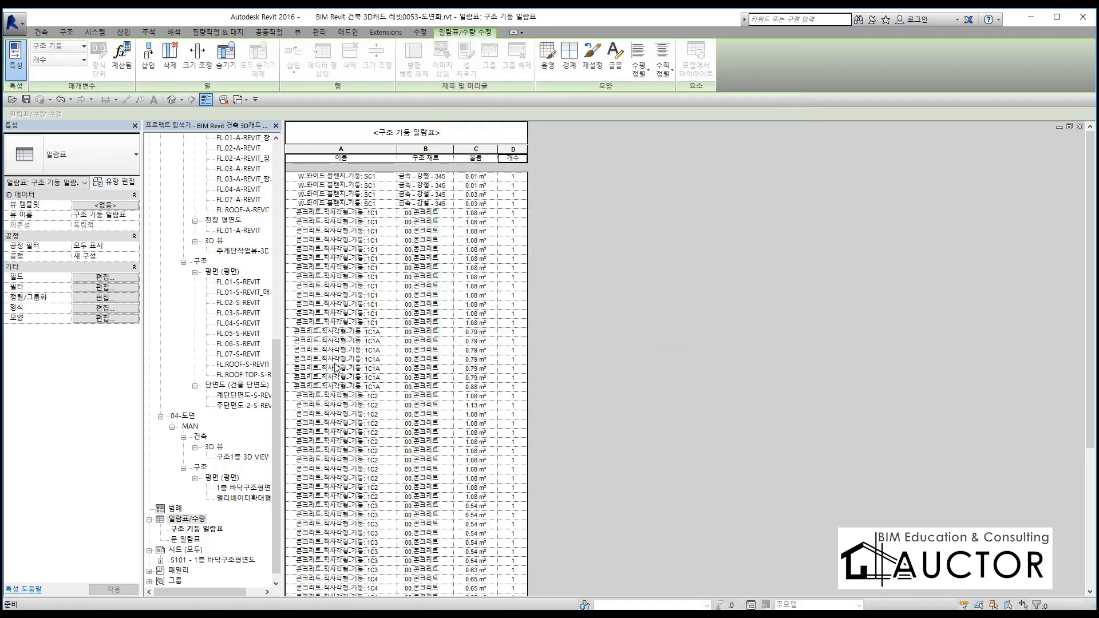
# Turn off 모든 인스턴스(Instance) 항목화 so the schedule groups identical columns into one row per type
pyautogui.scroll(-6, 333, 366)
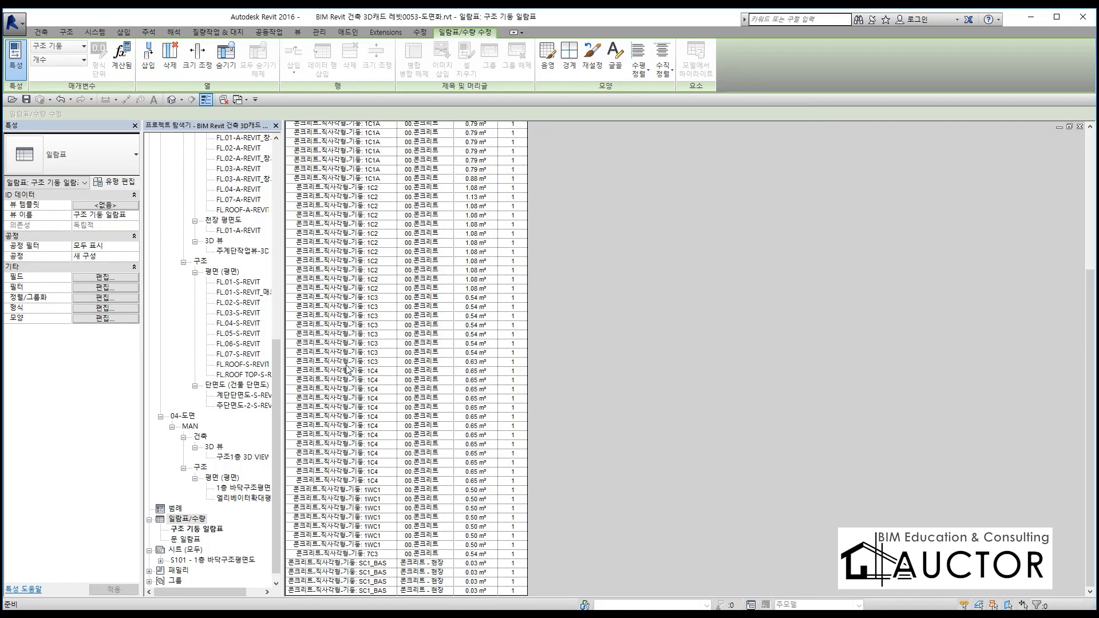
pyautogui.scroll(6, 347, 369)
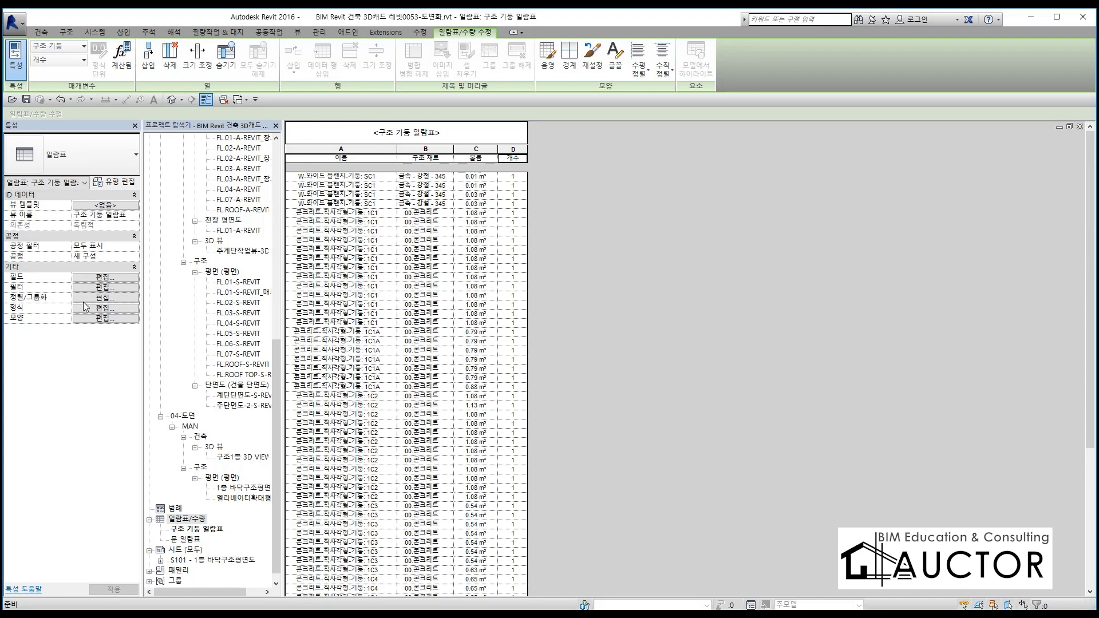
pyautogui.click(102, 298)
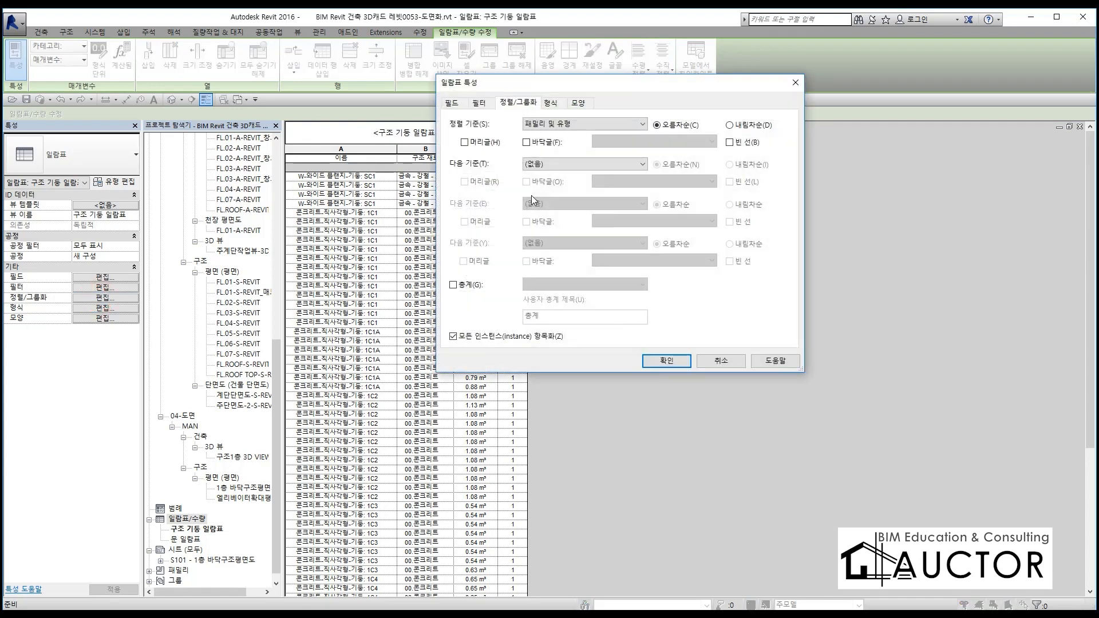
pyautogui.click(485, 341)
pyautogui.click(665, 362)
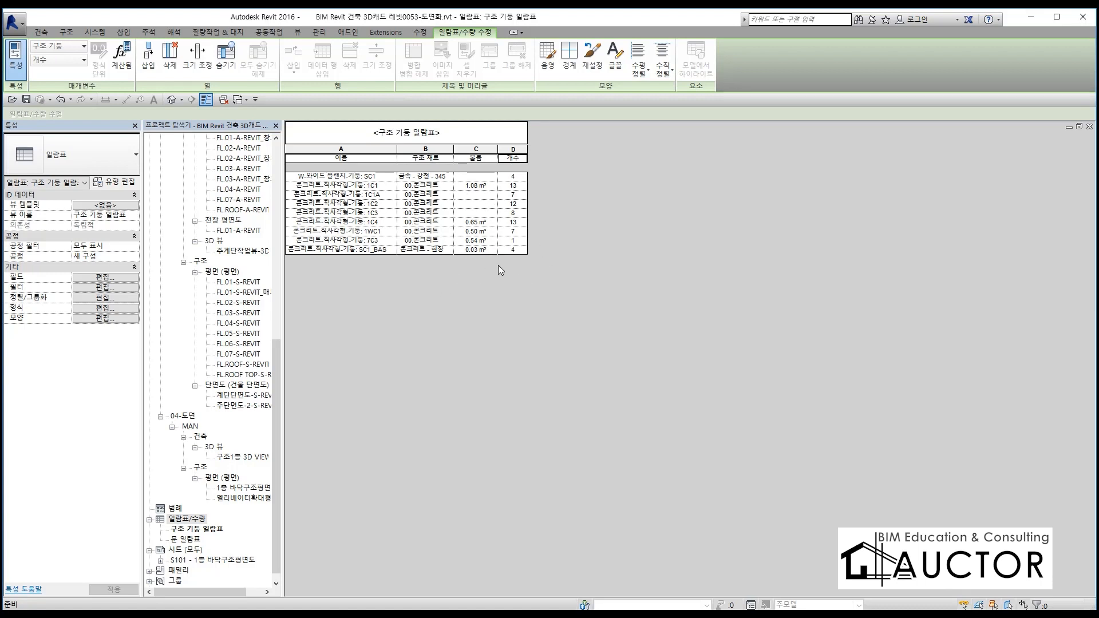
# Add a 총계 row to the column schedule with the 제목, 개수 및 합계 option
pyautogui.click(115, 300)
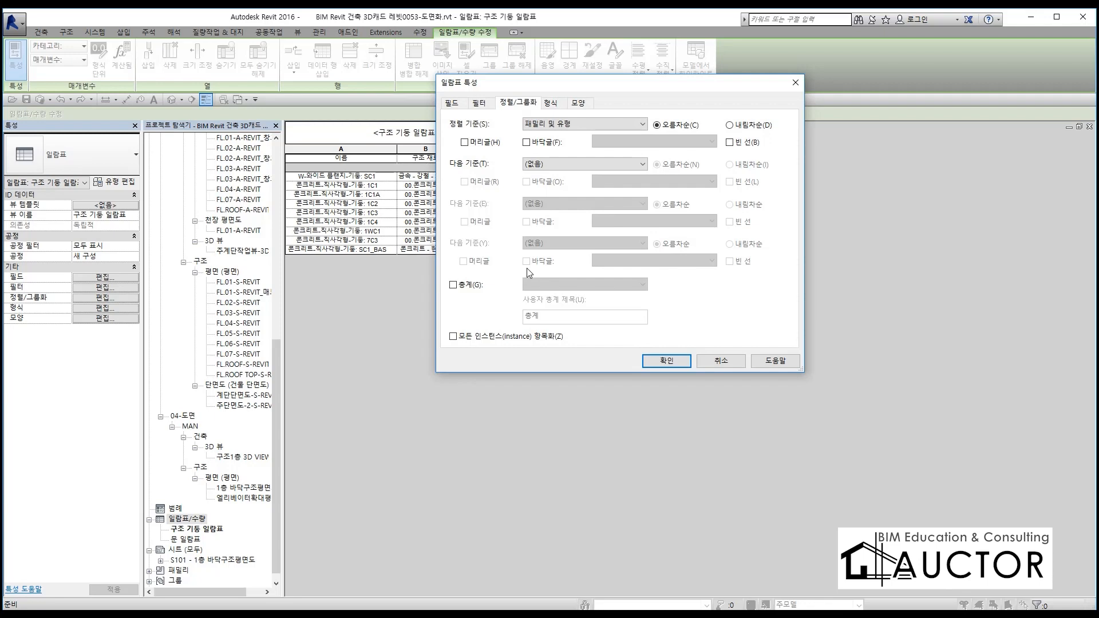
pyautogui.click(459, 287)
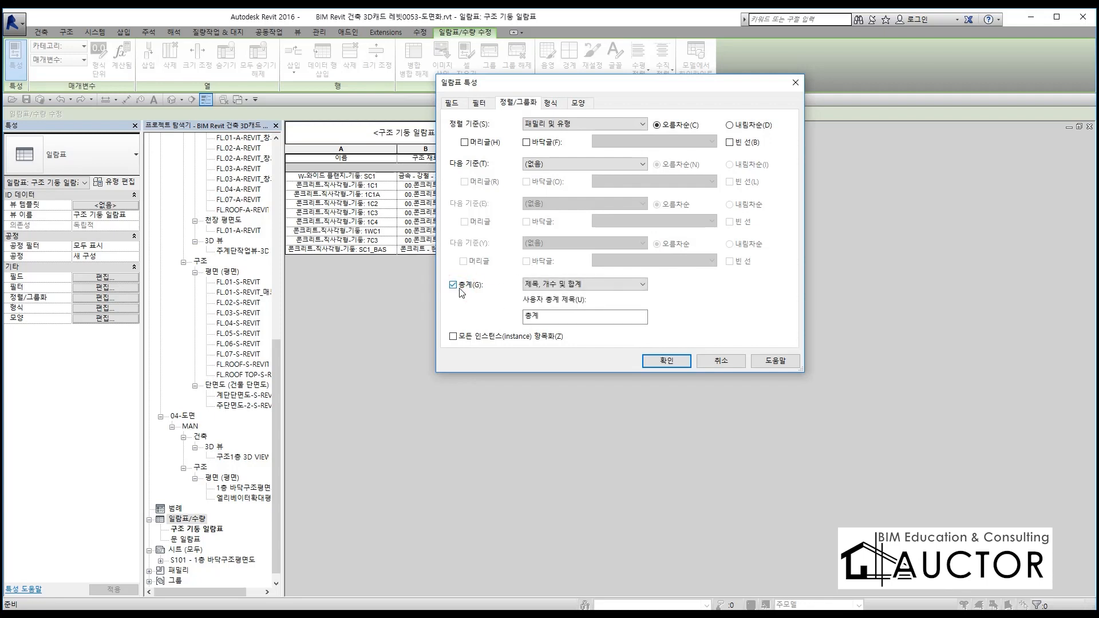
pyautogui.click(671, 361)
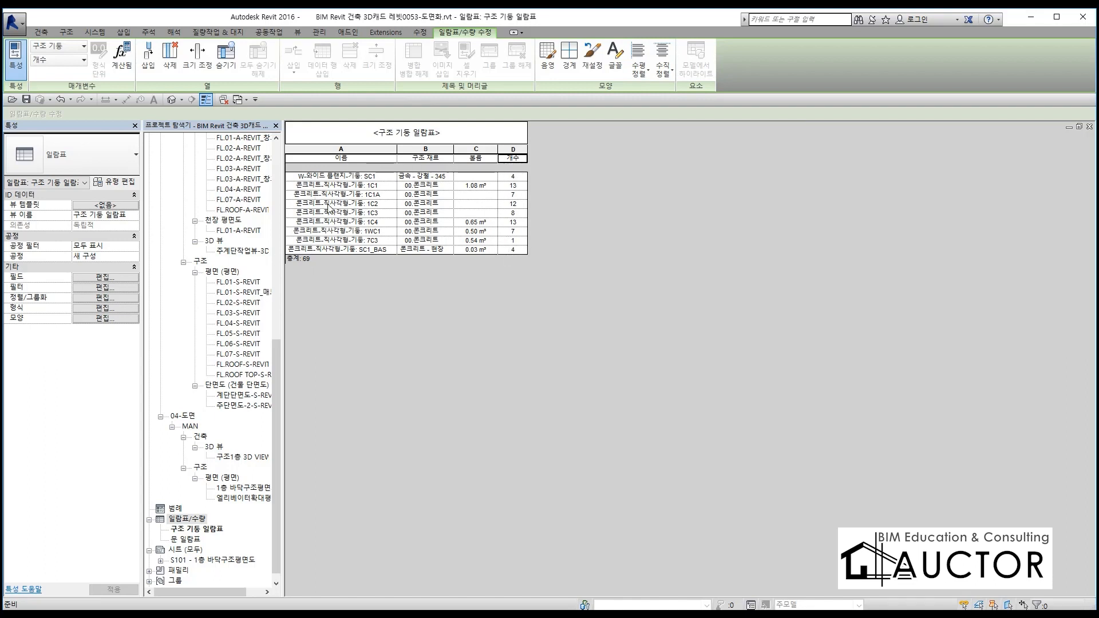
# Add 구조 재료 as the second sort criterion of the column schedule, in ascending order (오름차순)
pyautogui.click(103, 298)
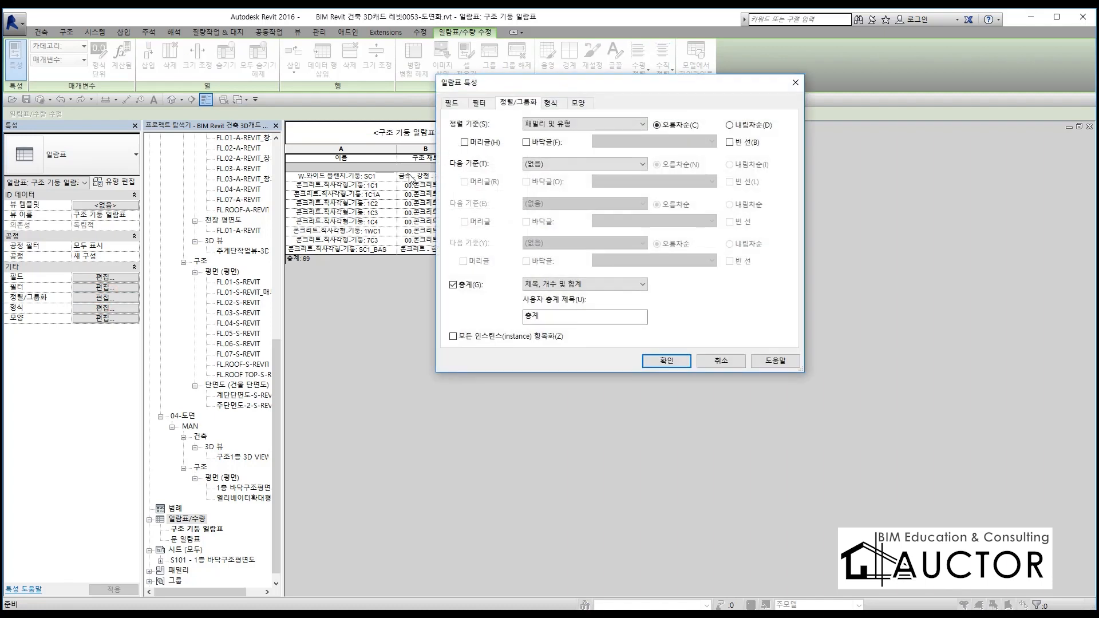
pyautogui.click(549, 164)
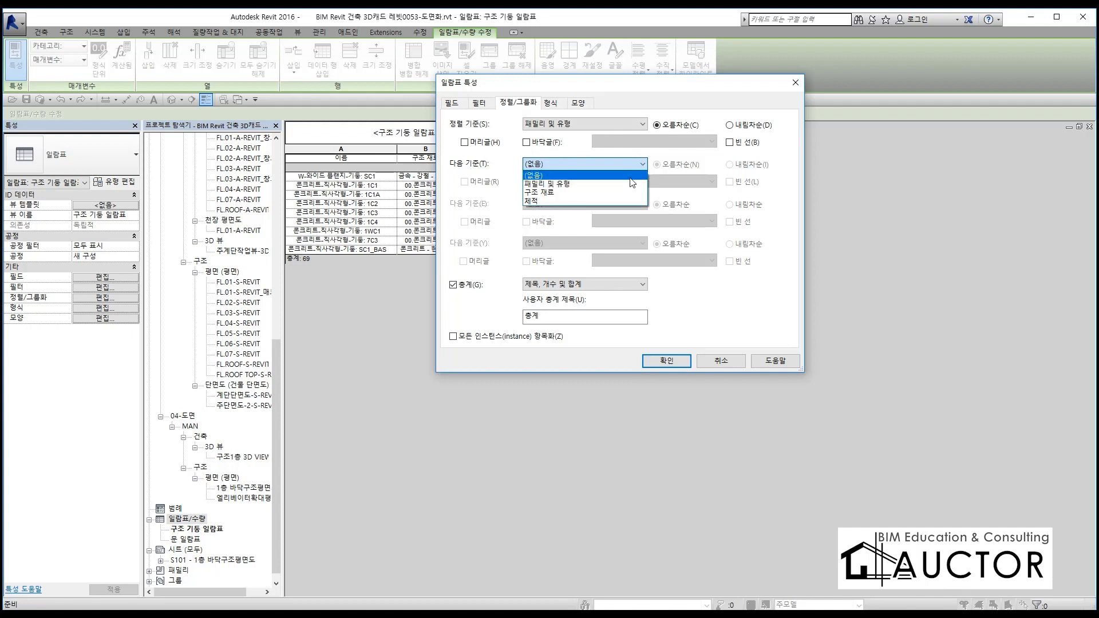
pyautogui.click(556, 195)
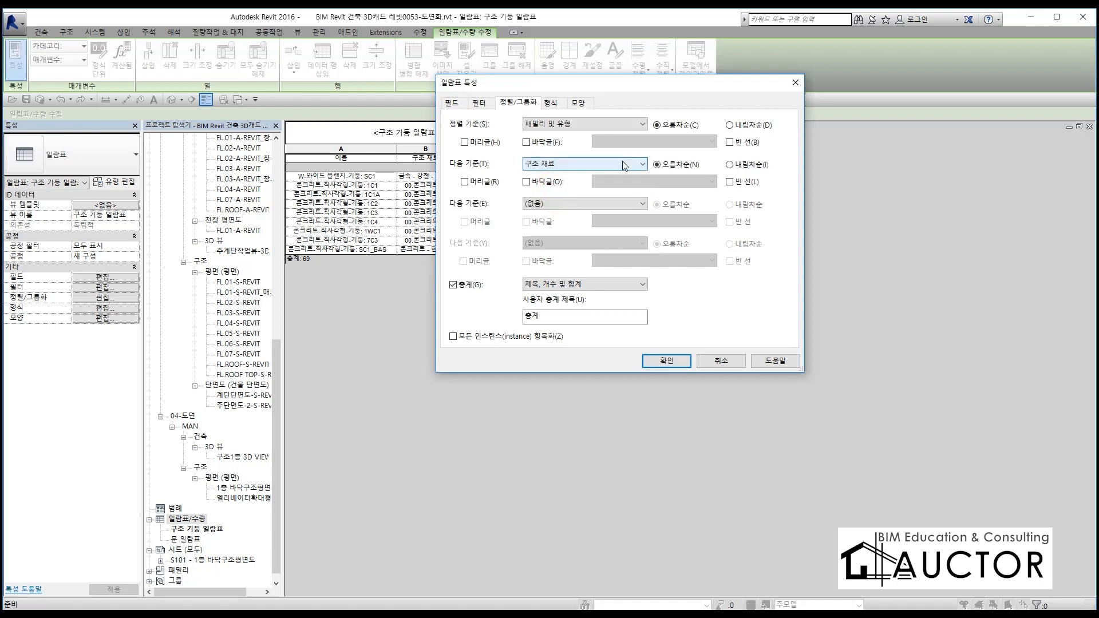
pyautogui.click(667, 360)
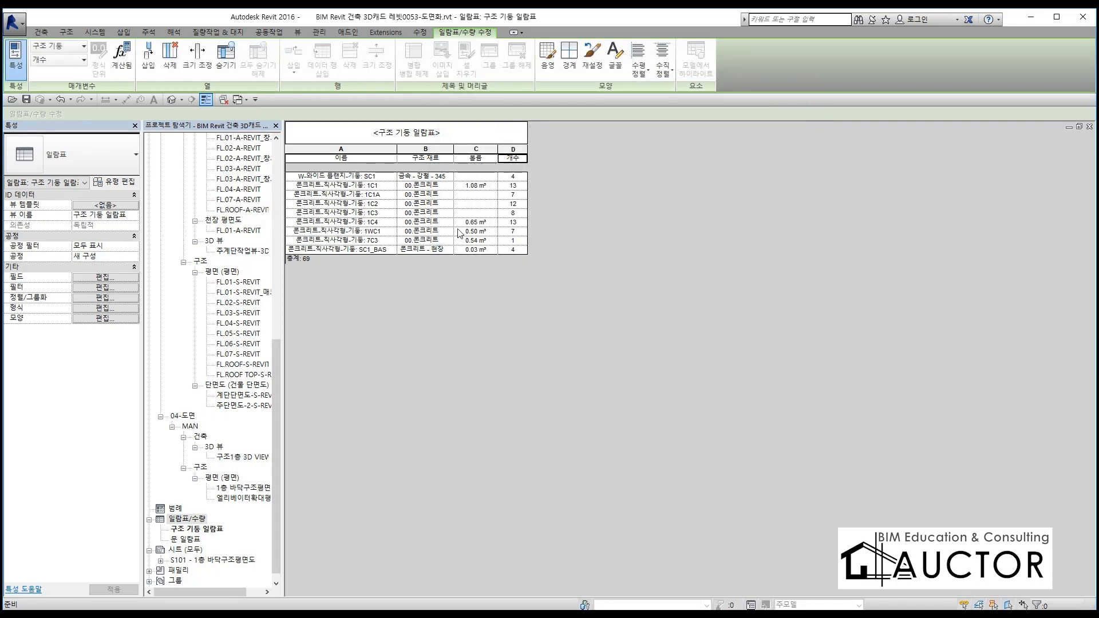
# Add 체적 as the third sort criterion so columns with different volumes are listed in separate rows
pyautogui.click(104, 298)
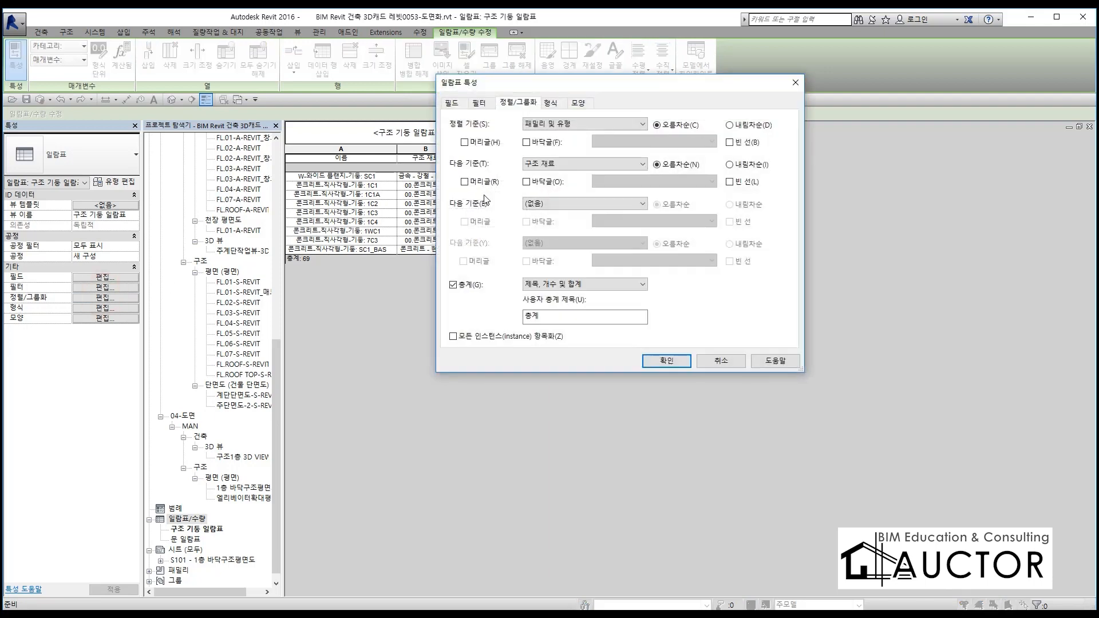
pyautogui.click(556, 205)
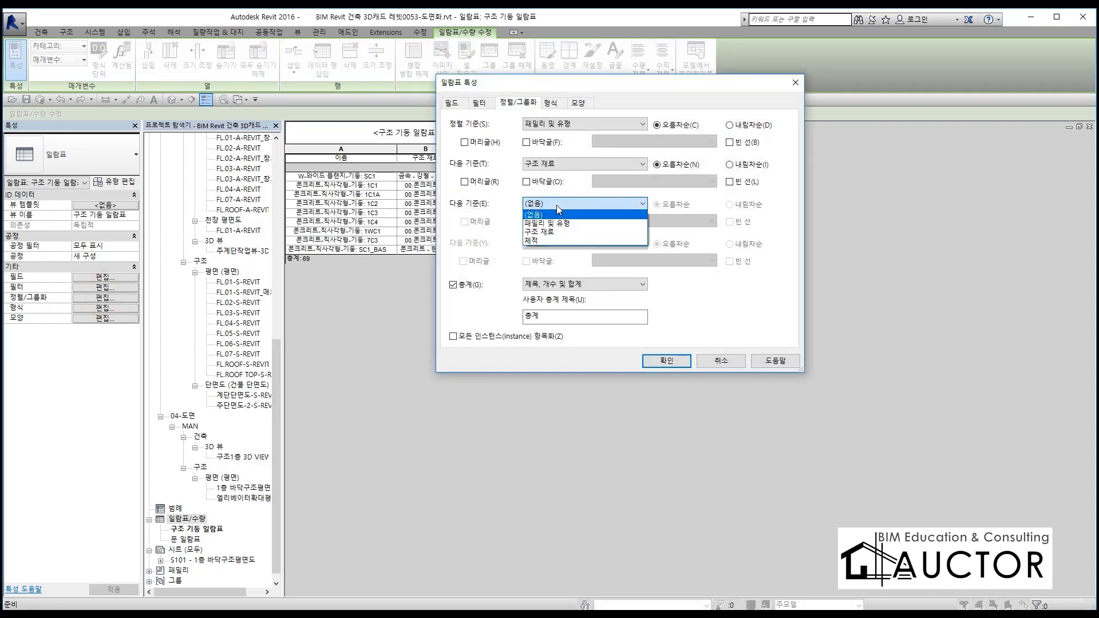
pyautogui.click(555, 241)
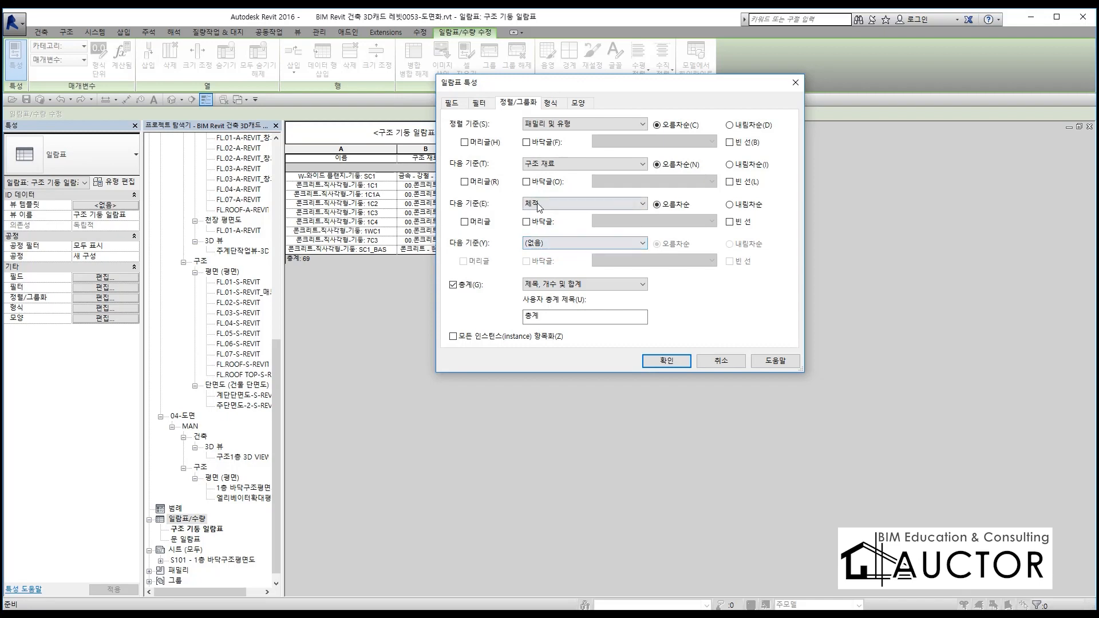
pyautogui.click(655, 360)
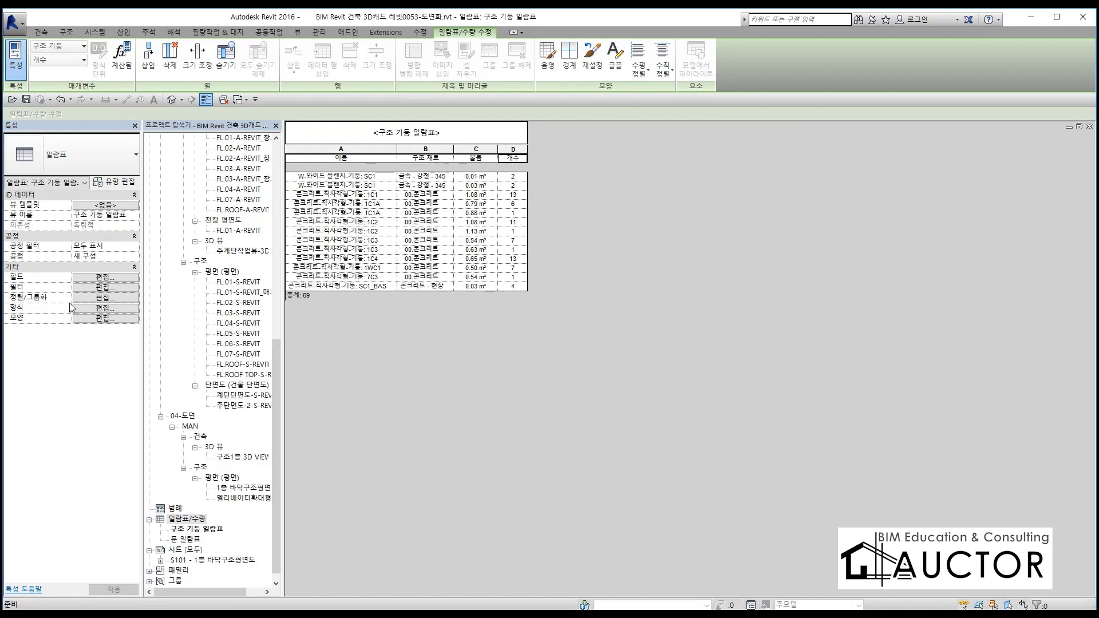
# Open the 형식 settings for the column schedule's fields, keeping the dialog clear of the table
pyautogui.click(105, 298)
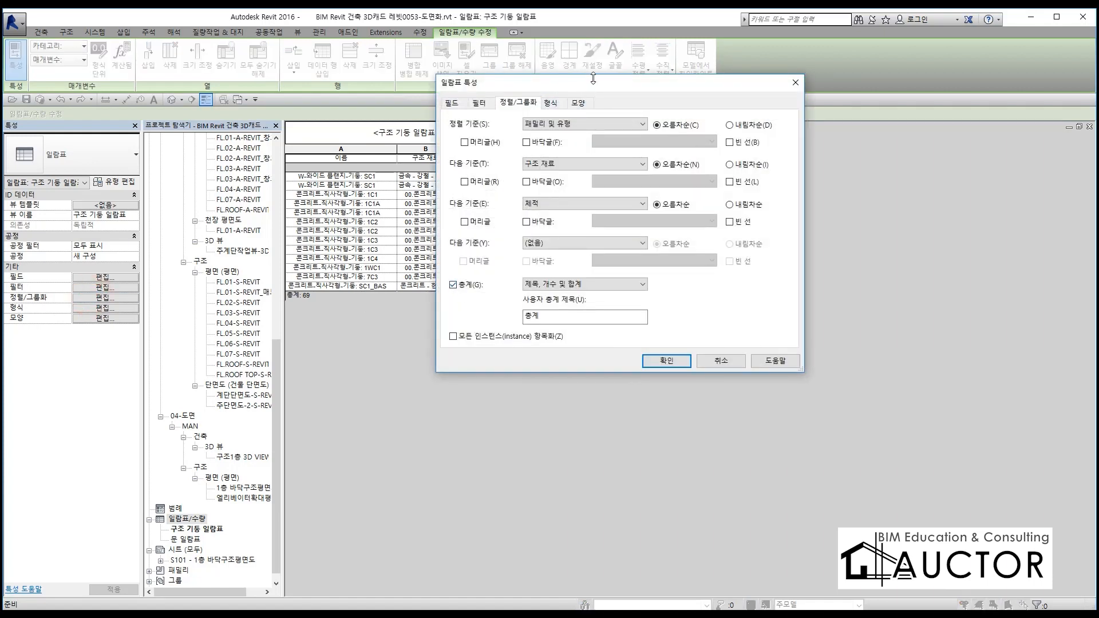
pyautogui.moveTo(595, 89); pyautogui.dragTo(699, 96)
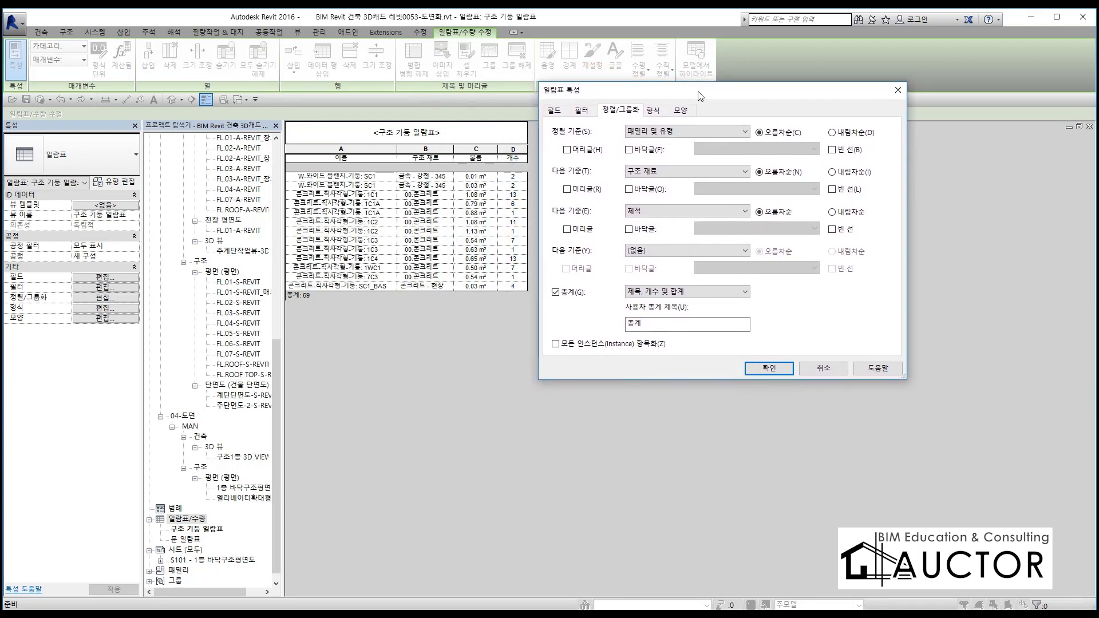
pyautogui.press('F9')
pyautogui.moveTo(654, 128)
pyautogui.mouseDown()
pyautogui.moveTo(648, 99)
pyautogui.moveTo(655, 129)
pyautogui.mouseUp()
pyautogui.press('F9')
pyautogui.click(653, 109)
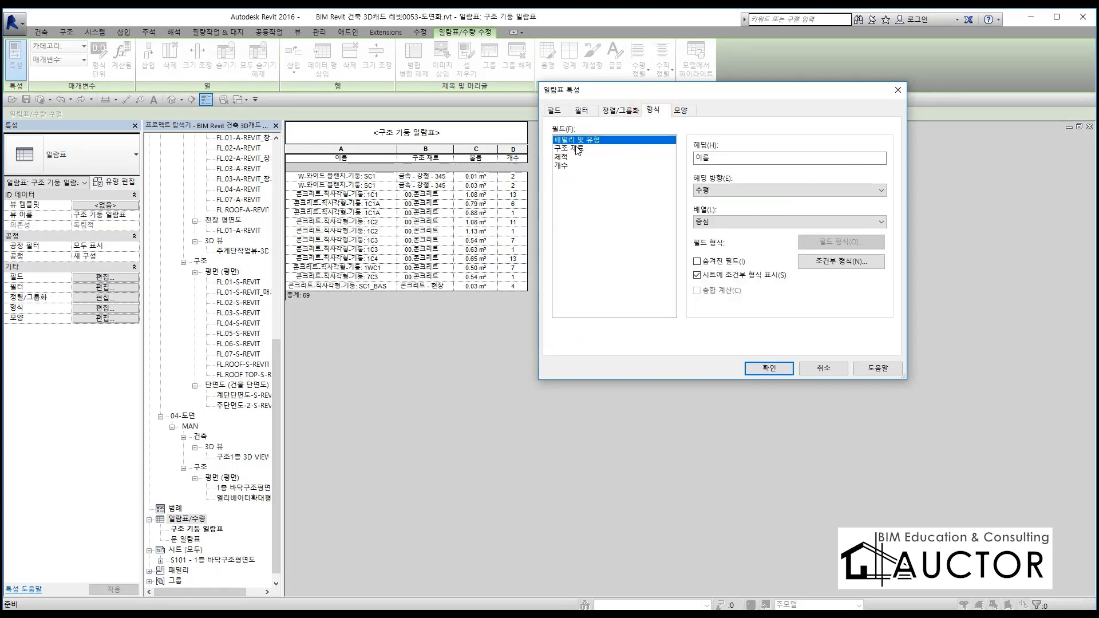
pyautogui.click(741, 157)
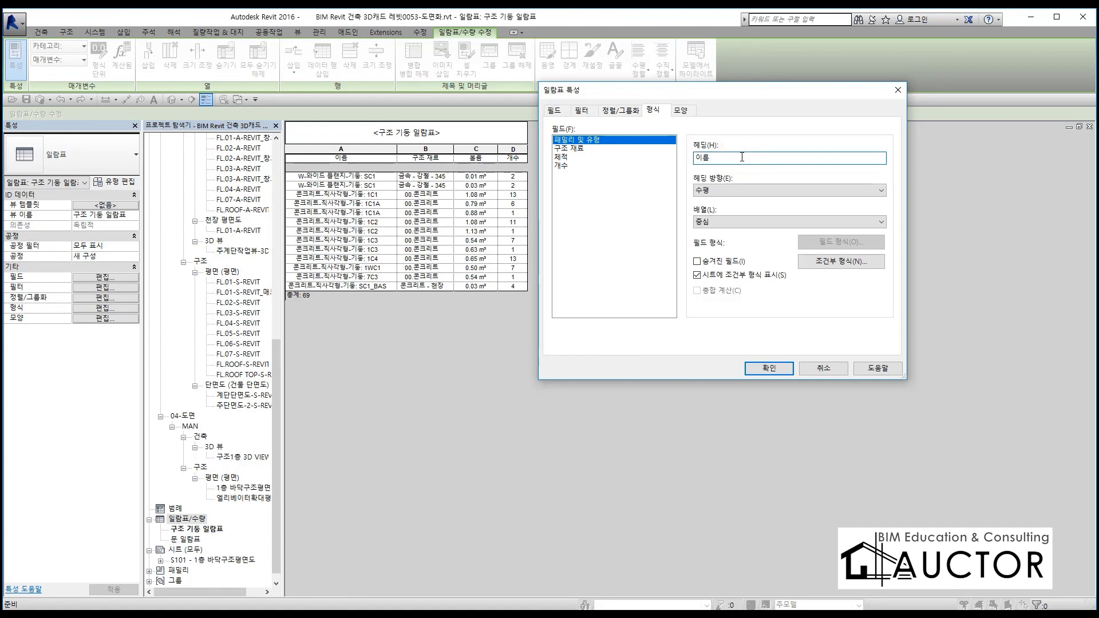
pyautogui.press('F9')
pyautogui.moveTo(750, 300)
pyautogui.mouseDown()
pyautogui.moveTo(667, 298)
pyautogui.moveTo(742, 312)
pyautogui.mouseUp()
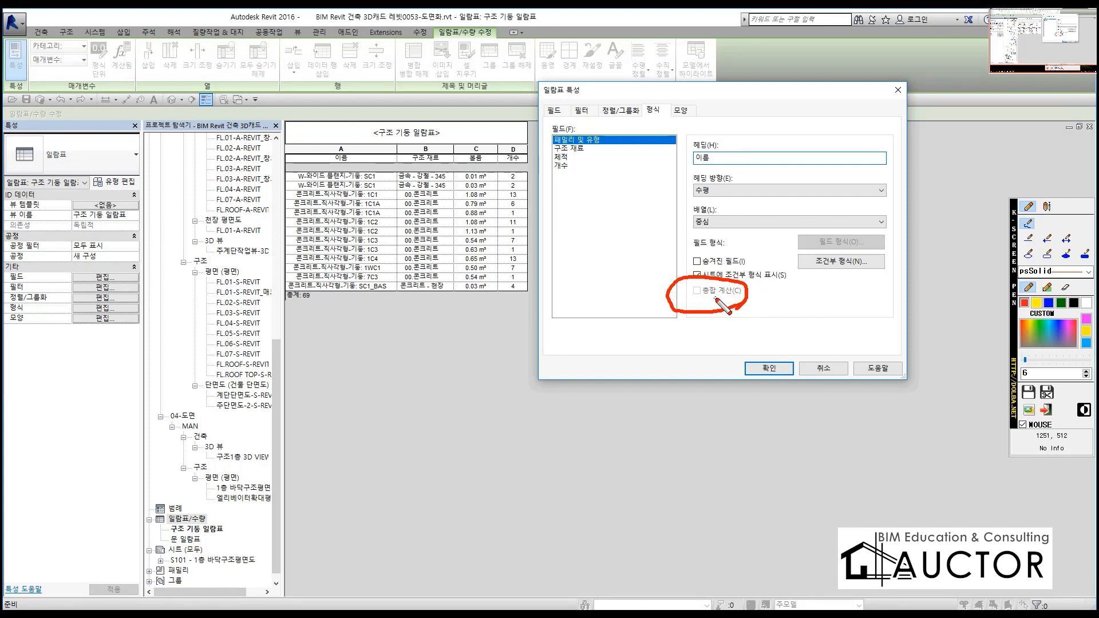
pyautogui.moveTo(742, 271); pyautogui.dragTo(683, 320)
pyautogui.moveTo(673, 278); pyautogui.dragTo(738, 322)
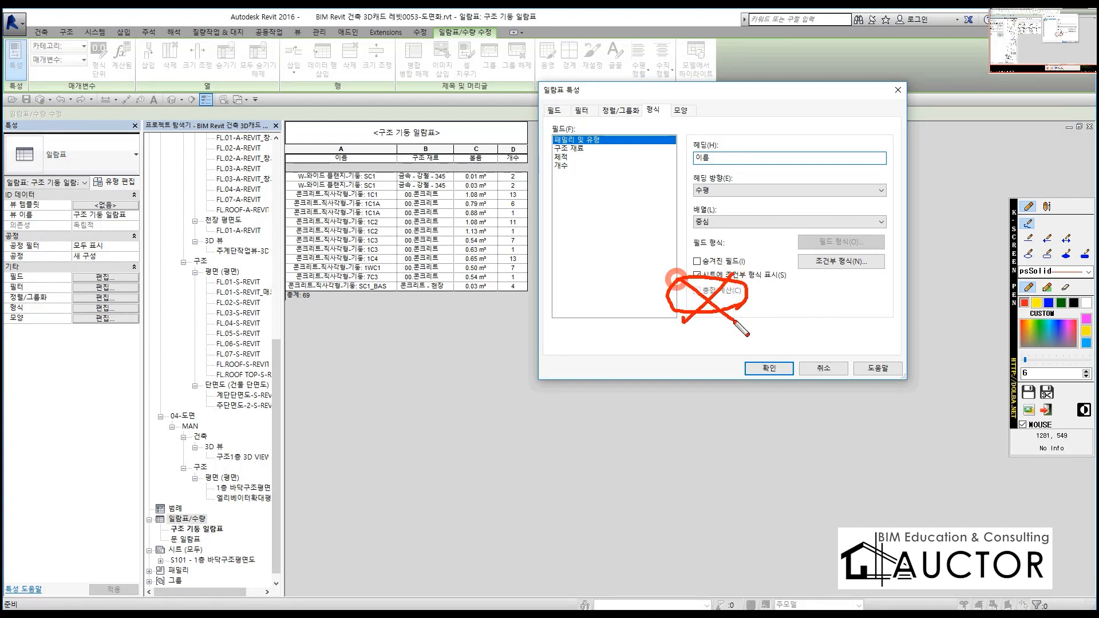
pyautogui.press('Escape')
# Turn on 종합 계산 and turn off 시트에 조건부 형식 표시 for the 체적 and 개수 fields
pyautogui.click(572, 150)
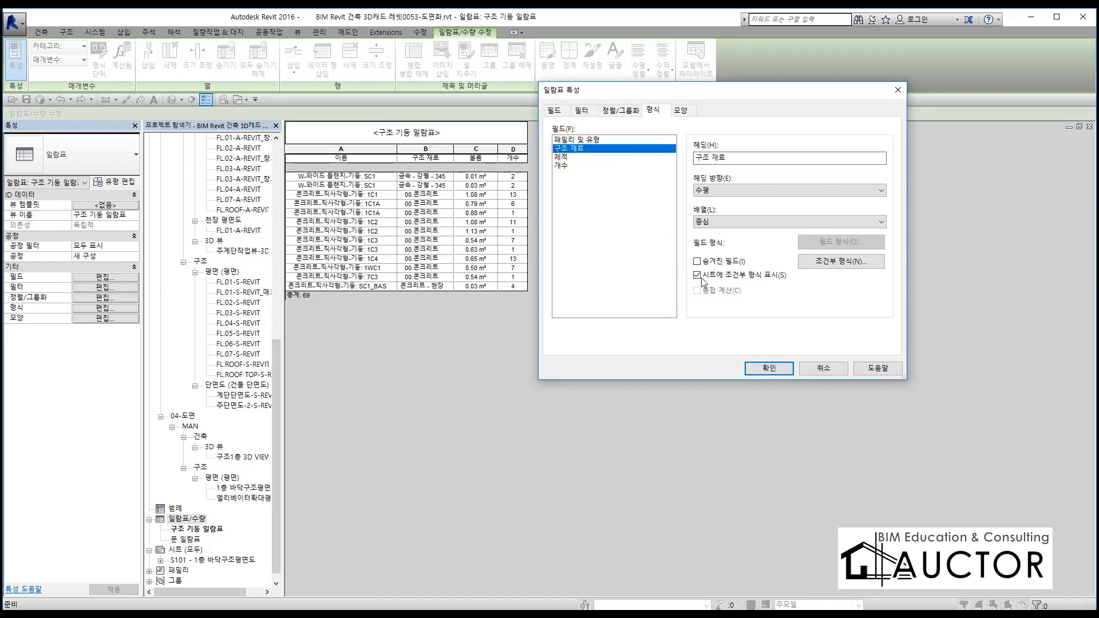
pyautogui.click(563, 157)
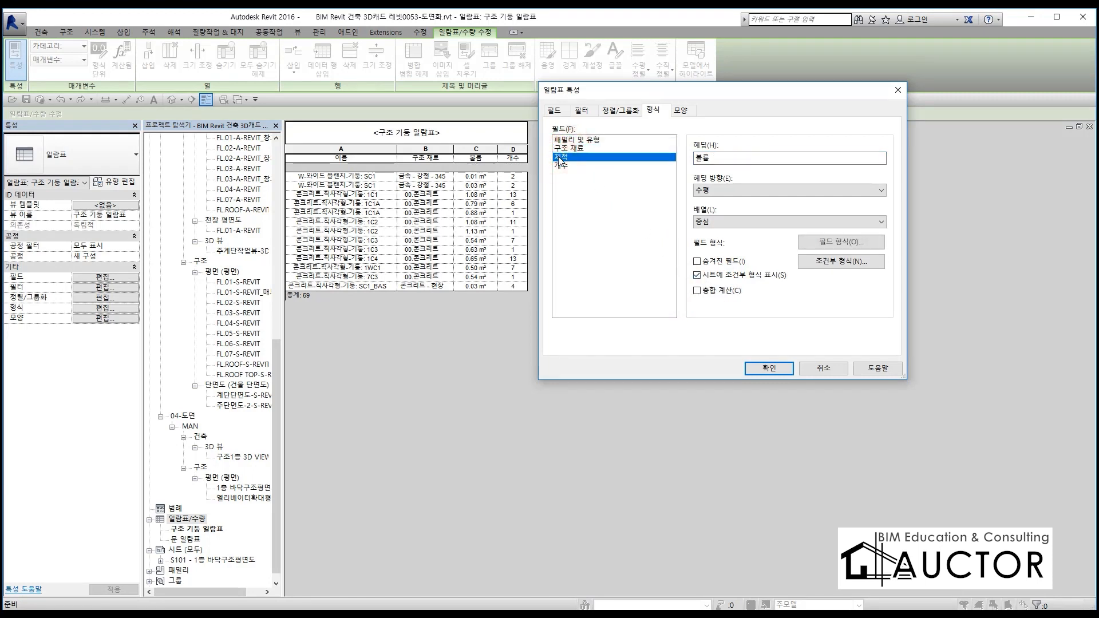
pyautogui.click(712, 292)
pyautogui.click(724, 276)
pyautogui.click(571, 165)
pyautogui.click(704, 291)
pyautogui.click(709, 276)
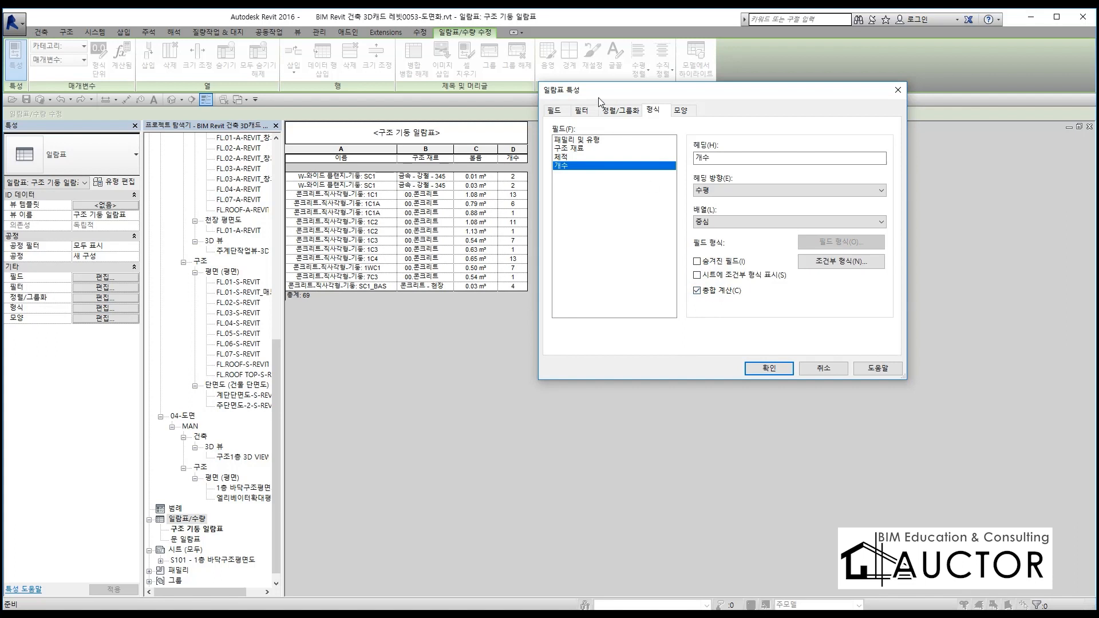
pyautogui.click(758, 371)
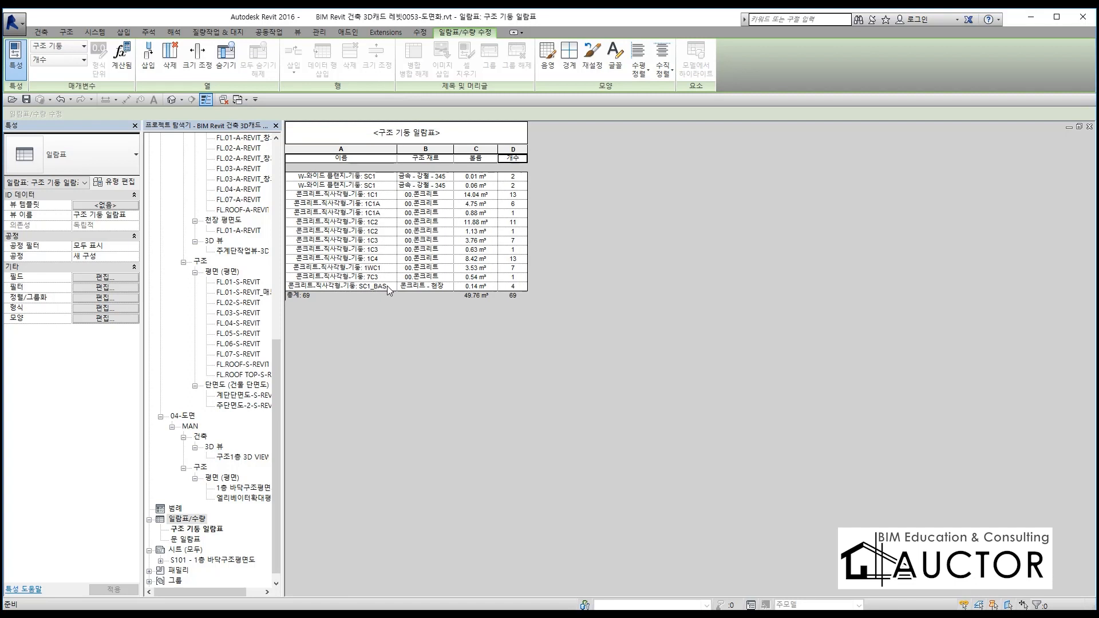
# Change the 구조 재료 of the SC1_BASE columns to 00.콘크리트 in the schedule
pyautogui.click(434, 287)
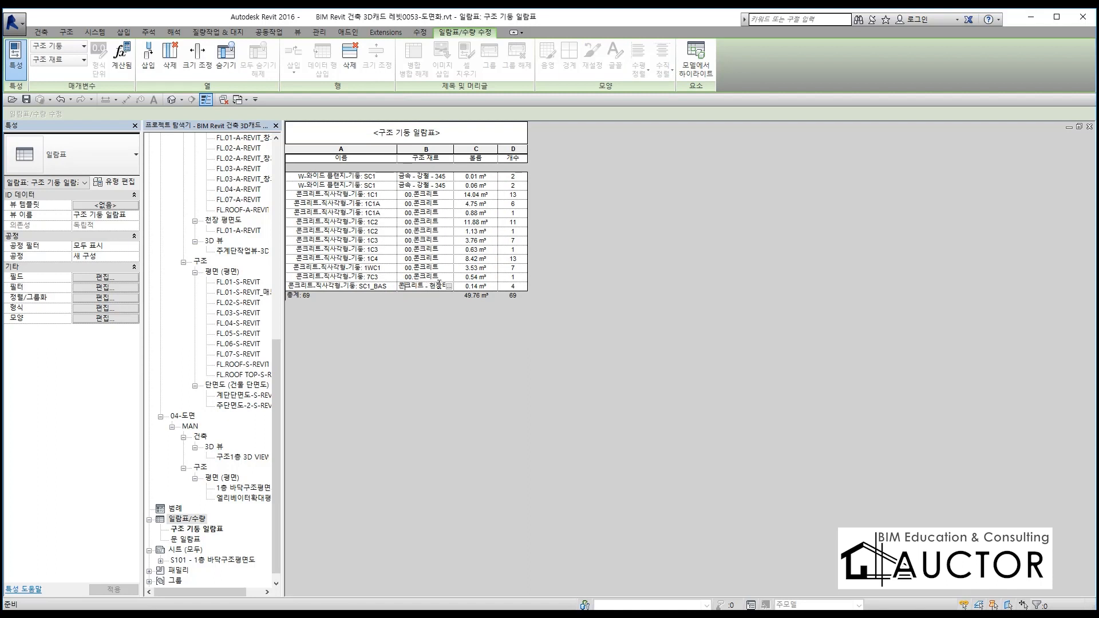
pyautogui.click(431, 289)
pyautogui.click(448, 286)
pyautogui.scroll(10, 567, 183)
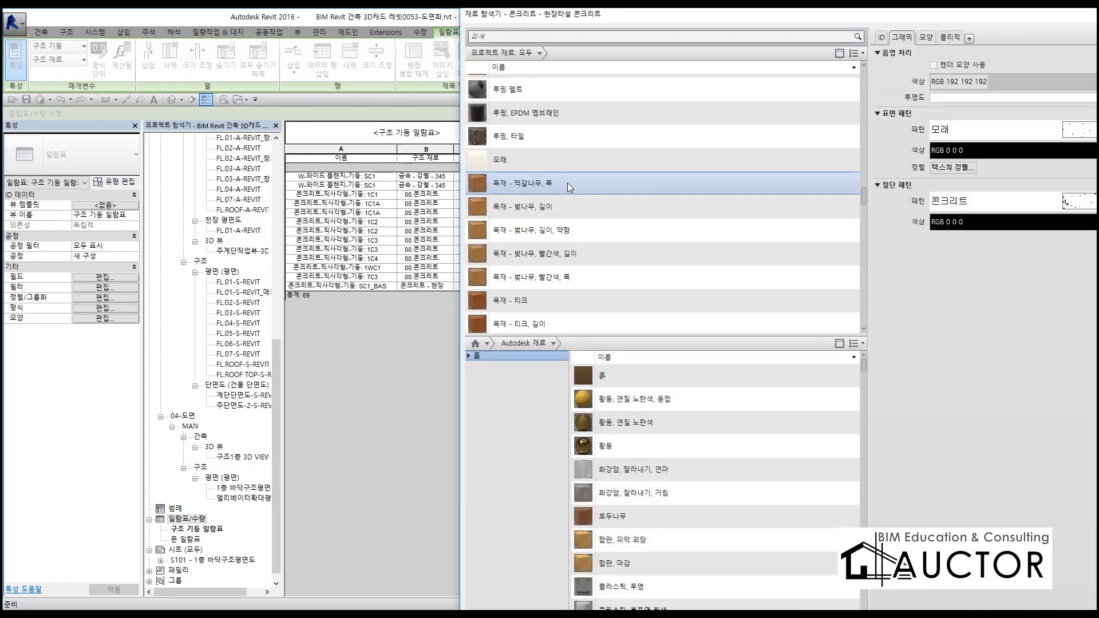
pyautogui.scroll(10, 568, 183)
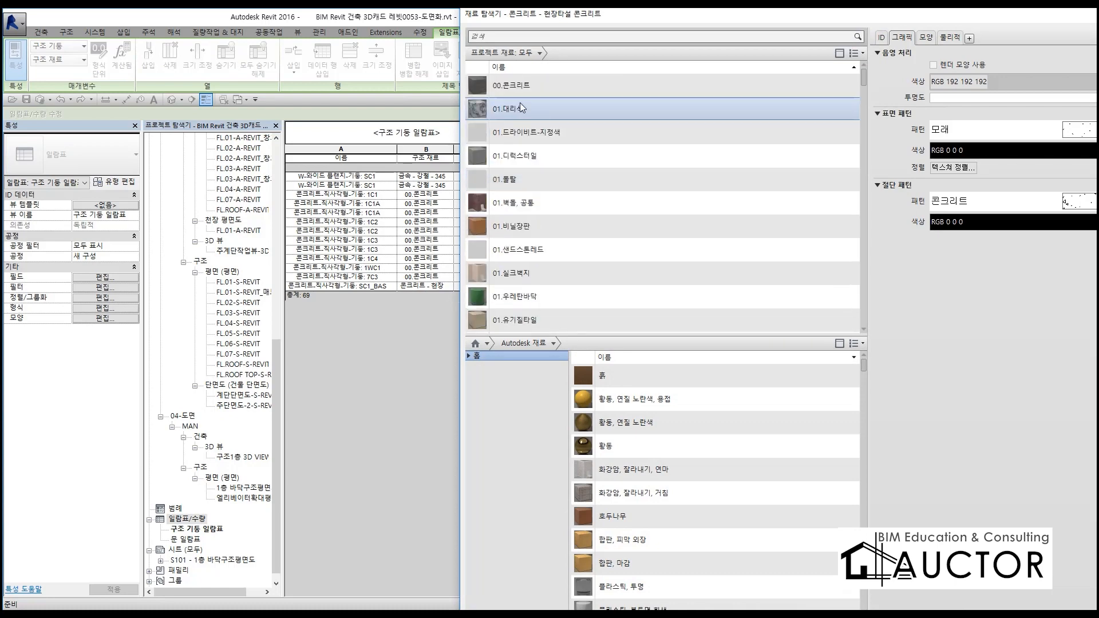
pyautogui.click(530, 85)
pyautogui.moveTo(634, 22); pyautogui.dragTo(395, 49)
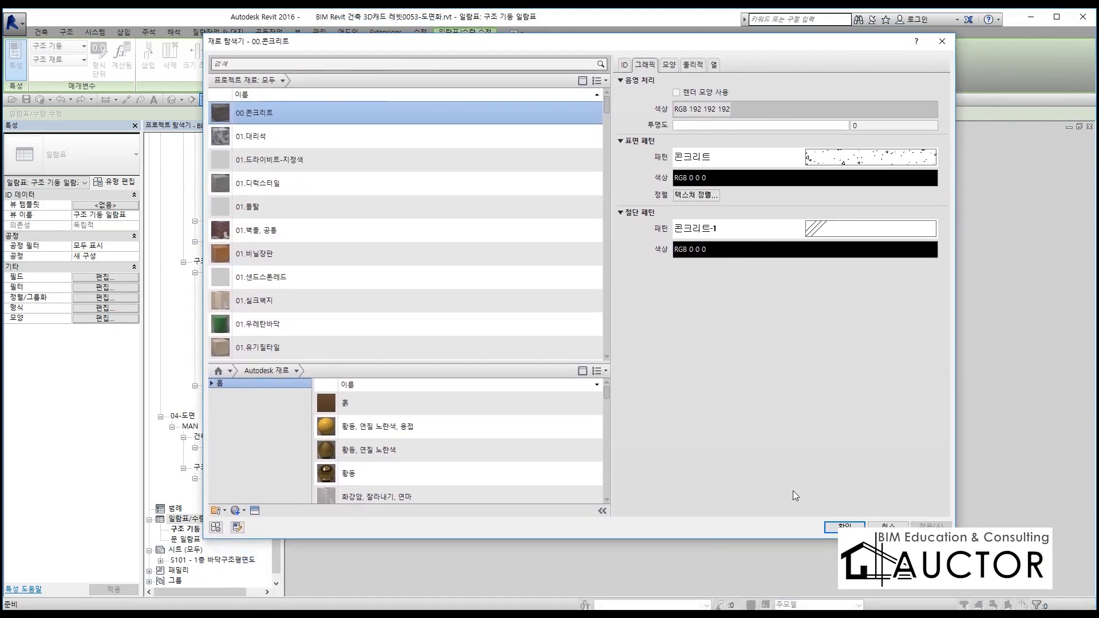
pyautogui.click(837, 528)
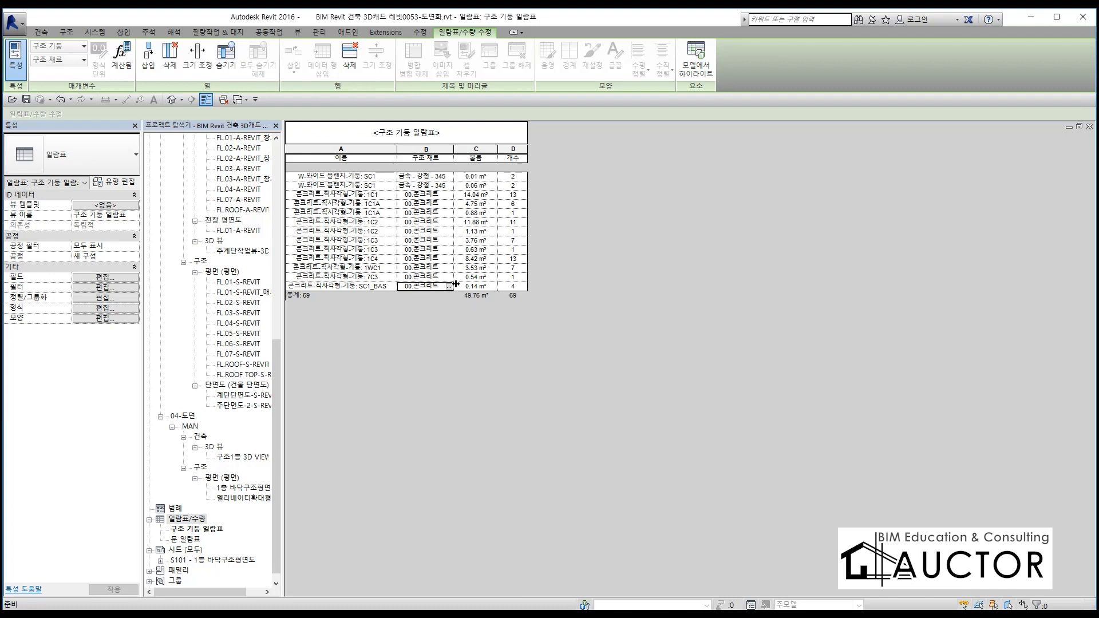
# Add a 바닥글 with 제목, 개수 및 합계 and a 빈 선 to the schedule's 체적 grouping
pyautogui.click(106, 298)
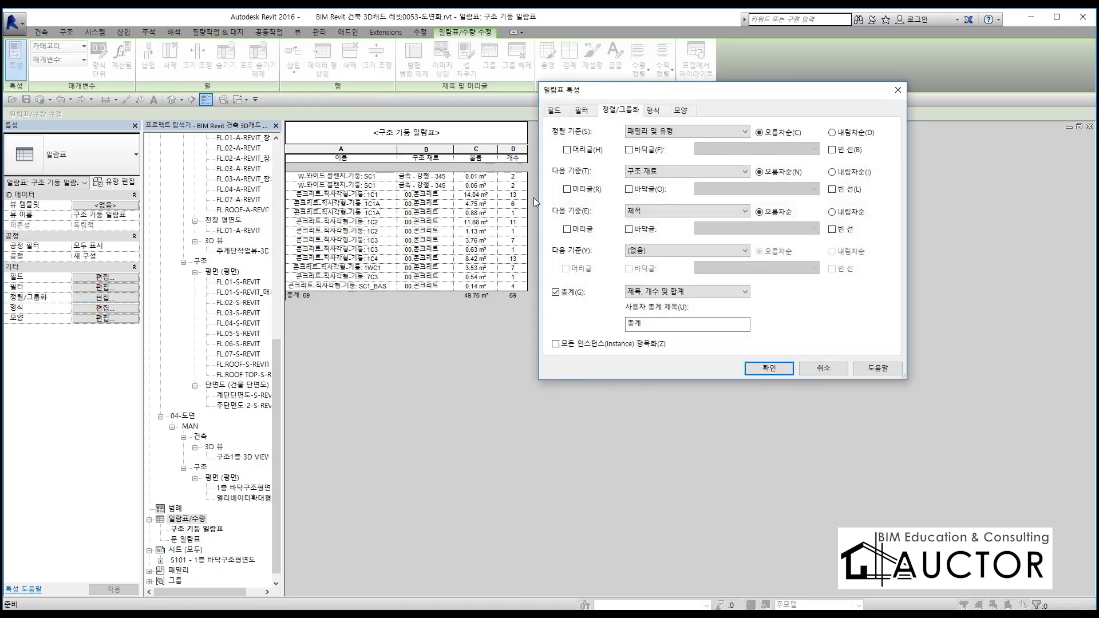
pyautogui.click(685, 211)
pyautogui.click(684, 210)
pyautogui.click(647, 291)
pyautogui.click(670, 289)
pyautogui.click(631, 229)
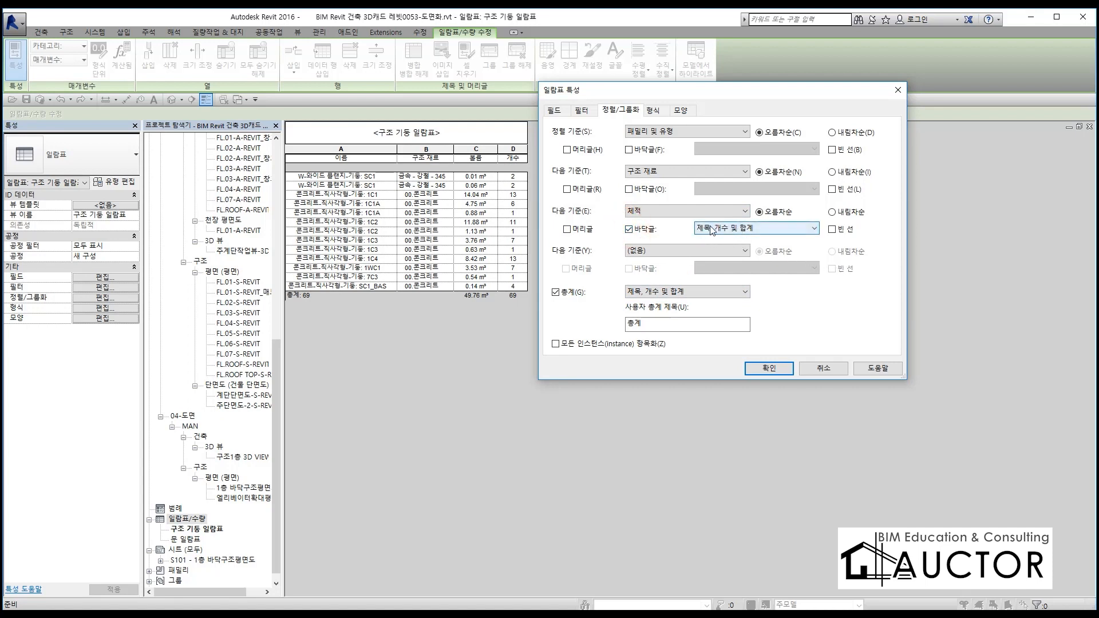
pyautogui.click(833, 229)
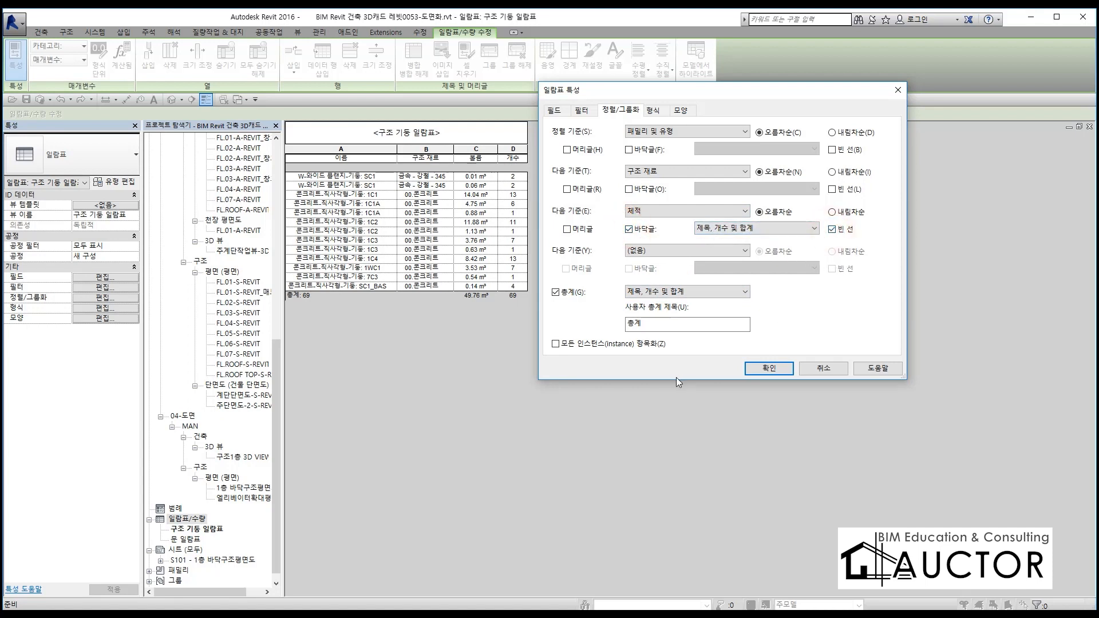
pyautogui.click(764, 369)
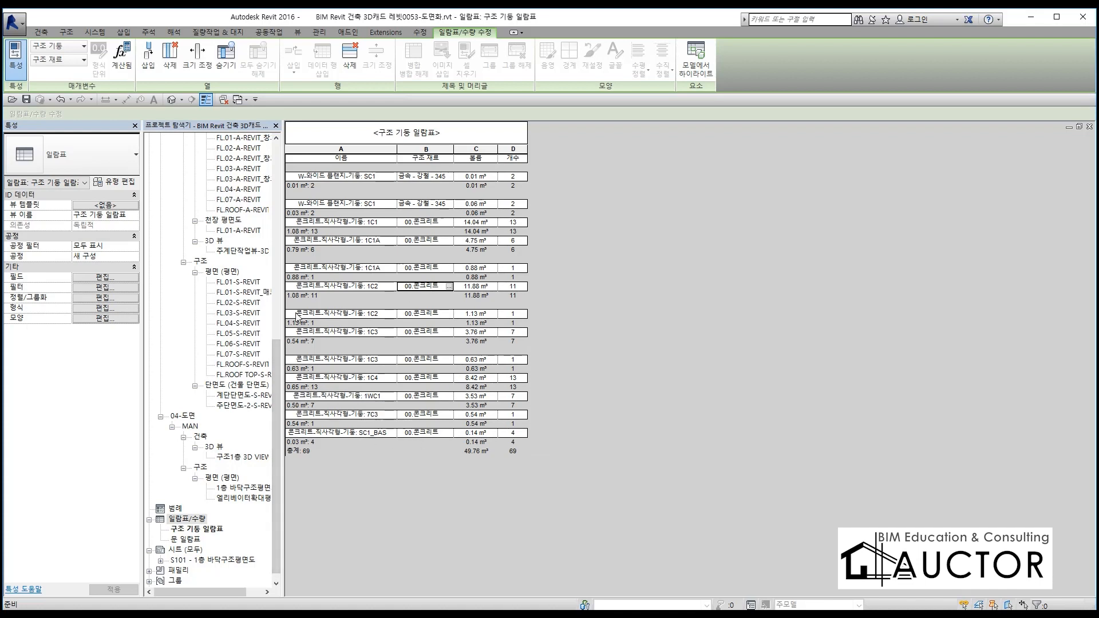
# Turn off the 빈 선 option for the schedule's 체적 grouping
pyautogui.click(94, 298)
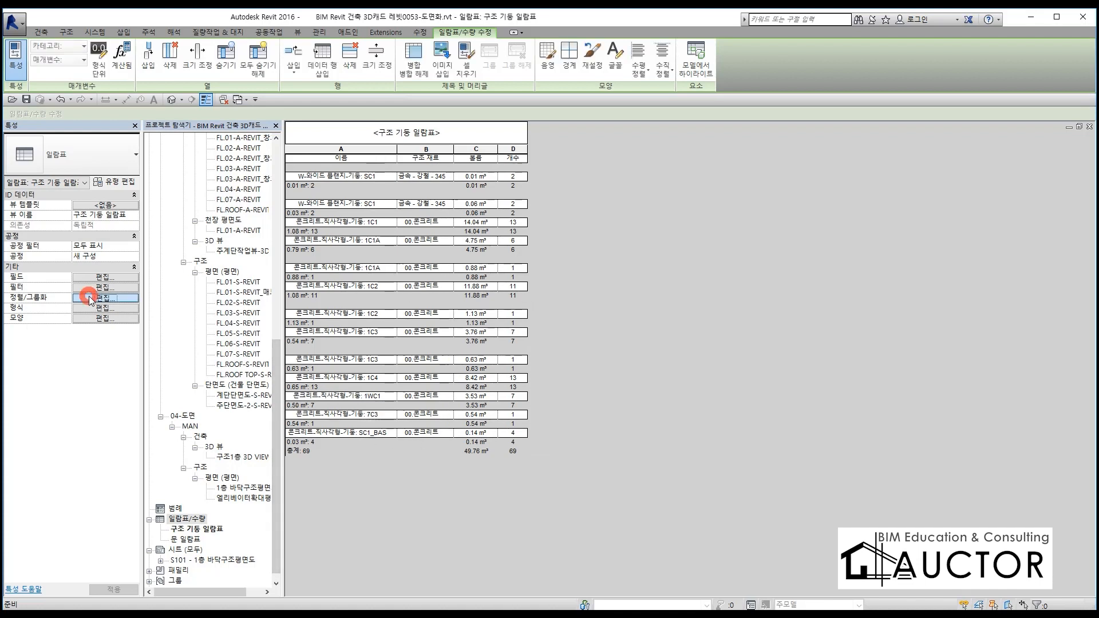
pyautogui.click(832, 230)
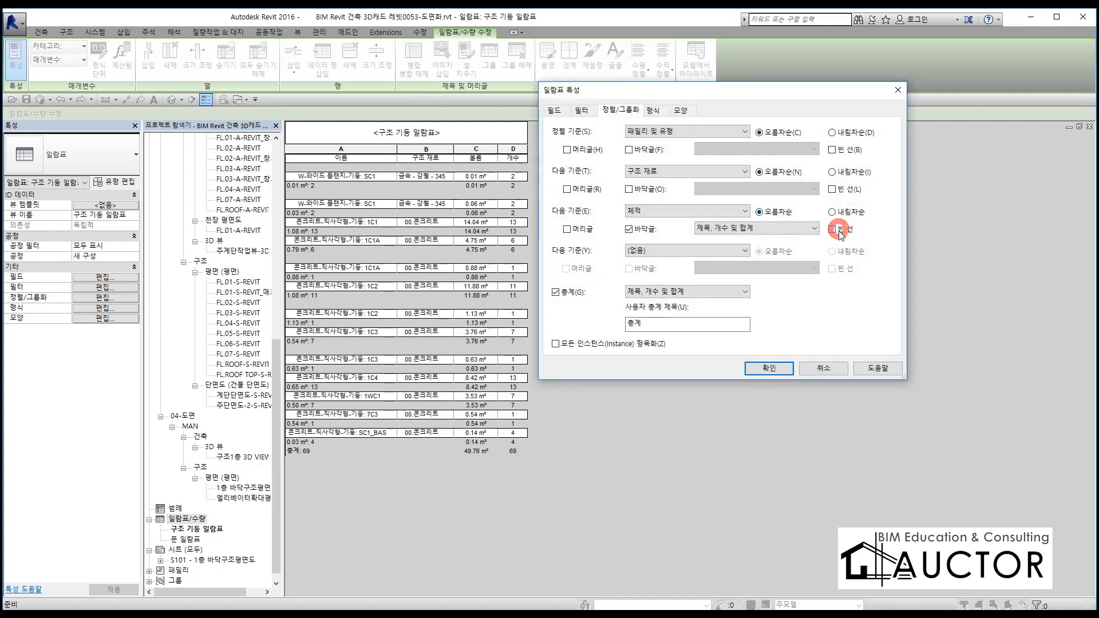
pyautogui.click(785, 368)
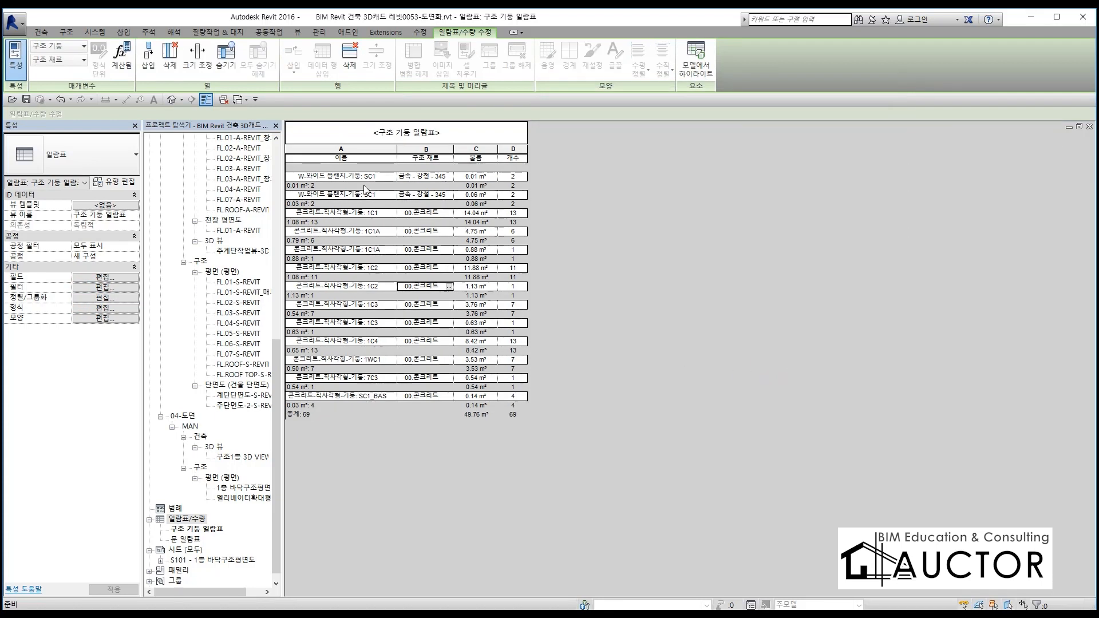
# Remove the 바닥글 from the 체적 grouping and add one with 제목, 개수 및 합계 to the 구조 재료 grouping
pyautogui.click(83, 302)
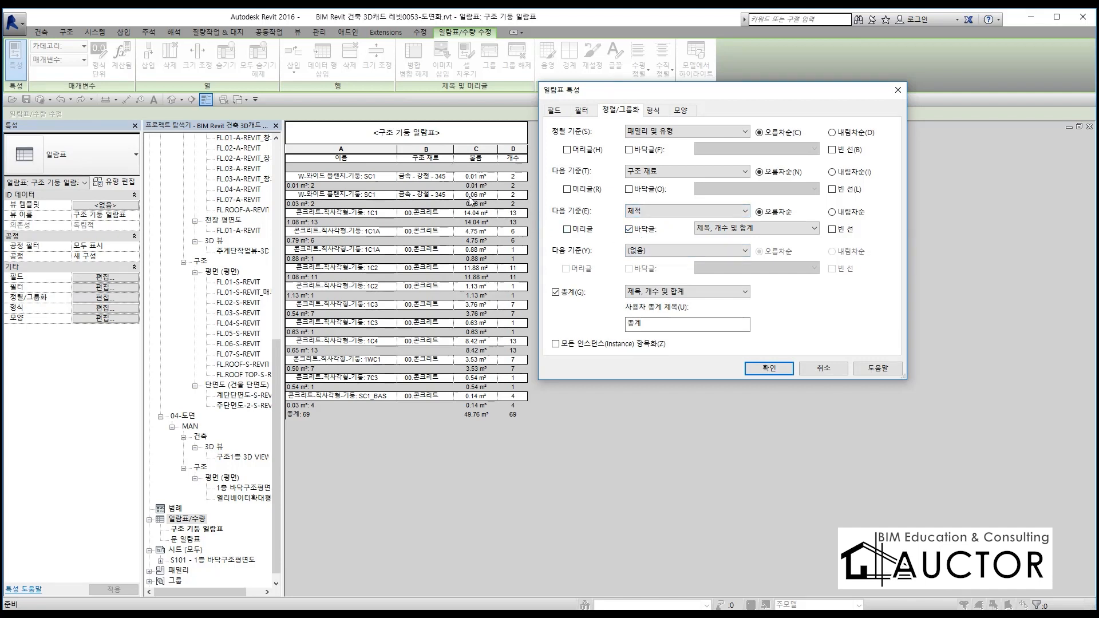
pyautogui.click(629, 230)
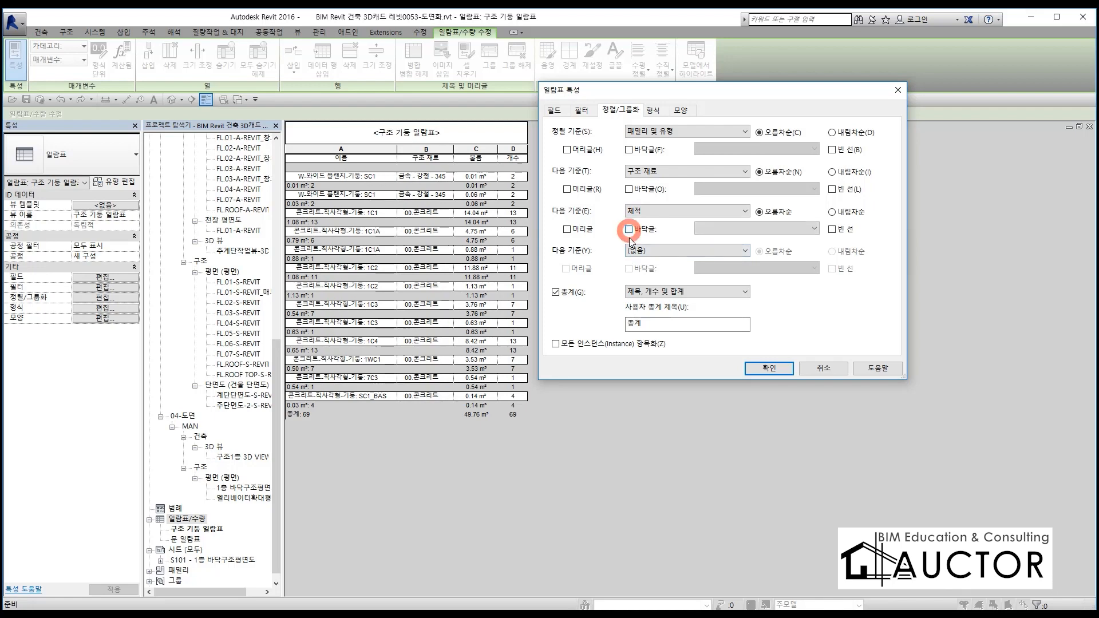
pyautogui.click(628, 189)
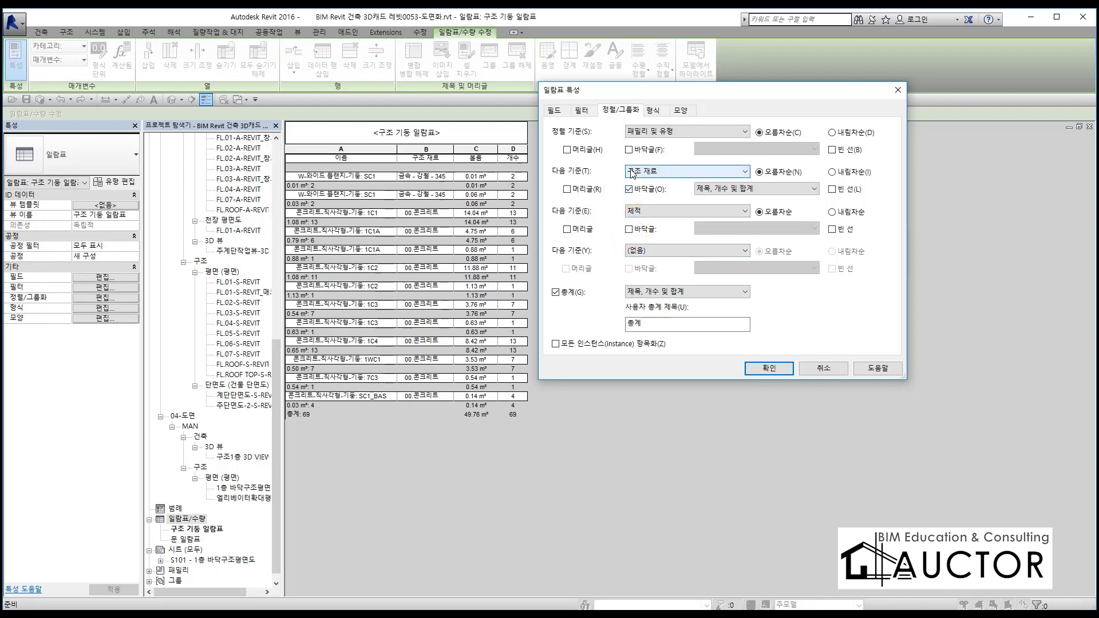
pyautogui.click(768, 368)
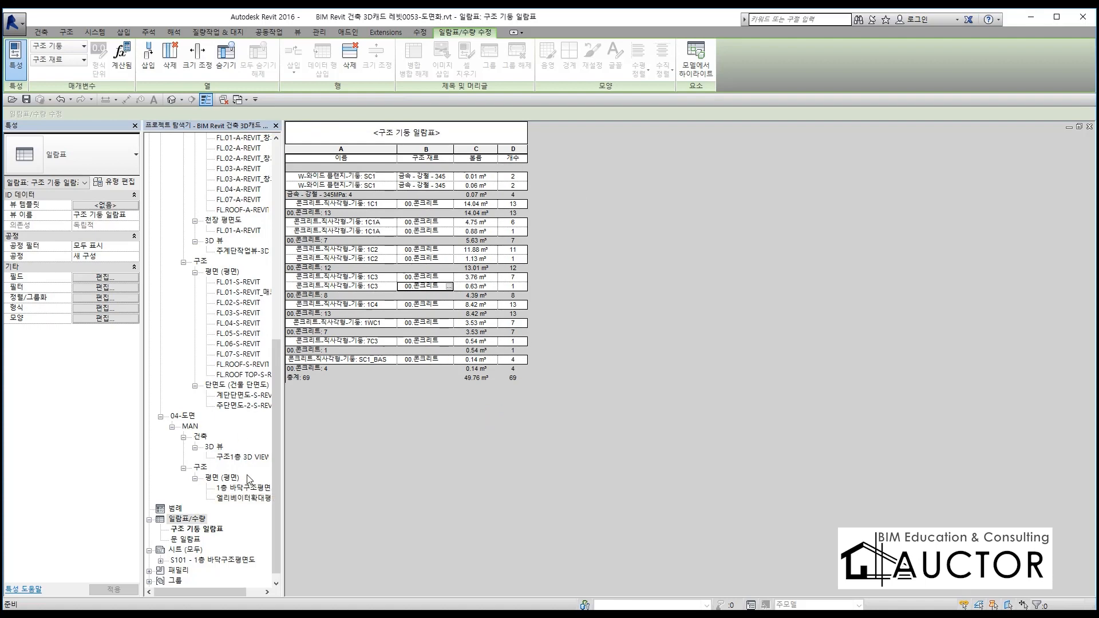
# Open sheet S101 and place the 구조 기둥 일람표 schedule on it, over the lower part of the 3D view
pyautogui.doubleClick(212, 559)
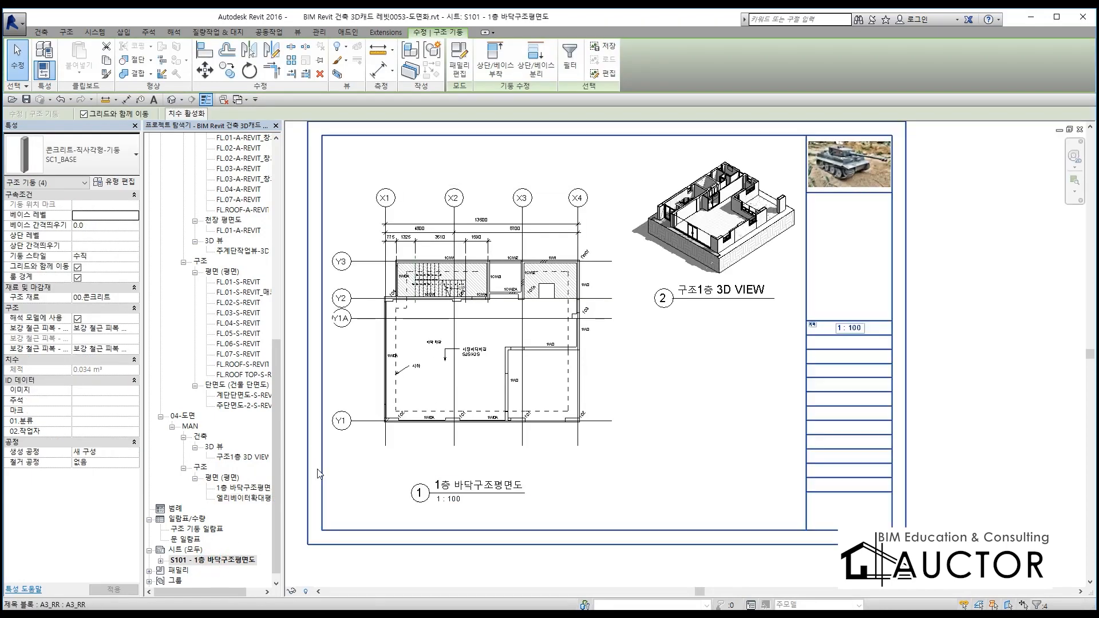
pyautogui.click(203, 529)
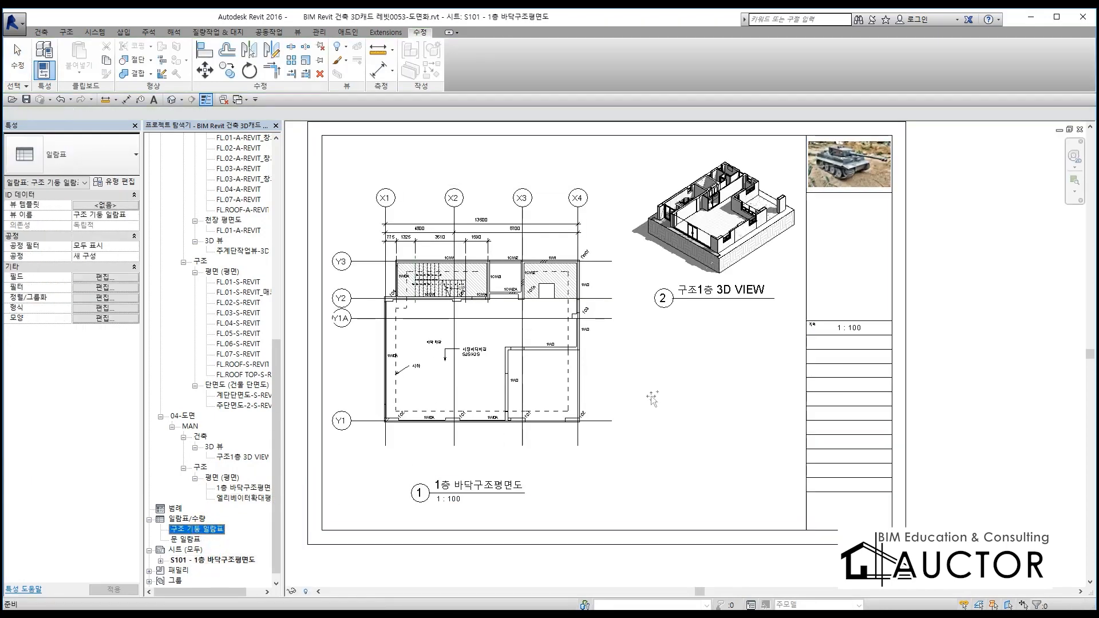
pyautogui.moveTo(197, 529); pyautogui.dragTo(712, 378)
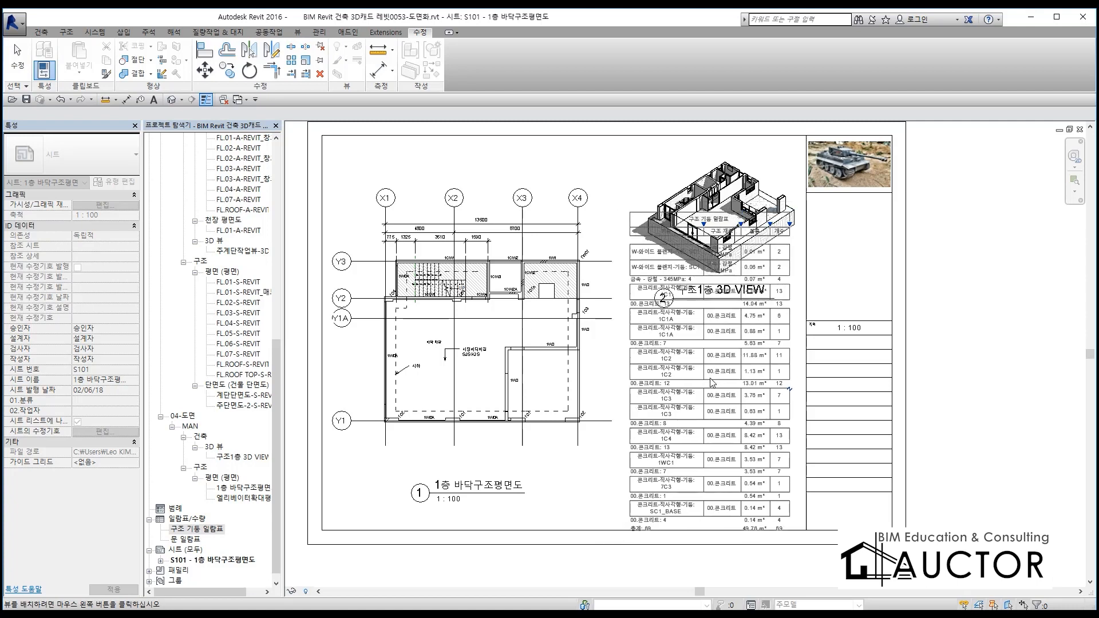
pyautogui.click(716, 381)
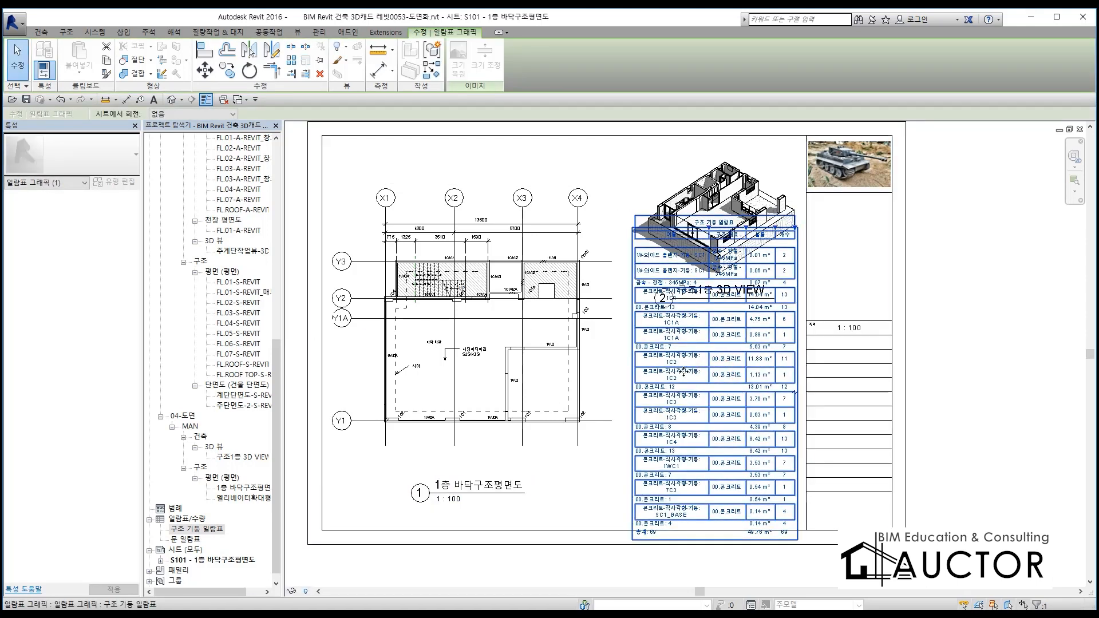
pyautogui.click(970, 363)
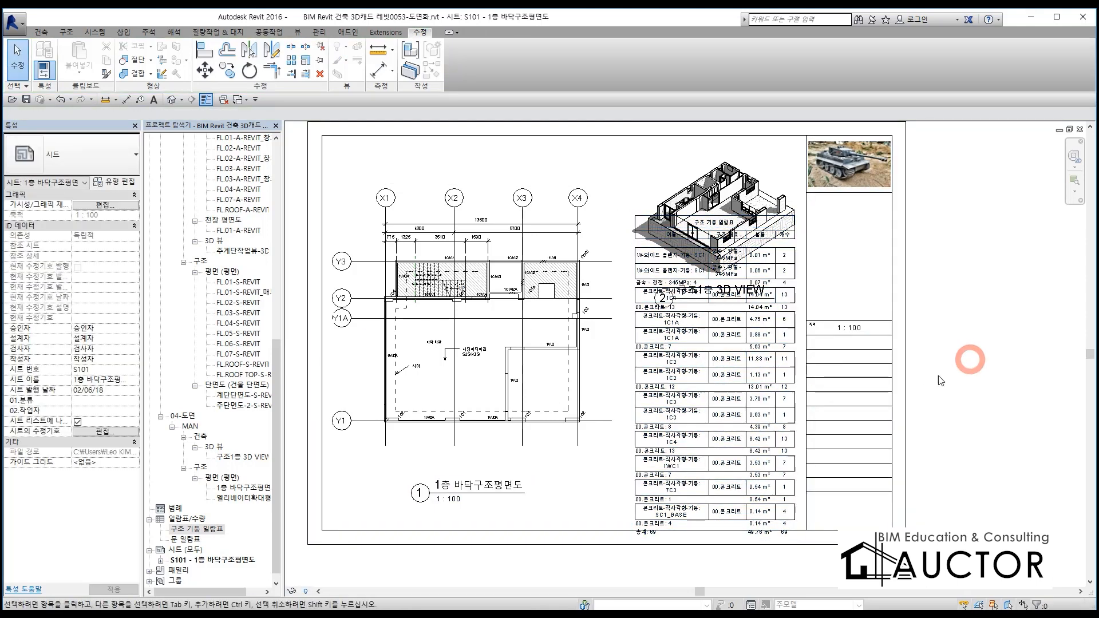
# Widen the columns of the placed 구조 기둥 일람표 so that the names and materials fit on single lines
pyautogui.click(756, 381)
pyautogui.scroll(5, 779, 213)
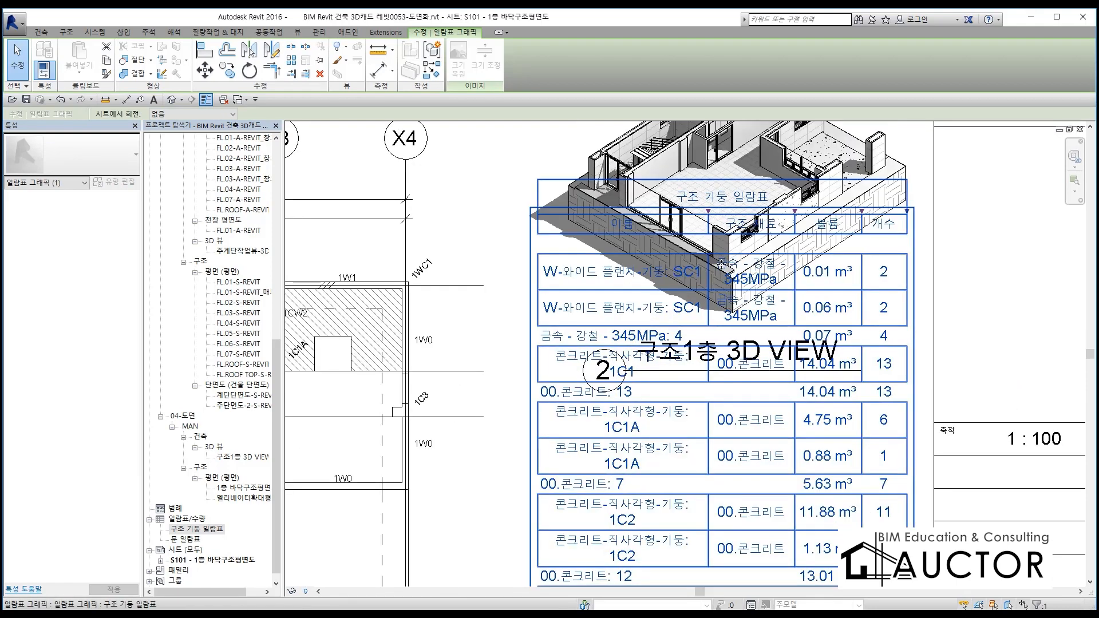
pyautogui.moveTo(777, 210); pyautogui.dragTo(916, 209)
pyautogui.moveTo(735, 210); pyautogui.dragTo(795, 210)
pyautogui.moveTo(668, 210); pyautogui.dragTo(806, 210)
pyautogui.moveTo(580, 210); pyautogui.dragTo(738, 210)
pyautogui.scroll(-5, 737, 227)
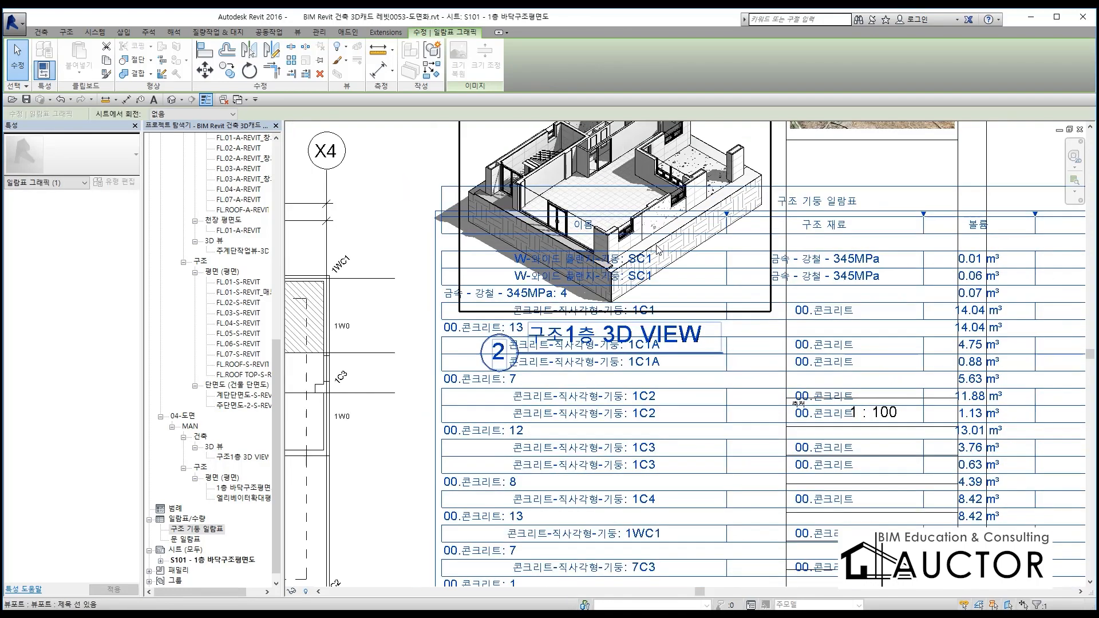
# Narrow the 이름, 구조 재료, 볼륨 and 개수 columns of the placed schedule to fit closely around their text
pyautogui.scroll(2, 700, 224)
pyautogui.moveTo(699, 224); pyautogui.dragTo(633, 232)
pyautogui.moveTo(791, 227); pyautogui.dragTo(751, 237)
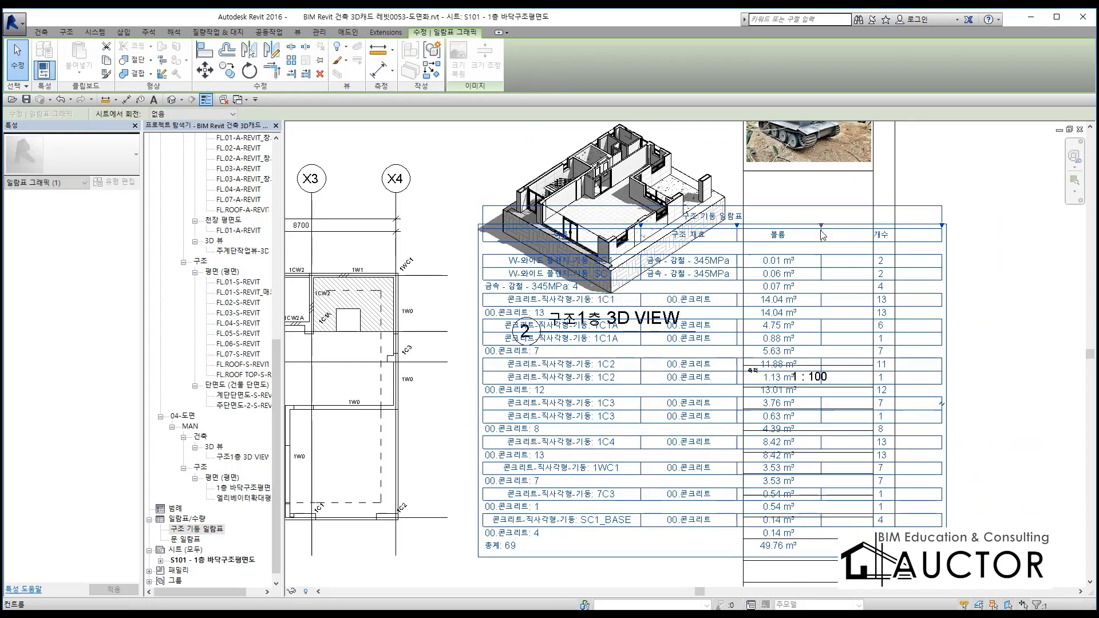
pyautogui.moveTo(824, 234); pyautogui.dragTo(780, 234)
pyautogui.moveTo(899, 230); pyautogui.dragTo(802, 240)
# Move the schedule below the 구조1층 3D VIEW title, against the edge of the title block's information column
pyautogui.scroll(-2, 821, 214)
pyautogui.moveTo(734, 269); pyautogui.dragTo(719, 324)
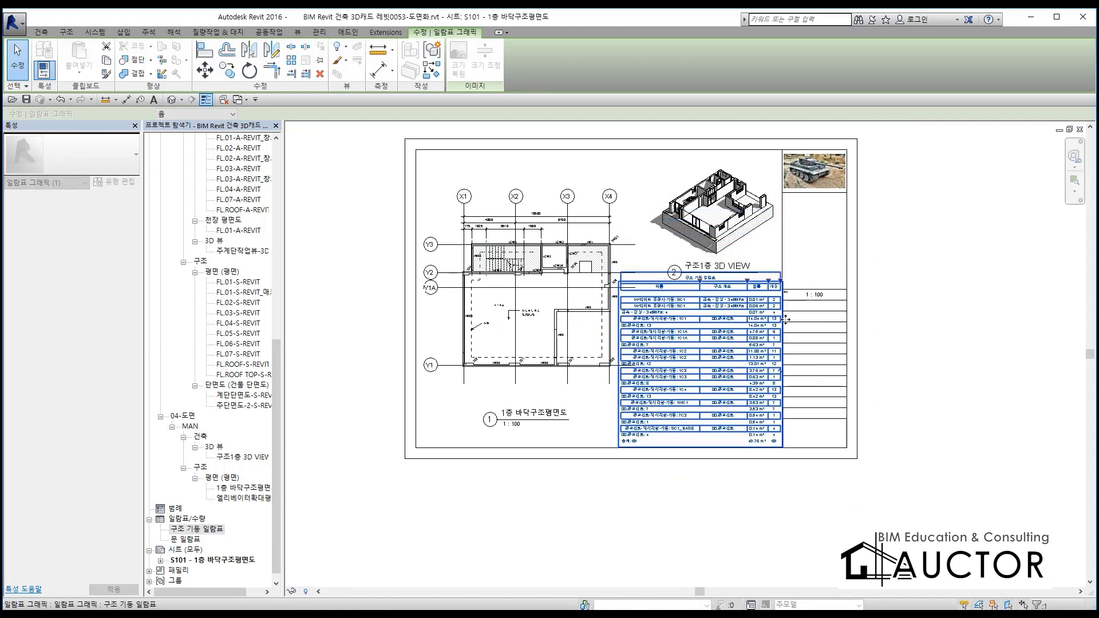
pyautogui.click(1057, 326)
# Examine the placed schedule's rows, material subtotals and fit beside the floor plan on the sheet
pyautogui.scroll(2, 720, 481)
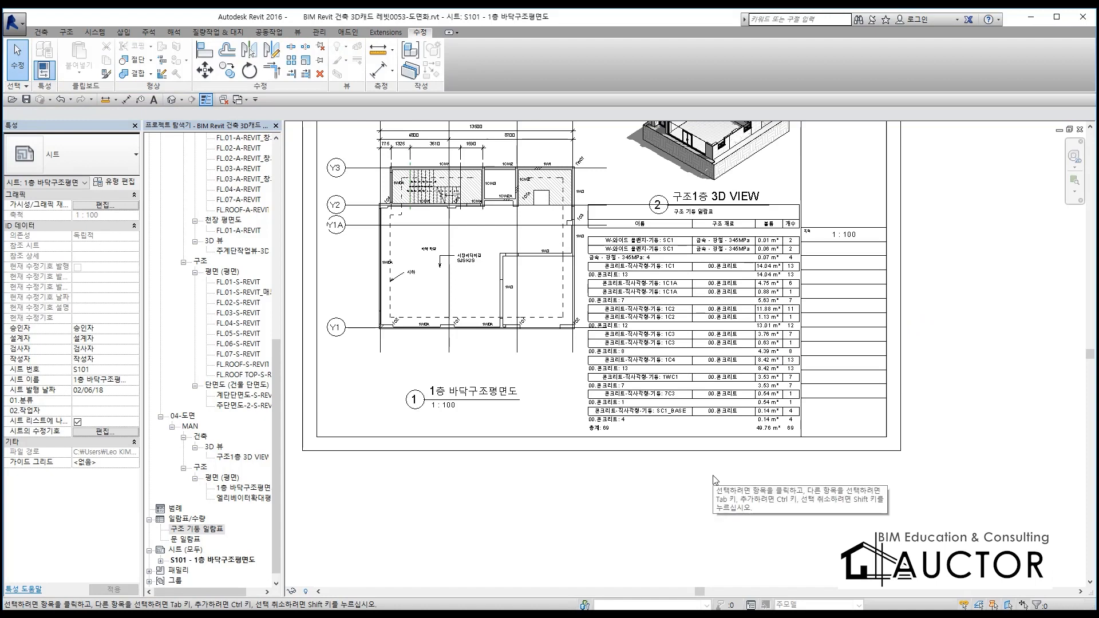
pyautogui.moveTo(711, 444); pyautogui.dragTo(702, 486, button='middle')
pyautogui.scroll(2, 752, 243)
pyautogui.moveTo(733, 305); pyautogui.dragTo(724, 295)
pyautogui.moveTo(543, 503); pyautogui.dragTo(709, 351, button='middle')
pyautogui.click(643, 497)
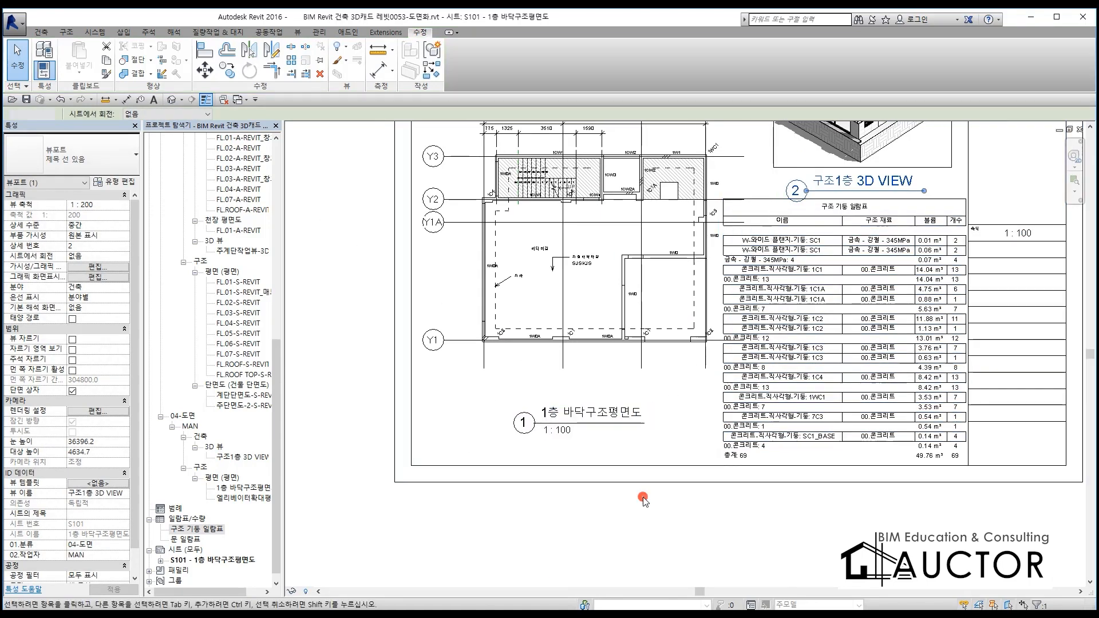
pyautogui.click(650, 385)
pyautogui.click(853, 501)
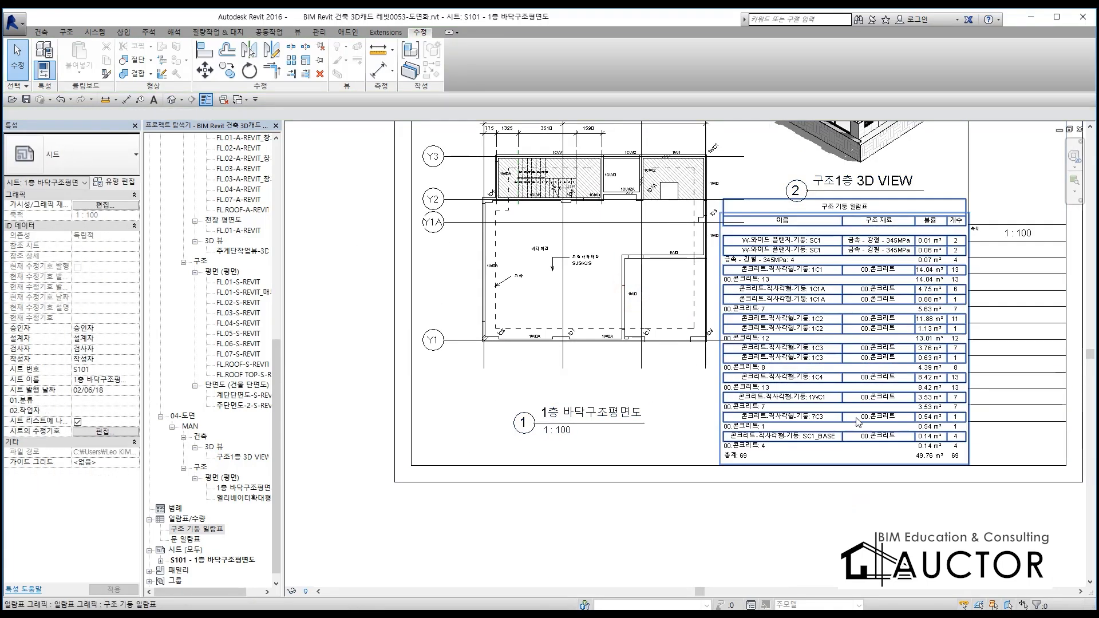
pyautogui.moveTo(824, 422); pyautogui.dragTo(679, 420, button='middle')
pyautogui.scroll(4, 687, 303)
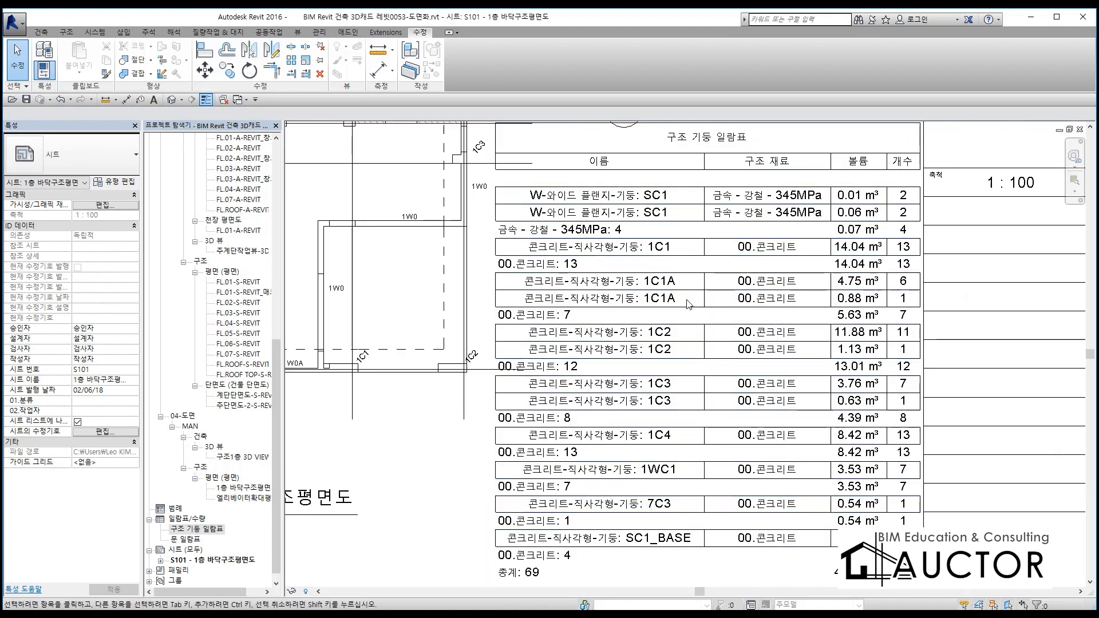
pyautogui.scroll(-4, 689, 304)
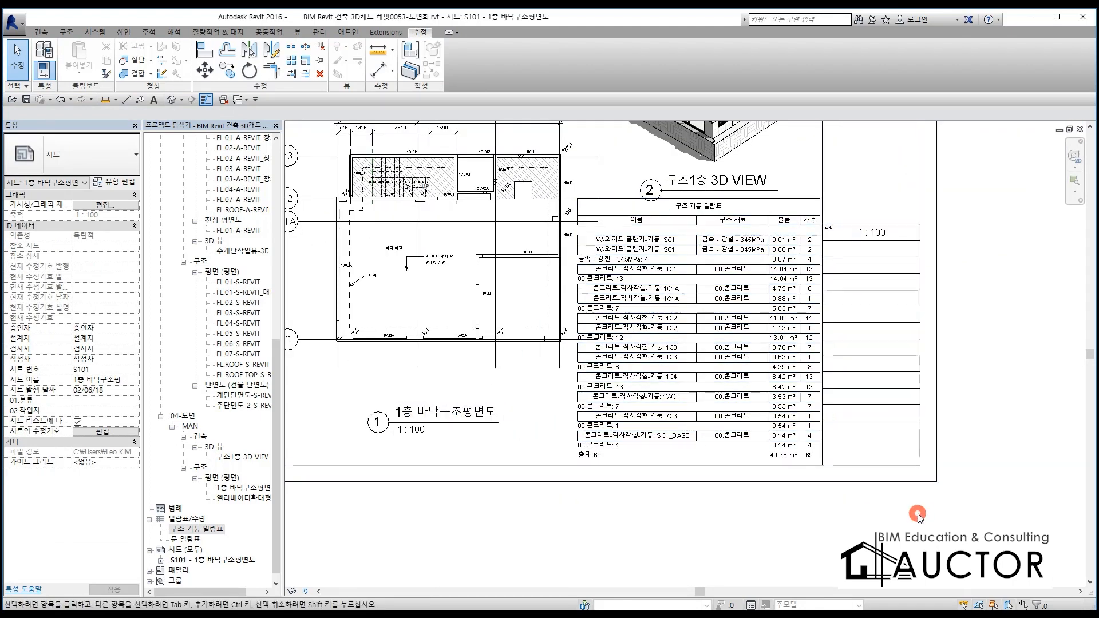
# Review the overall layout of sheet S101 with the floor plan, 3D view, schedule and title block
pyautogui.scroll(-3, 882, 395)
pyautogui.scroll(2, 687, 321)
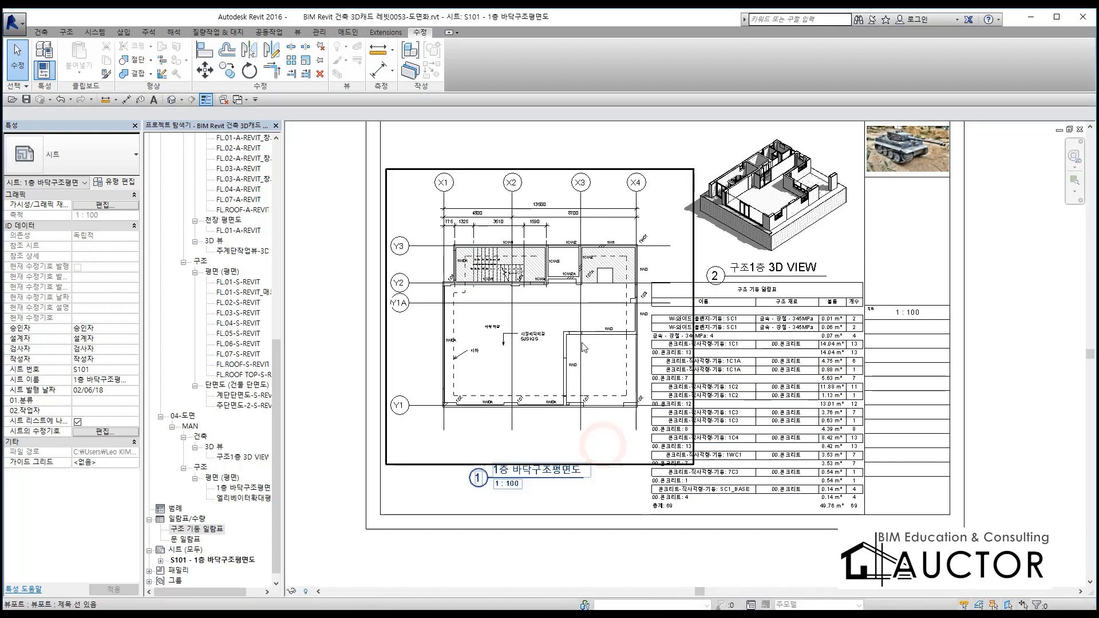
pyautogui.scroll(-2, 762, 330)
pyautogui.click(896, 364)
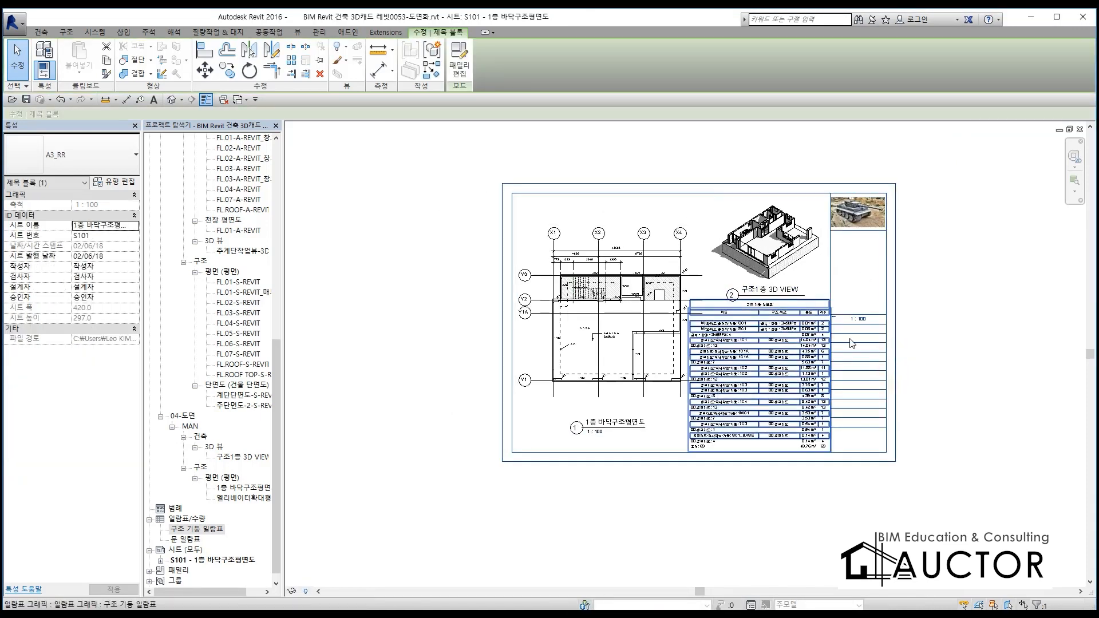
pyautogui.click(1038, 334)
pyautogui.scroll(2, 818, 229)
pyautogui.moveTo(605, 433); pyautogui.dragTo(605, 413, button='middle')
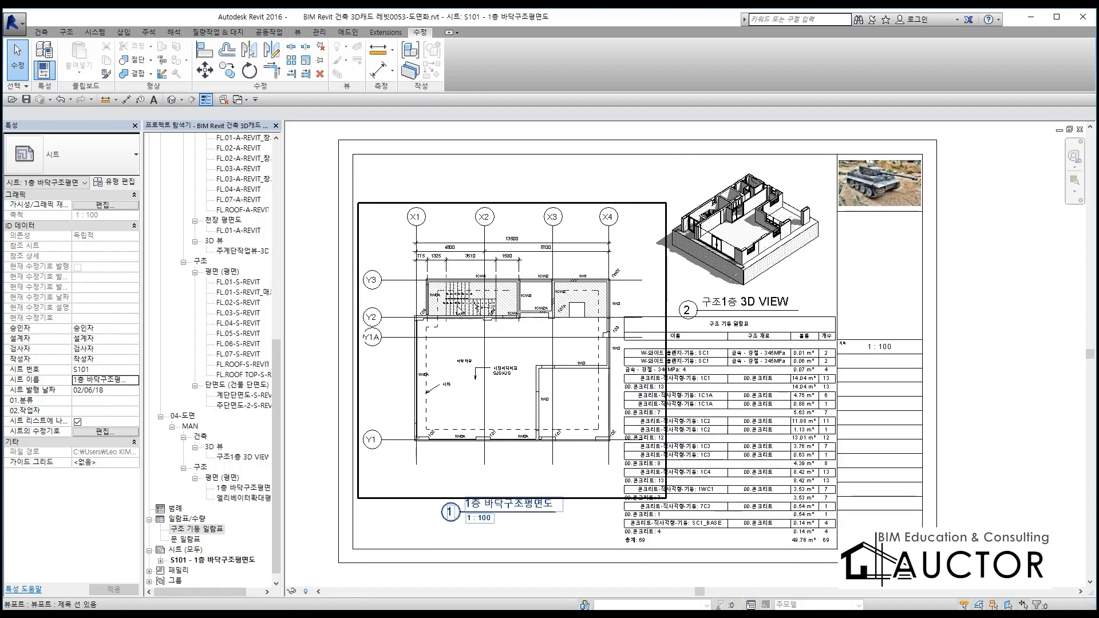
pyautogui.scroll(-1, 485, 362)
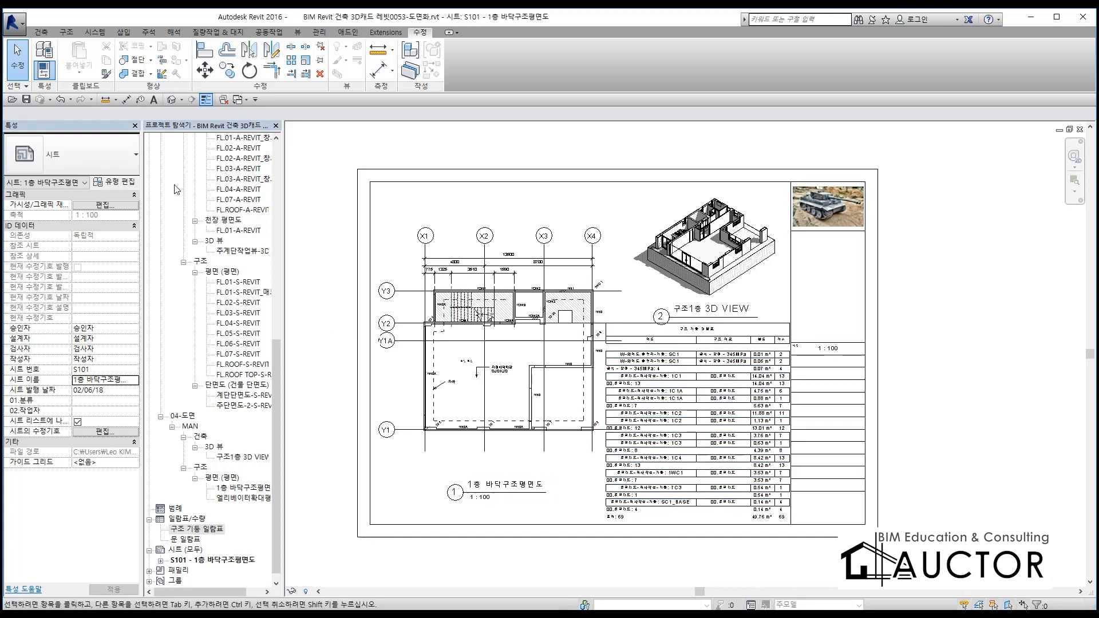
pyautogui.click(13, 23)
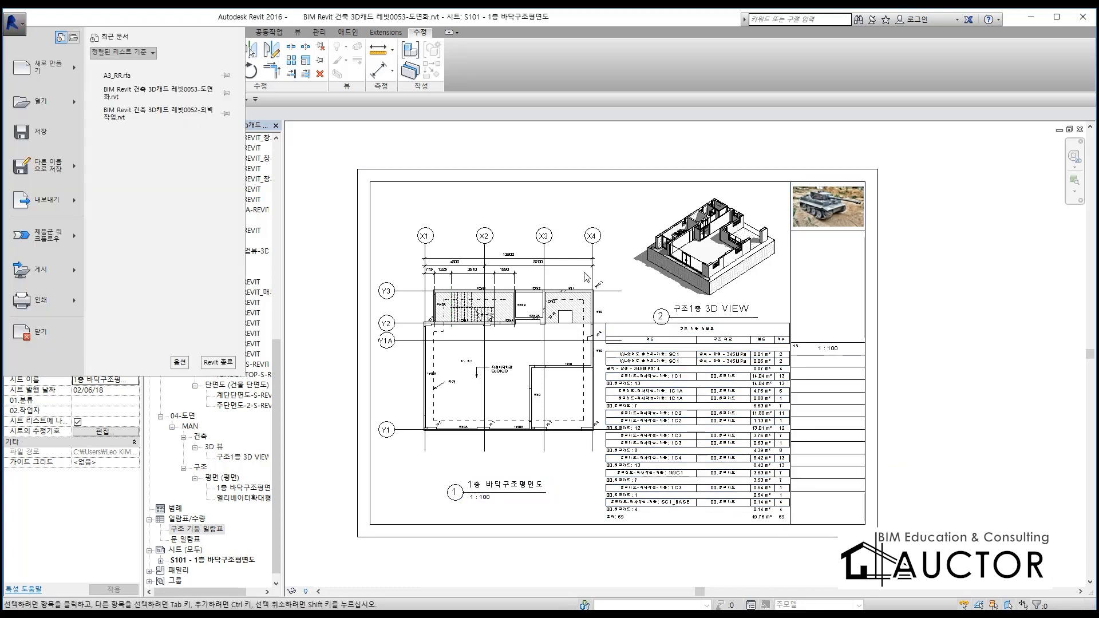
pyautogui.click(965, 323)
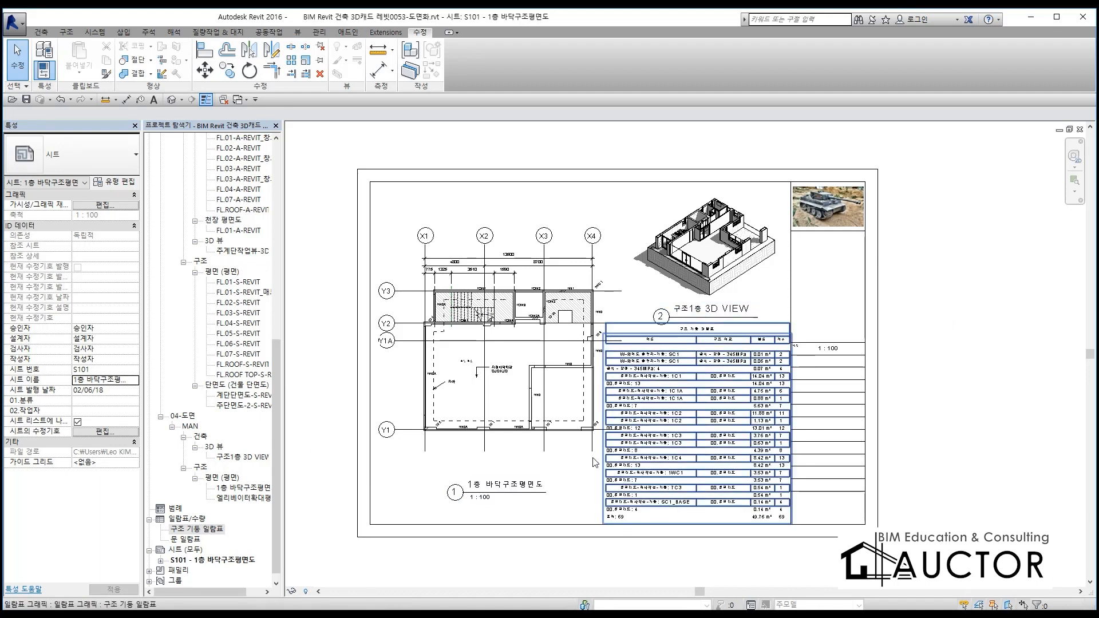
pyautogui.moveTo(544, 429); pyautogui.dragTo(567, 394, button='middle')
pyautogui.scroll(-1, 633, 291)
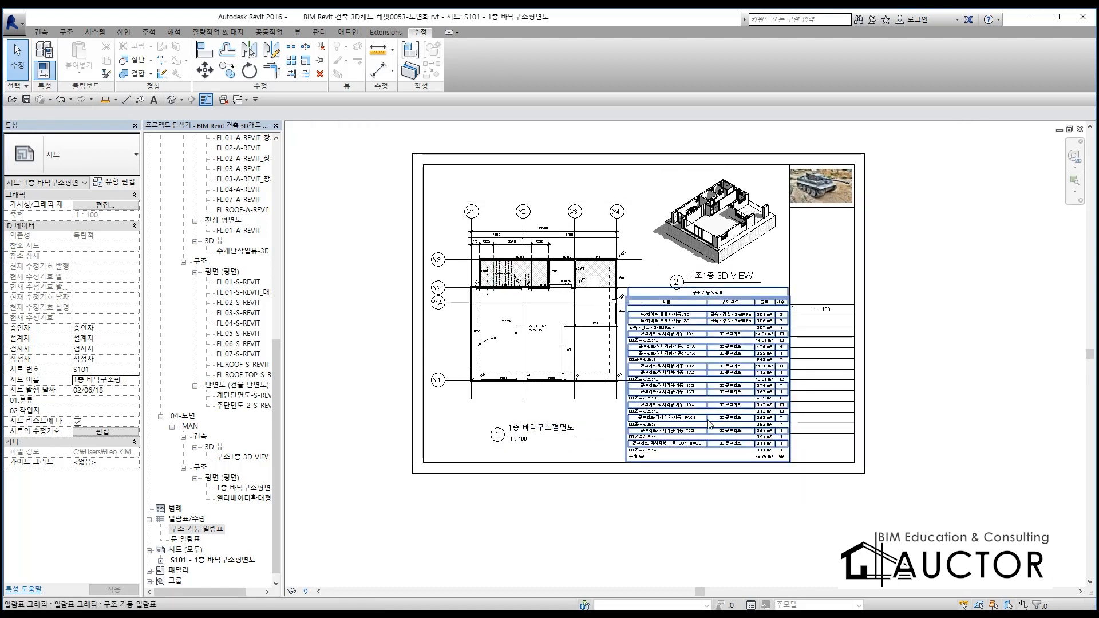
pyautogui.scroll(1, 754, 403)
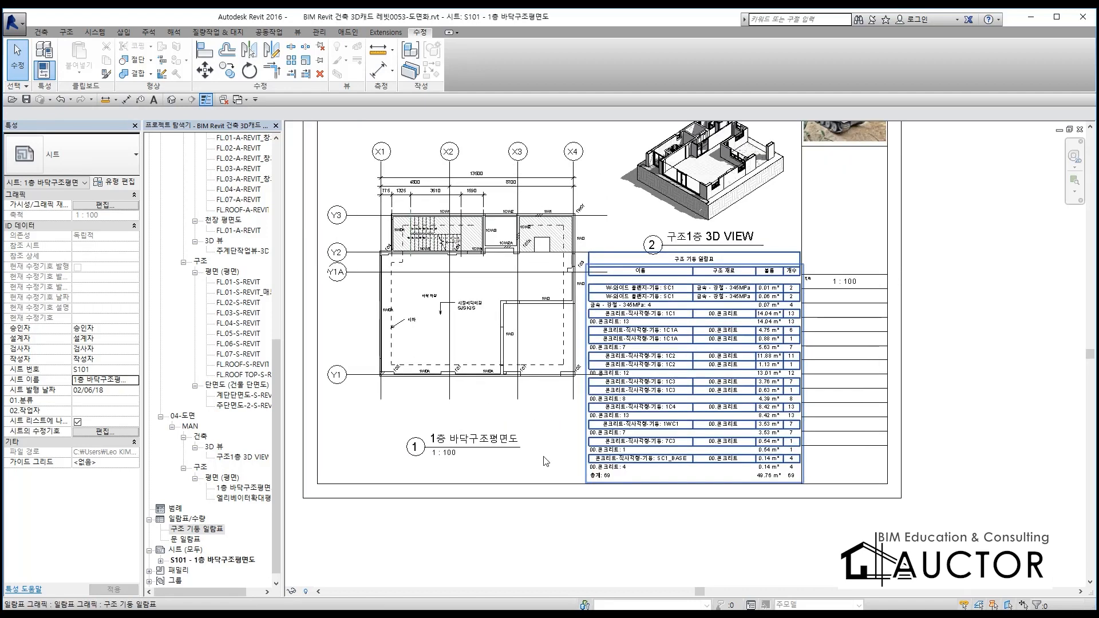
# Open the 구조 기둥 일람표 schedule view
pyautogui.doubleClick(189, 532)
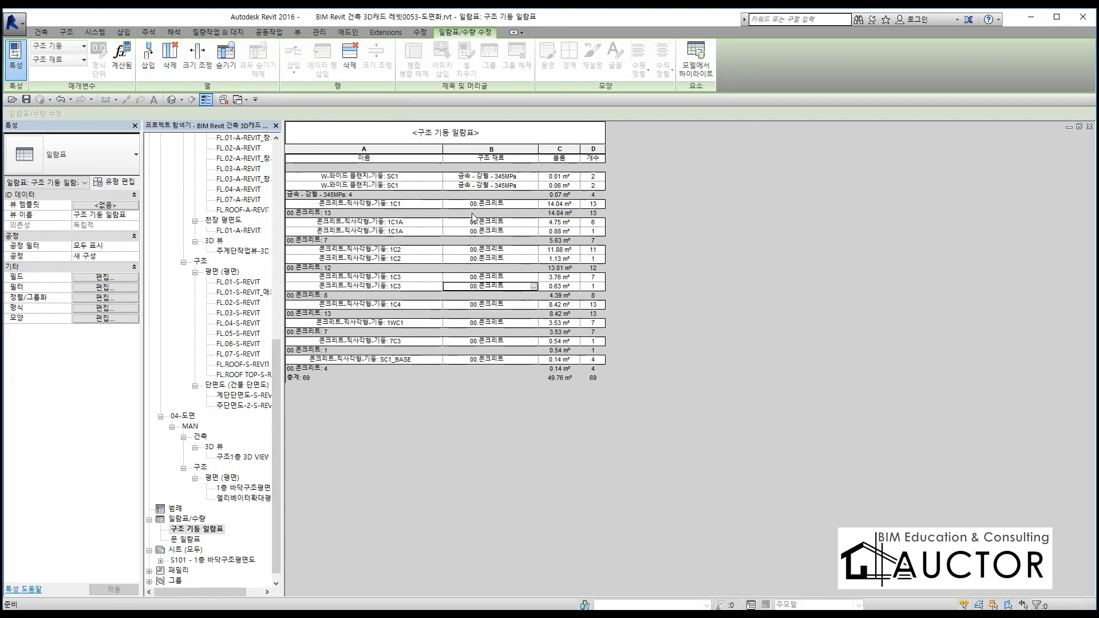
pyautogui.press('super')
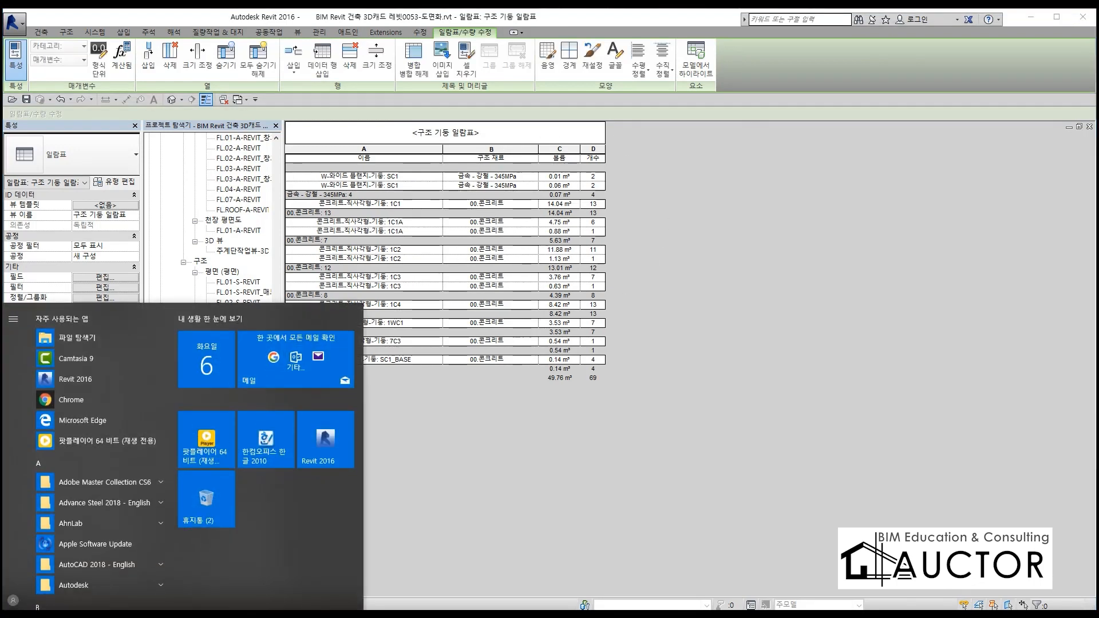
pyautogui.press('super')
pyautogui.press('super')
pyautogui.click(650, 433)
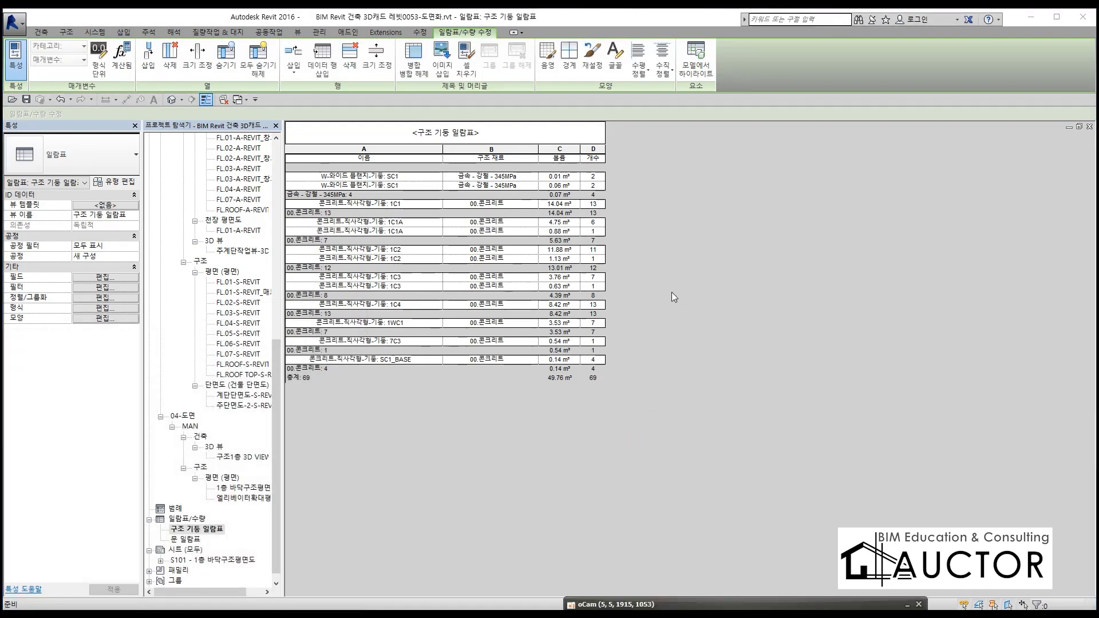
pyautogui.click(546, 504)
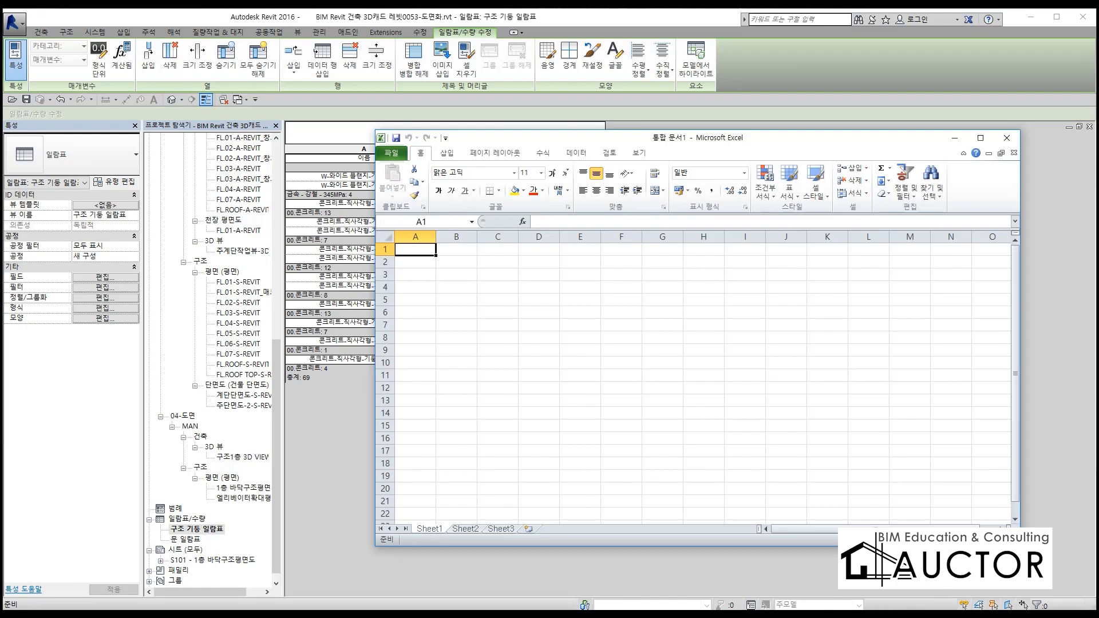
pyautogui.click(235, 616)
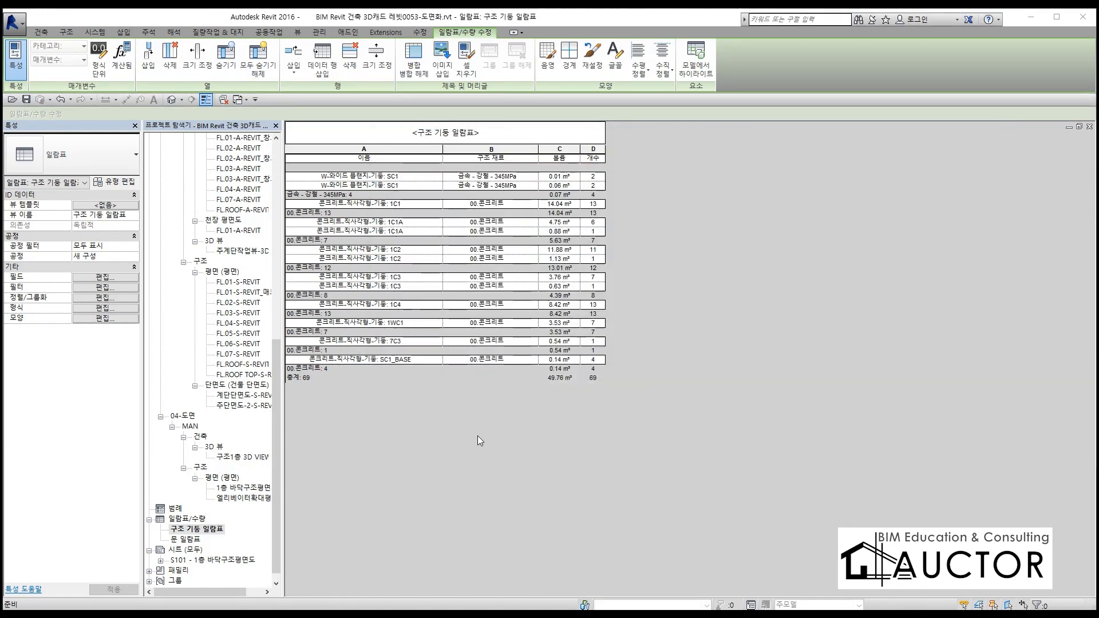
pyautogui.click(592, 413)
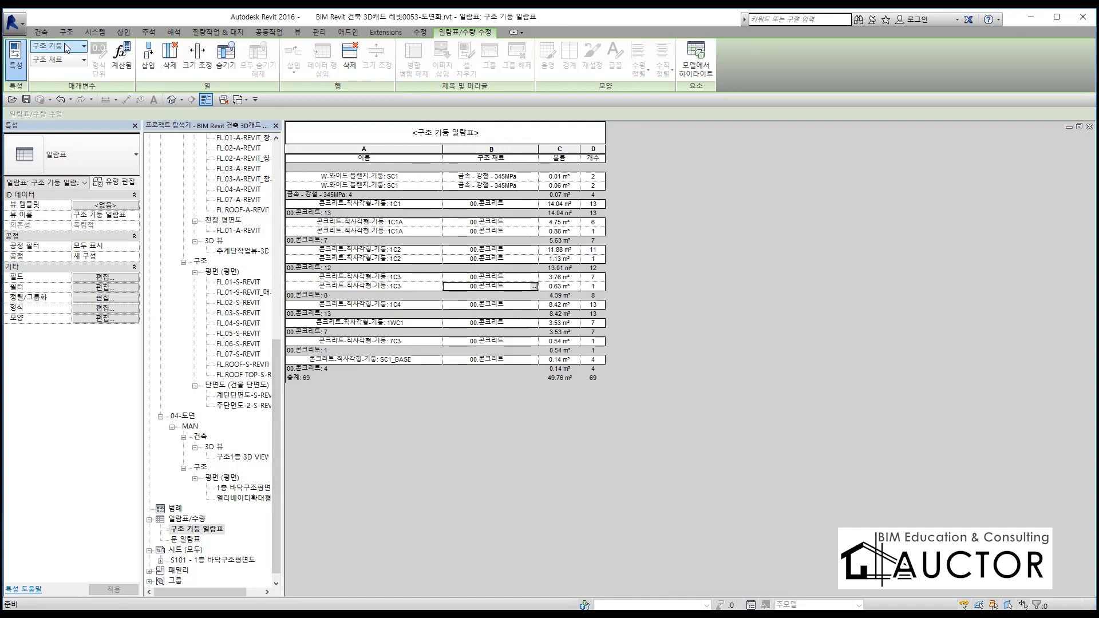
pyautogui.click(10, 23)
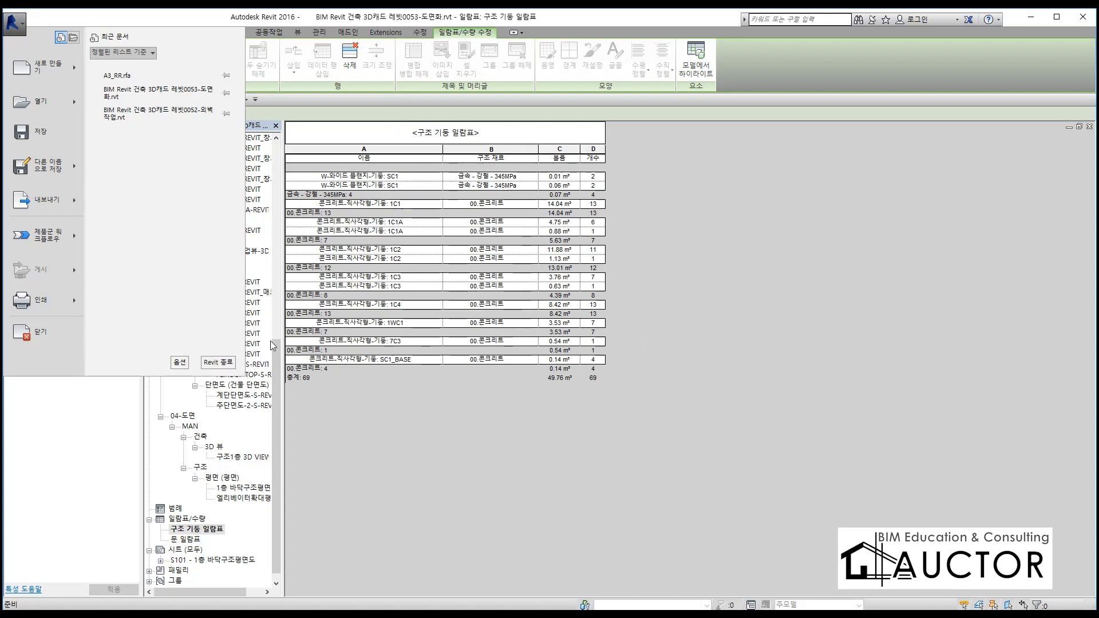
pyautogui.click(894, 438)
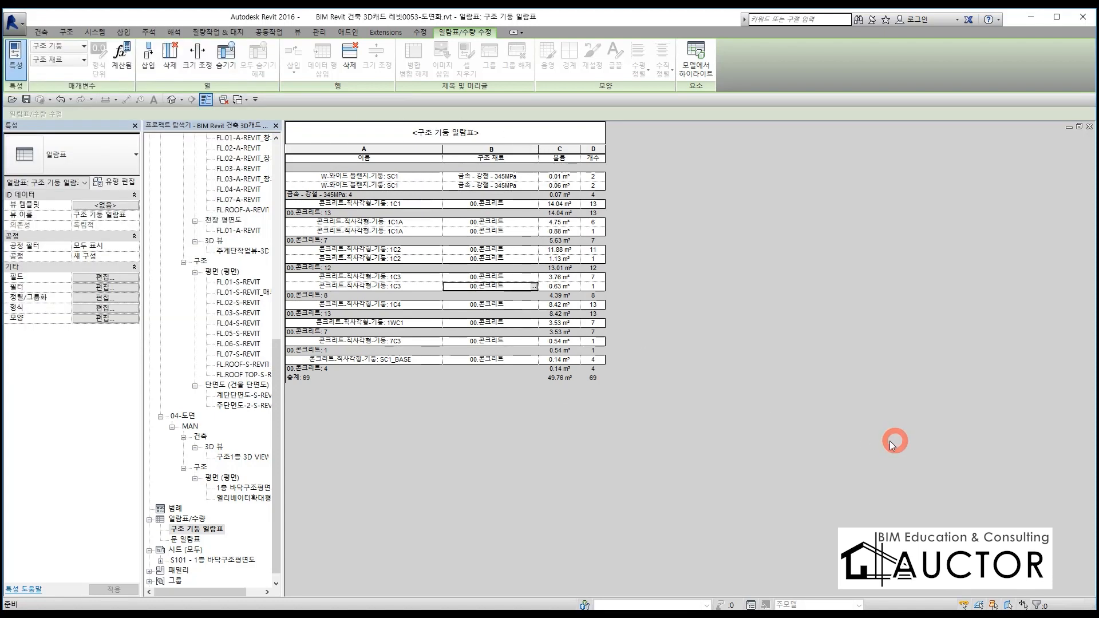
# Export the 구조 기둥 일람표 schedule as the delimited text report 구조 기둥 일람표.txt in 새 폴더, using tab-separated fields
pyautogui.click(22, 27)
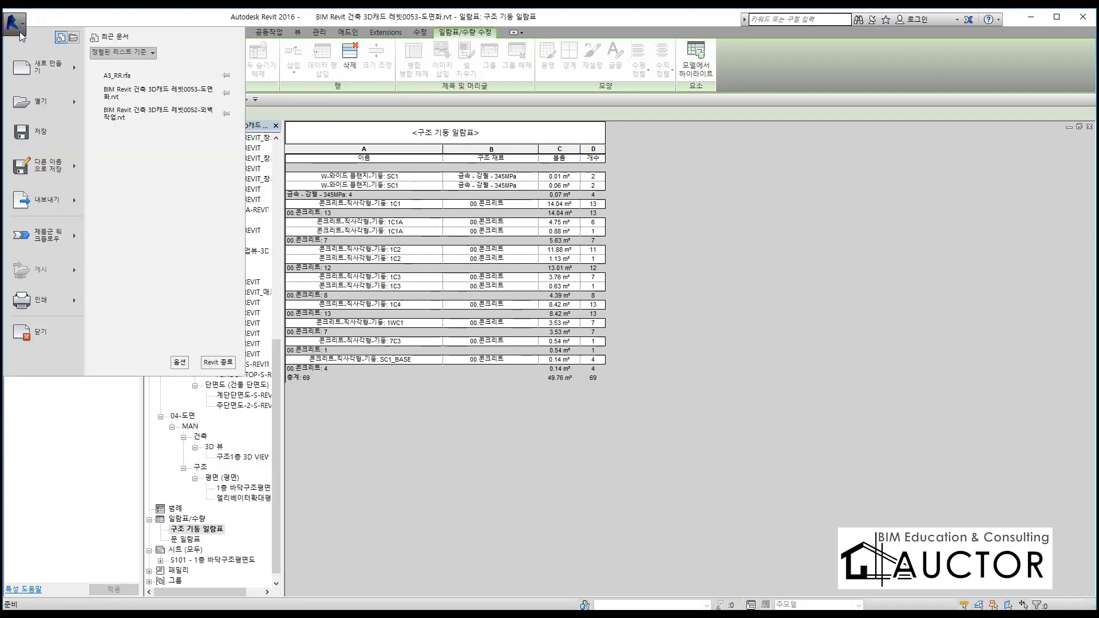
pyautogui.moveTo(63, 203)
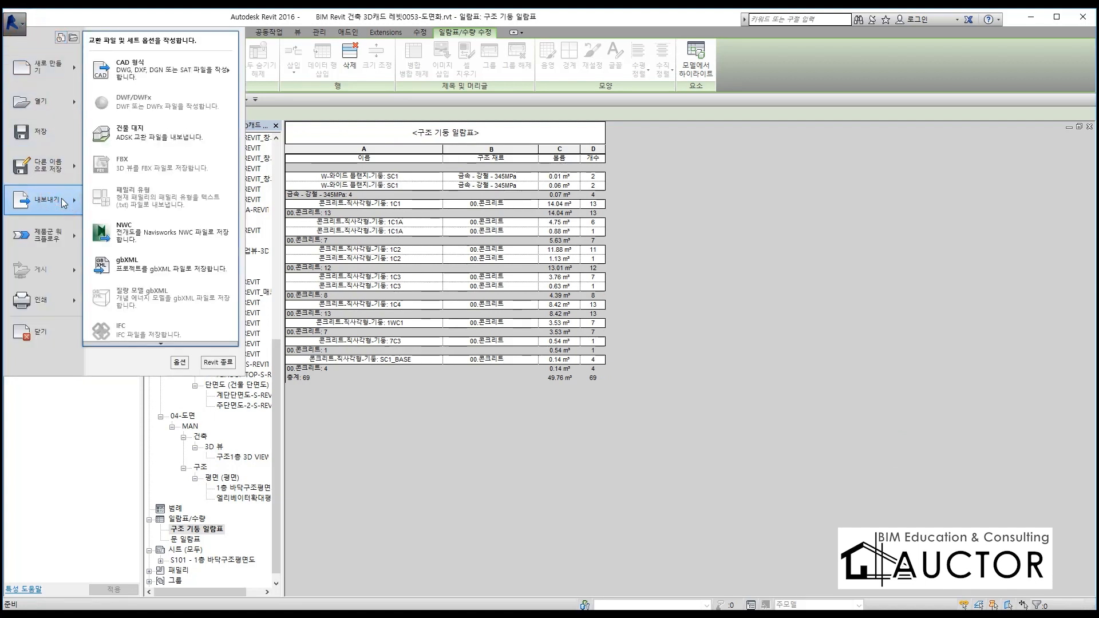
pyautogui.moveTo(152, 345)
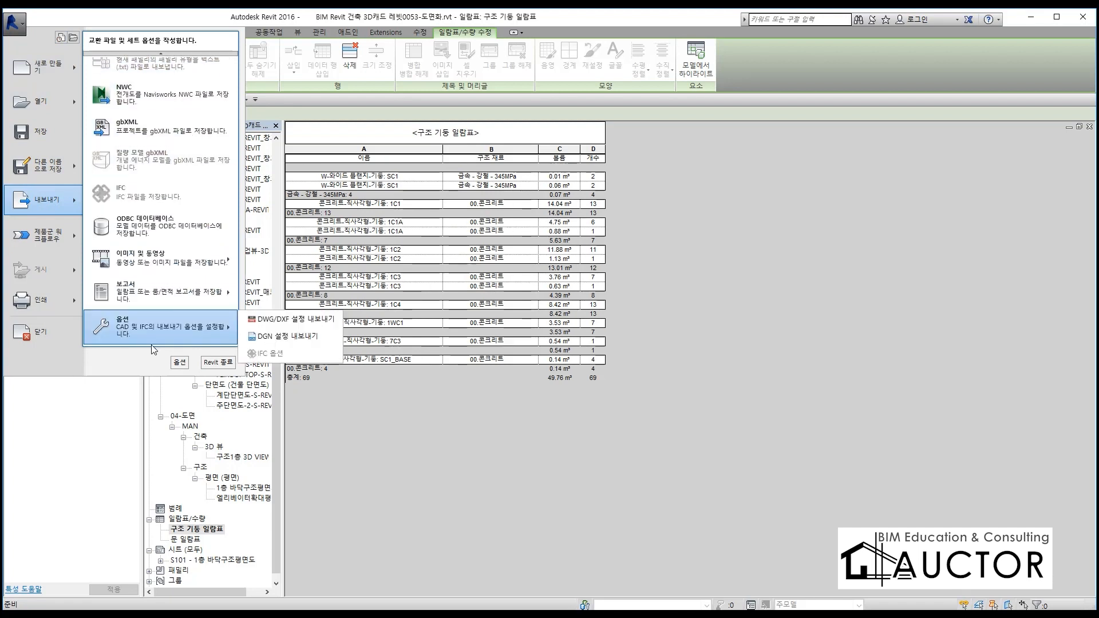
pyautogui.moveTo(163, 286)
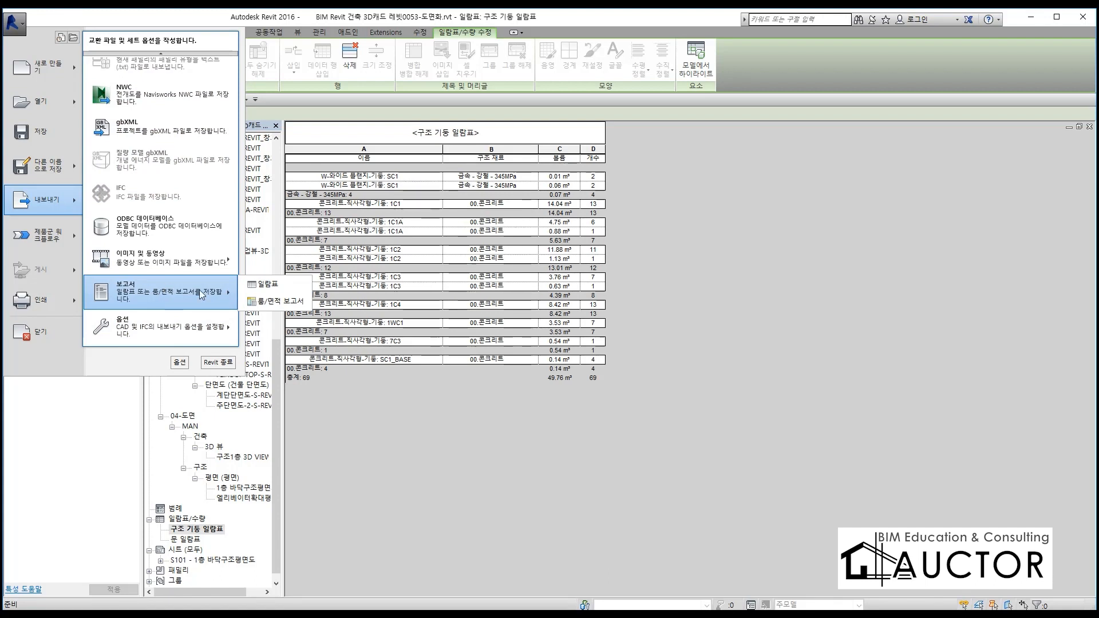
pyautogui.click(271, 285)
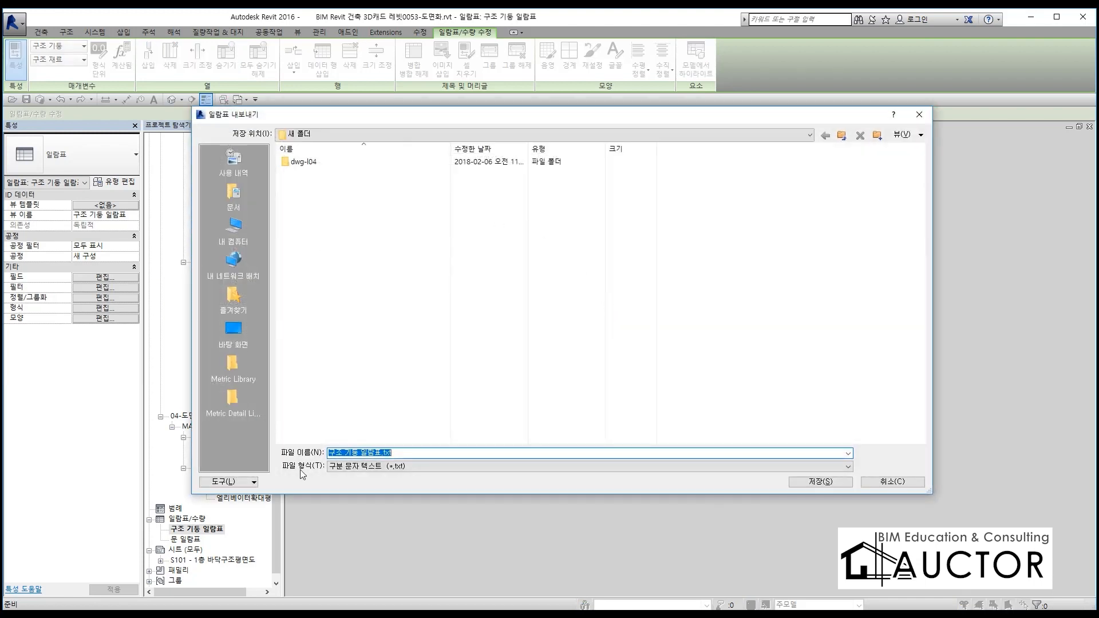
pyautogui.click(444, 467)
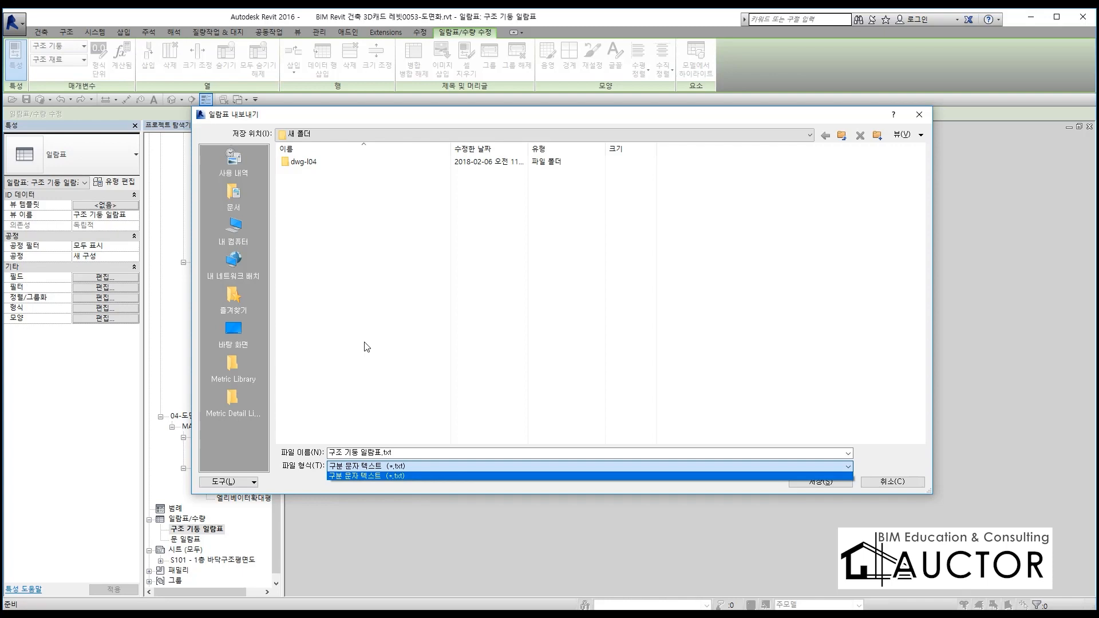
pyautogui.click(366, 319)
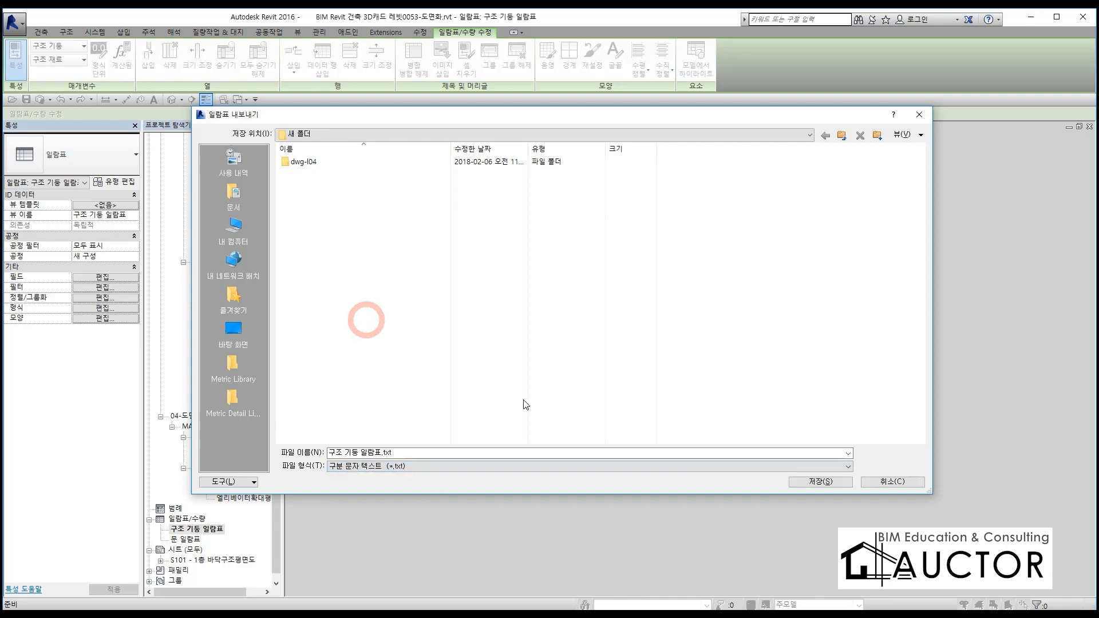
pyautogui.click(821, 480)
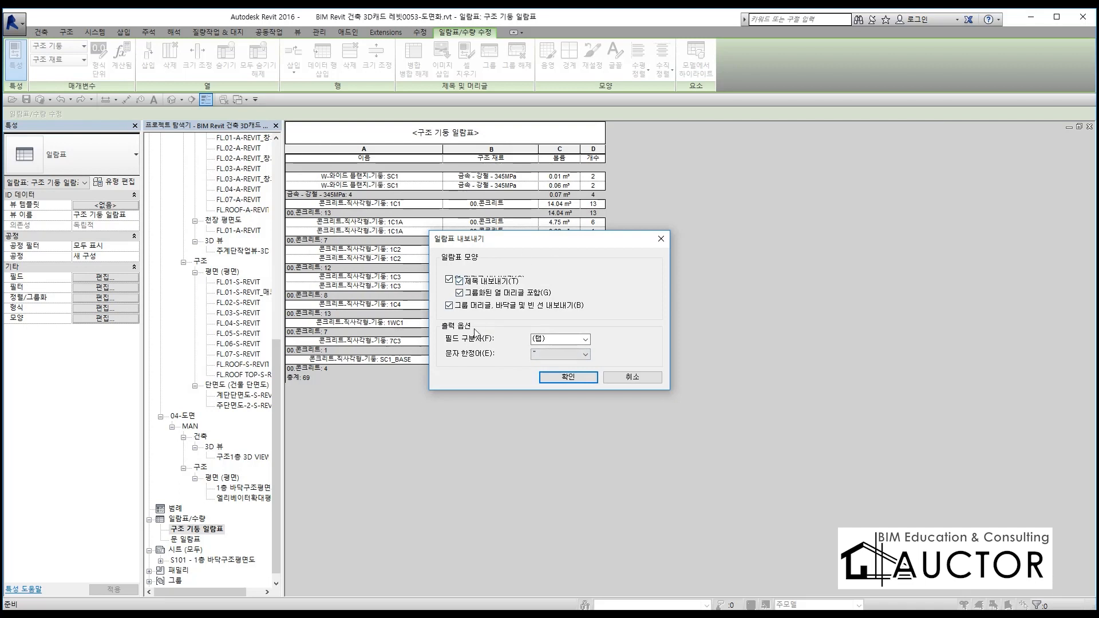
pyautogui.click(576, 377)
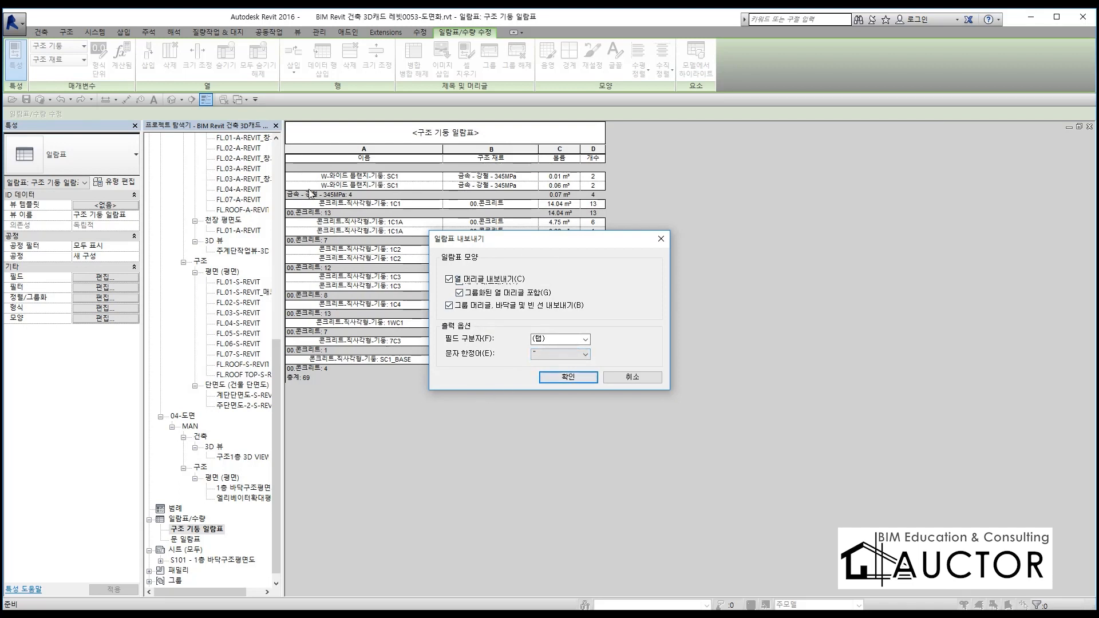
pyautogui.click(576, 377)
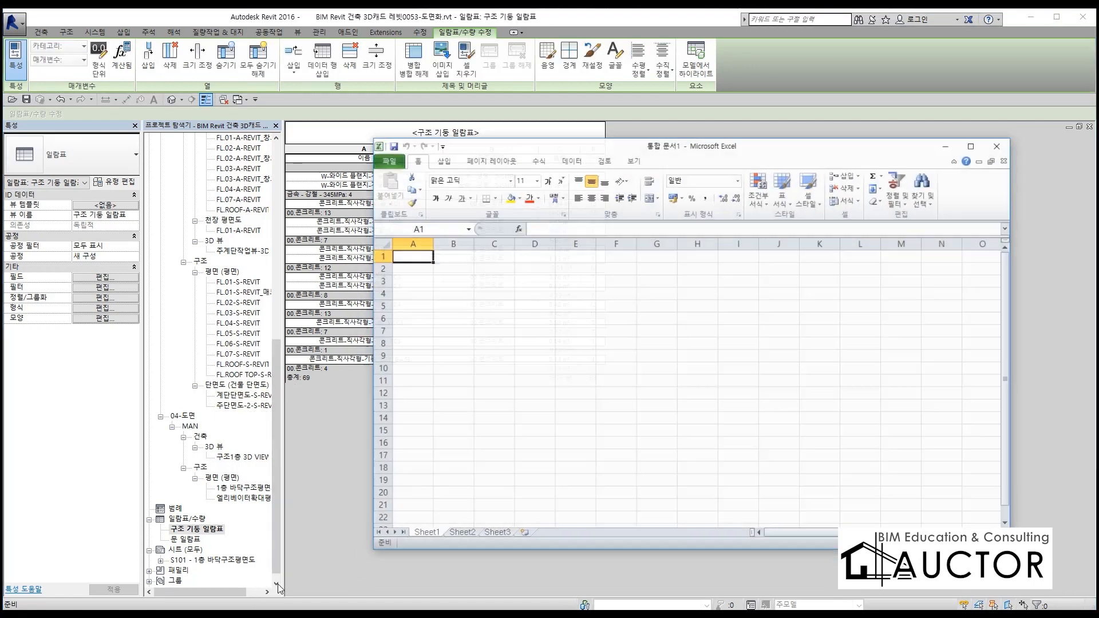
# Bring up a blank Excel workbook and open 구조 기둥 일람표.txt from the desktop's 새 폴더 in Notepad
pyautogui.moveTo(556, 143); pyautogui.dragTo(415, 106)
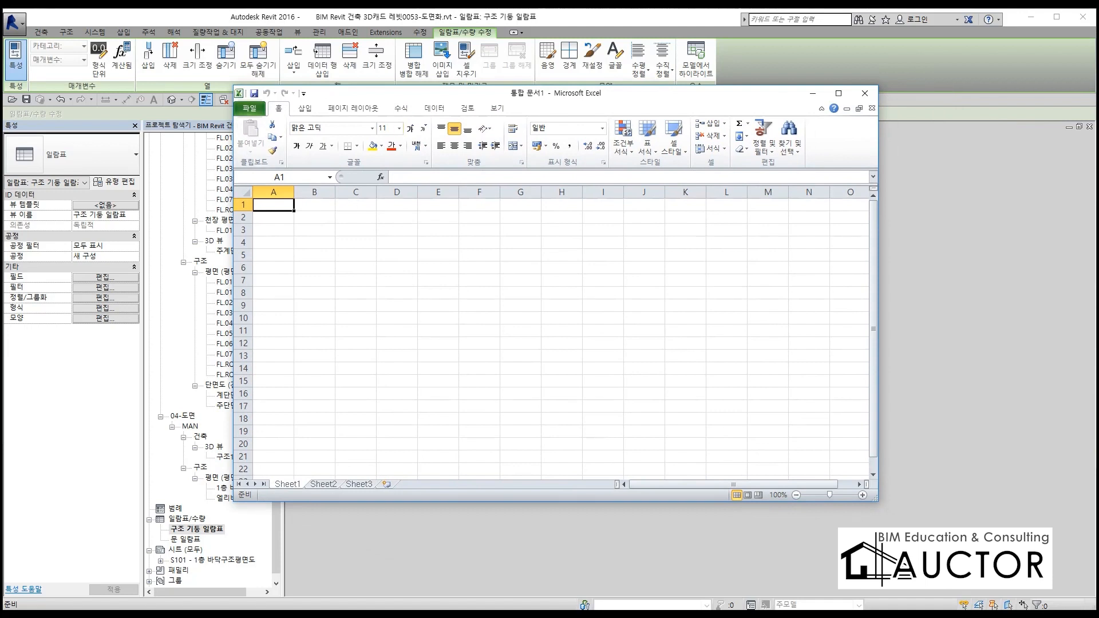
pyautogui.hotkey('alt', 'Tab')
pyautogui.click(576, 347)
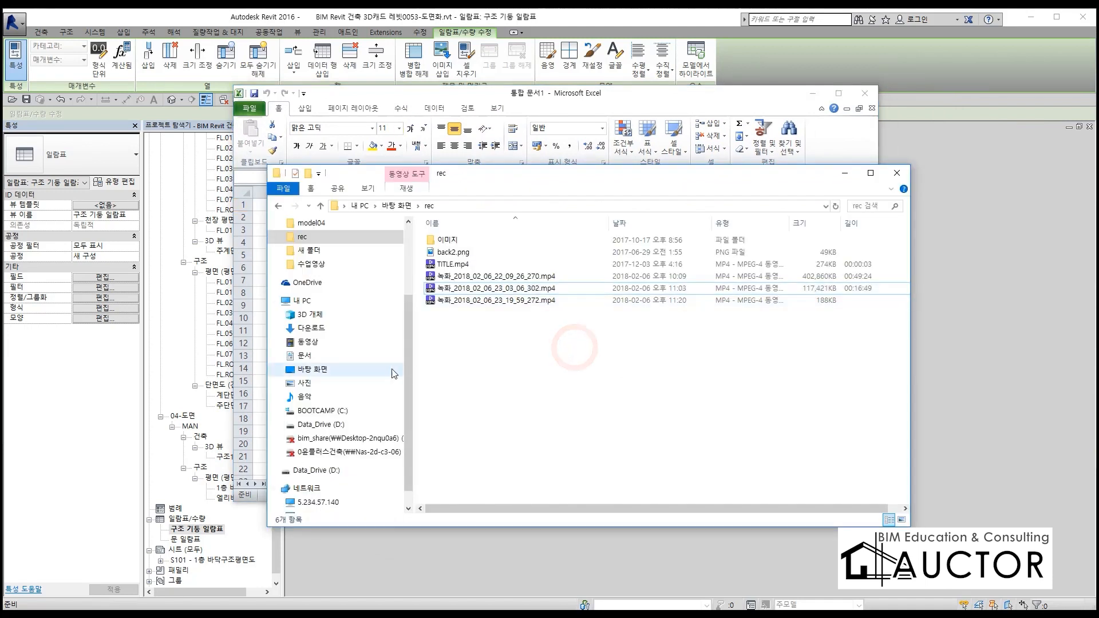
pyautogui.click(396, 205)
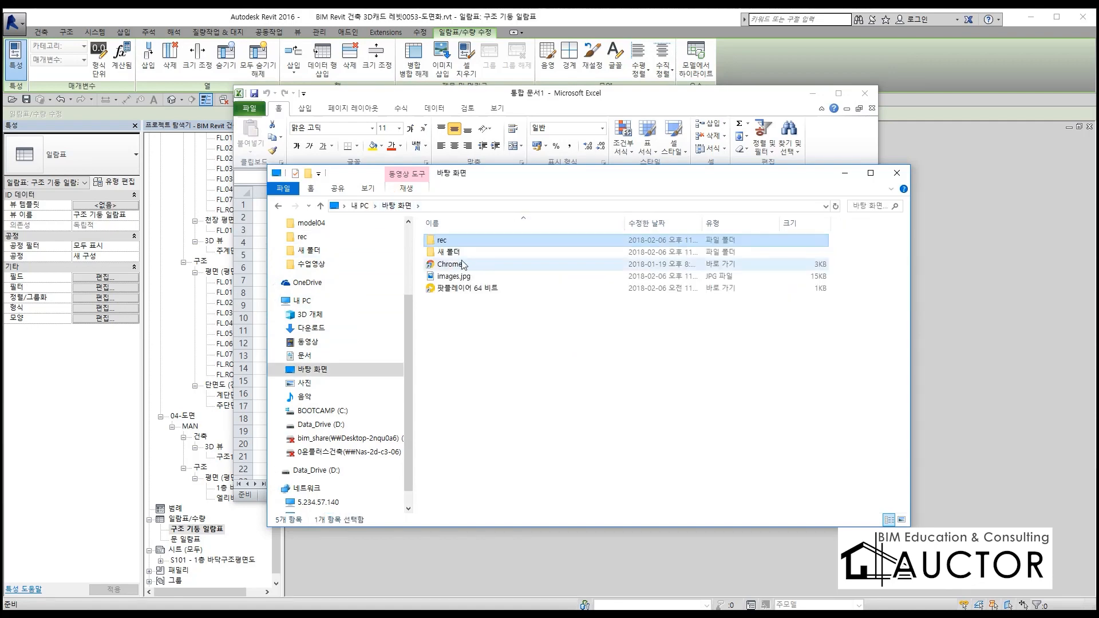
pyautogui.click(461, 255)
pyautogui.doubleClick(461, 253)
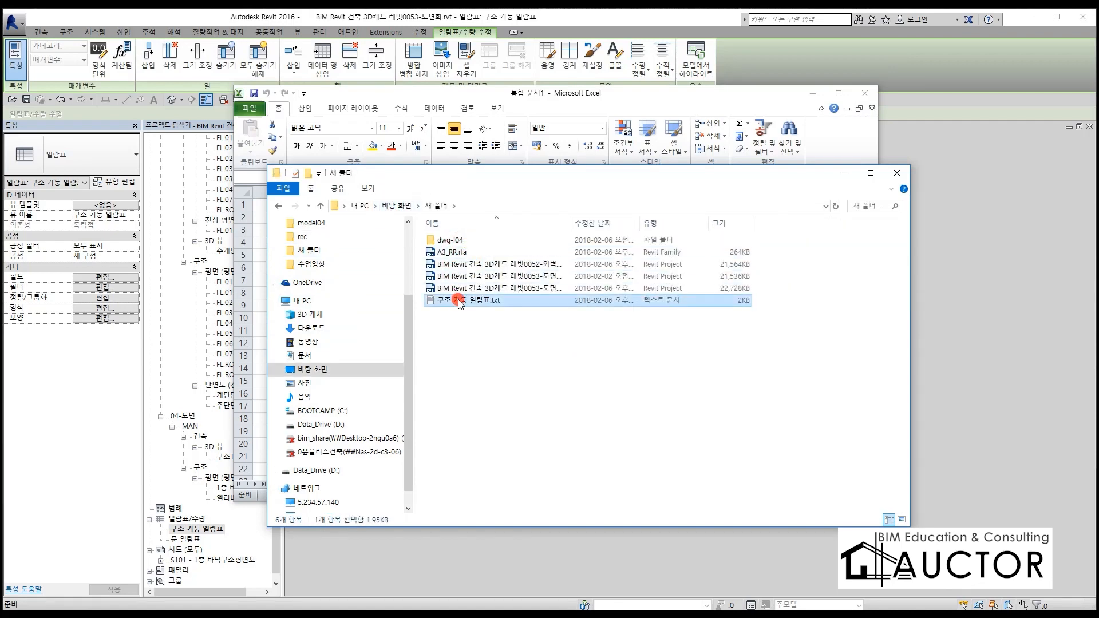
pyautogui.doubleClick(461, 301)
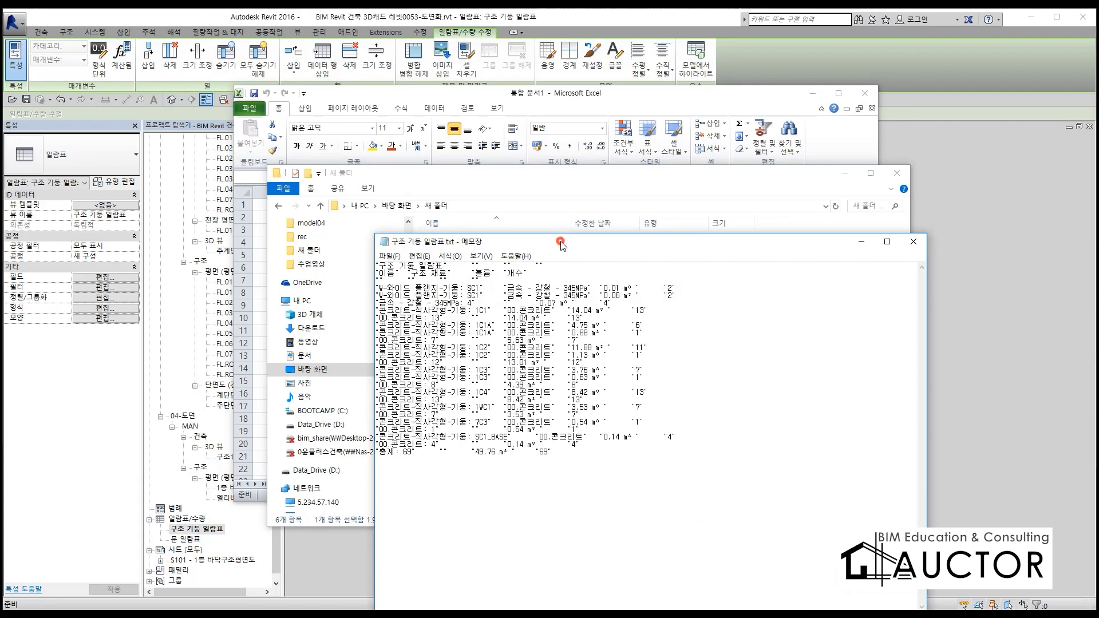
pyautogui.moveTo(562, 245); pyautogui.dragTo(433, 152)
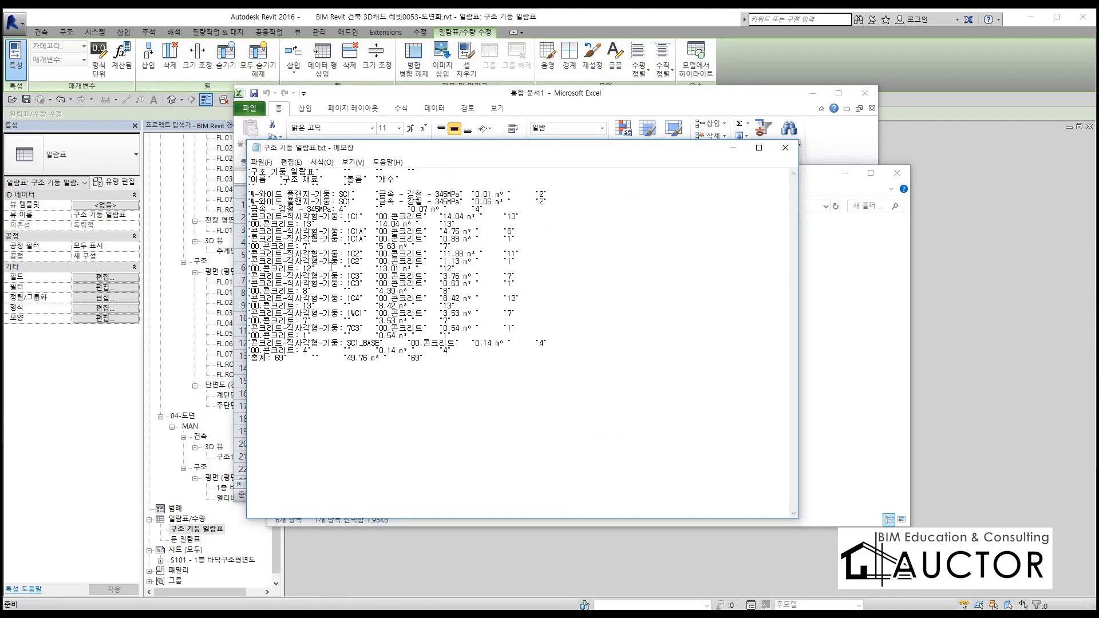
# Close the file browser, set Notepad beside the workbook, and copy the entire schedule text
pyautogui.click(898, 173)
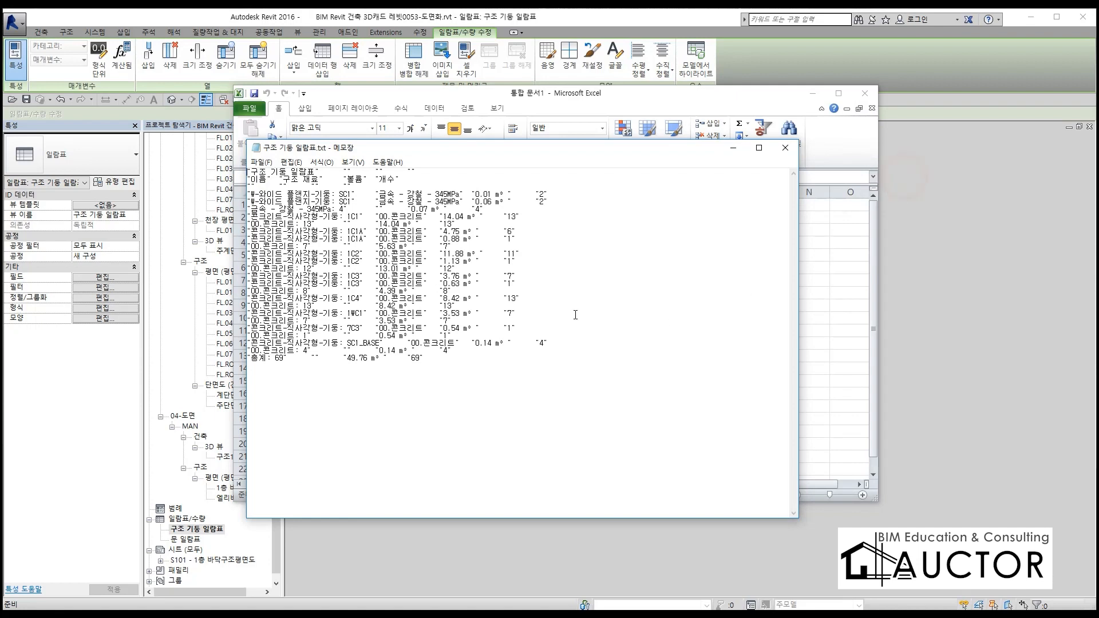
pyautogui.click(535, 156)
pyautogui.moveTo(536, 156); pyautogui.dragTo(677, 155)
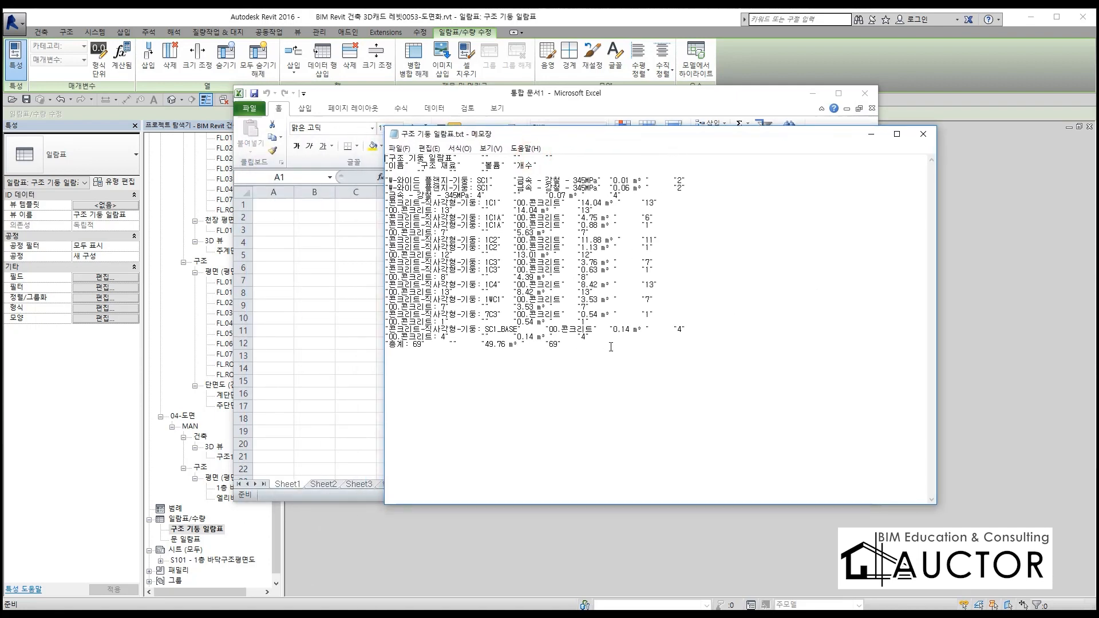
pyautogui.moveTo(711, 395); pyautogui.dragTo(347, 133)
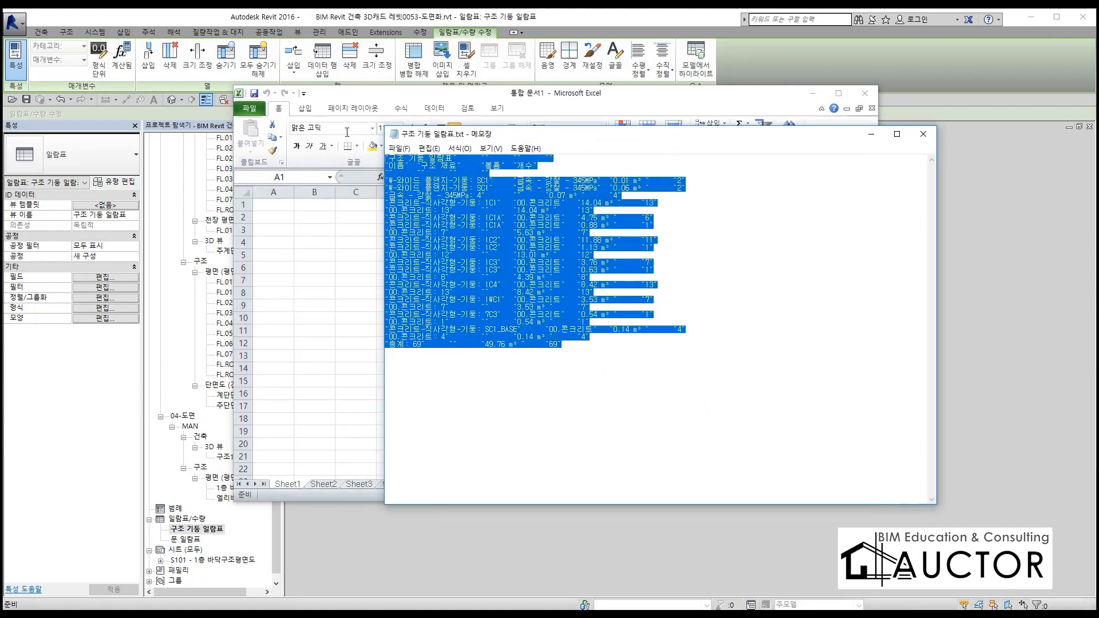
pyautogui.click(736, 452)
pyautogui.moveTo(616, 381); pyautogui.dragTo(331, 144)
# Switch to Excel and paste the copied schedule text over the whole blank Sheet1
pyautogui.click(429, 98)
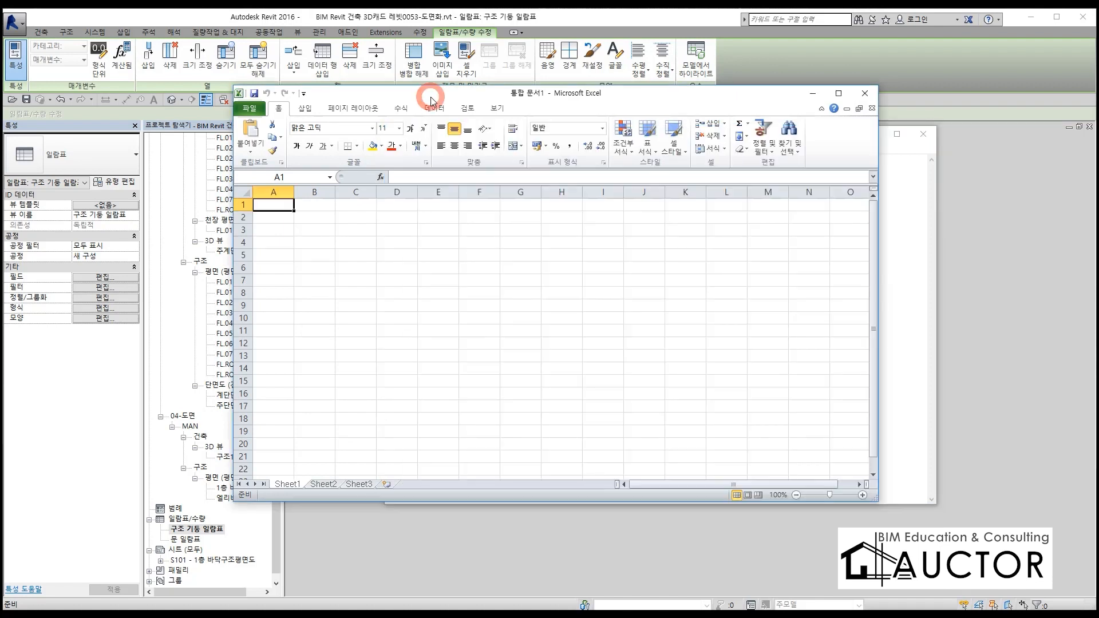
pyautogui.click(246, 194)
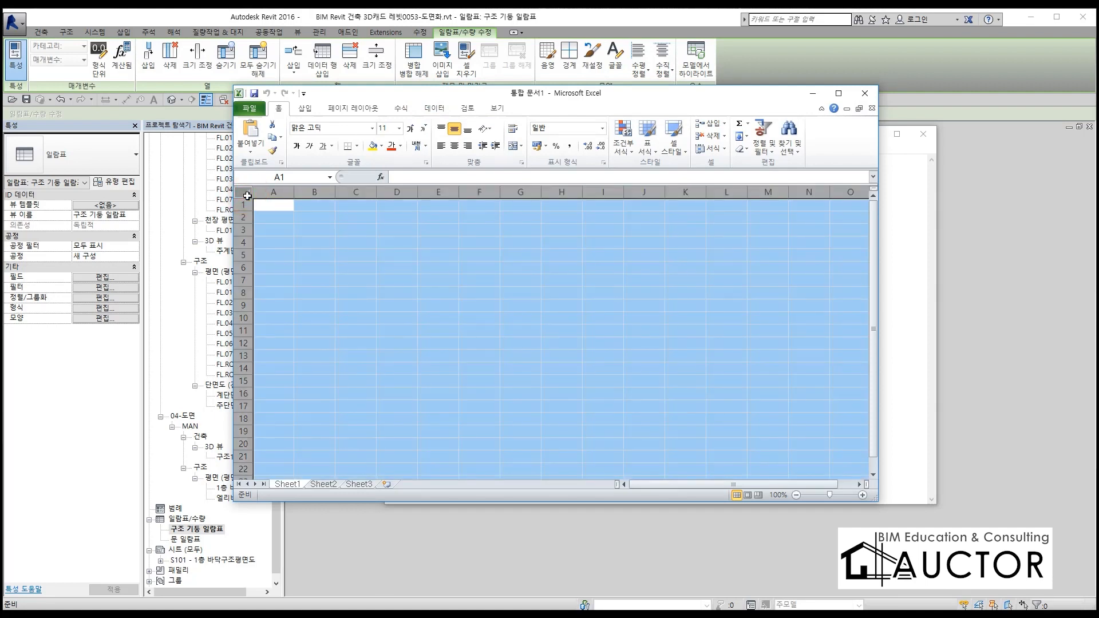
pyautogui.hotkey('ctrl', 'v')
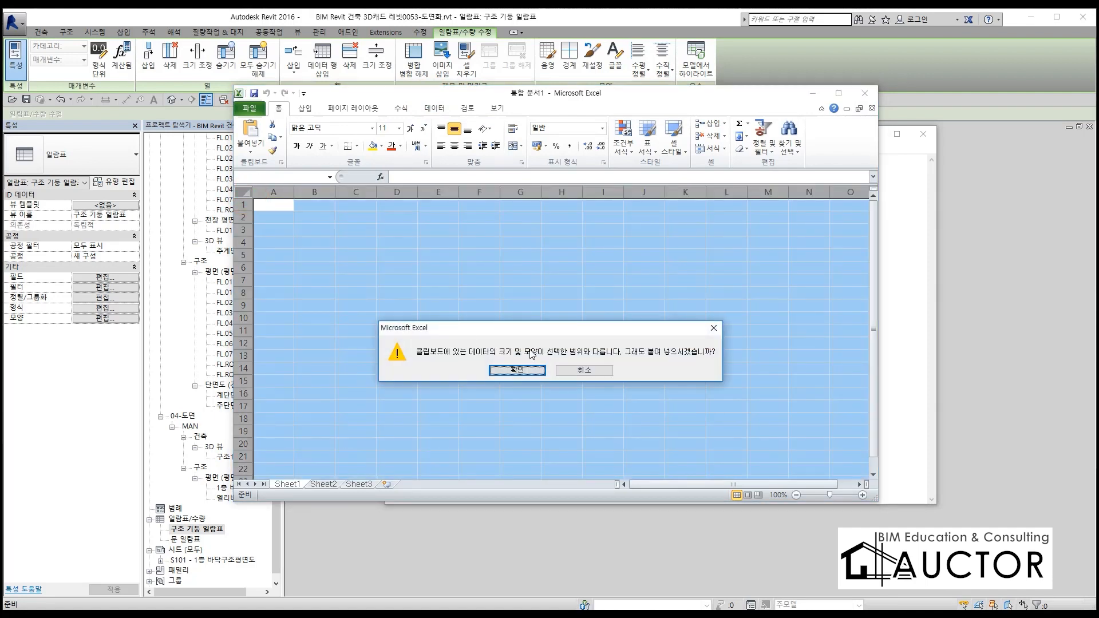
pyautogui.click(517, 370)
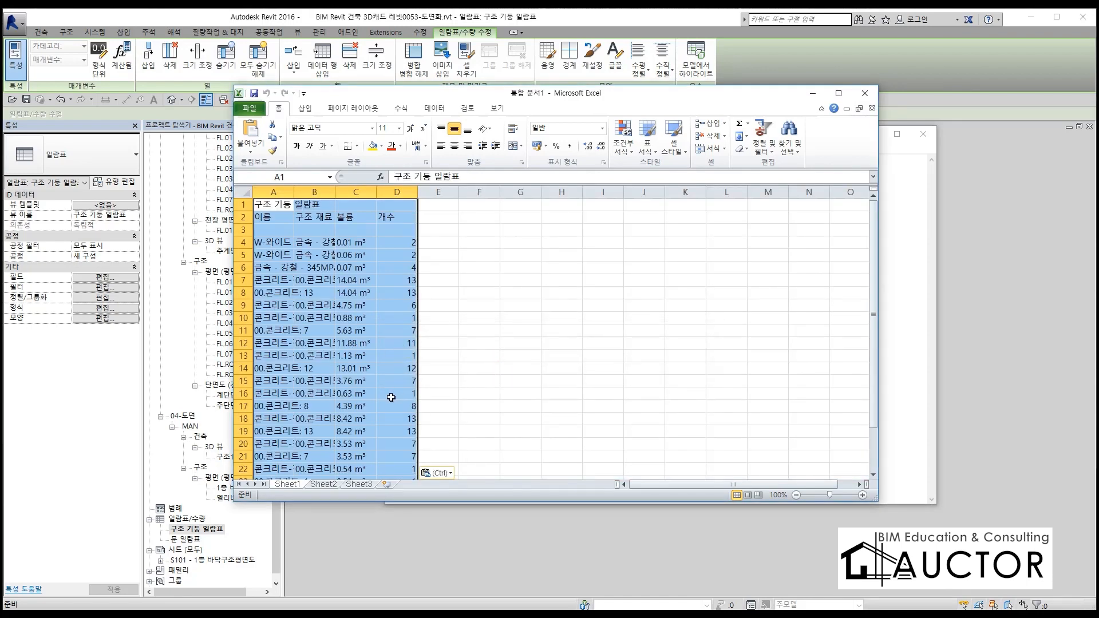
# Adjust the widths of columns A to D so the column names and materials read in full
pyautogui.moveTo(417, 191); pyautogui.dragTo(553, 192)
pyautogui.moveTo(376, 192); pyautogui.dragTo(524, 192)
pyautogui.moveTo(332, 196); pyautogui.dragTo(461, 194)
pyautogui.moveTo(651, 198); pyautogui.dragTo(504, 195)
pyautogui.moveTo(290, 196); pyautogui.dragTo(395, 196)
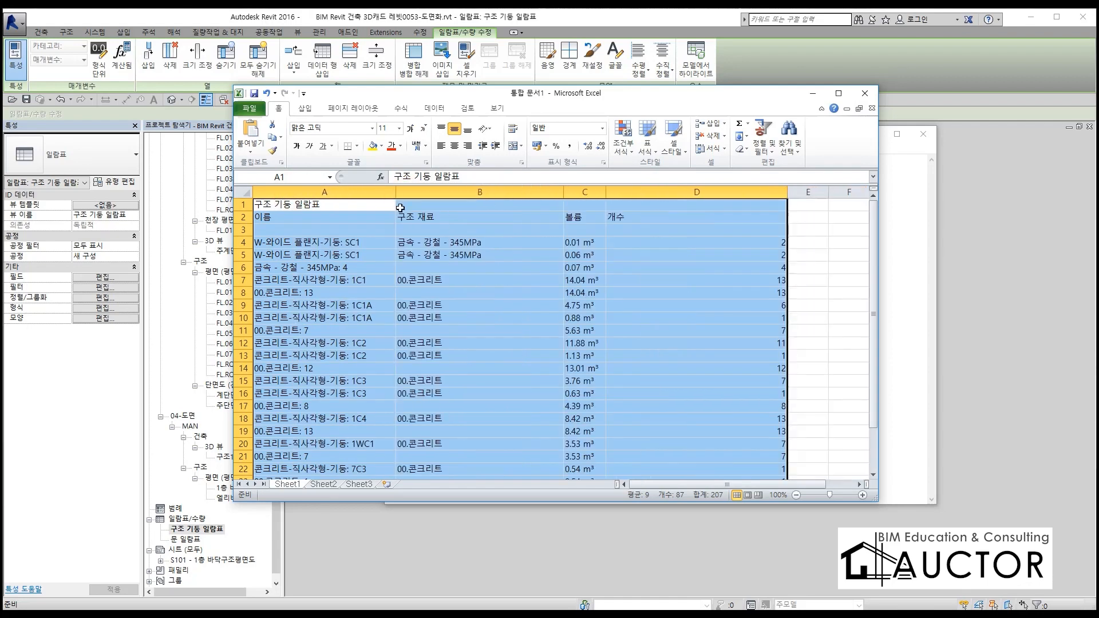
# Check the pasted rows and narrow columns B and D to fit their contents
pyautogui.click(510, 293)
pyautogui.scroll(-3, 421, 281)
pyautogui.scroll(-2, 421, 281)
pyautogui.scroll(3, 422, 286)
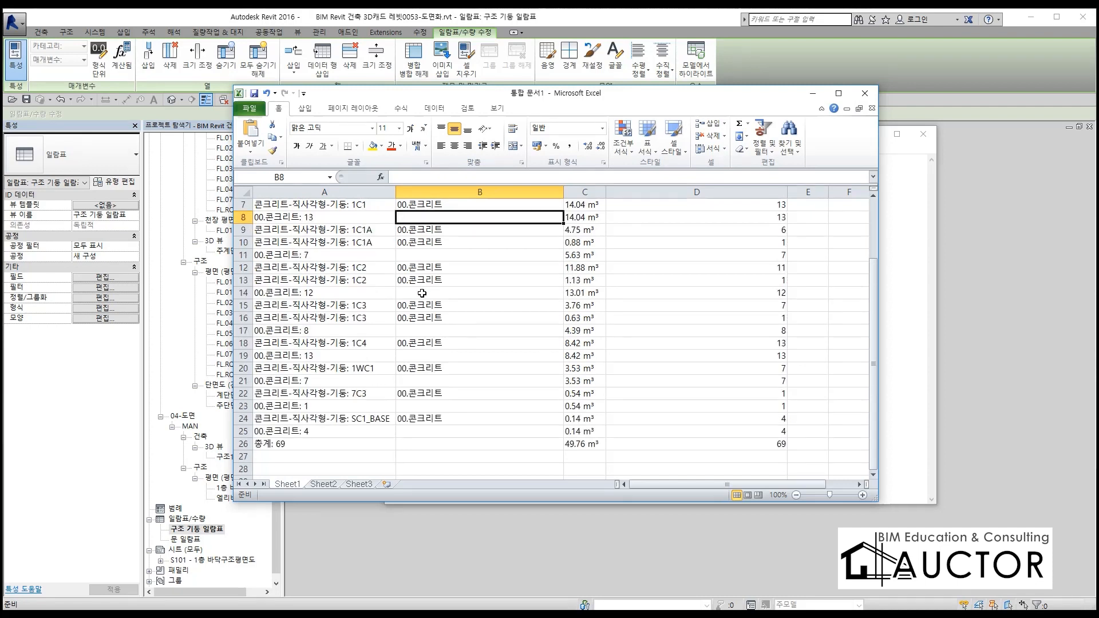
pyautogui.scroll(2, 533, 344)
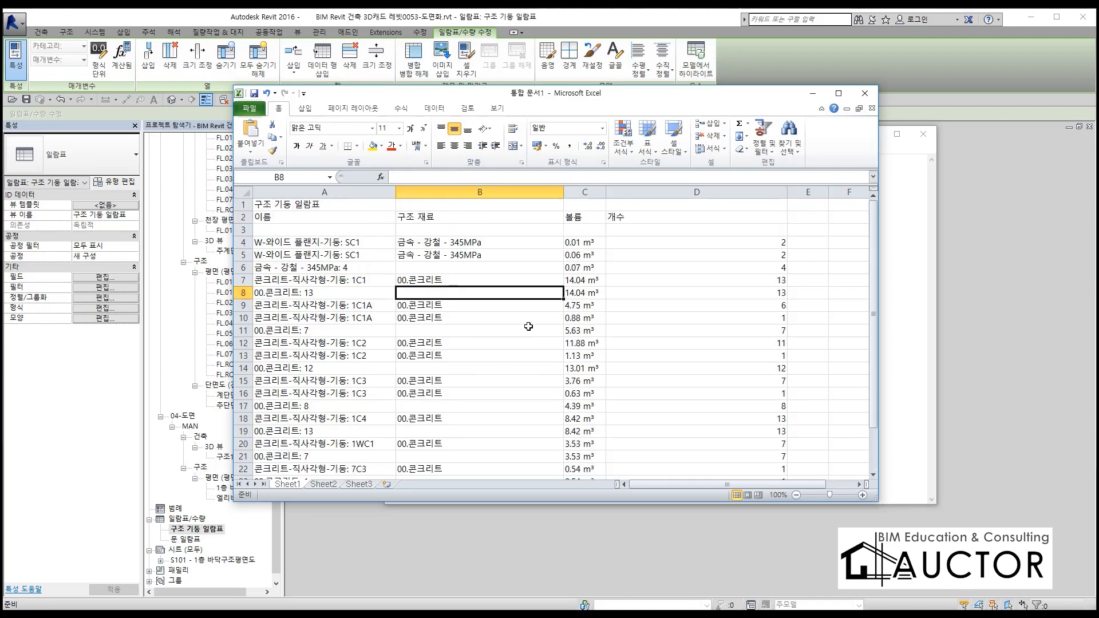
pyautogui.moveTo(564, 193); pyautogui.dragTo(505, 210)
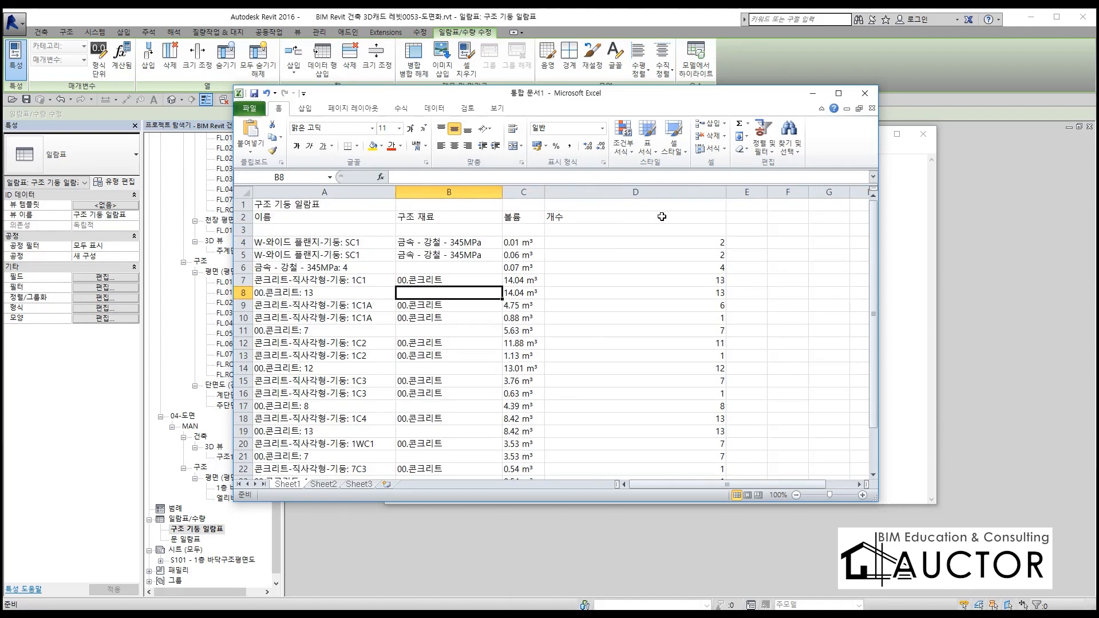
pyautogui.moveTo(674, 211); pyautogui.dragTo(569, 212)
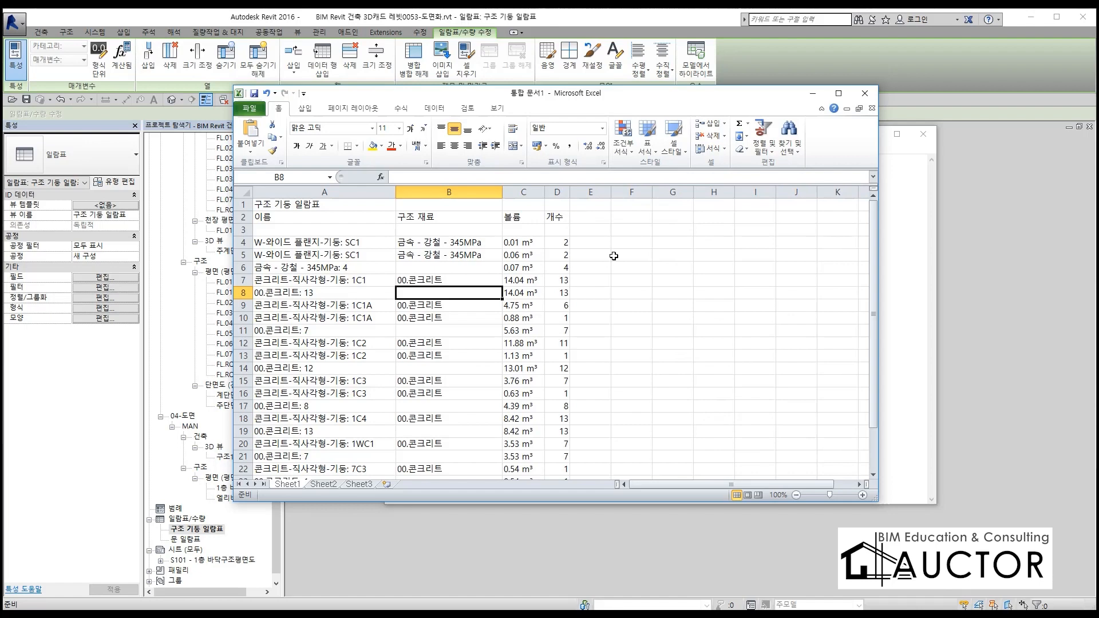
# Fit the whole pasted table in the Excel window and examine it from the individual volumes down to the total volume in C26
pyautogui.scroll(-3, 484, 226)
pyautogui.scroll(3, 485, 226)
pyautogui.scroll(-2, 484, 227)
pyautogui.scroll(2, 485, 227)
pyautogui.moveTo(539, 96); pyautogui.dragTo(467, 53)
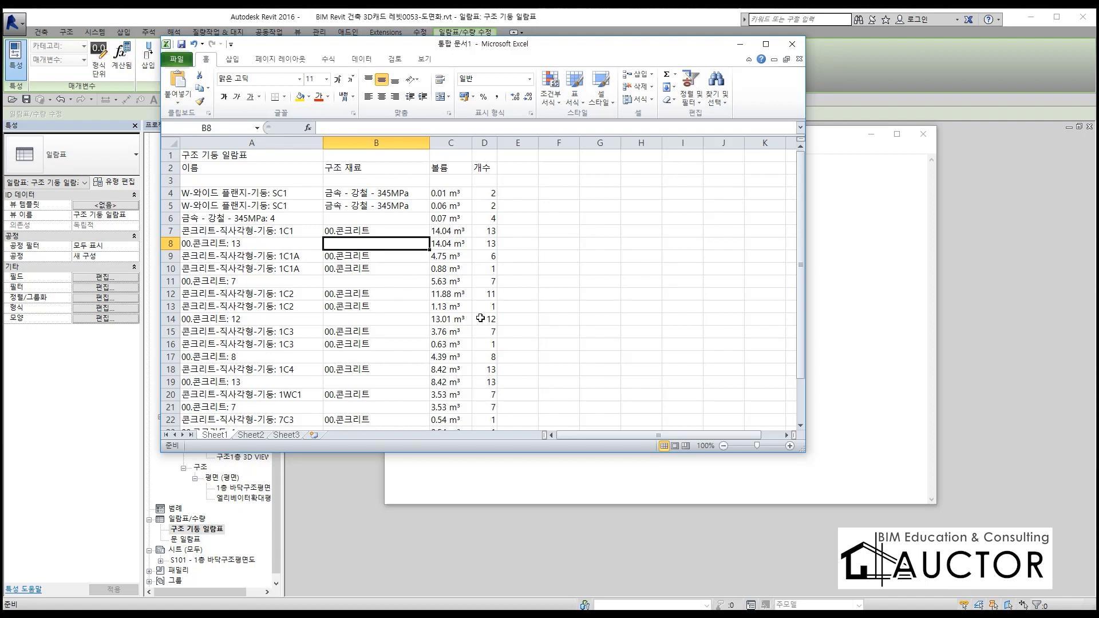
pyautogui.moveTo(807, 455); pyautogui.dragTo(750, 520)
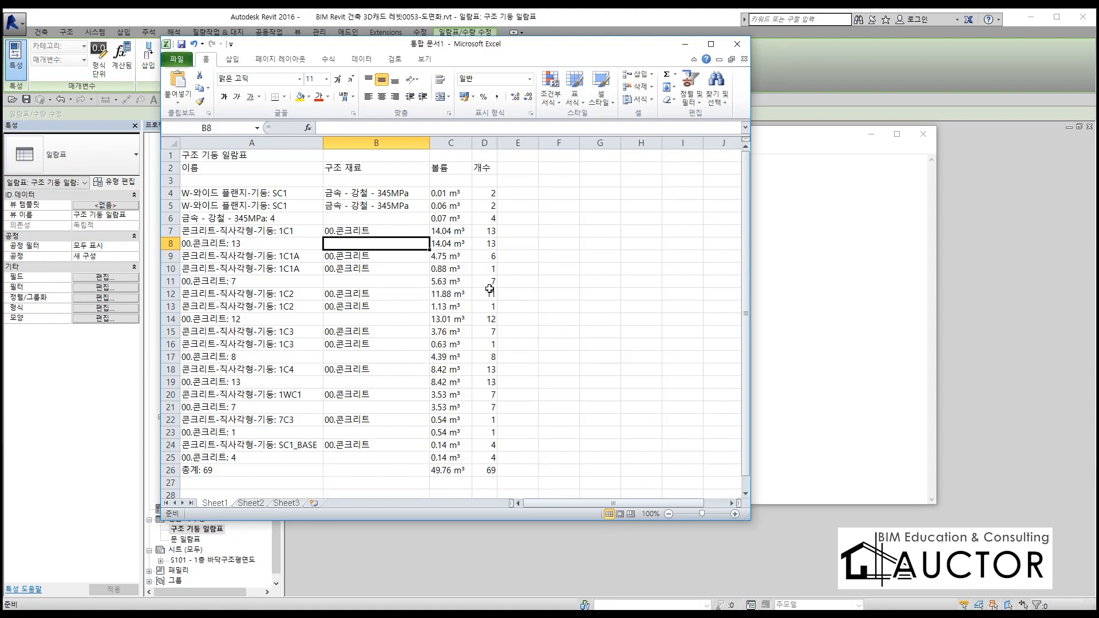
pyautogui.click(447, 204)
pyautogui.moveTo(447, 202)
pyautogui.mouseDown()
pyautogui.moveTo(451, 420)
pyautogui.moveTo(453, 205)
pyautogui.mouseUp()
pyautogui.click(436, 469)
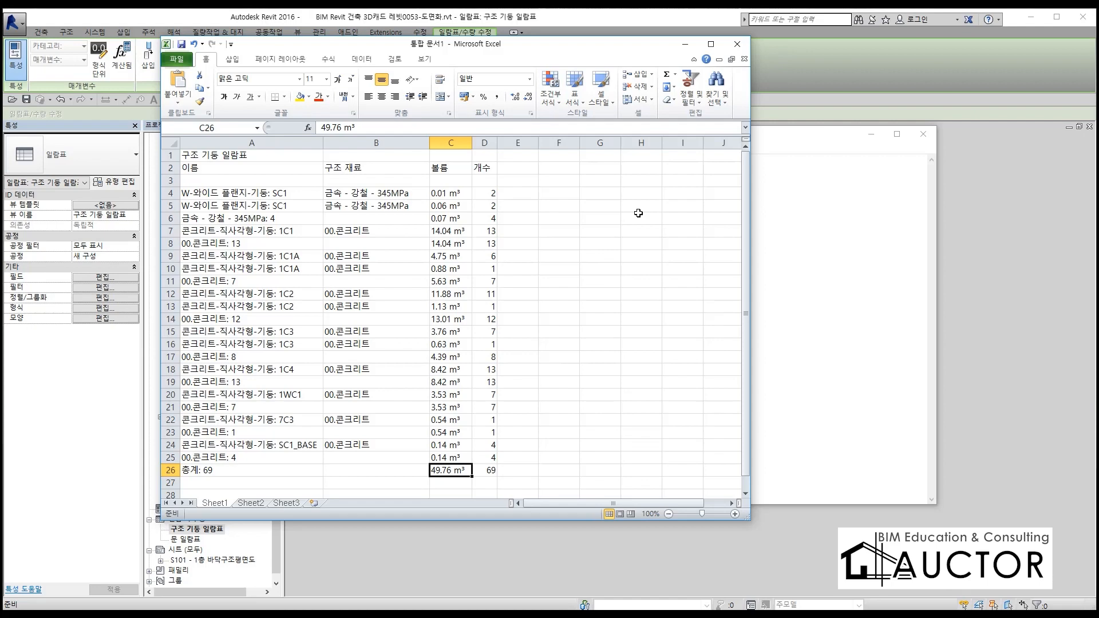
# Switch back to Revit and open the 선 두께 (line weights) settings
pyautogui.click(1052, 301)
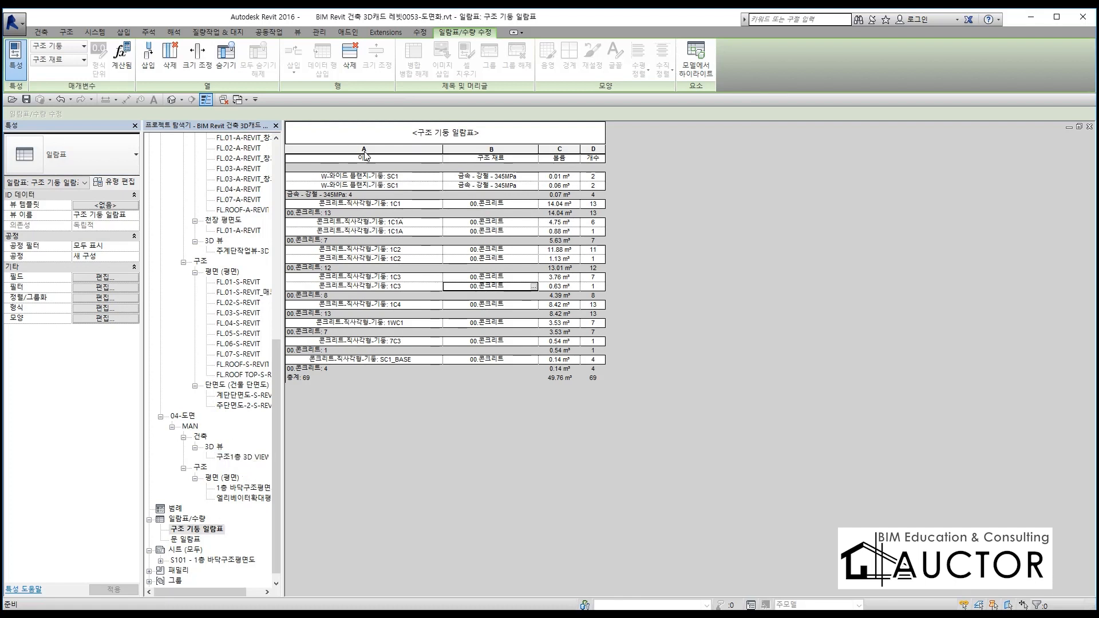
pyautogui.click(311, 35)
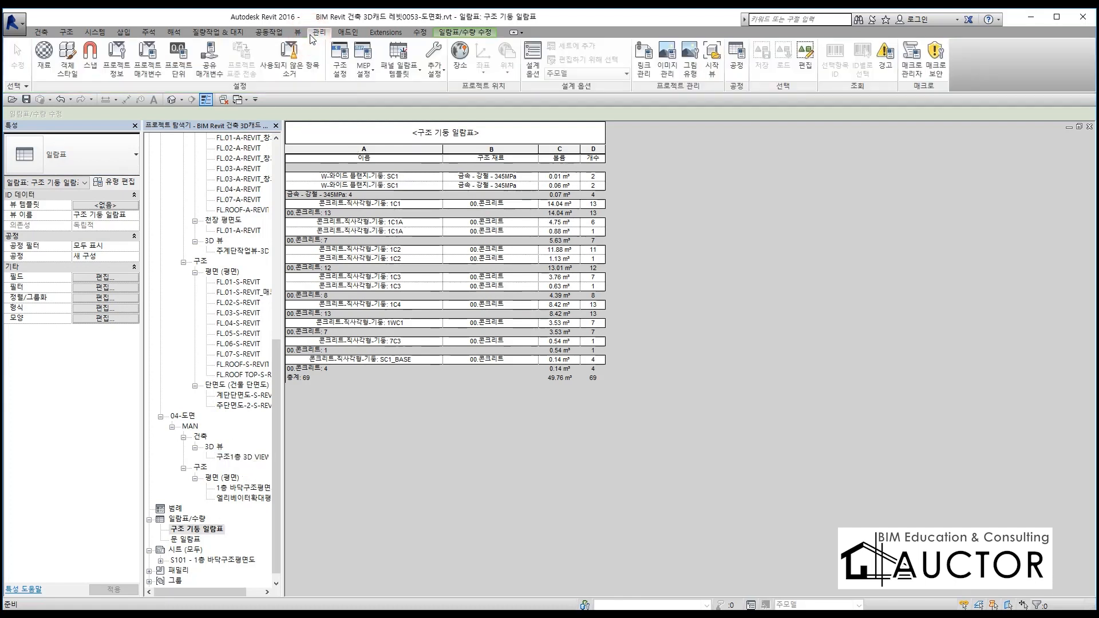
pyautogui.click(438, 71)
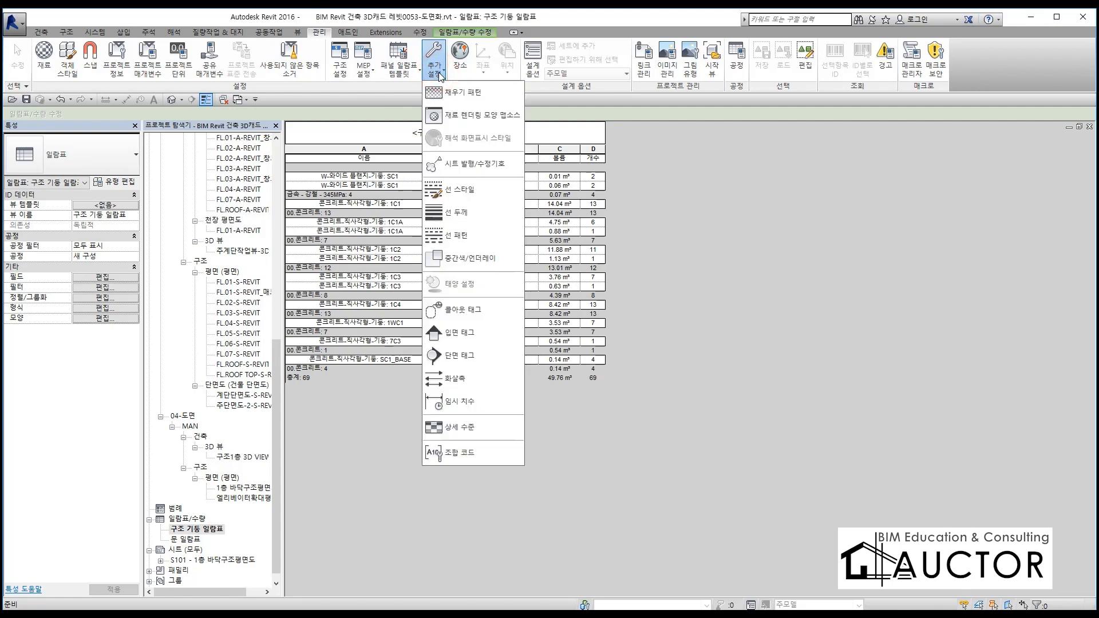
pyautogui.click(507, 211)
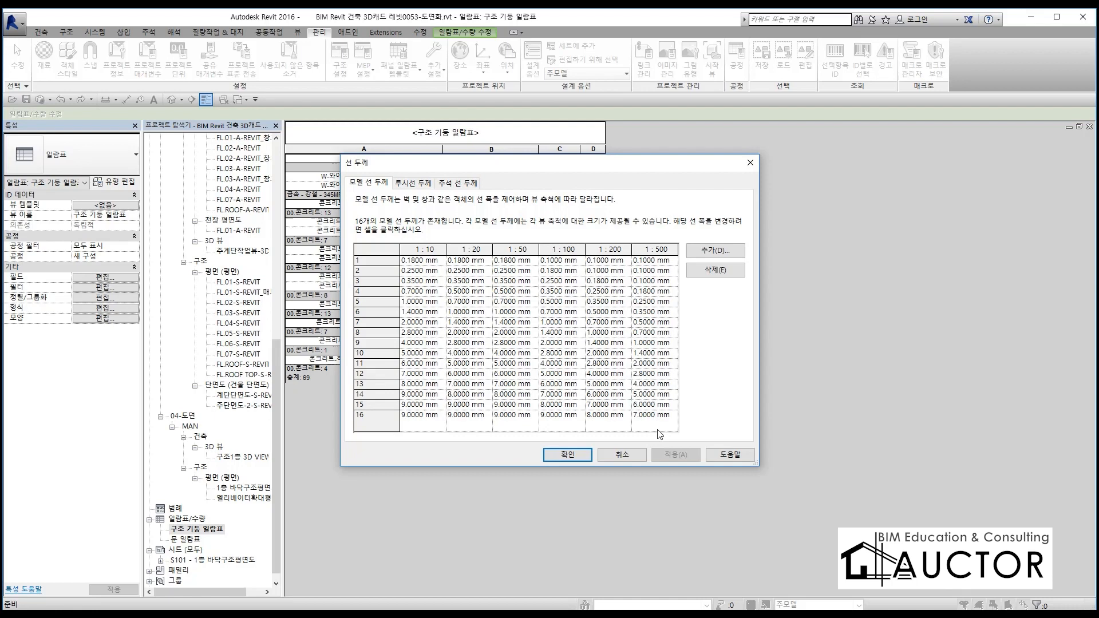
# Close the line weights settings and check which CAD export formats are offered for the column schedule view
pyautogui.click(628, 455)
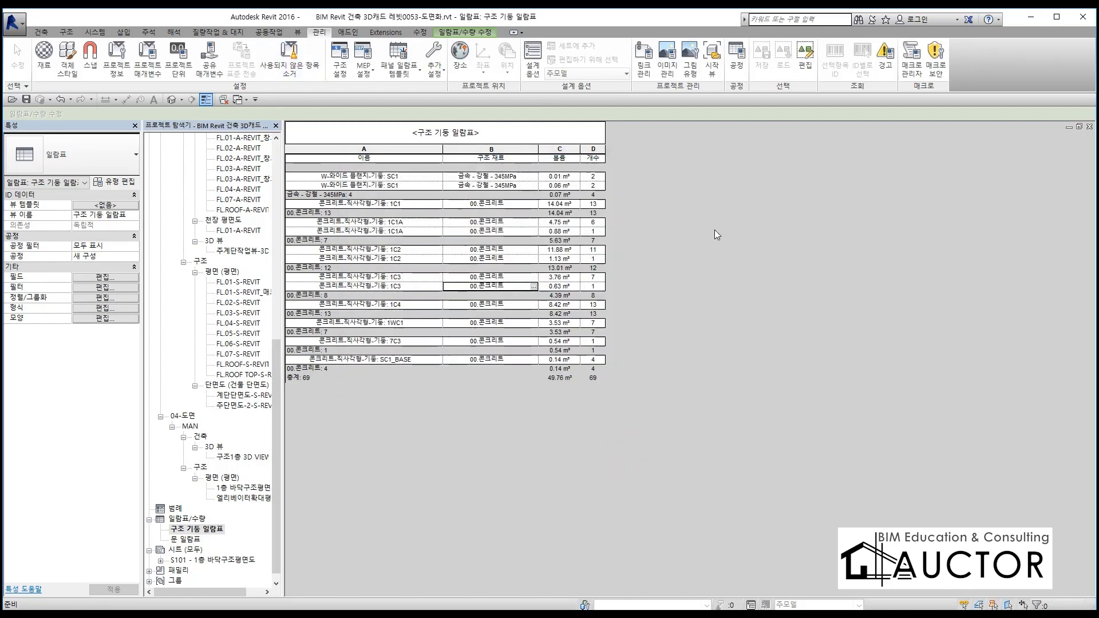
pyautogui.click(11, 25)
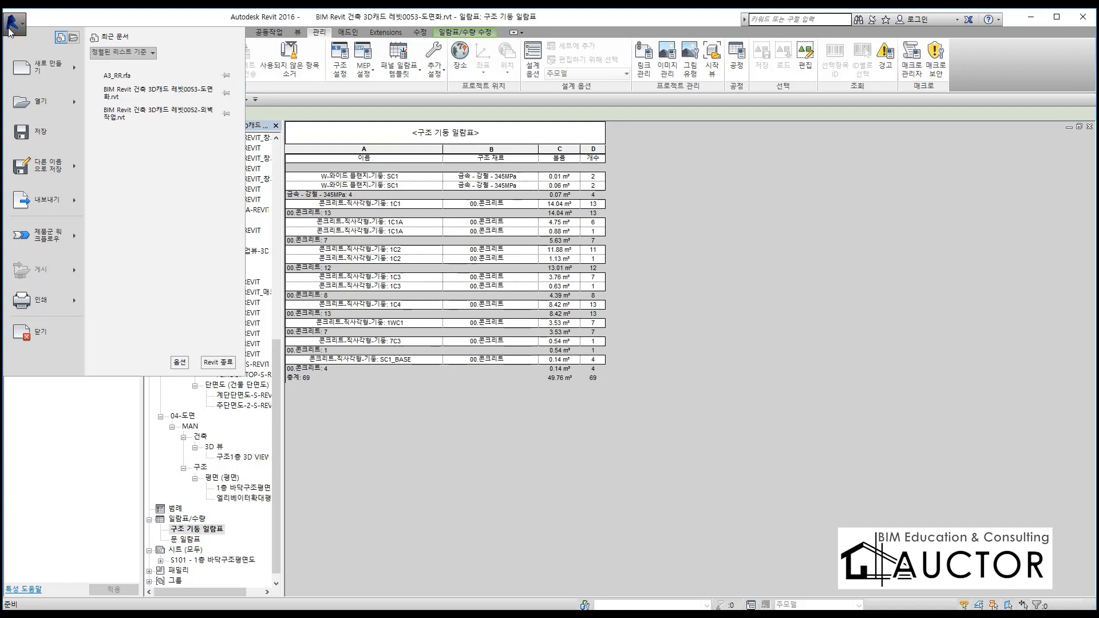
pyautogui.moveTo(73, 204)
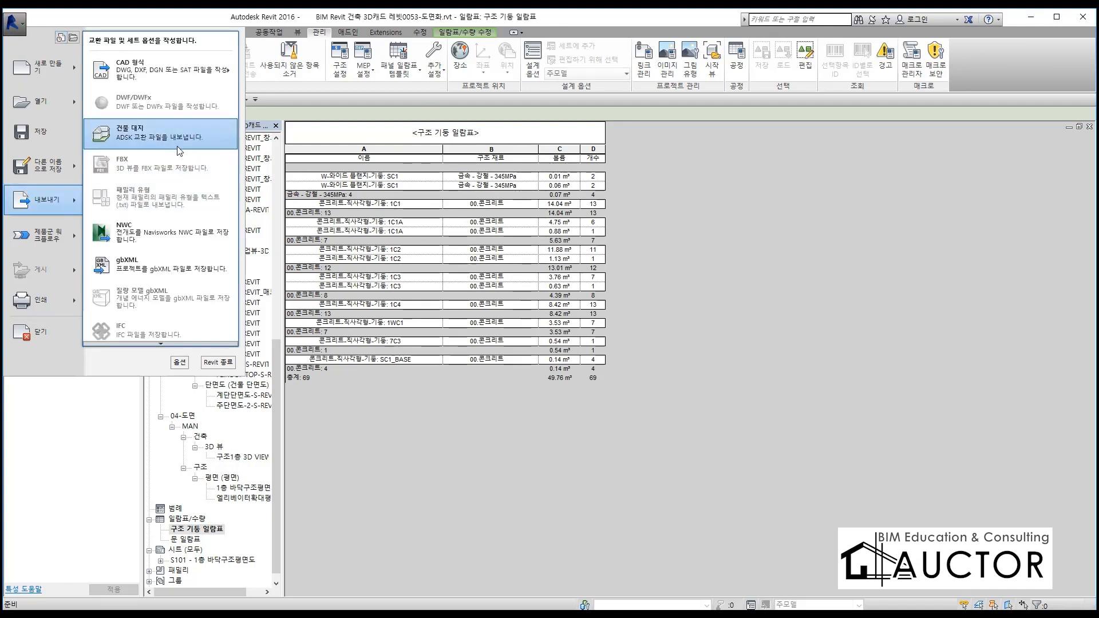
pyautogui.moveTo(159, 68)
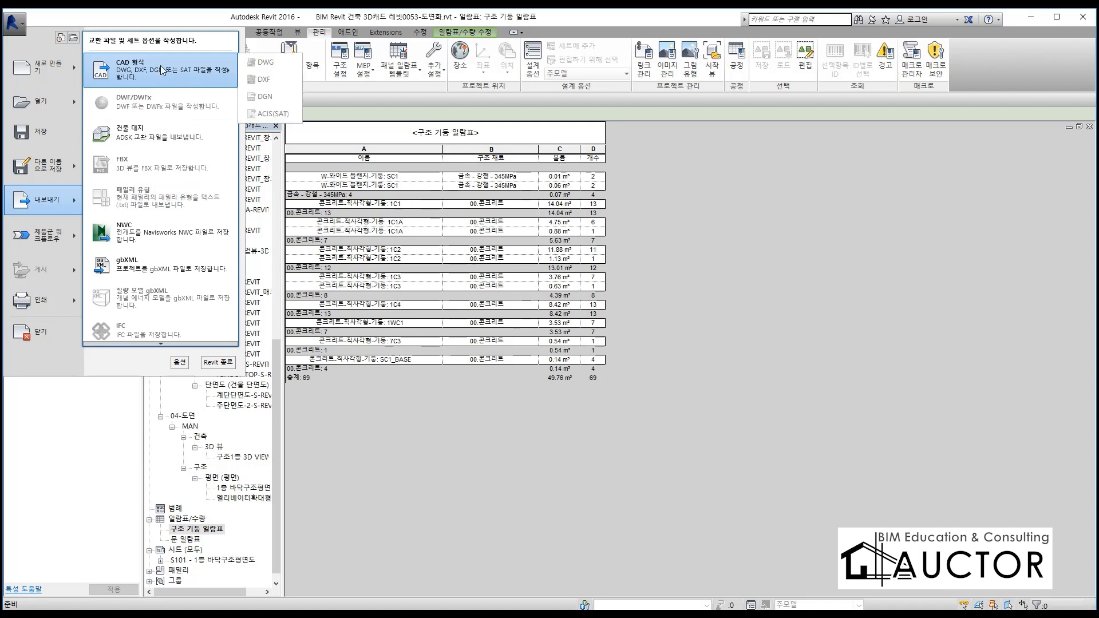
pyautogui.click(653, 296)
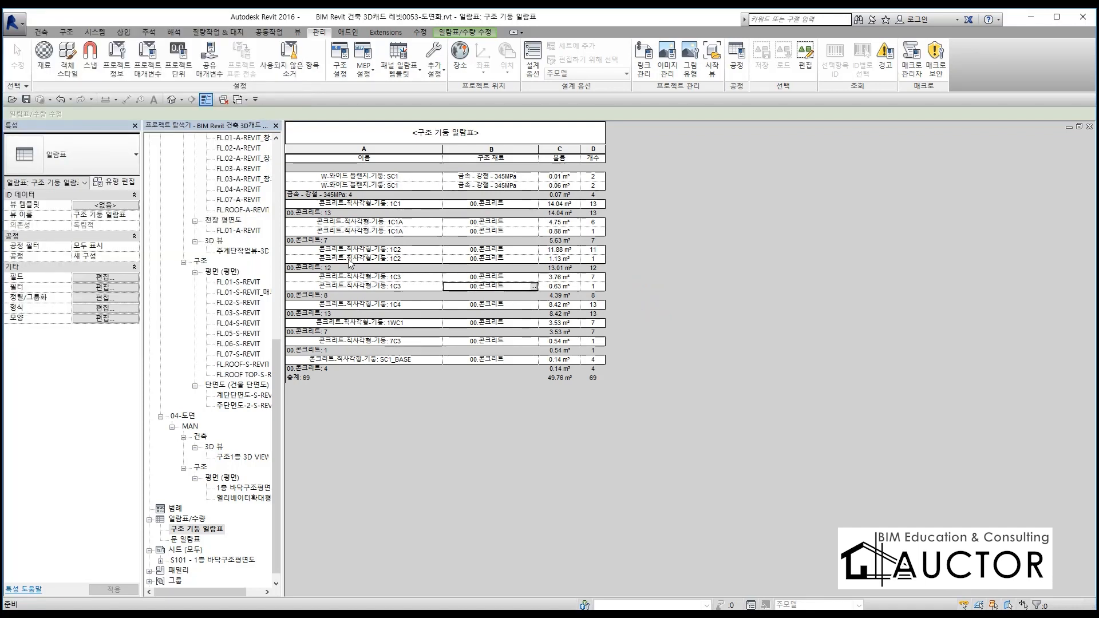
# Open sheet S101 - 1층 바닥구조평면도 and start a DWG export from it
pyautogui.doubleClick(223, 560)
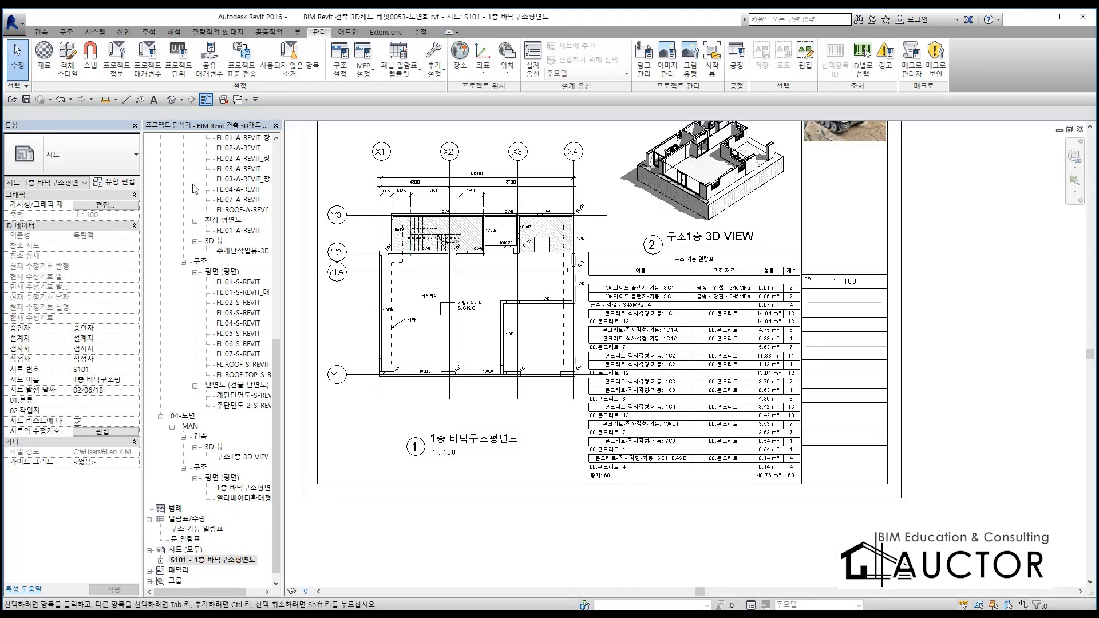
pyautogui.click(14, 22)
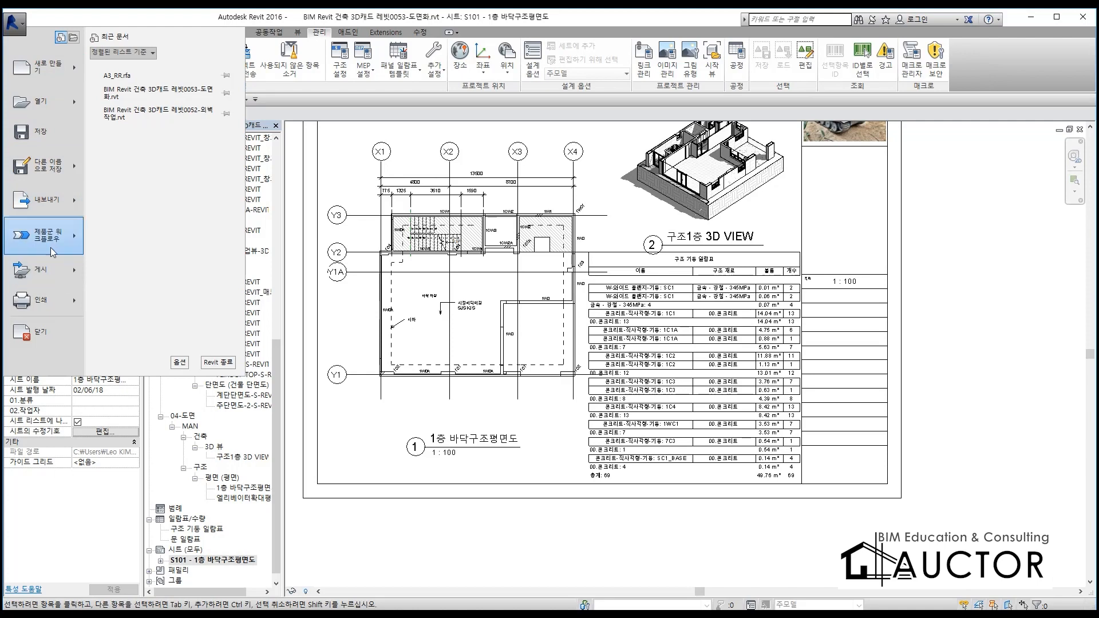
pyautogui.click(59, 204)
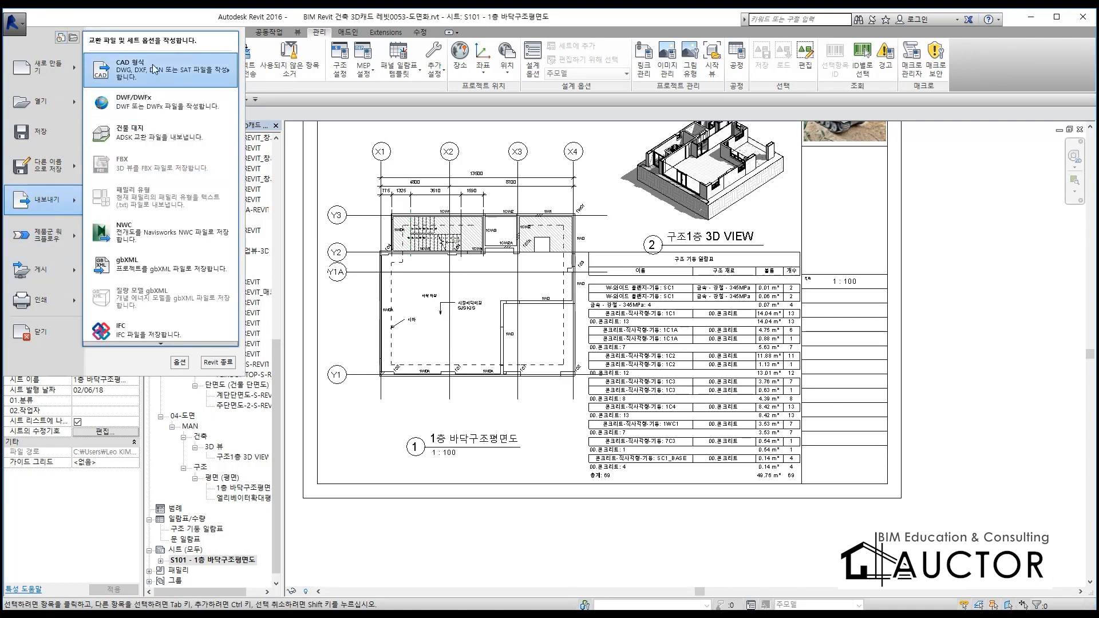
pyautogui.moveTo(153, 69)
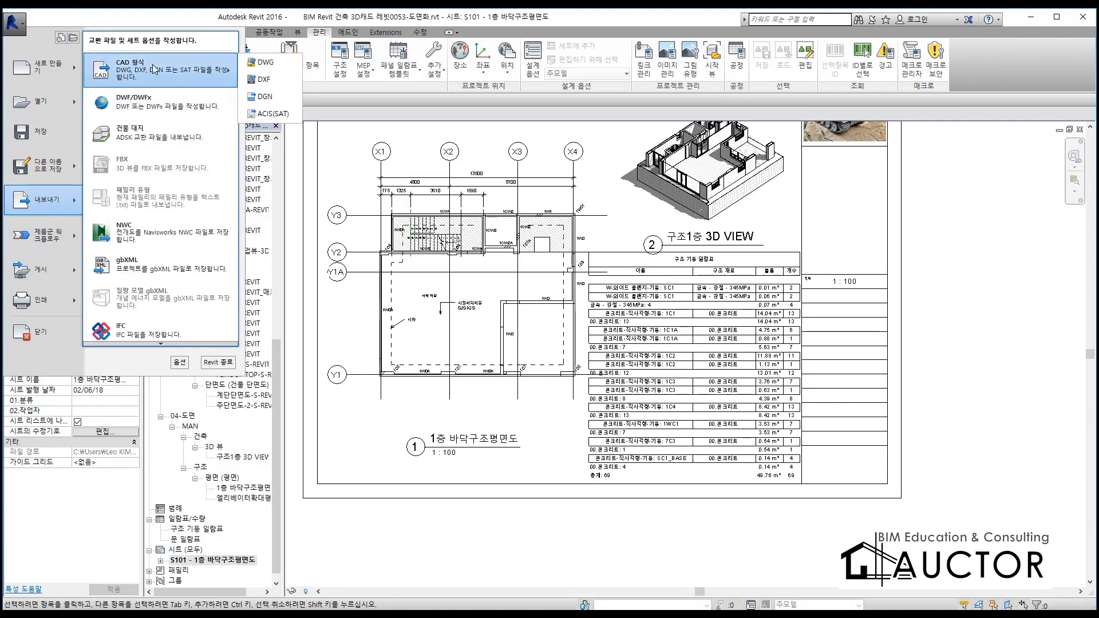
pyautogui.click(275, 68)
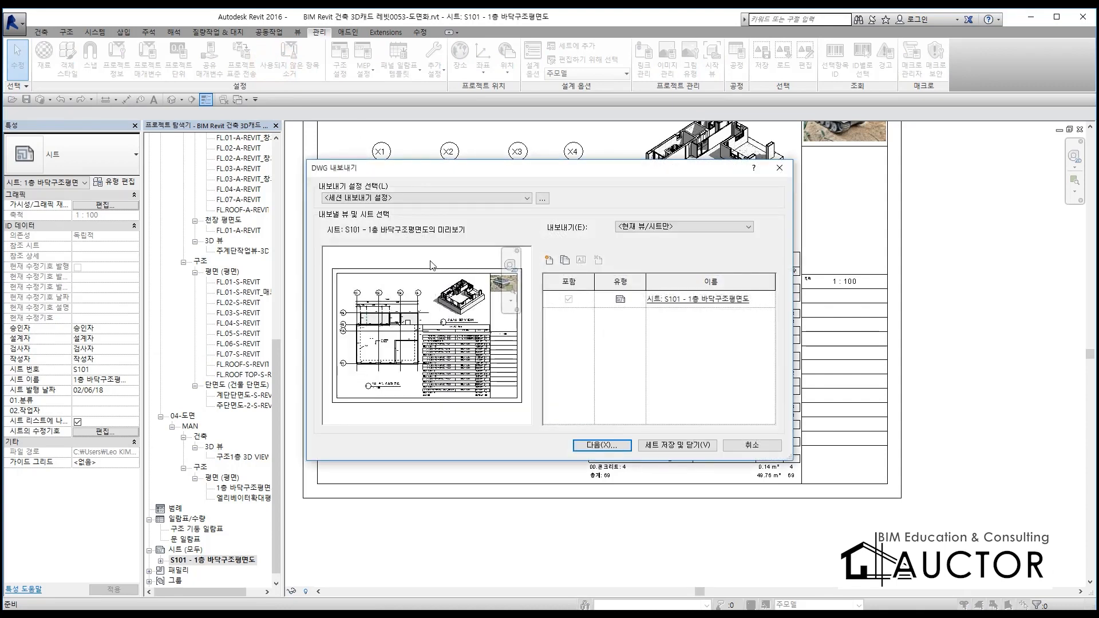
# Set the export scope to <세션 뷰/시트 세트> and try listing only the set's views (세트의 뷰)
pyautogui.click(679, 226)
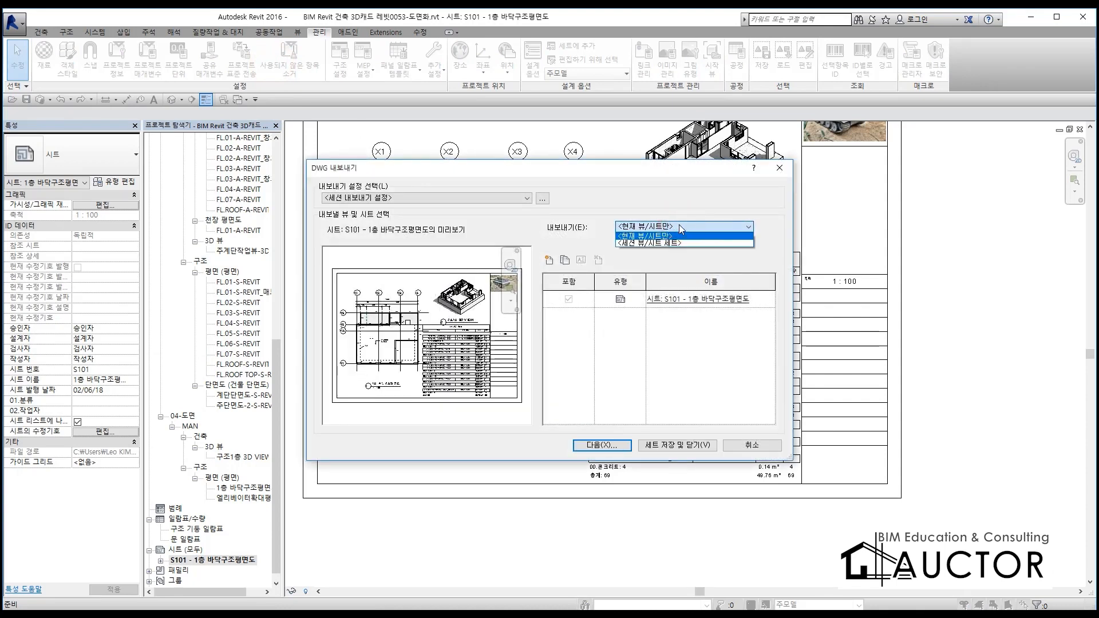
pyautogui.click(667, 243)
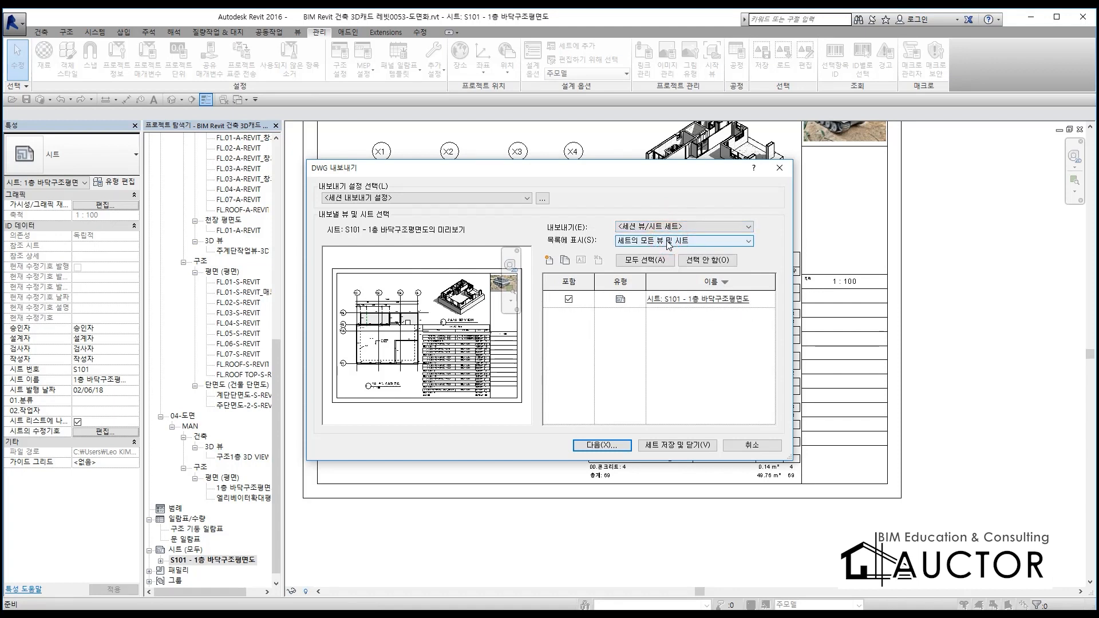
pyautogui.click(644, 242)
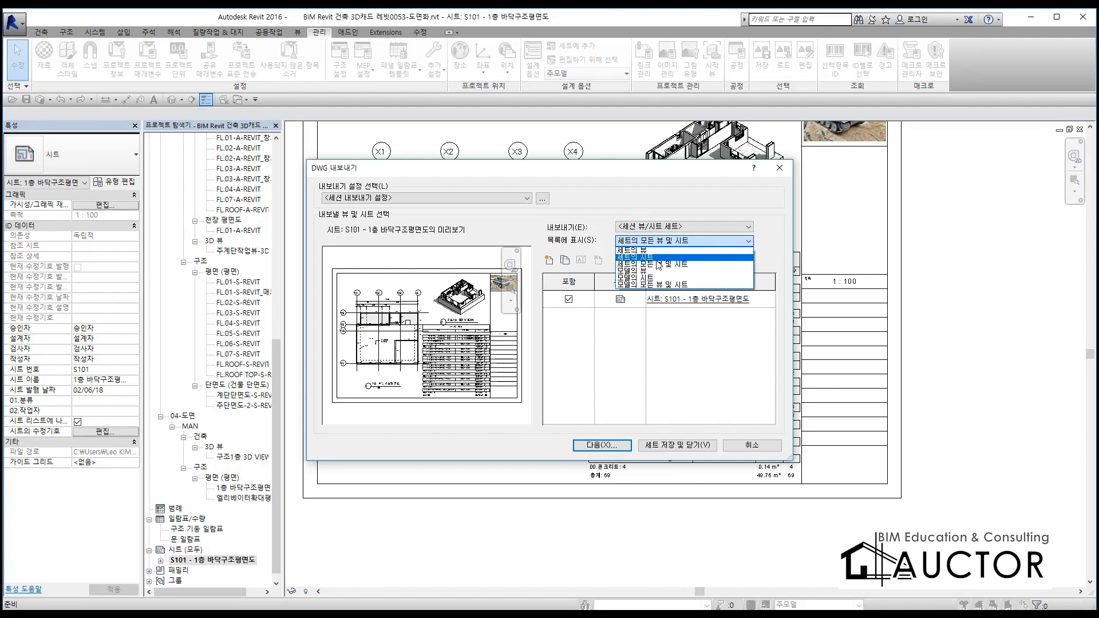
pyautogui.click(661, 250)
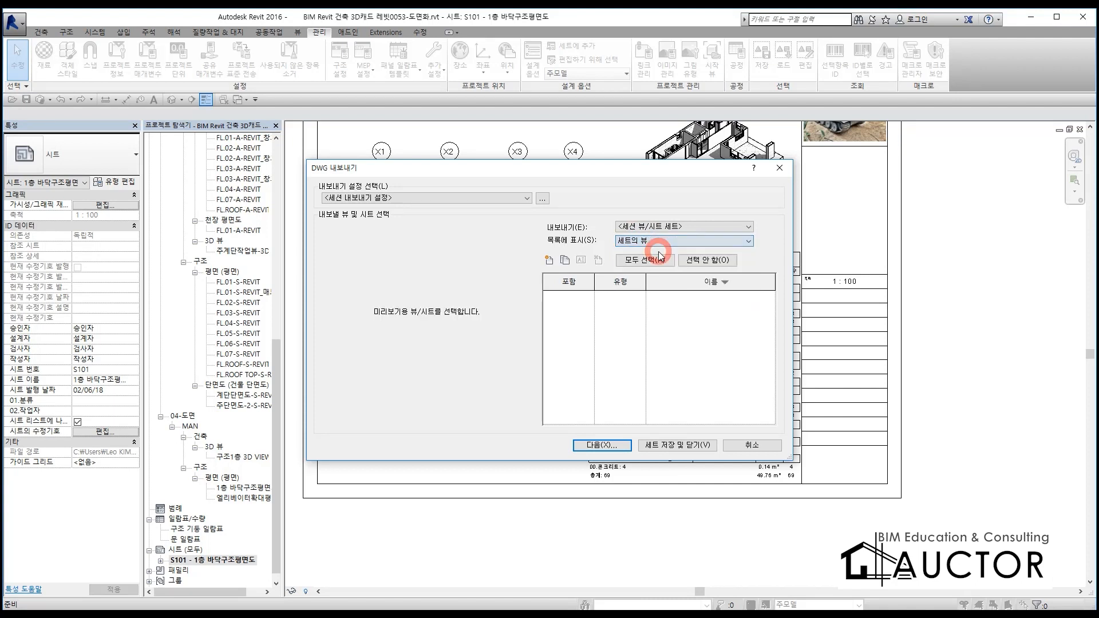
pyautogui.click(662, 241)
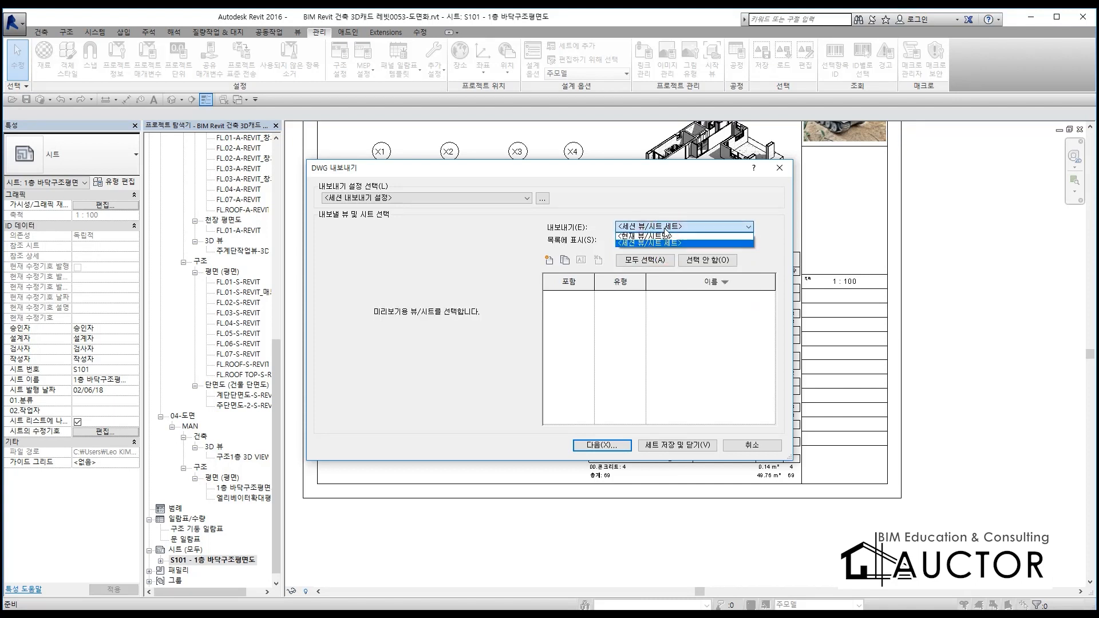
pyautogui.click(661, 247)
# Try the list filters 세트의 모든 뷰 및 시트, 모델의 뷰, 세트의 뷰 and 세트의 시트
pyautogui.click(662, 242)
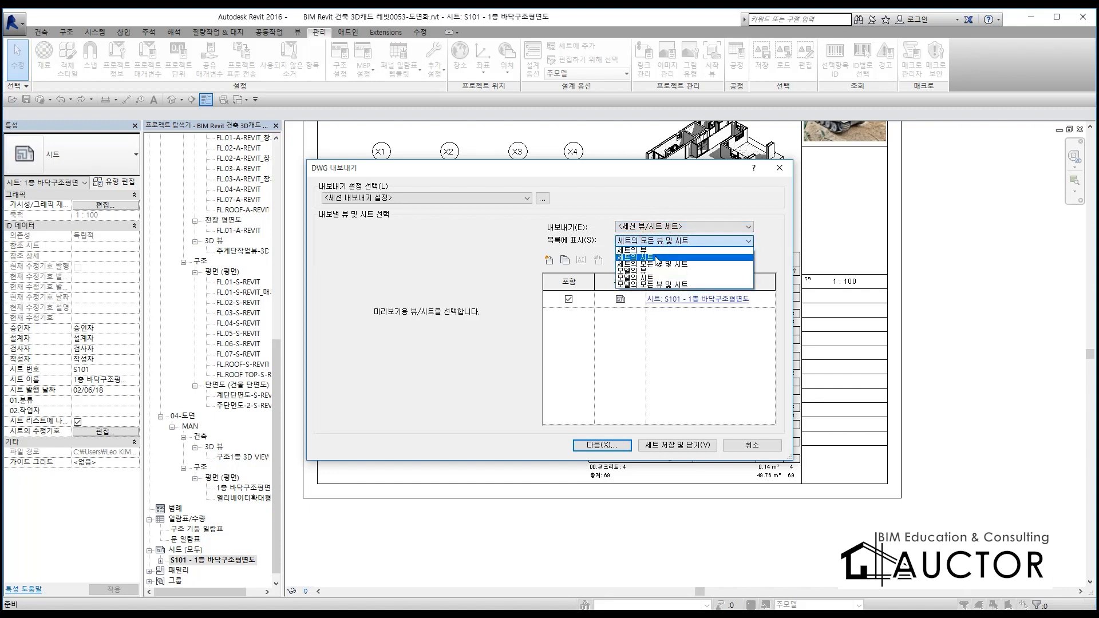
pyautogui.click(652, 262)
pyautogui.click(654, 240)
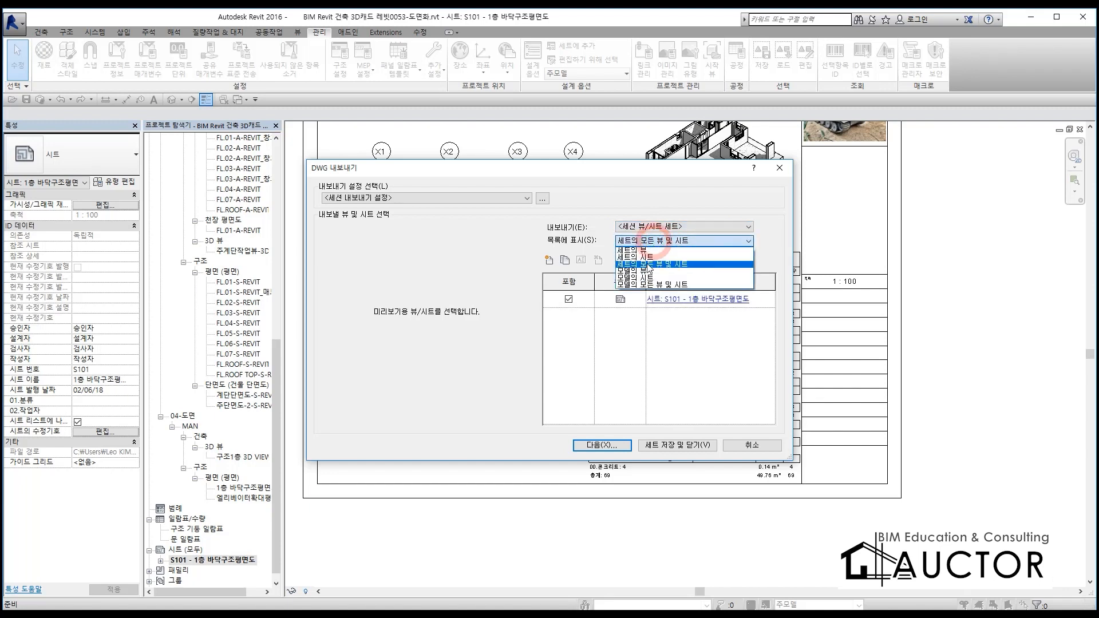
pyautogui.click(645, 271)
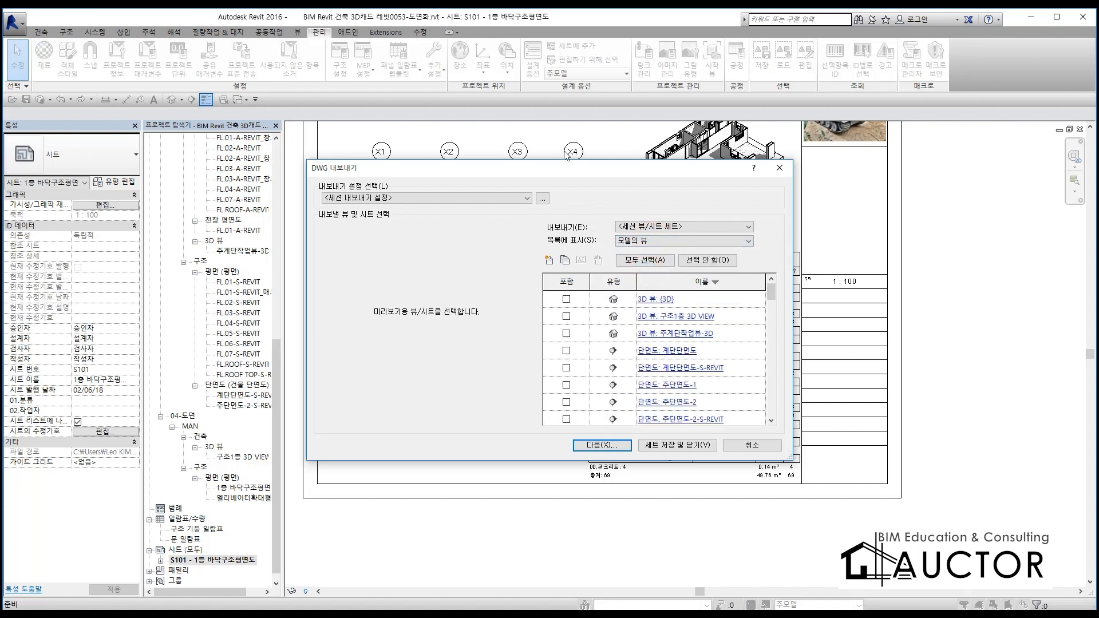
pyautogui.click(662, 241)
pyautogui.click(653, 250)
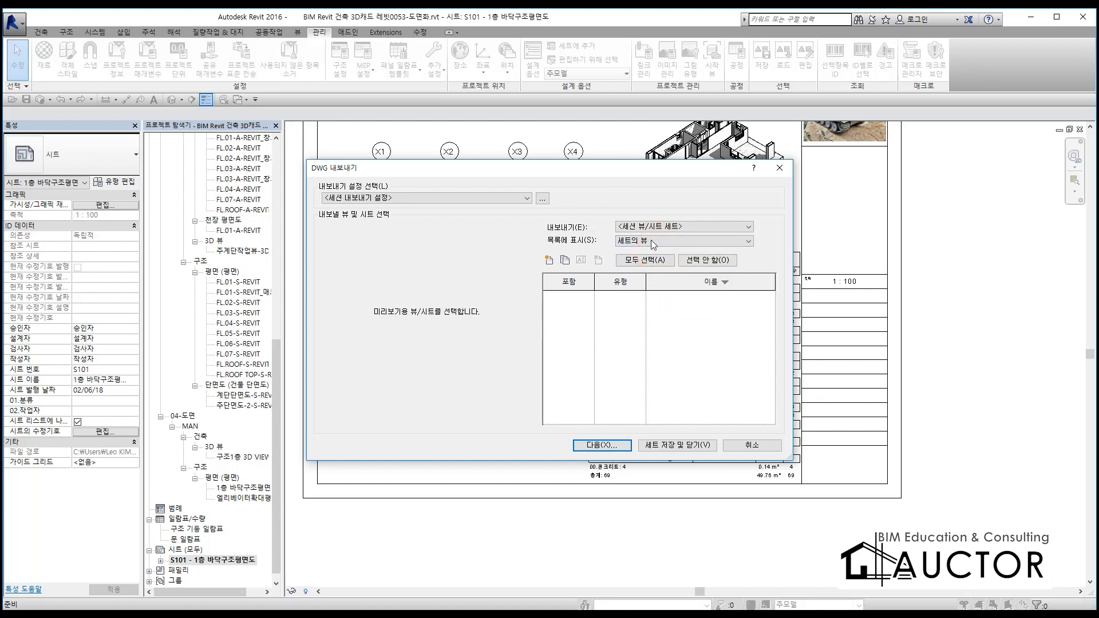
pyautogui.click(652, 244)
pyautogui.click(651, 259)
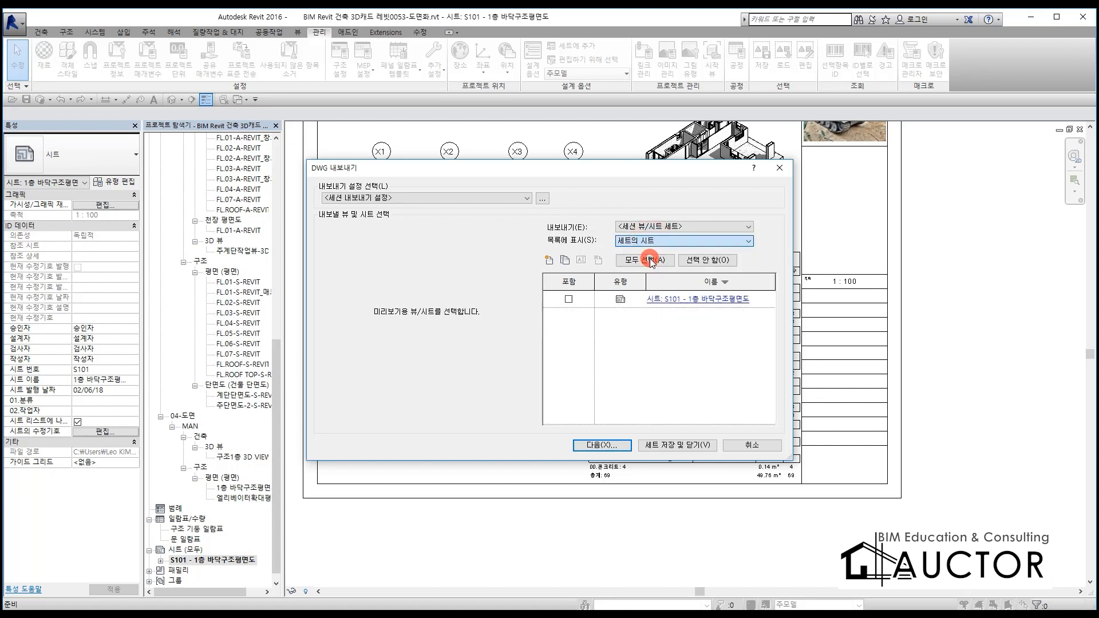
# Try limiting the export scope to <현재 뷰/시트만>
pyautogui.click(633, 227)
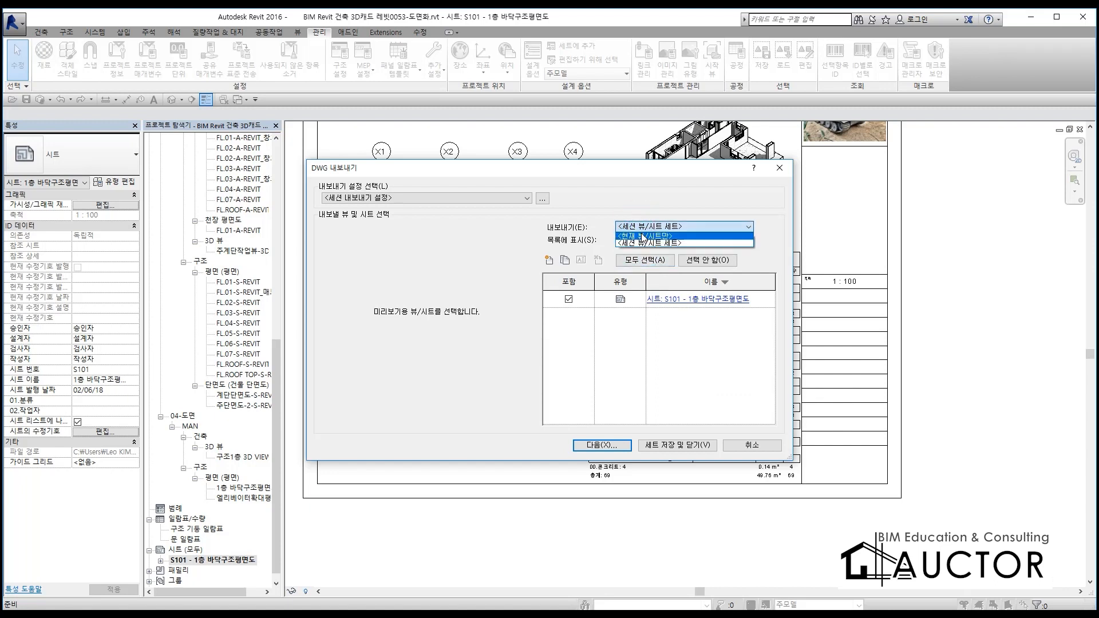
pyautogui.click(641, 235)
pyautogui.click(567, 300)
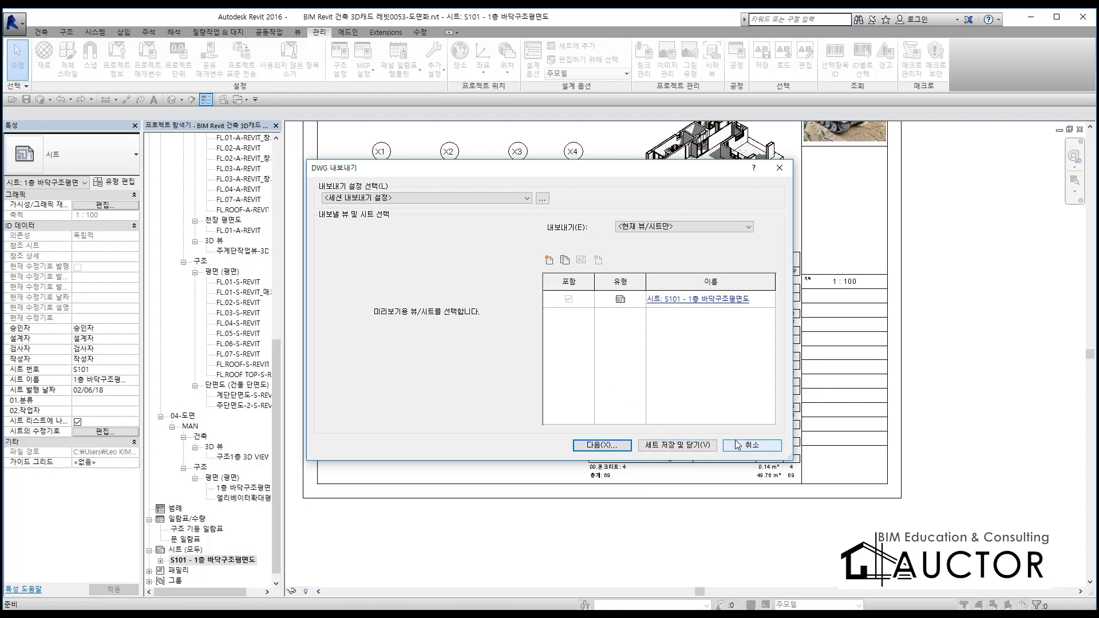
# Set the export scope to <세션 뷰/시트 세트>, list only 세트의 시트, and keep sheet S101 included
pyautogui.click(654, 226)
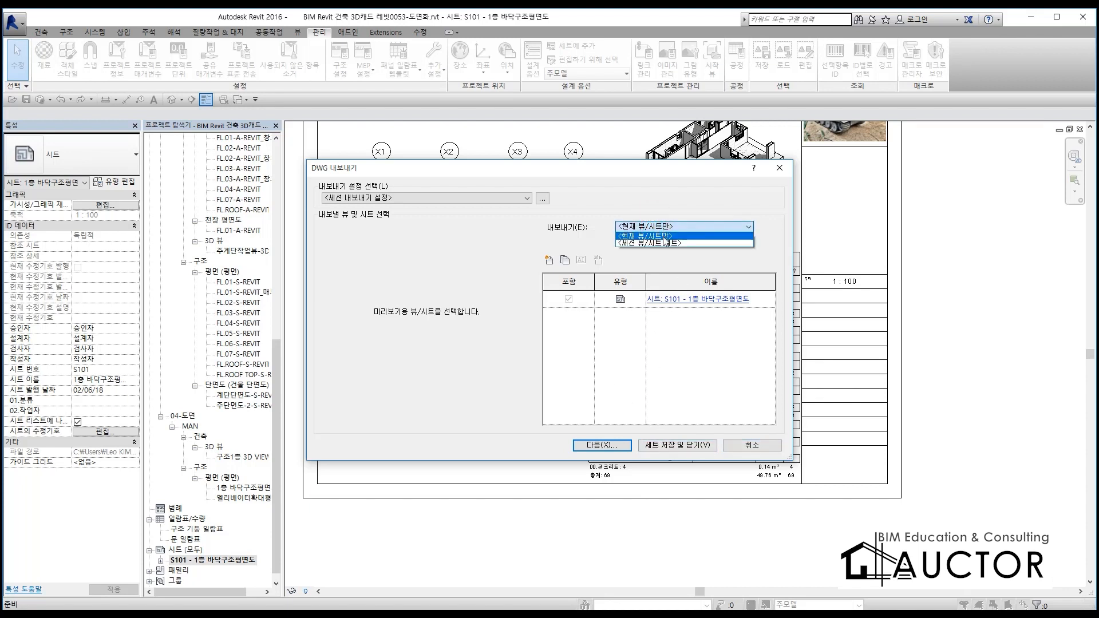
pyautogui.click(663, 240)
pyautogui.click(663, 243)
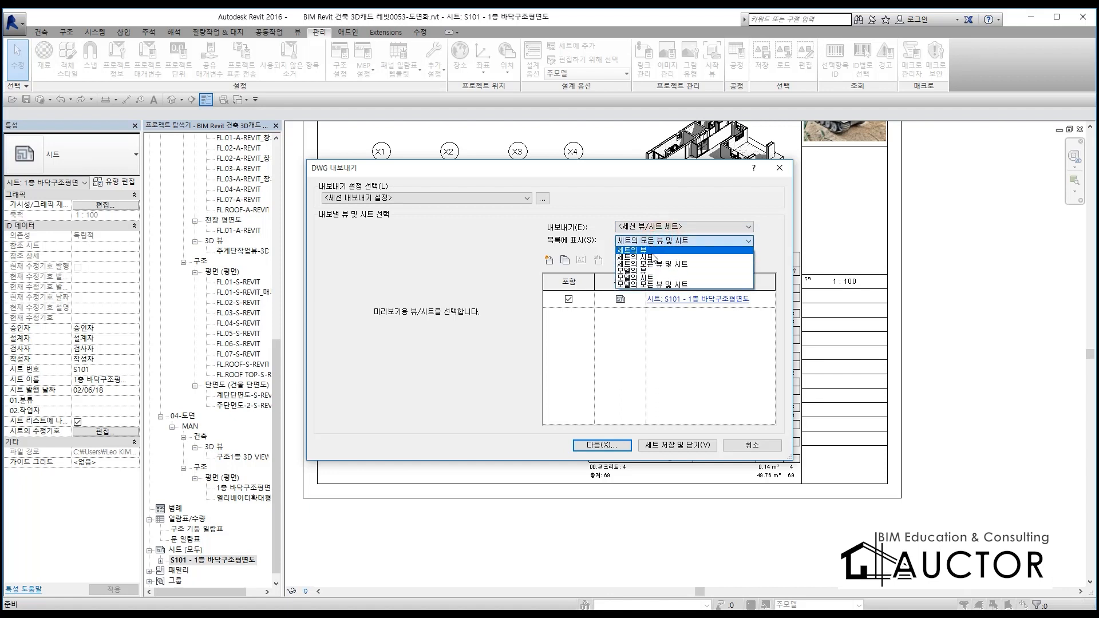
pyautogui.click(649, 257)
pyautogui.click(569, 299)
pyautogui.click(569, 299)
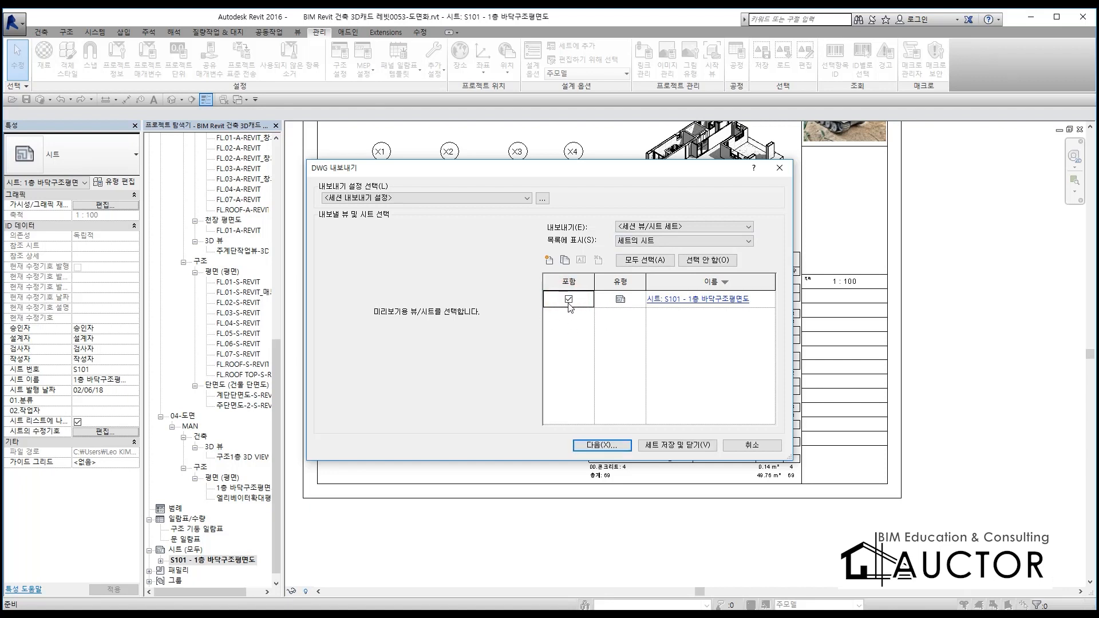
# Open the DWG/DXF export setup for the session export settings (세션 내보내기 설정)
pyautogui.click(526, 199)
pyautogui.click(525, 198)
pyautogui.click(542, 199)
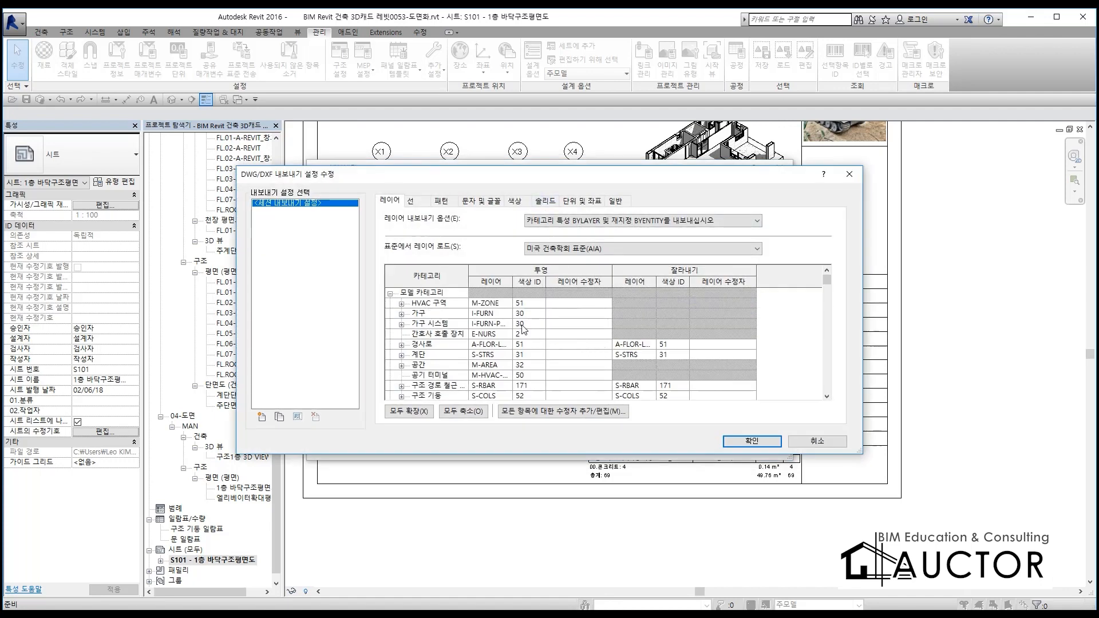
# Examine the layer names, color IDs and layer modifiers of the 공간, HVAC 구역 and 계단 categories
pyautogui.scroll(-1, 509, 312)
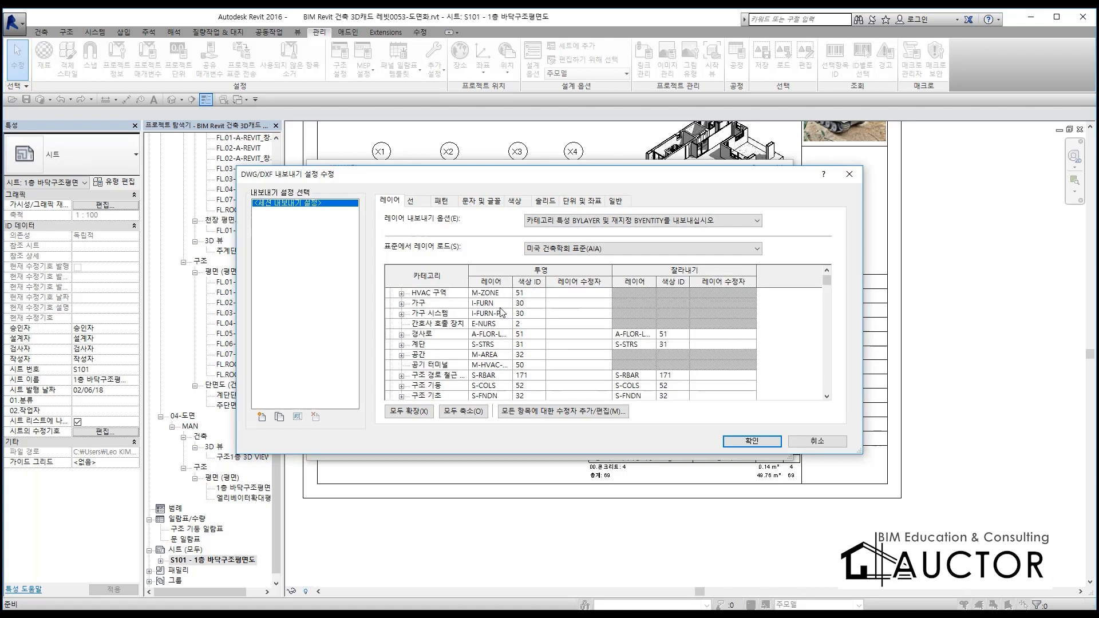
pyautogui.click(561, 356)
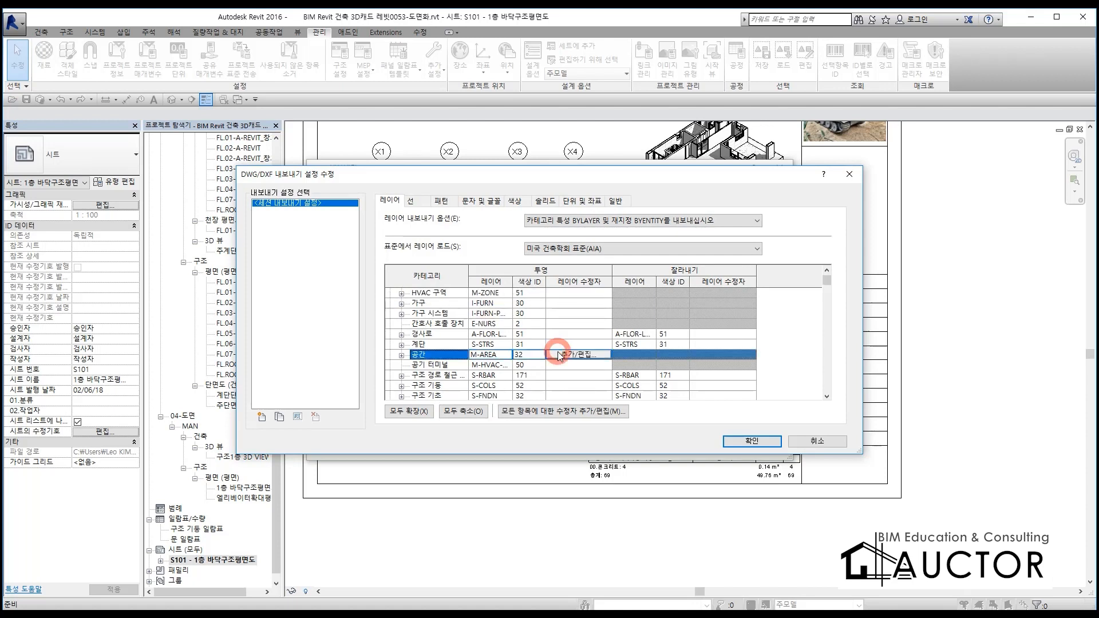
pyautogui.scroll(1, 793, 354)
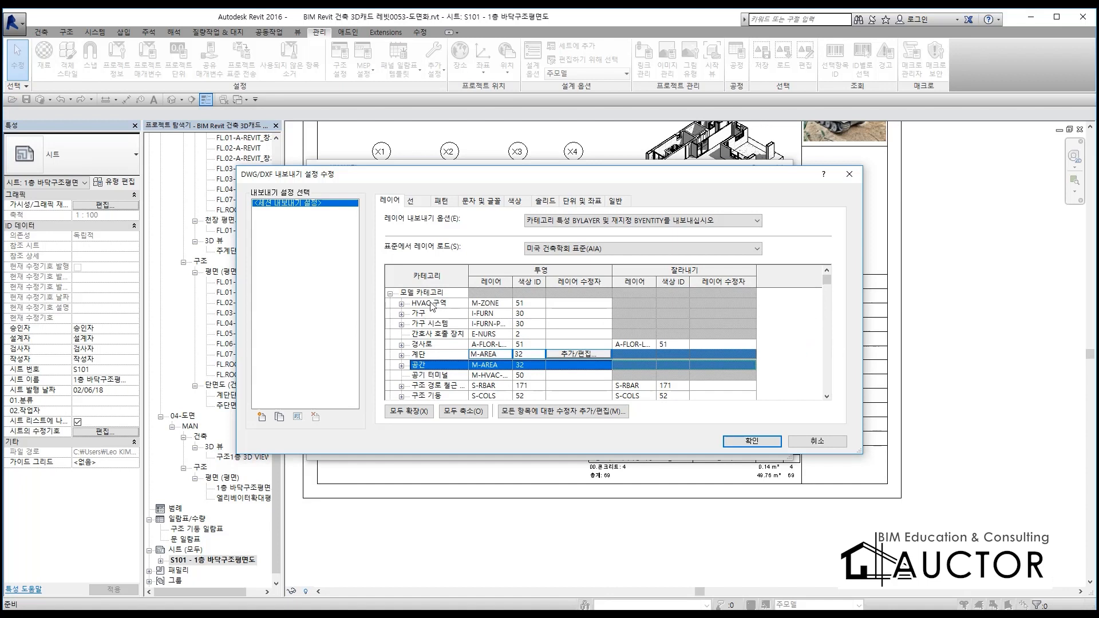
pyautogui.click(485, 305)
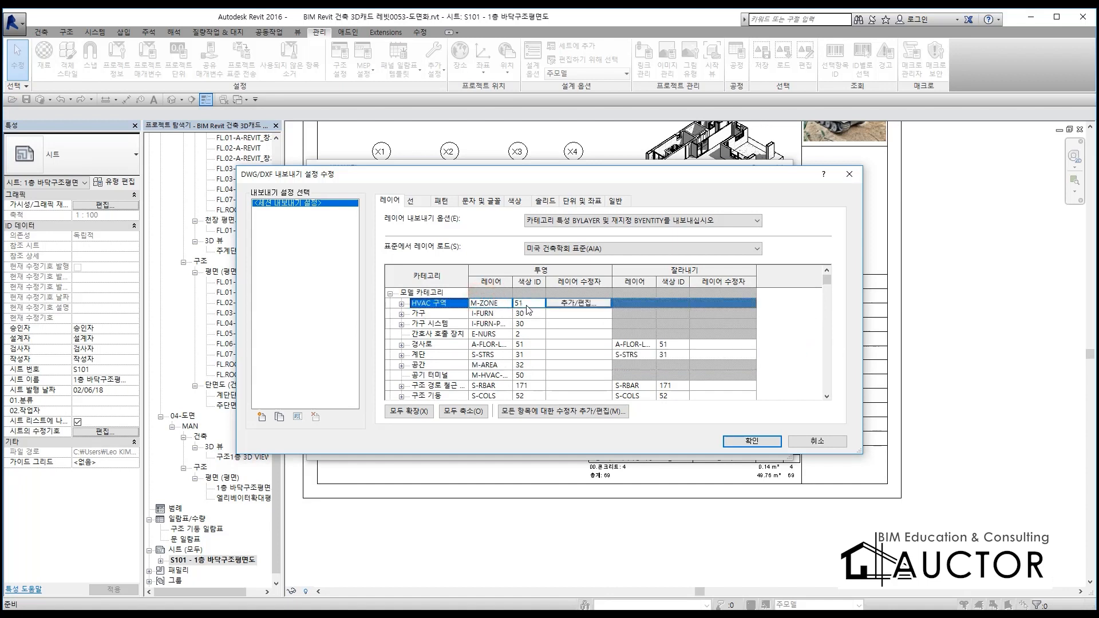
pyautogui.click(527, 307)
pyautogui.click(449, 354)
# Find the wall category (벽) in the layer mapping and inspect its projection layer and color ID
pyautogui.scroll(-2, 460, 342)
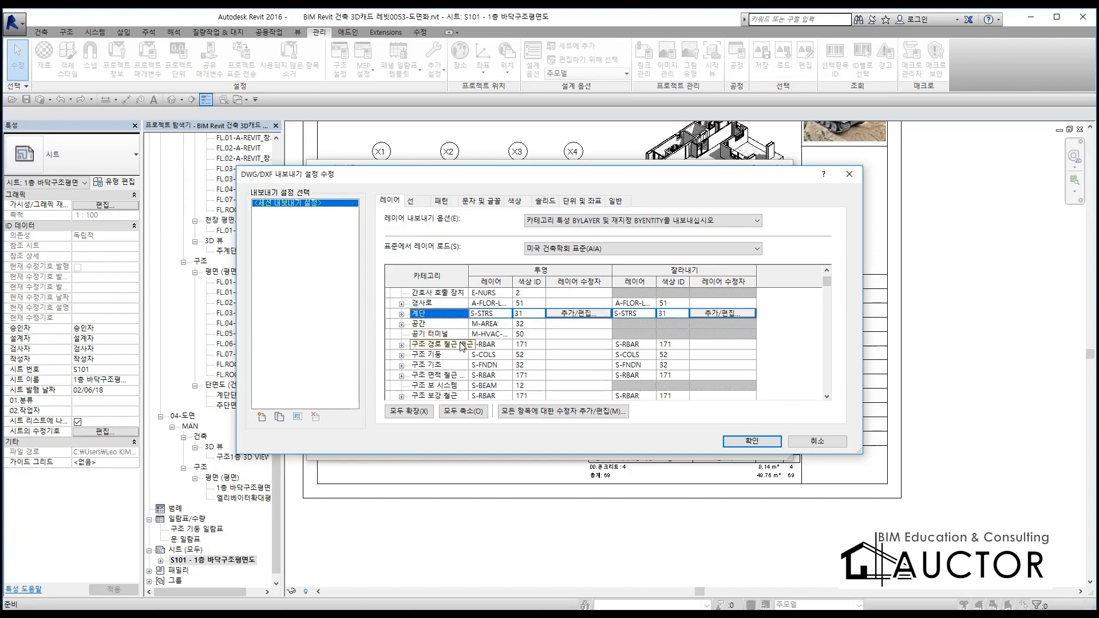
pyautogui.scroll(-6, 445, 385)
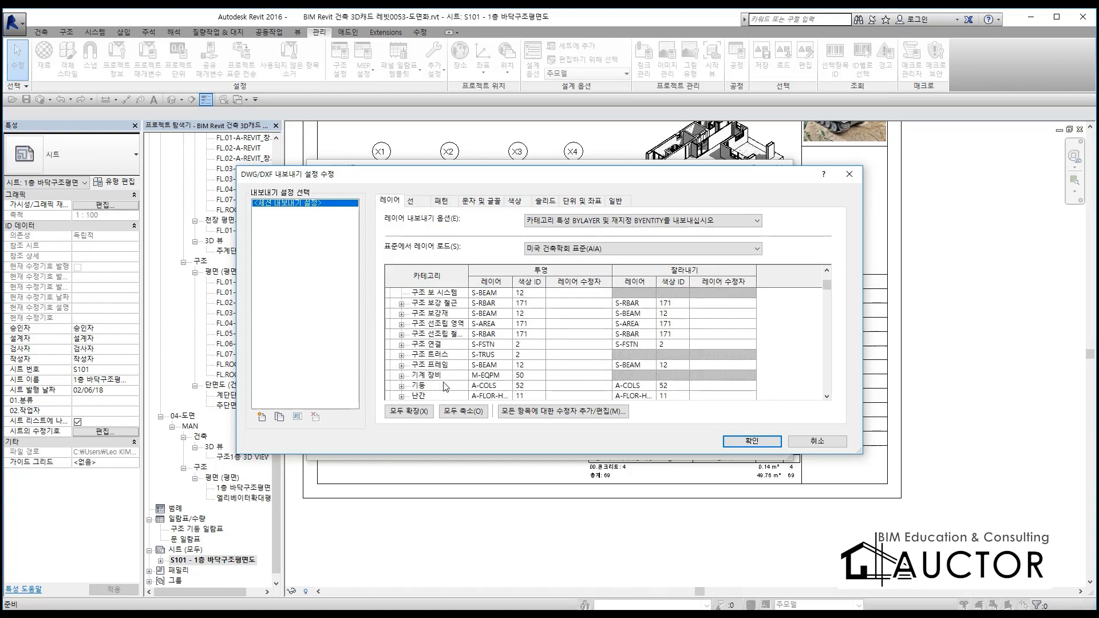
pyautogui.scroll(-5, 446, 385)
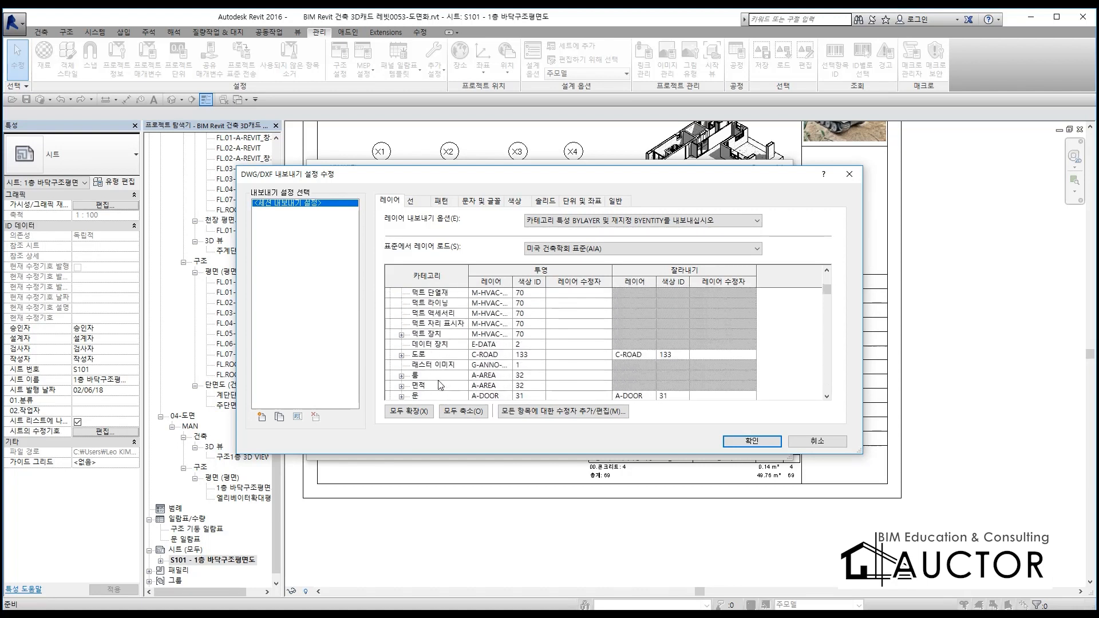
pyautogui.scroll(-1, 433, 382)
pyautogui.scroll(-1, 440, 357)
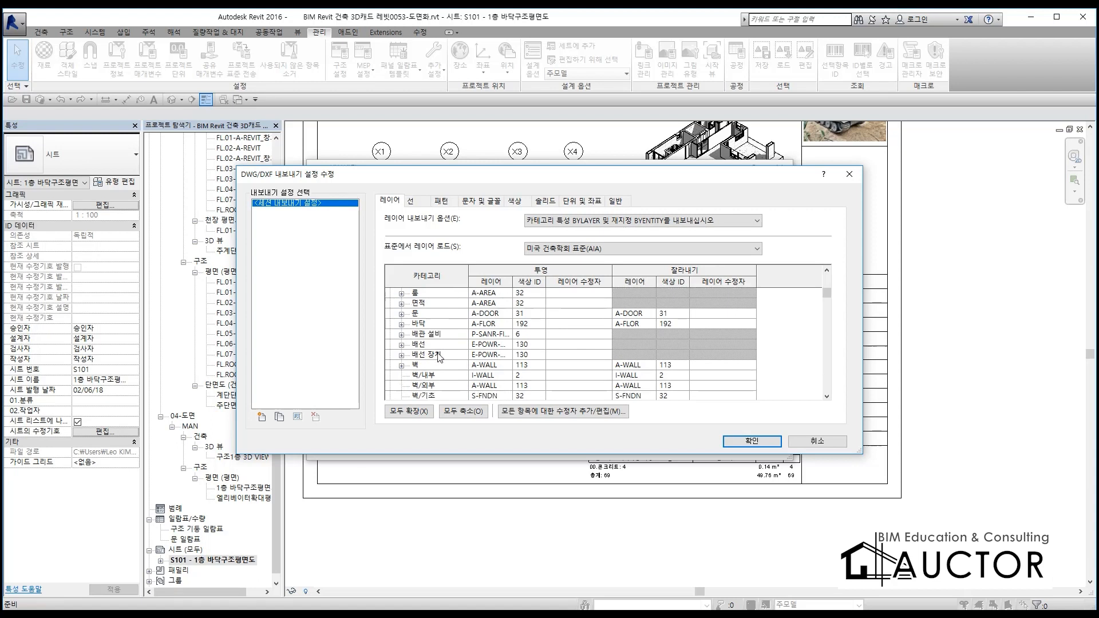
pyautogui.click(432, 365)
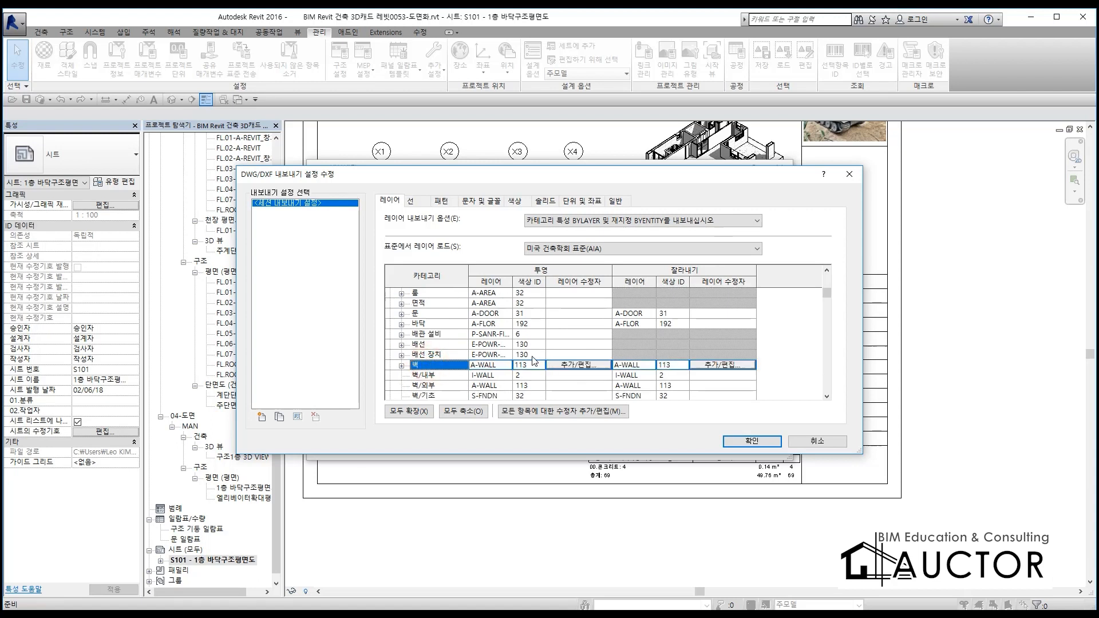
pyautogui.click(484, 365)
pyautogui.click(535, 365)
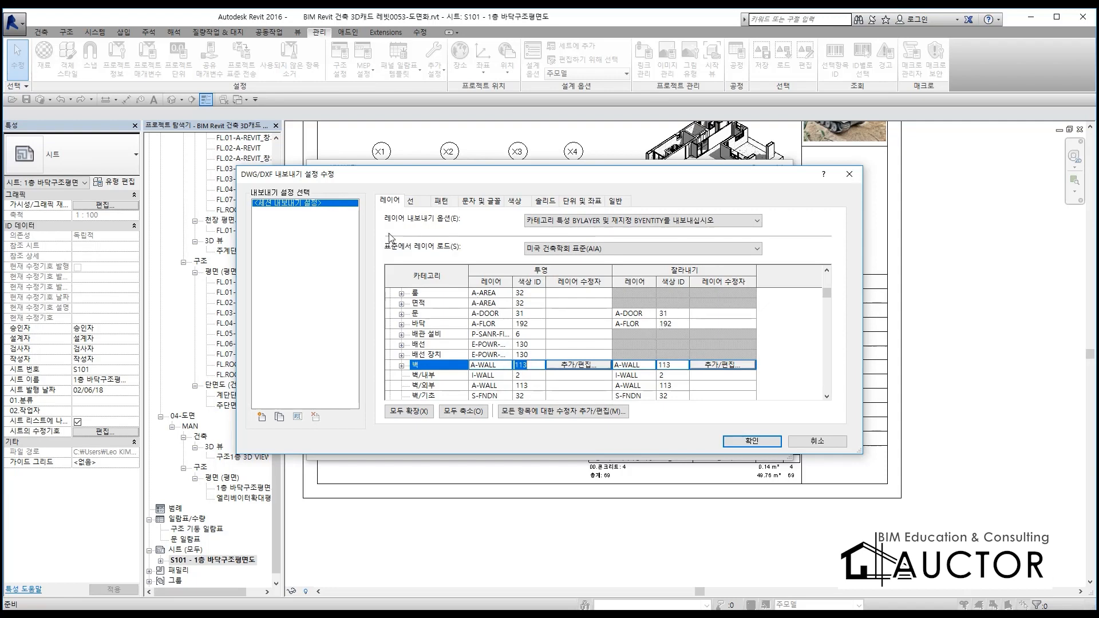
# Review the line, pattern, text and font, color, solid, unit and coordinate, and general settings of the DWG/DXF export setup
pyautogui.click(413, 201)
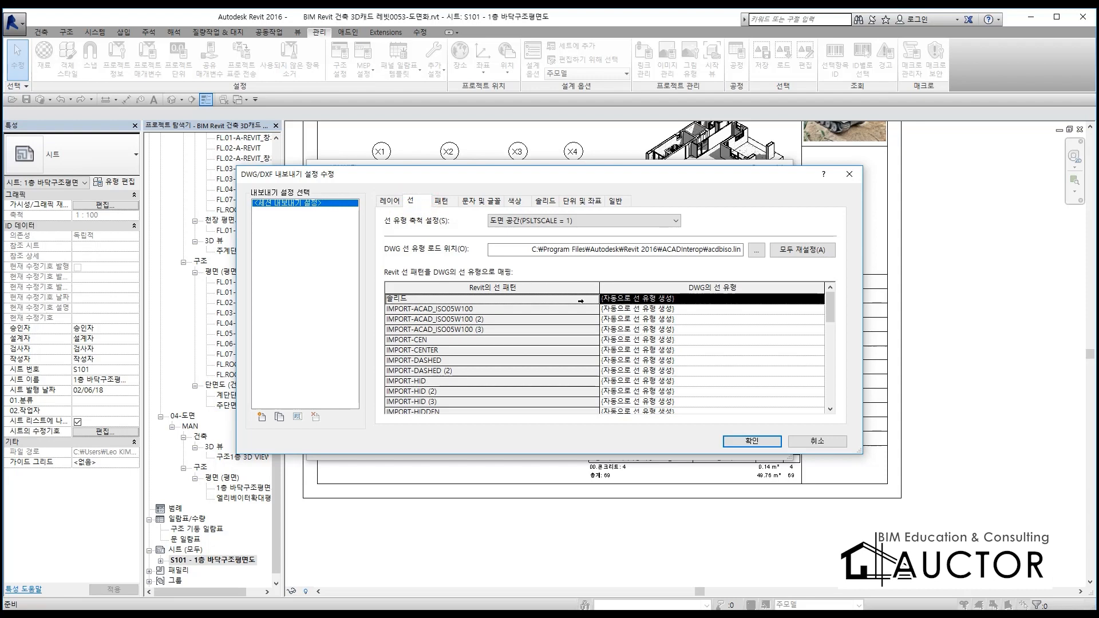
pyautogui.click(439, 202)
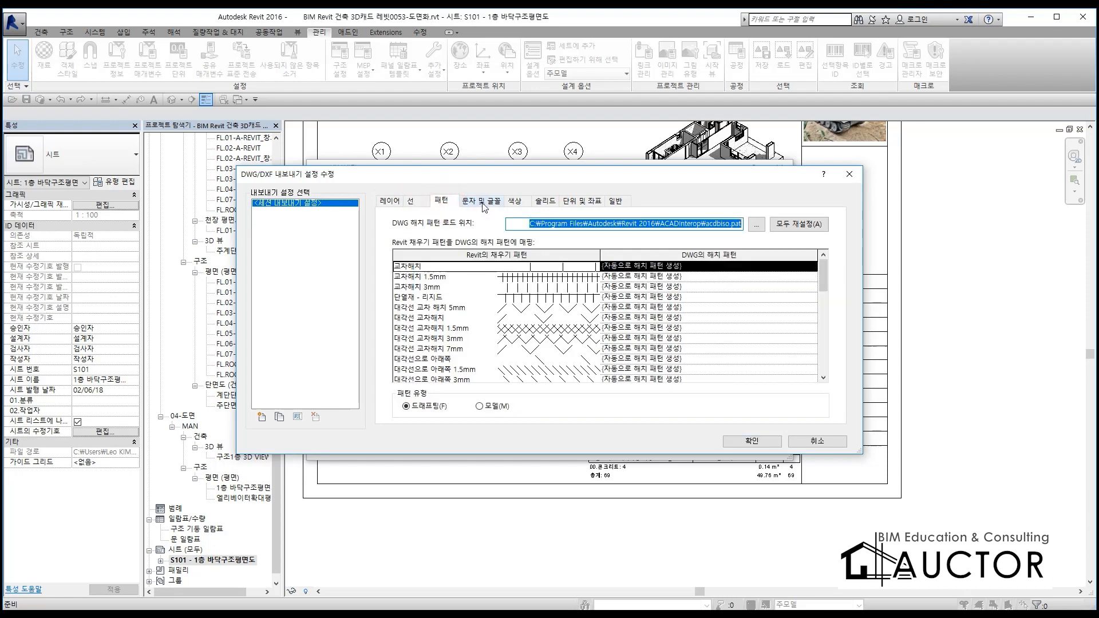
pyautogui.click(483, 203)
pyautogui.click(515, 201)
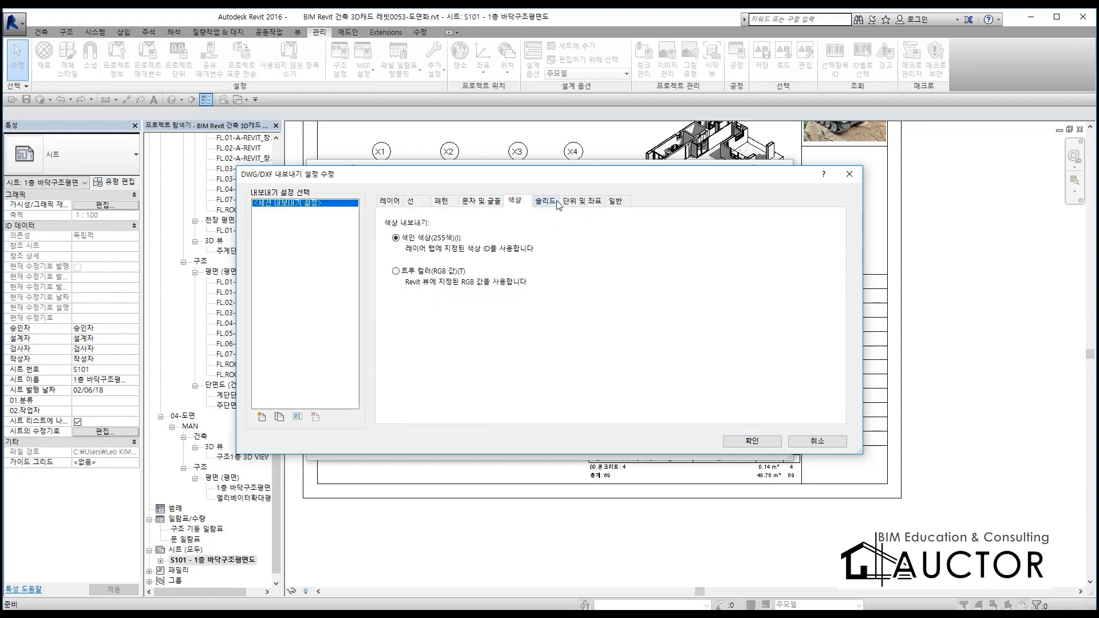
pyautogui.click(547, 201)
pyautogui.click(583, 201)
pyautogui.click(616, 201)
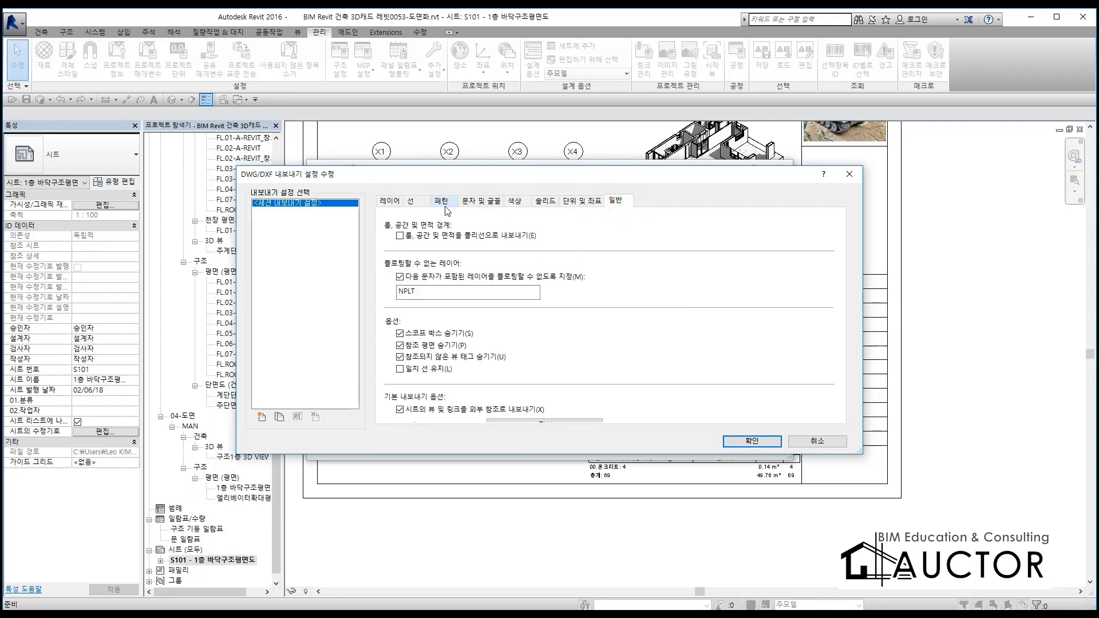
pyautogui.click(598, 202)
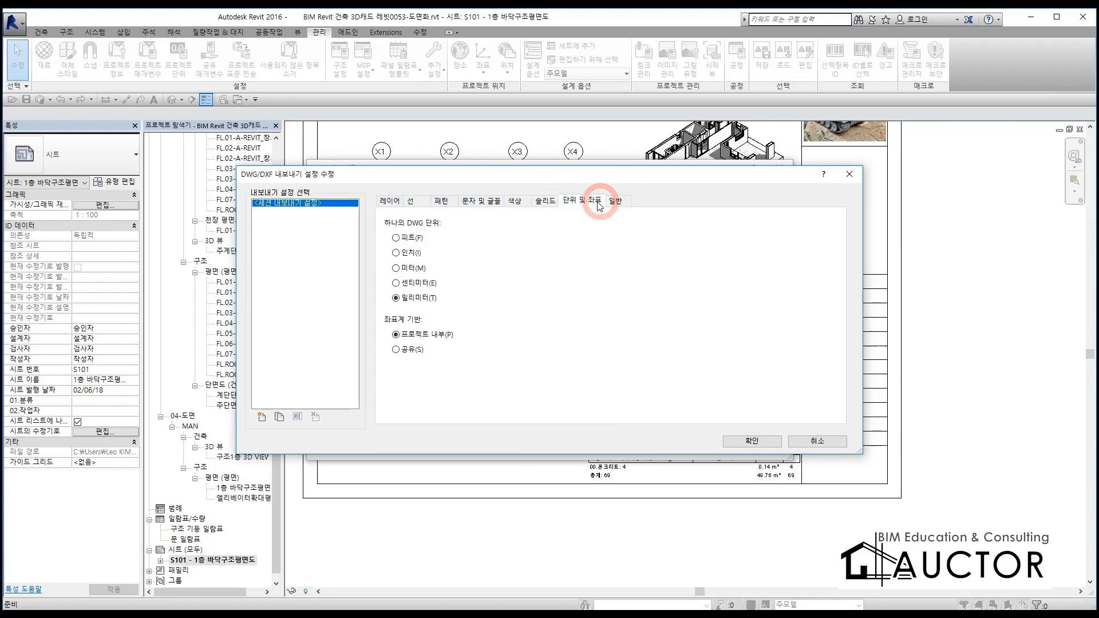
pyautogui.click(390, 202)
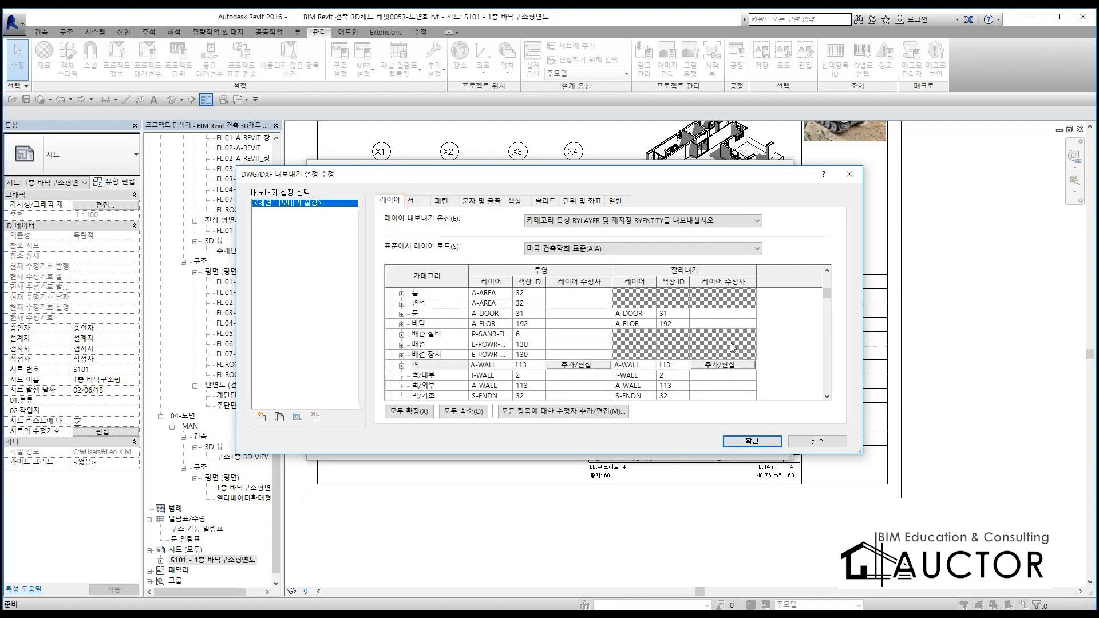
# Accept the export setup and export sheet S101 to 새 폴더 as AutoCAD 2013 DWG, with its views and links as external references
pyautogui.click(751, 441)
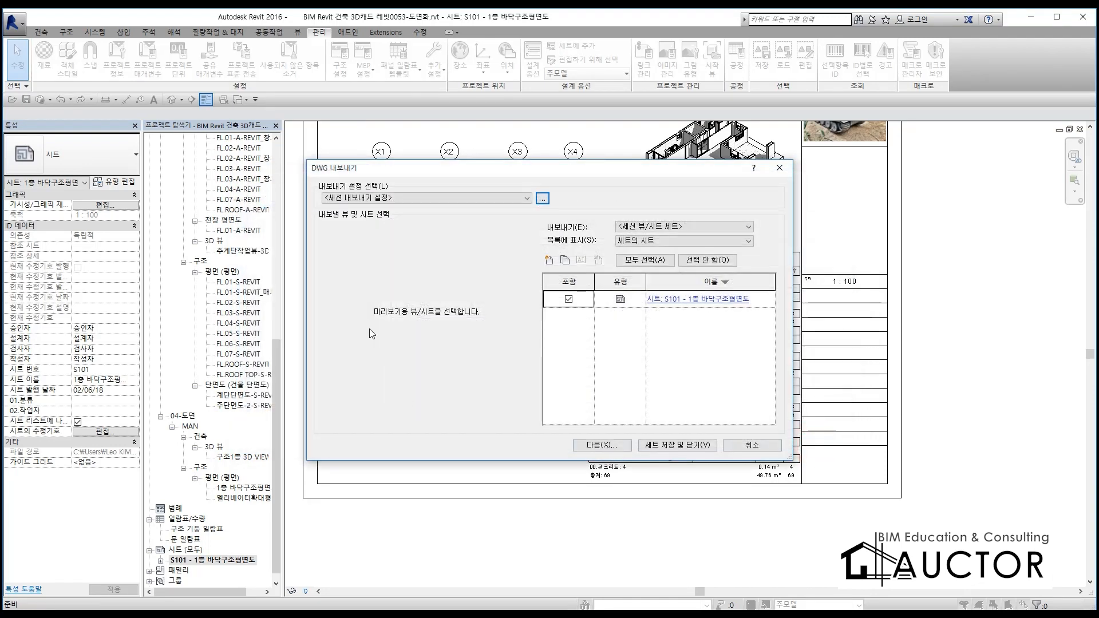
pyautogui.click(612, 451)
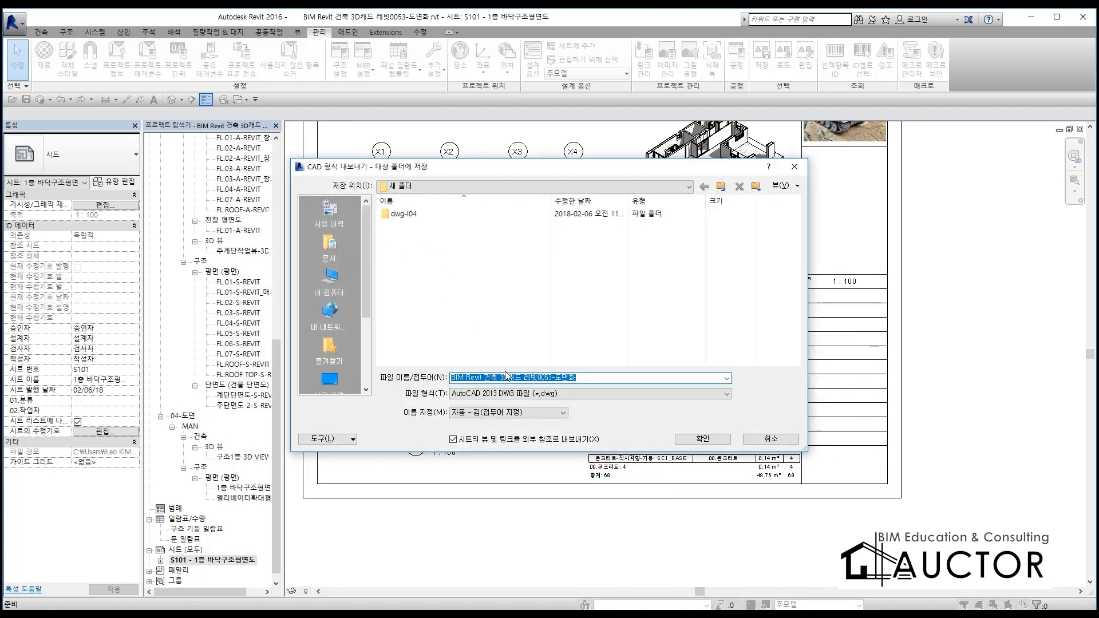
pyautogui.click(717, 443)
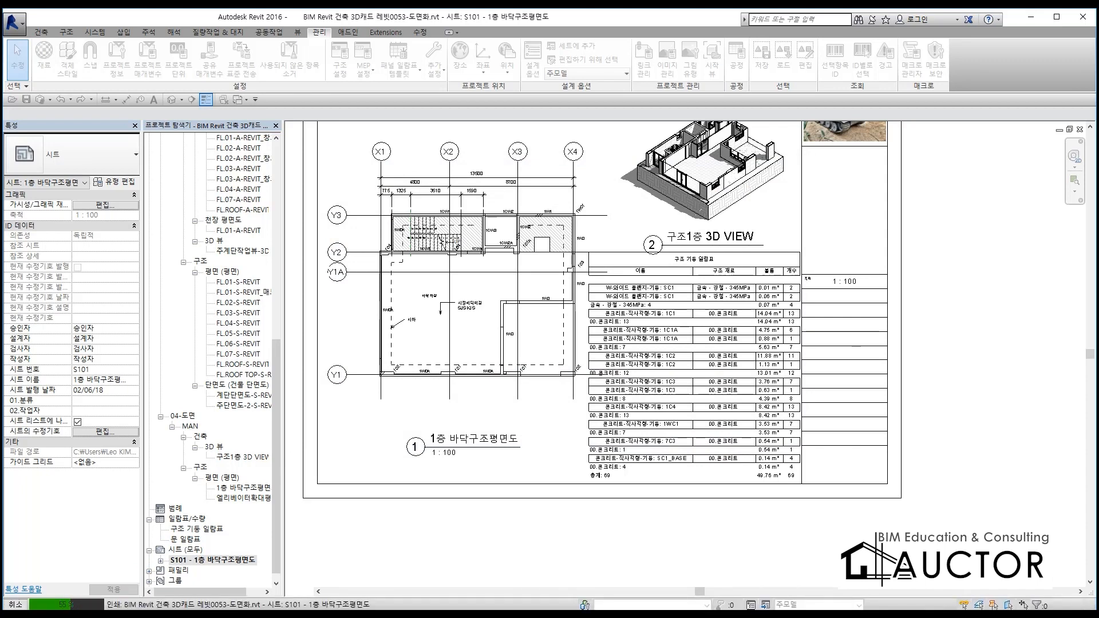
# Open the desktop folder 새 폴더 in File Explorer, dismissing the network connection error
pyautogui.press('super+e')
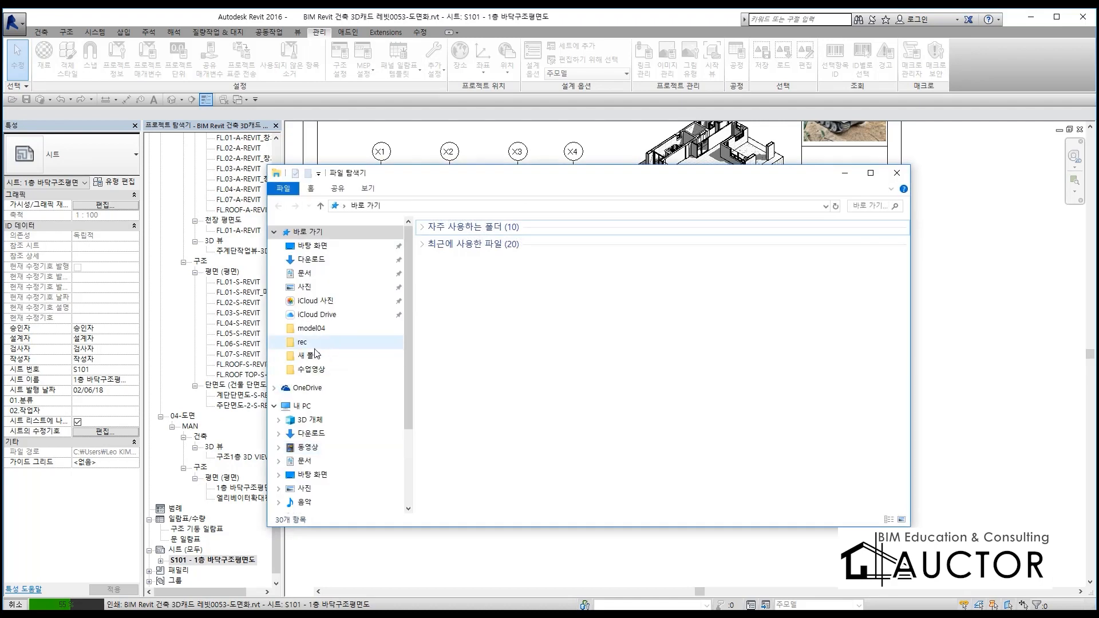
pyautogui.click(312, 328)
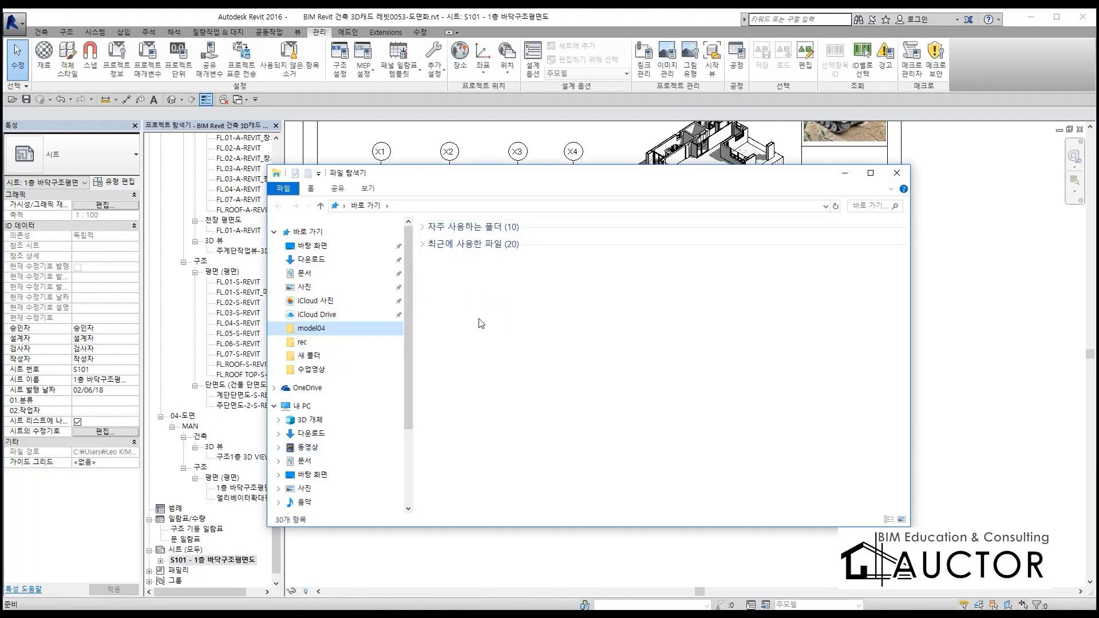
pyautogui.click(348, 332)
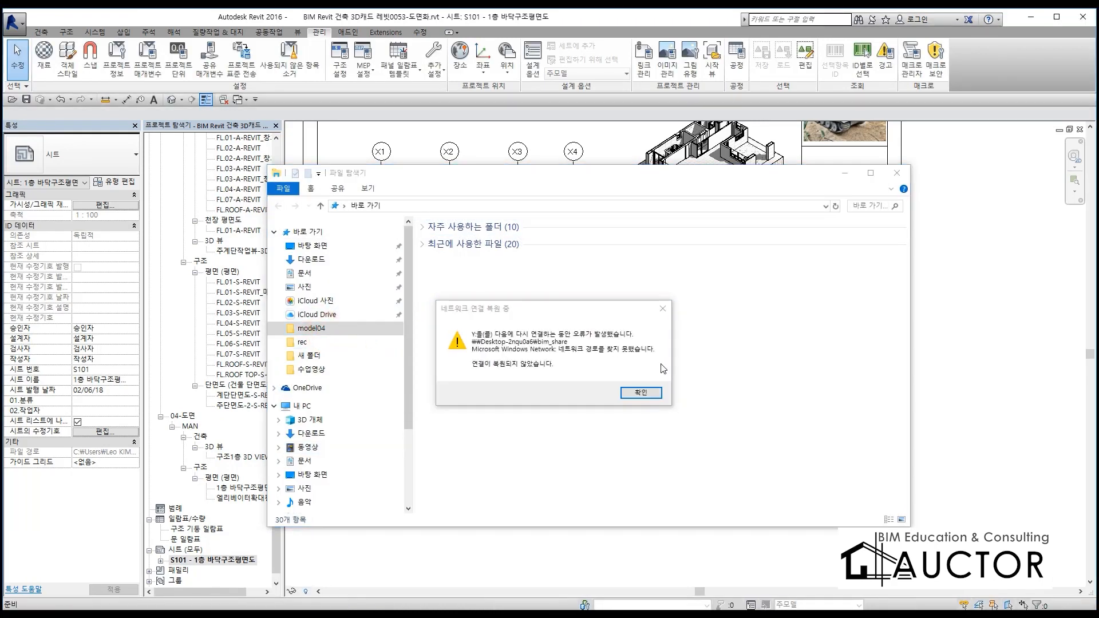
pyautogui.click(640, 395)
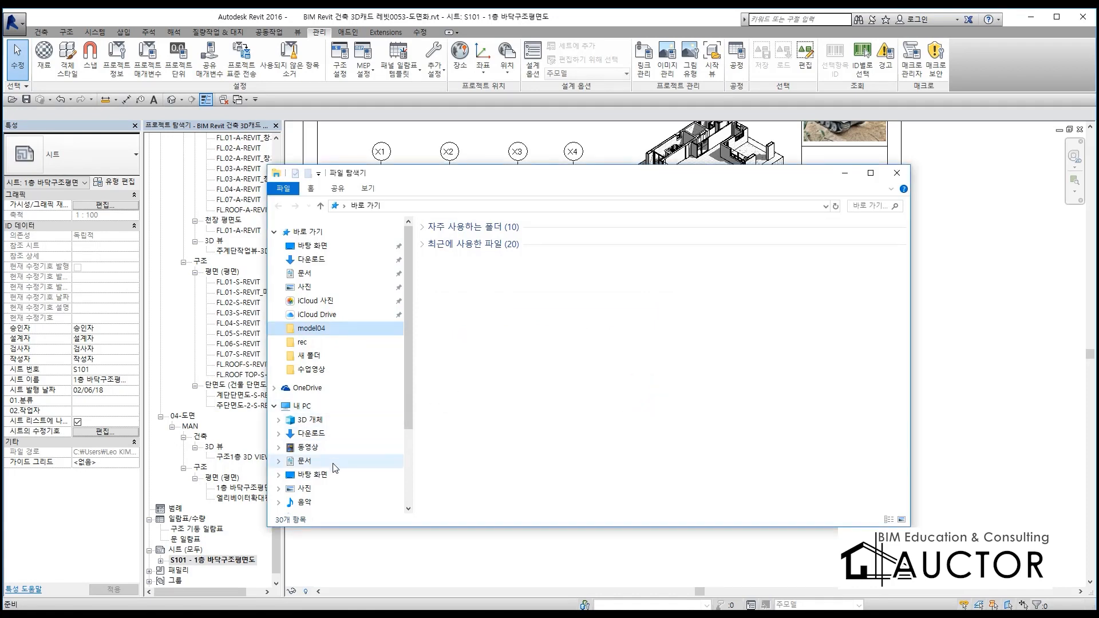
pyautogui.click(321, 247)
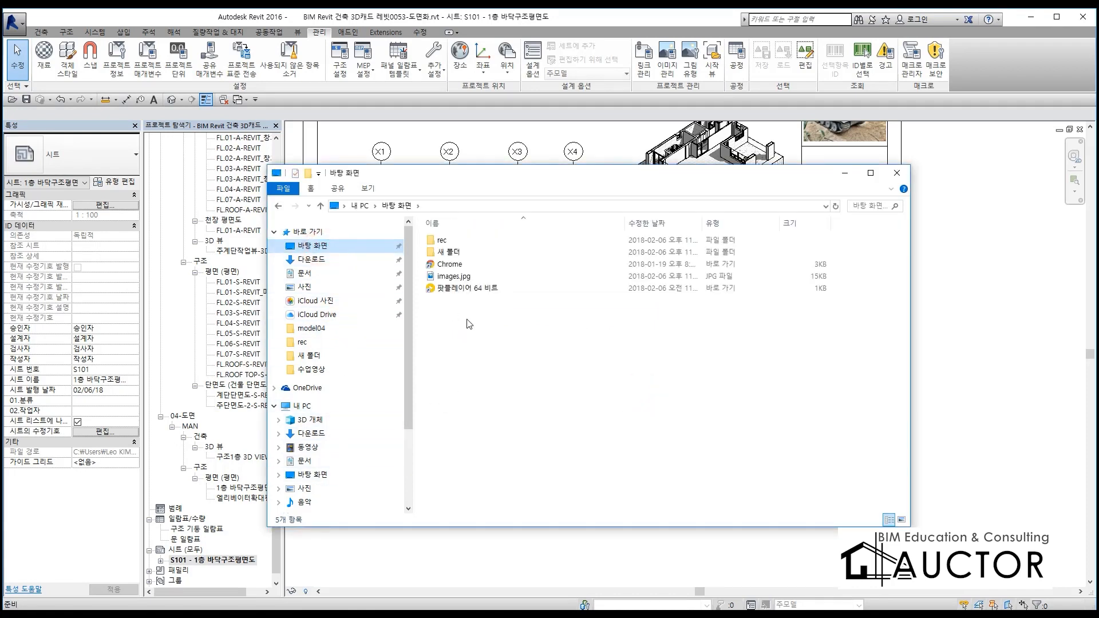
pyautogui.click(442, 252)
pyautogui.doubleClick(442, 252)
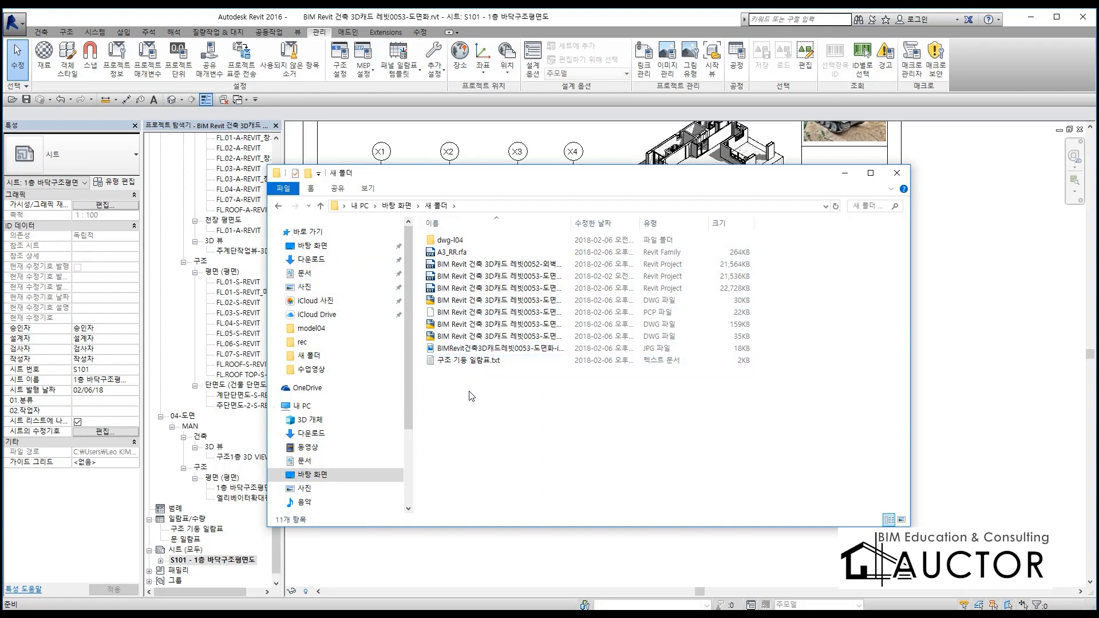
# Sort the files by type in descending order and select the exported DWG files to compare them with the Revit sheet
pyautogui.click(652, 225)
pyautogui.click(654, 224)
pyautogui.moveTo(496, 395); pyautogui.dragTo(736, 331)
pyautogui.moveTo(590, 178); pyautogui.dragTo(500, 560)
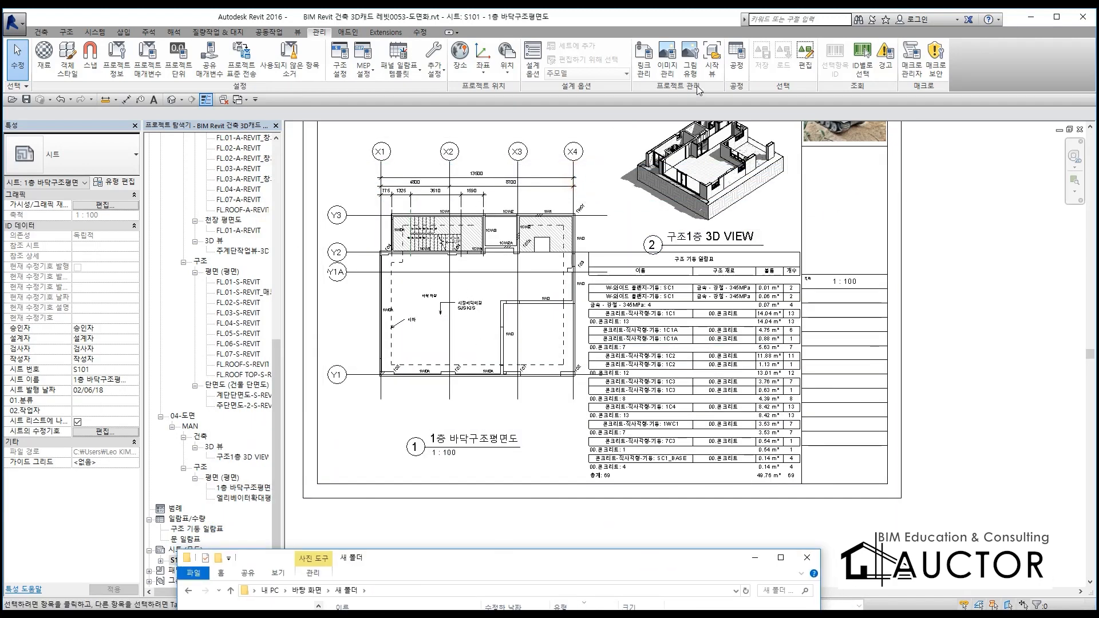
pyautogui.moveTo(636, 561)
pyautogui.mouseDown()
pyautogui.moveTo(686, 356)
pyautogui.moveTo(697, 156)
pyautogui.mouseUp()
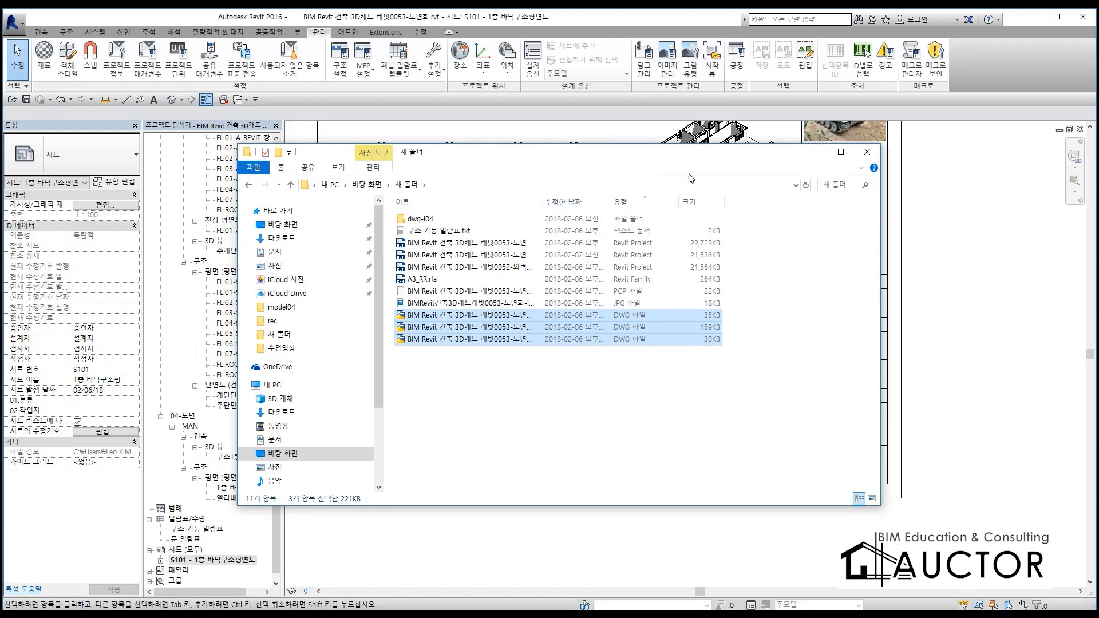
# Widen the name column to show full file names, open the S101 - 1층 바닥구조평면도 sheet DWG in AutoCAD and restore its window to a smaller size
pyautogui.doubleClick(542, 198)
pyautogui.click(536, 369)
pyautogui.click(613, 342)
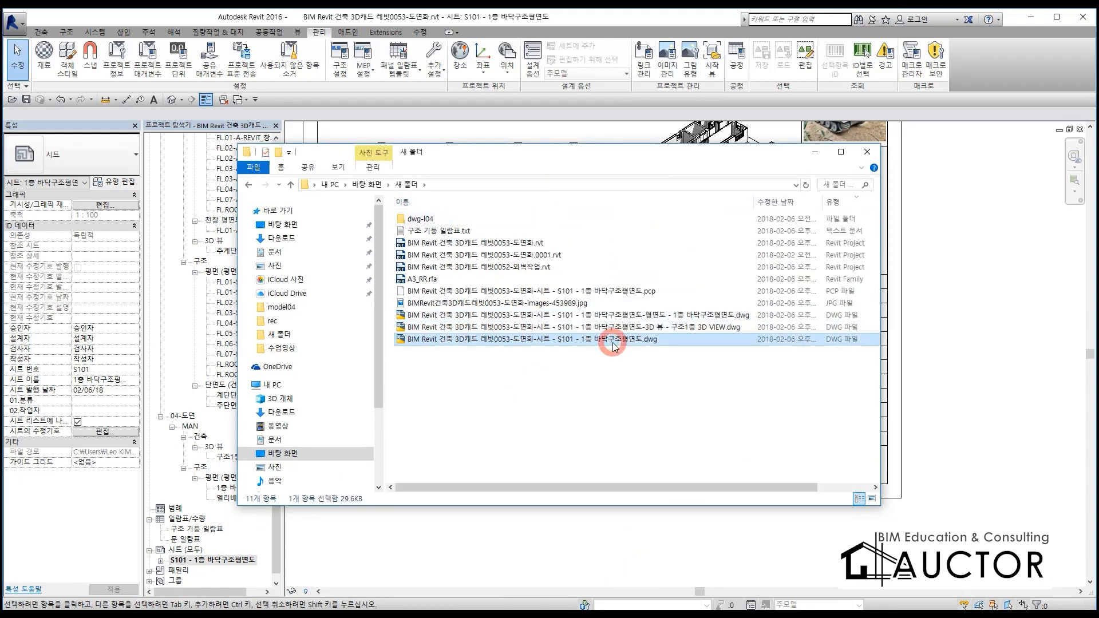
pyautogui.doubleClick(613, 341)
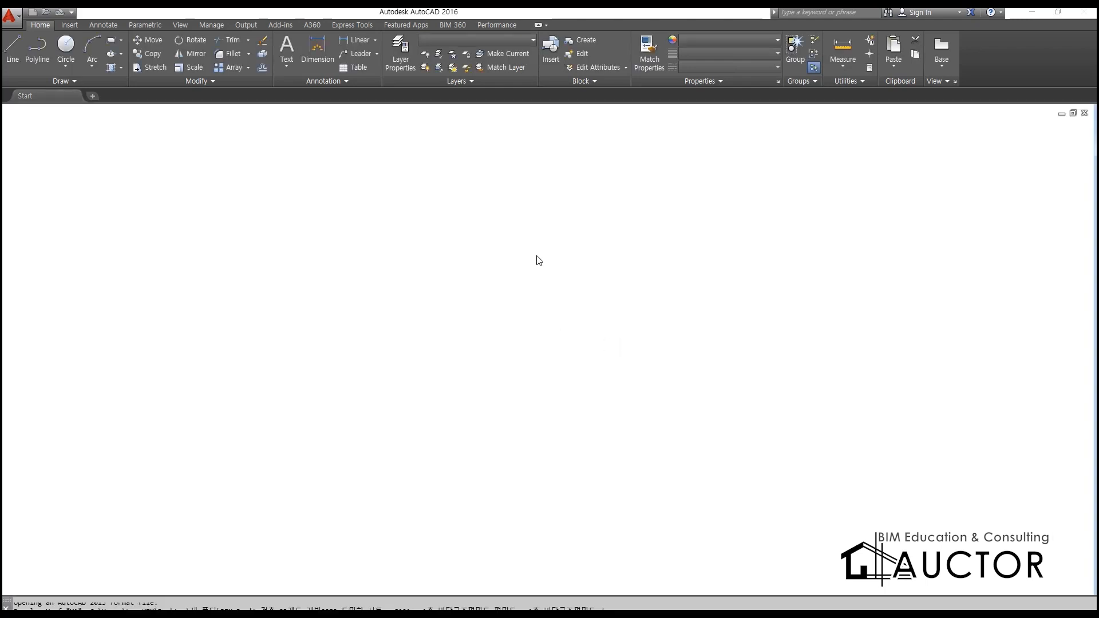
pyautogui.click(1056, 15)
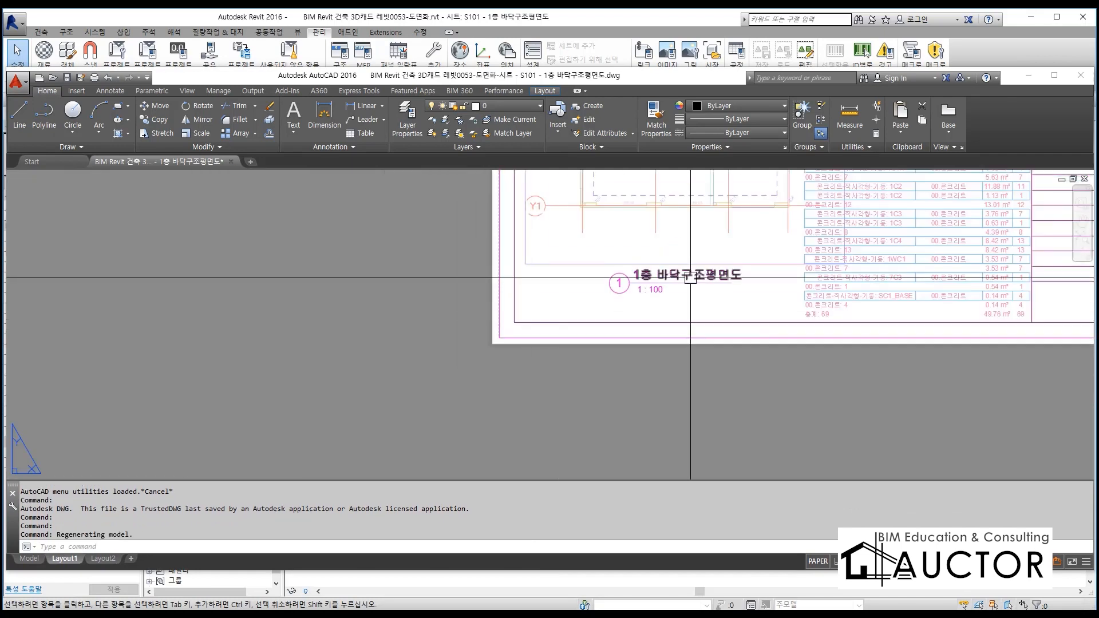
# Inspect the sheet in Layout1 and display all of the drawing's contents in model space
pyautogui.scroll(-5, 691, 276)
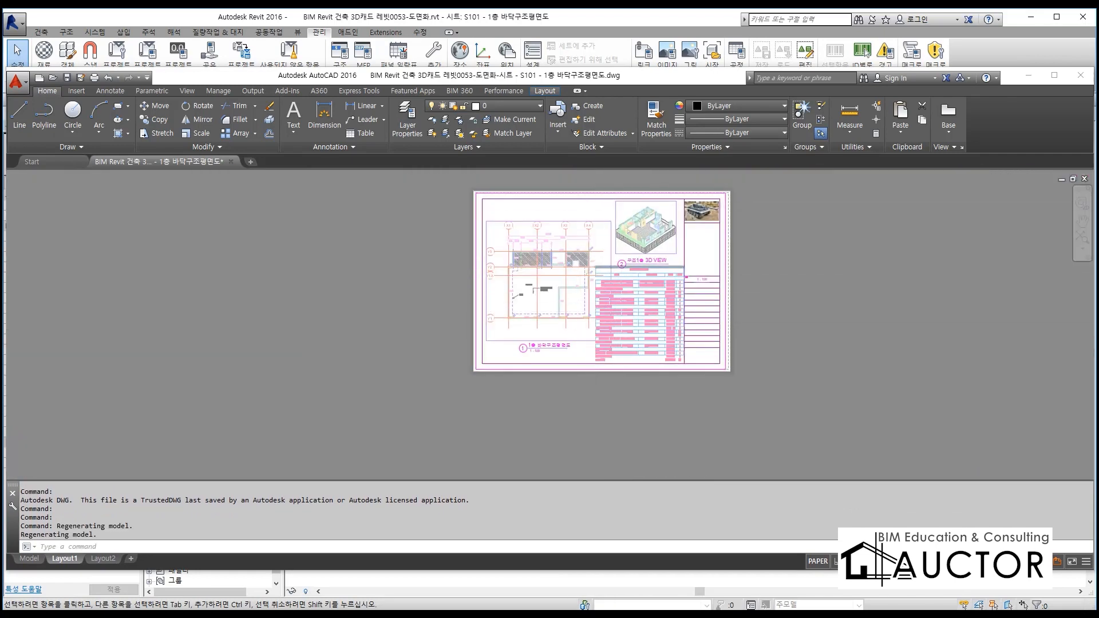
pyautogui.scroll(2, 591, 262)
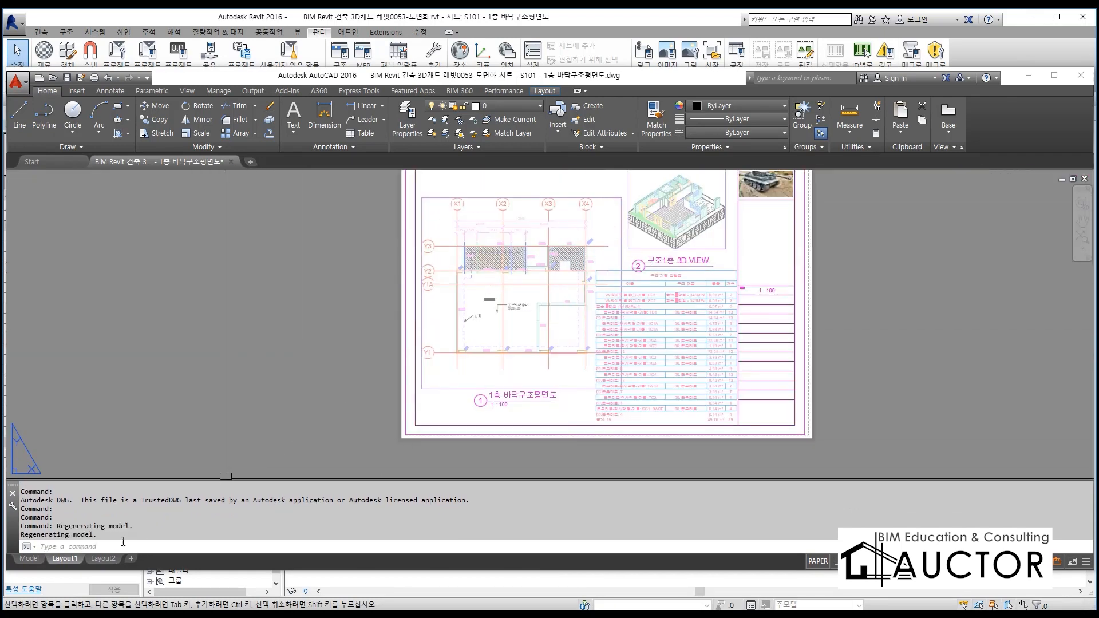
pyautogui.click(32, 559)
pyautogui.scroll(3, 394, 355)
pyautogui.write('z')
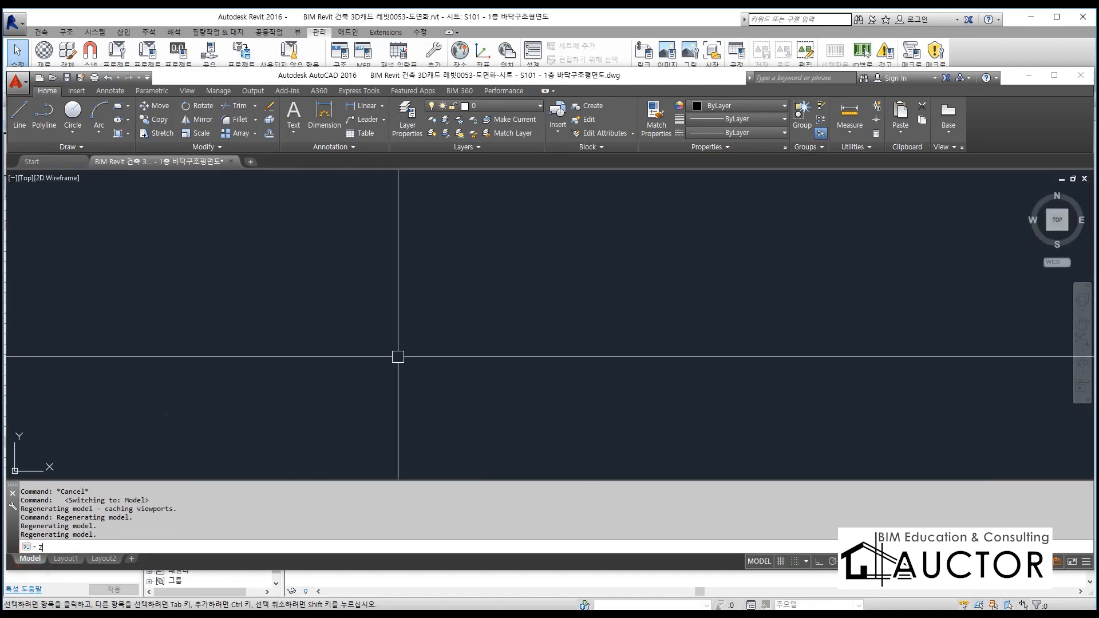
pyautogui.press('Return')
pyautogui.write('z')
pyautogui.press('Return')
pyautogui.write('a')
pyautogui.press('Return')
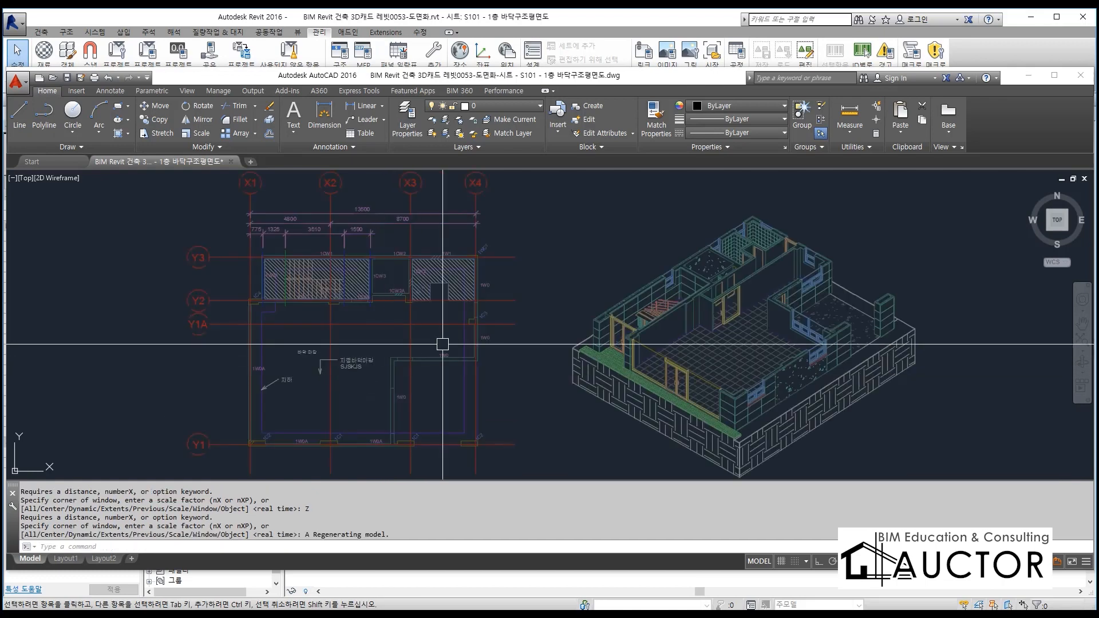
# Select the floor plan and the 3D view in model space to inspect them as external references
pyautogui.moveTo(435, 345); pyautogui.dragTo(396, 340, button='middle')
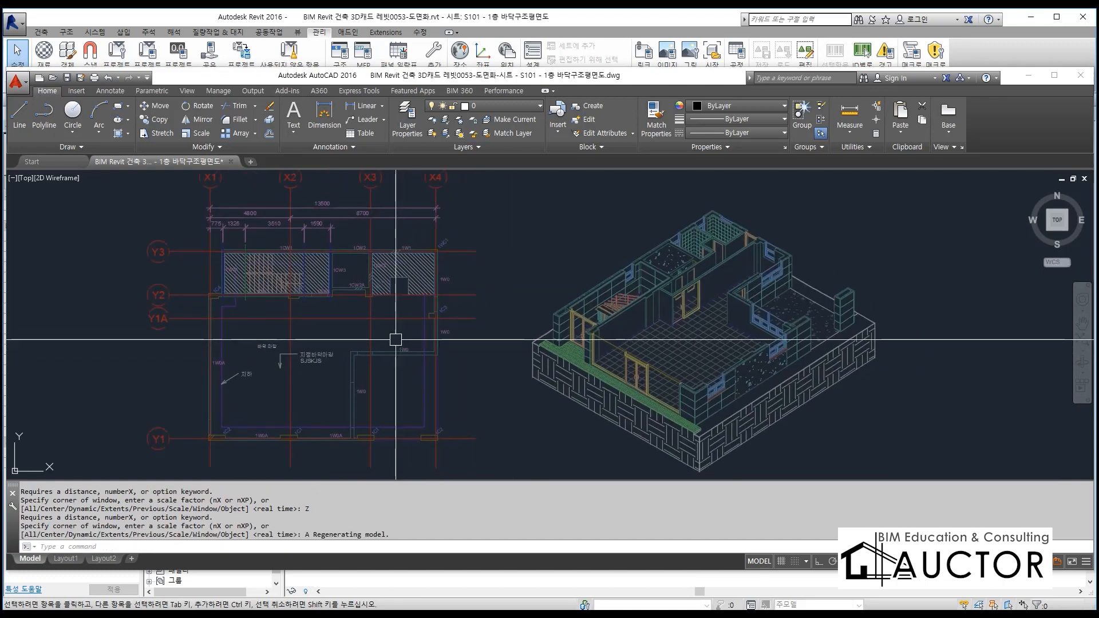
pyautogui.scroll(-2, 396, 339)
pyautogui.click(380, 317)
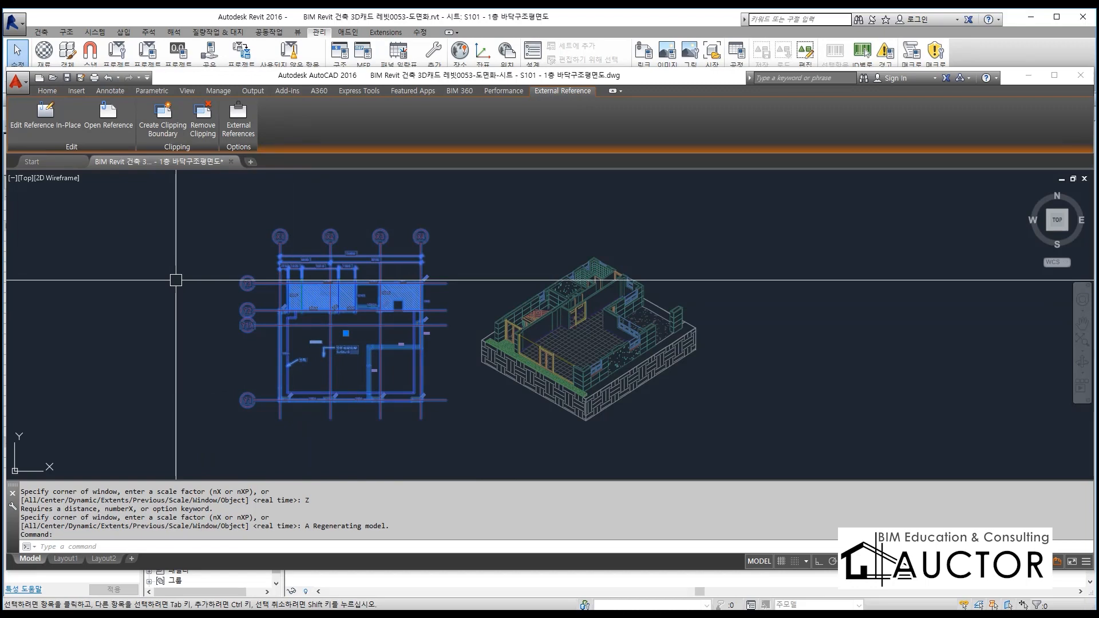
pyautogui.click(641, 309)
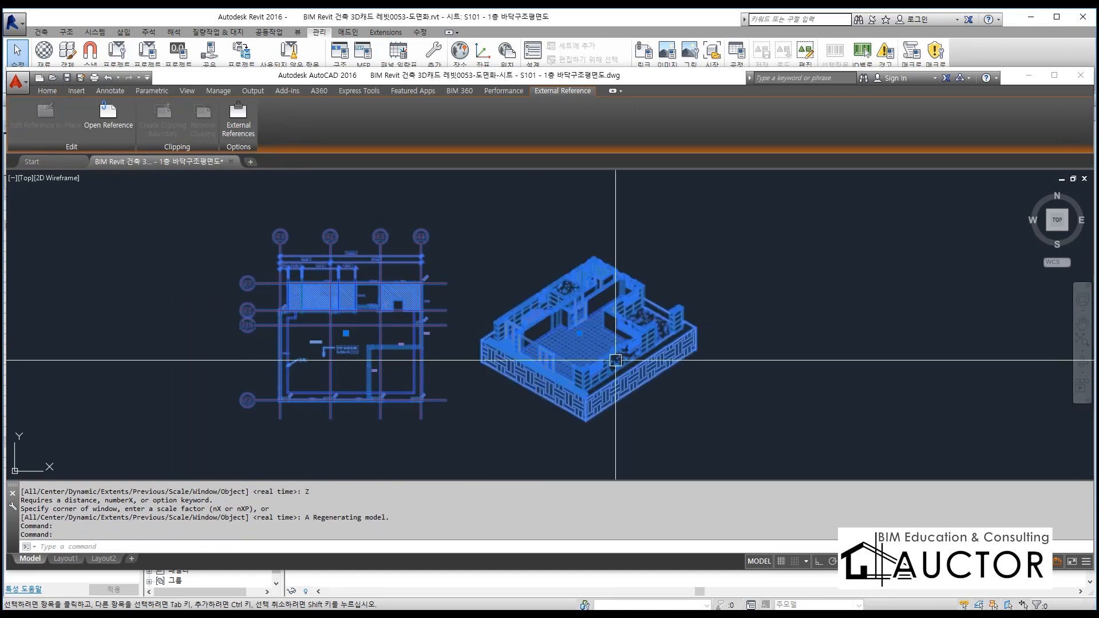
pyautogui.scroll(-3, 643, 308)
pyautogui.scroll(5, 643, 308)
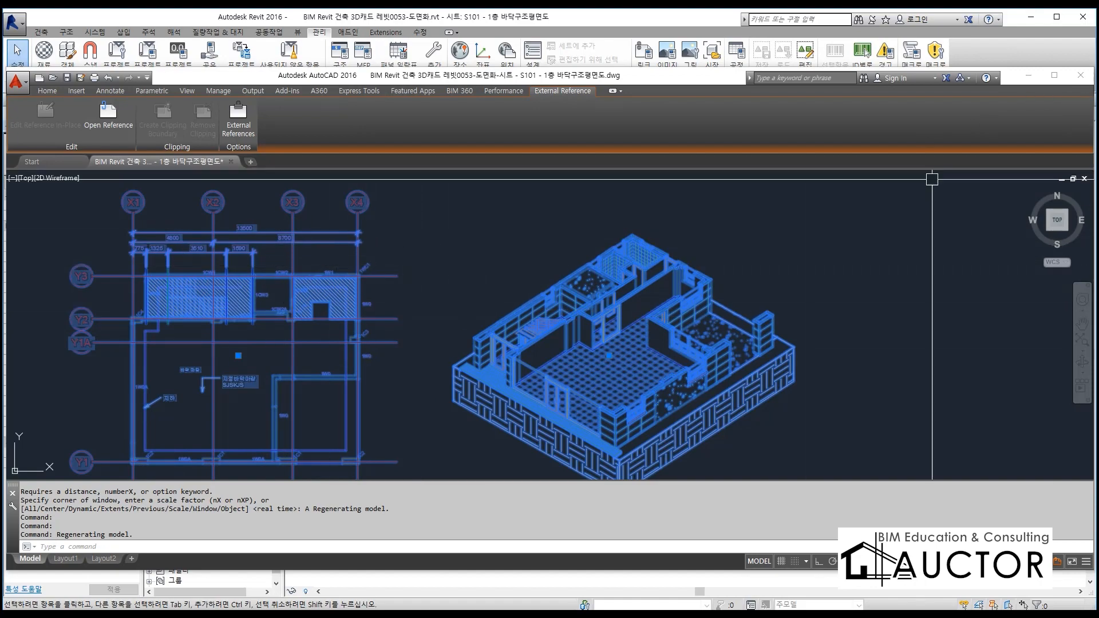
# Switch back to Revit and bring the whole of sheet S101 into view
pyautogui.click(620, 30)
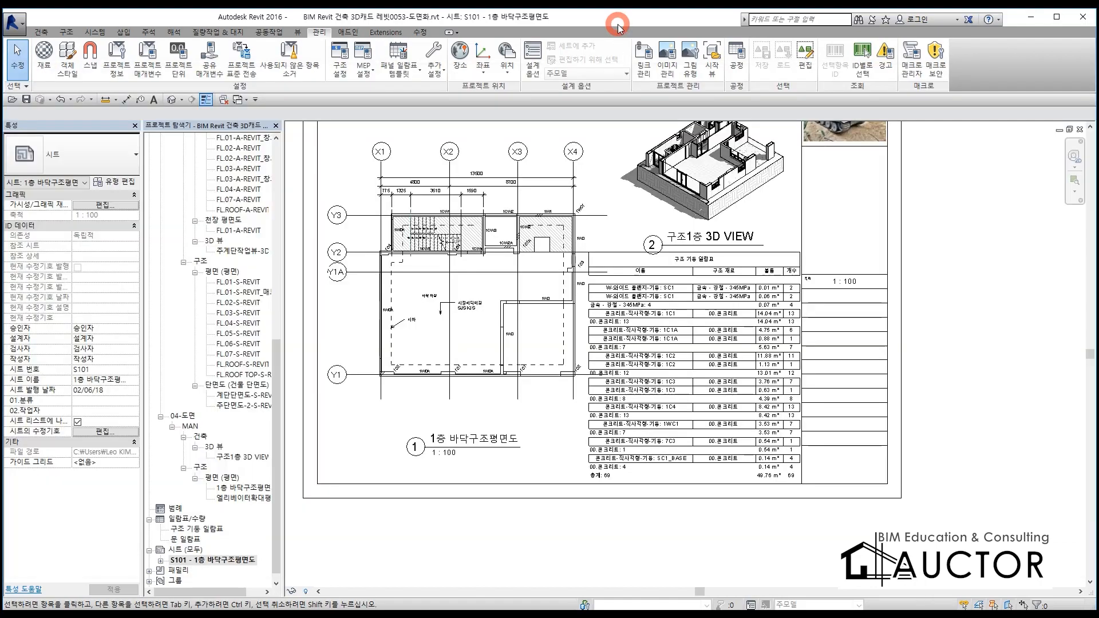
pyautogui.moveTo(608, 316); pyautogui.dragTo(611, 377, button='middle')
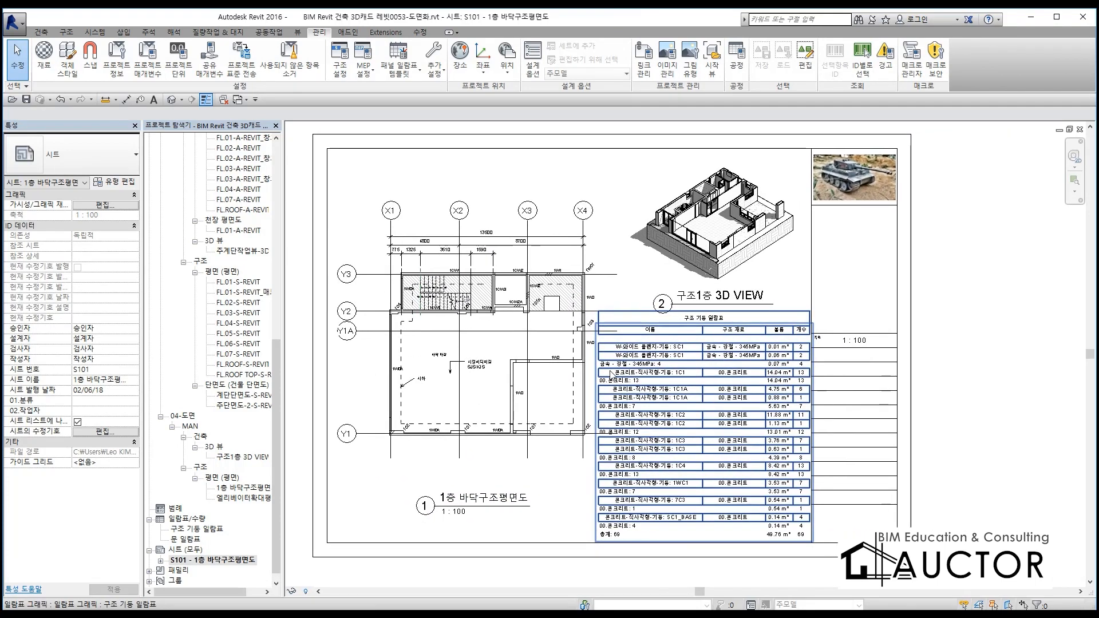